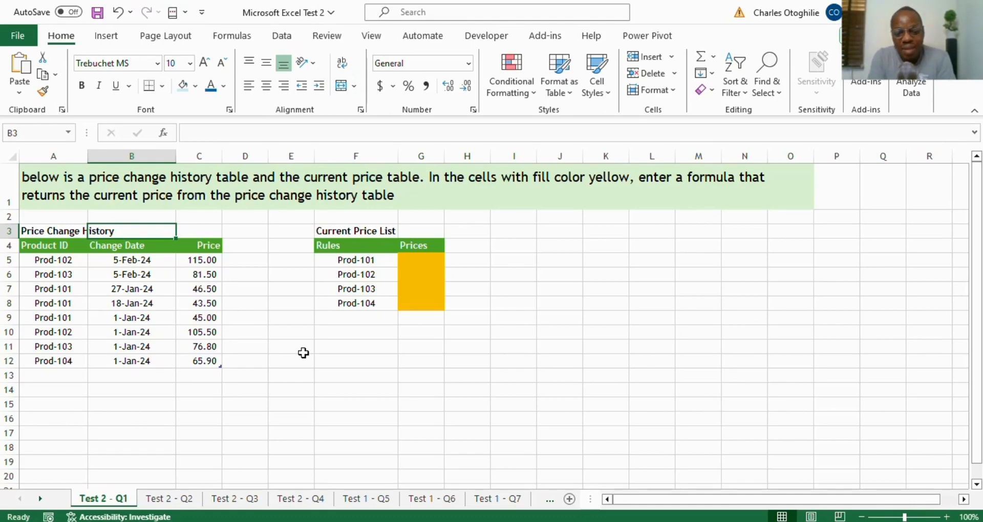
Read the task instruction in A1 and locate the yellow Prices cells of the Current Price List
click(84, 389)
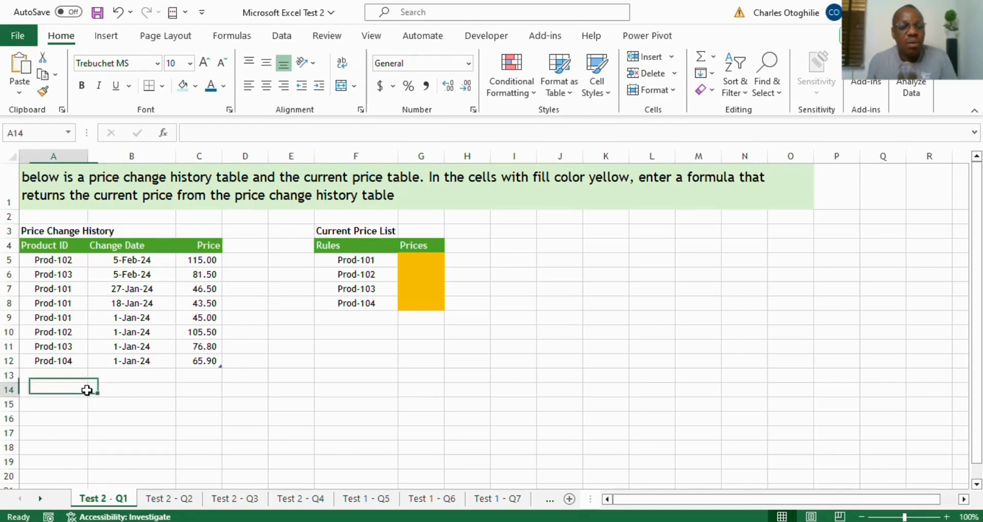
click(66, 290)
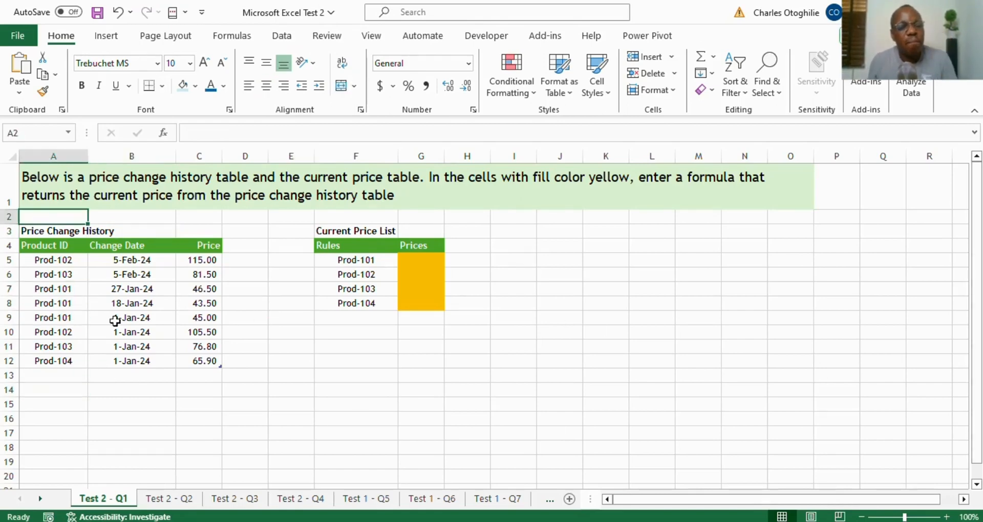
click(57, 188)
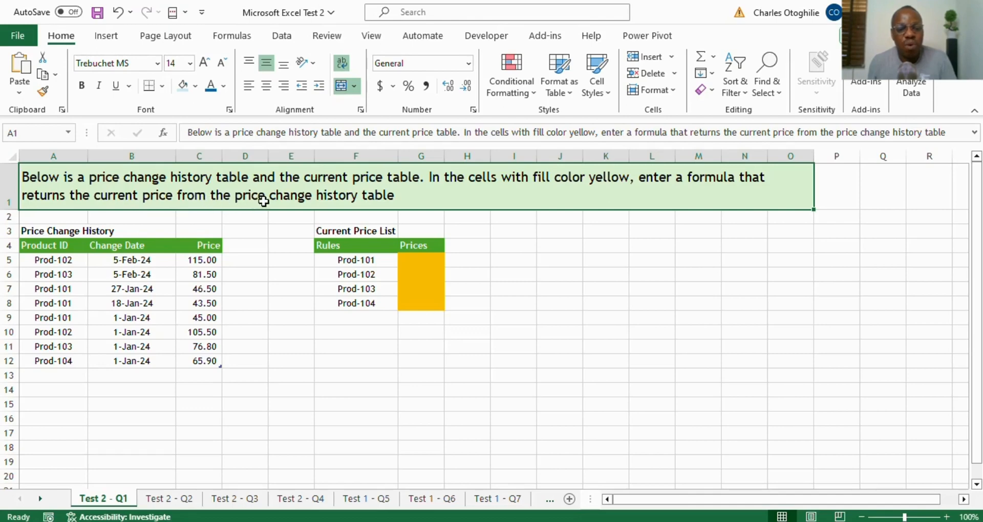
click(415, 277)
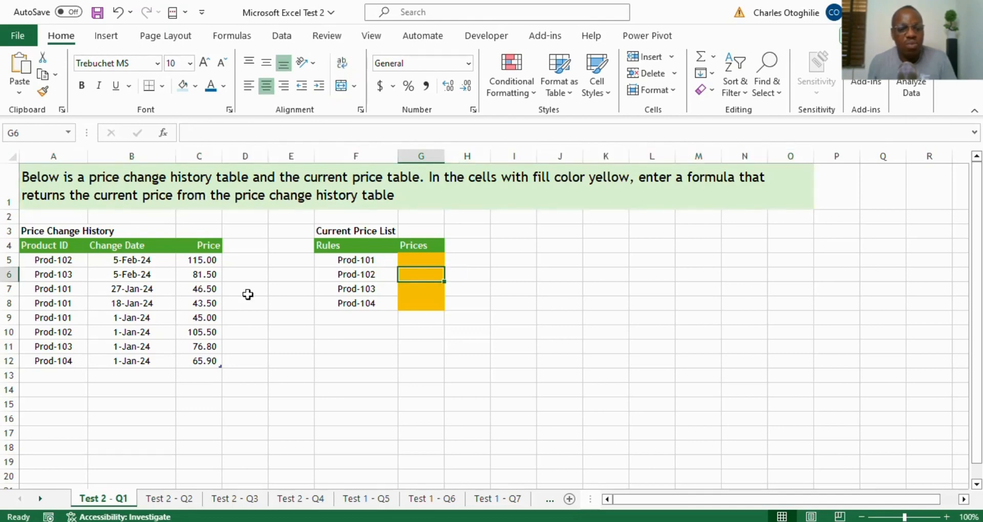
Examine the repeated product IDs and the order of the change dates in the Price Change History table
click(67, 256)
click(72, 303)
click(67, 286)
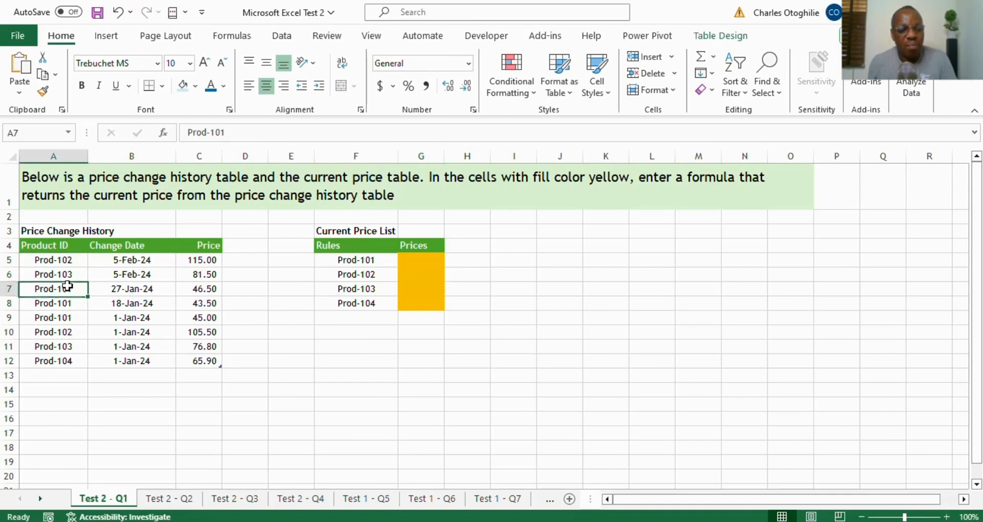
click(65, 306)
click(61, 328)
click(71, 307)
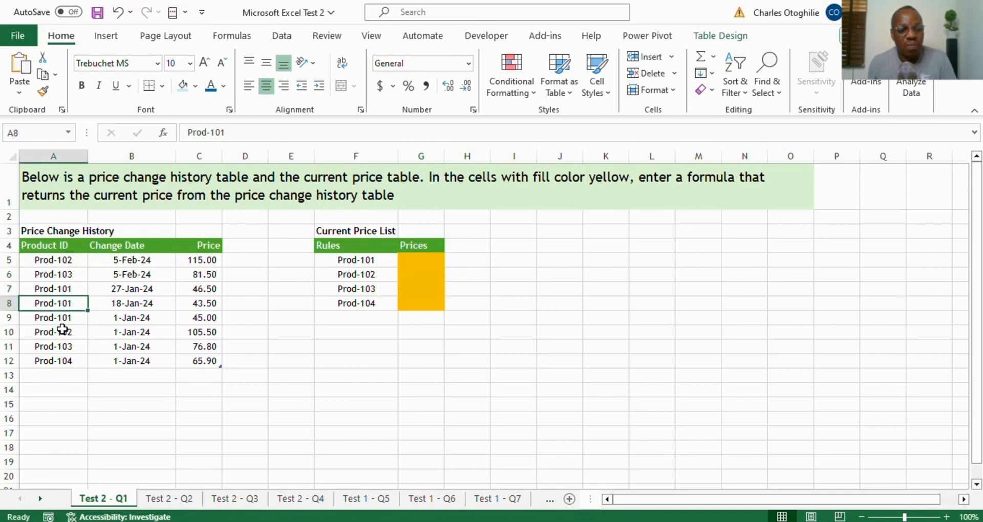
click(66, 288)
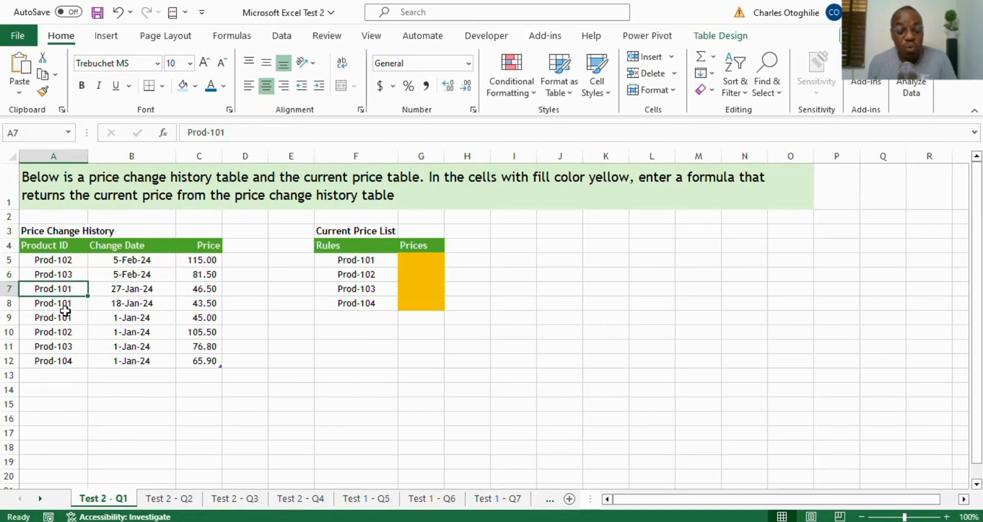
click(66, 348)
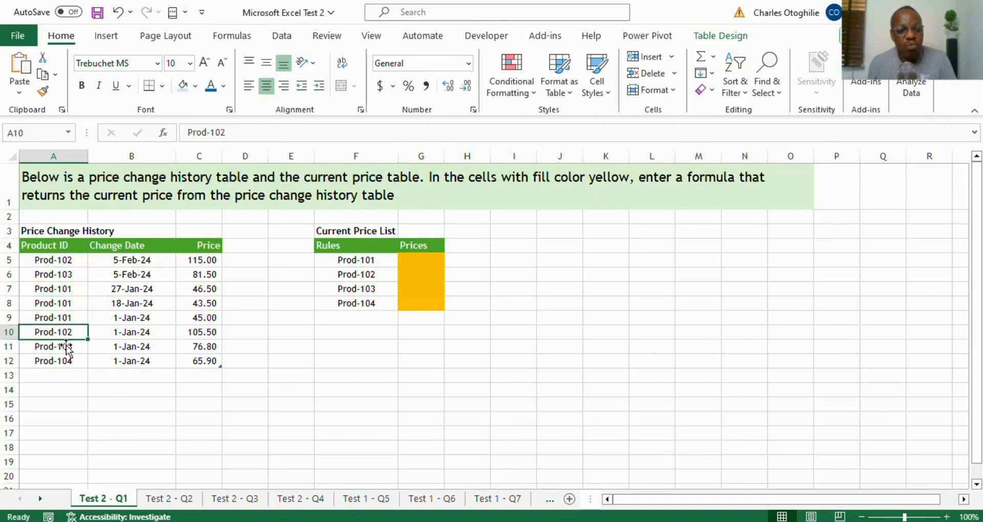
click(57, 360)
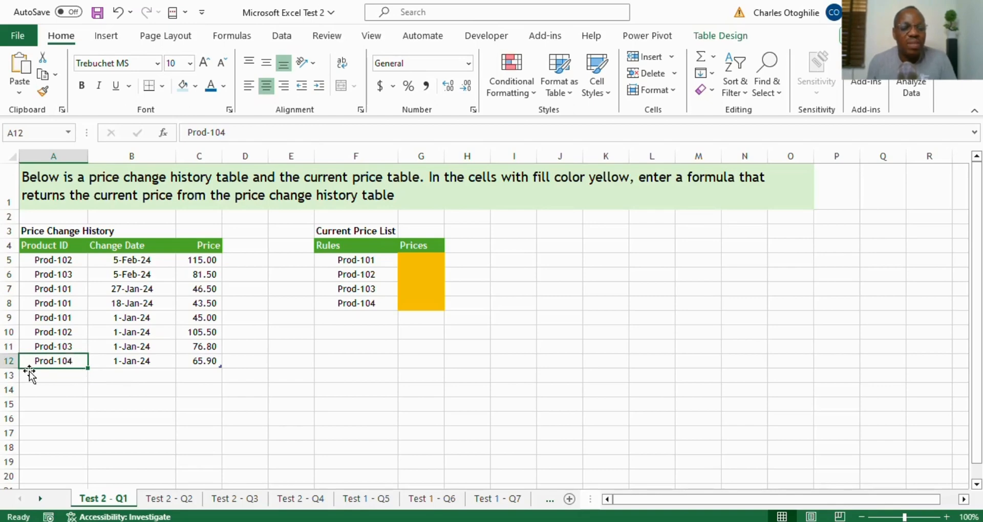
click(51, 276)
click(42, 331)
click(51, 361)
click(115, 288)
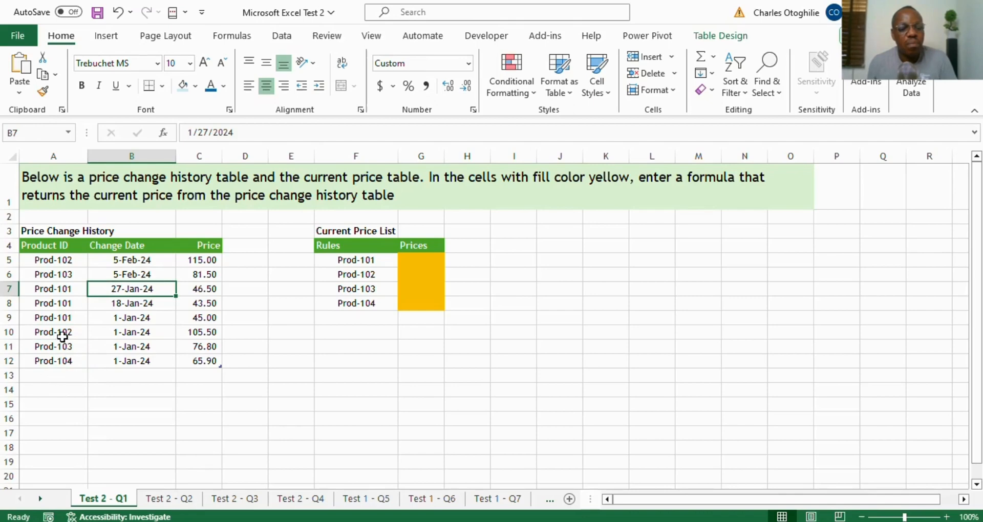
click(56, 273)
click(44, 321)
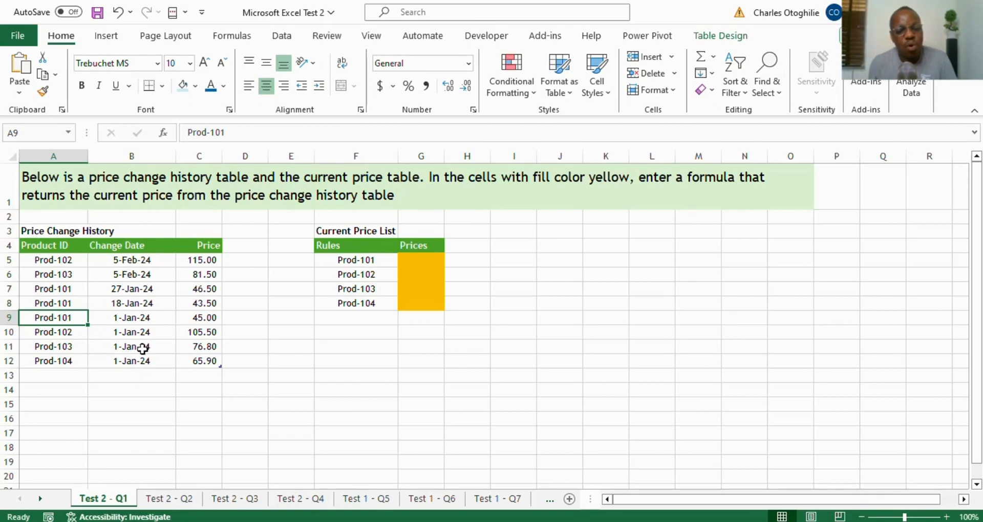
click(73, 248)
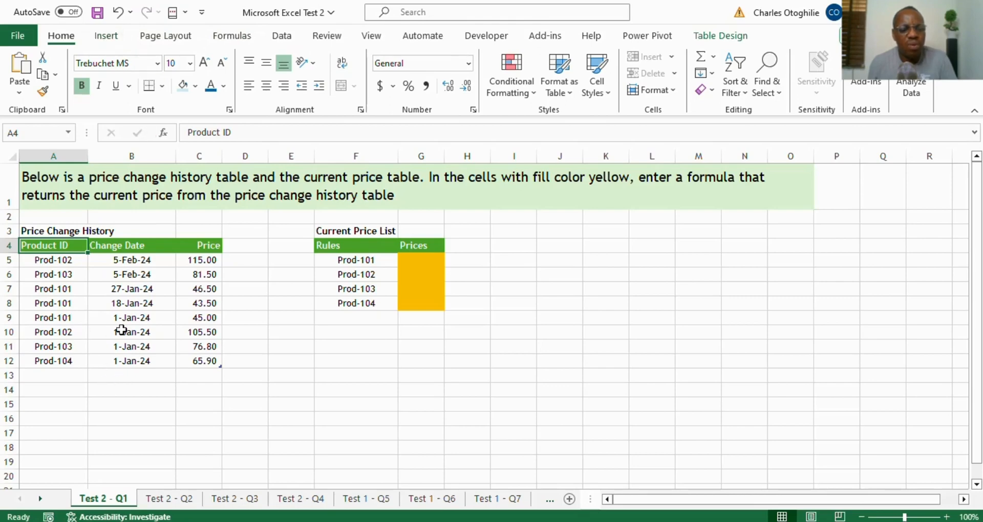
drag(131, 318, 132, 351)
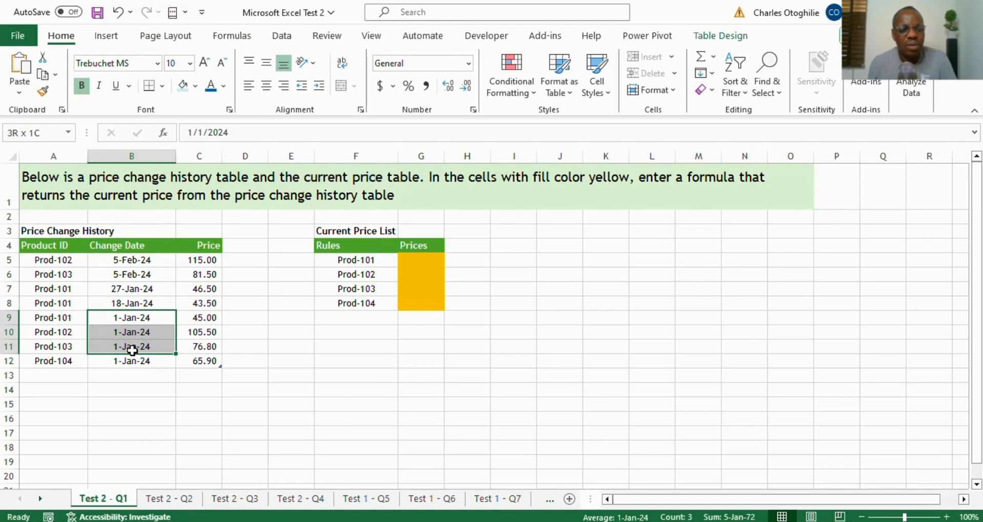
drag(134, 260, 136, 275)
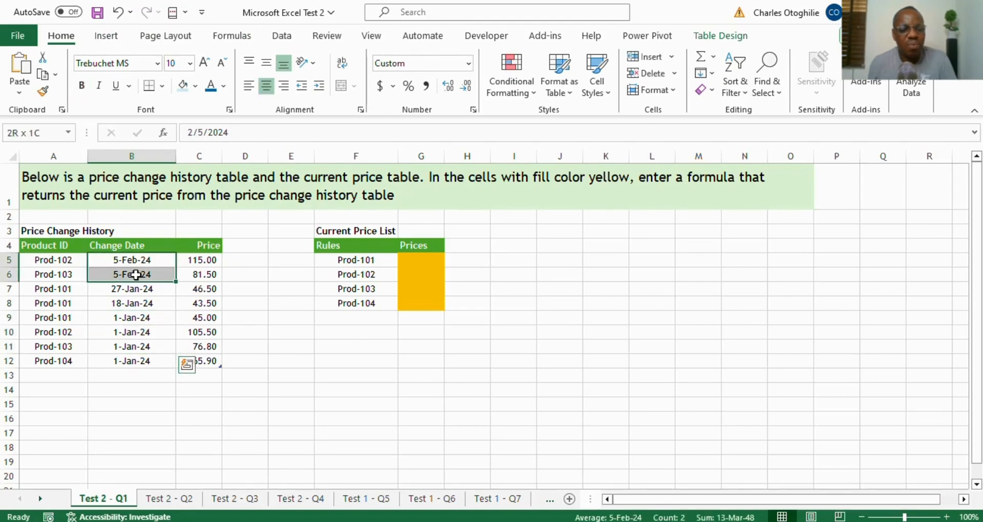
click(132, 288)
click(127, 347)
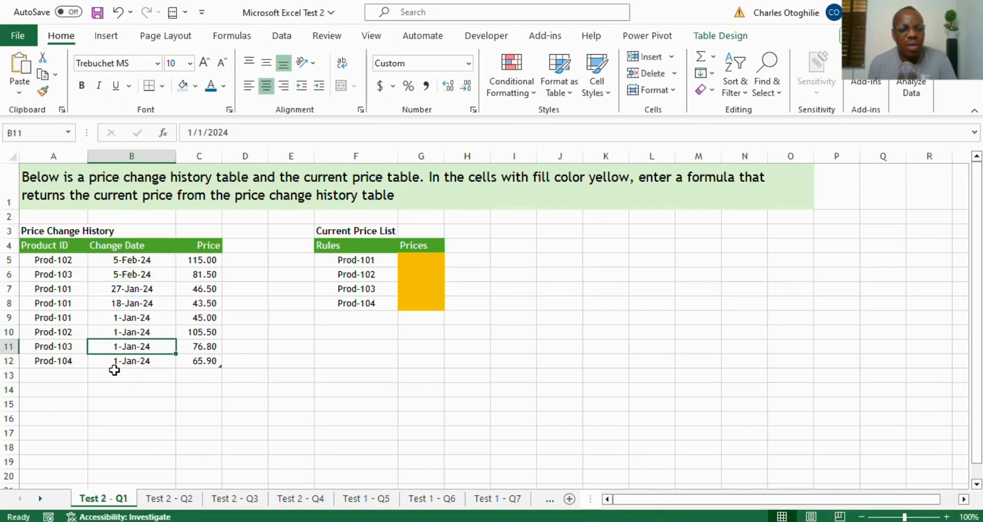
click(128, 288)
Sort the Price Change History table by Change Date, on cell values, from Oldest to Newest
click(110, 246)
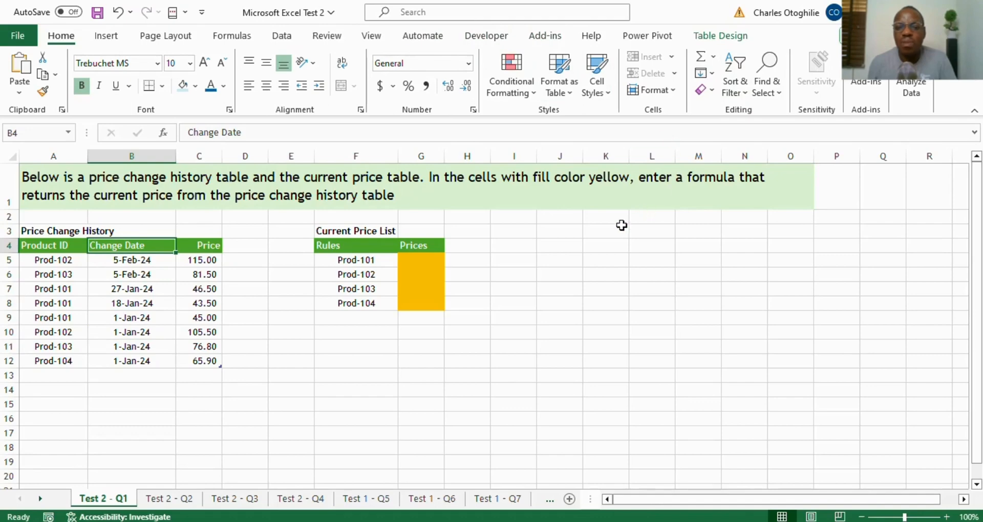
click(745, 93)
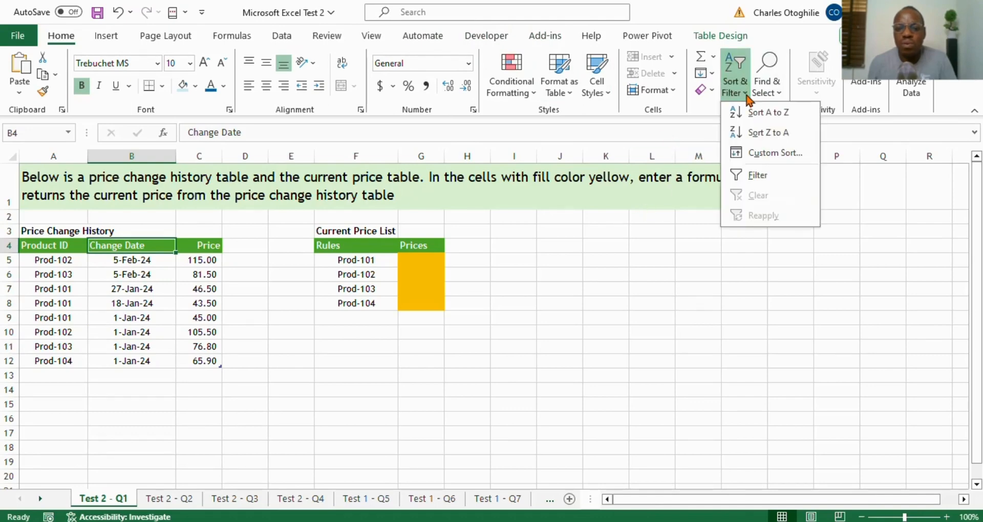
click(773, 153)
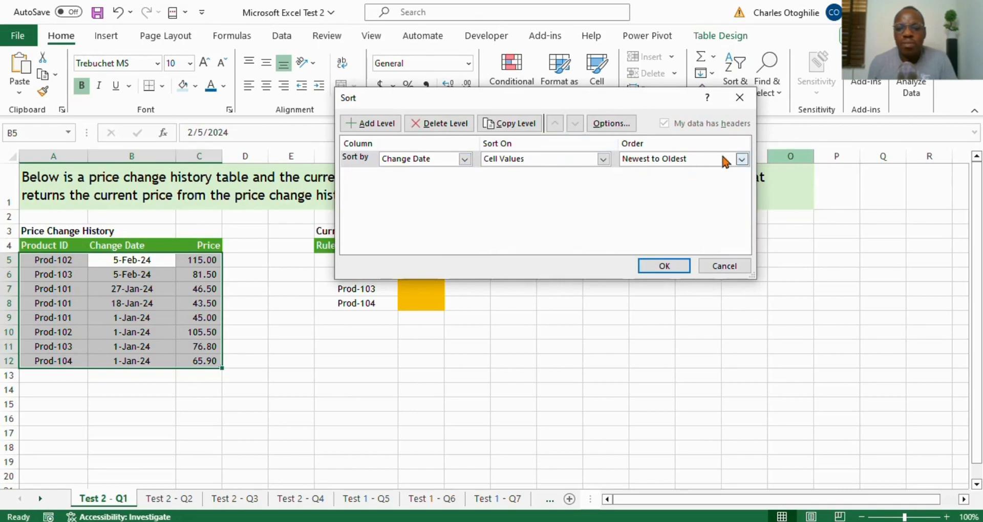
click(742, 159)
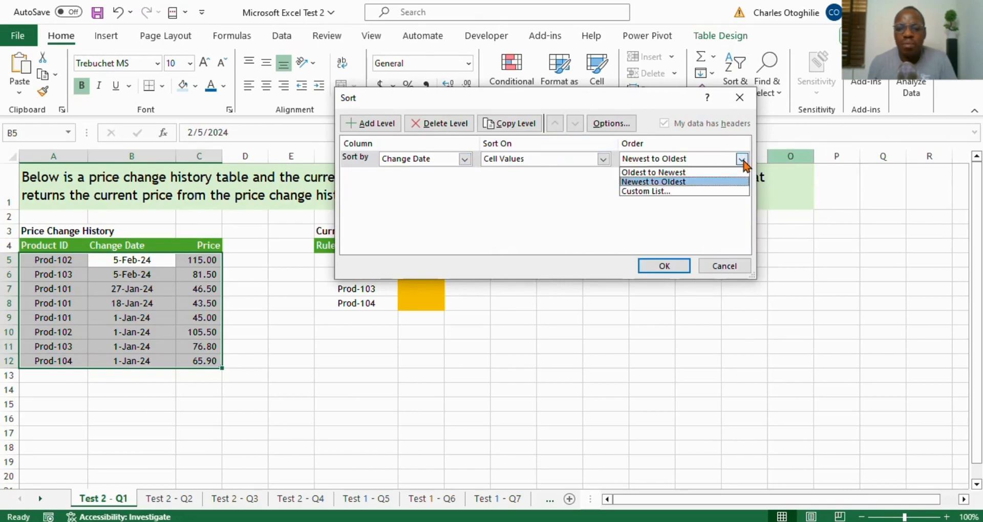
click(672, 171)
click(664, 265)
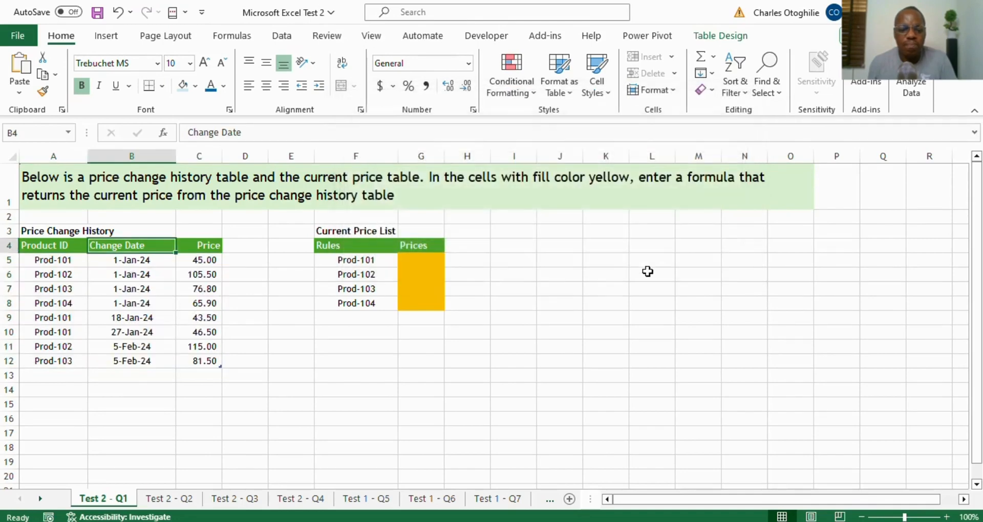
Check the sorted order of the change dates and the most recent Prod-101 entry with its price
click(169, 289)
click(140, 346)
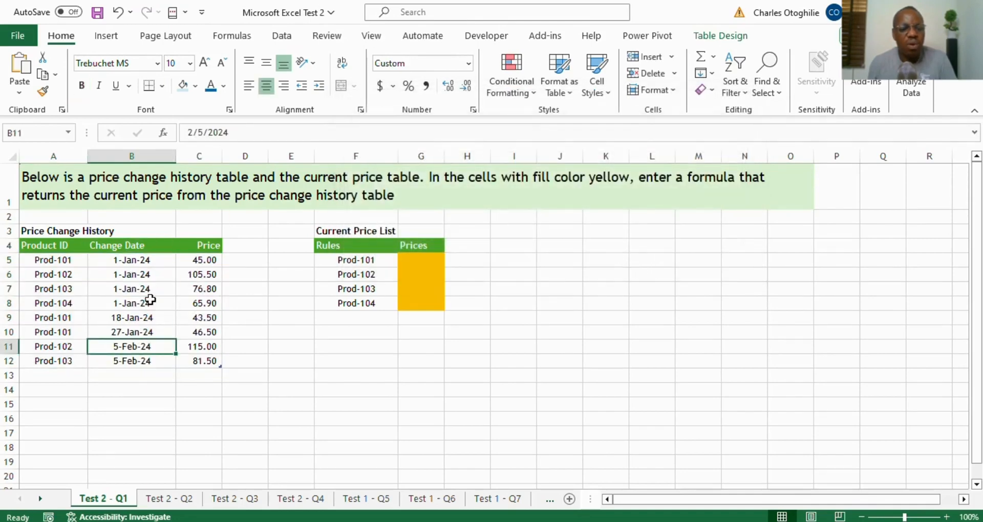
click(146, 274)
click(144, 328)
click(145, 375)
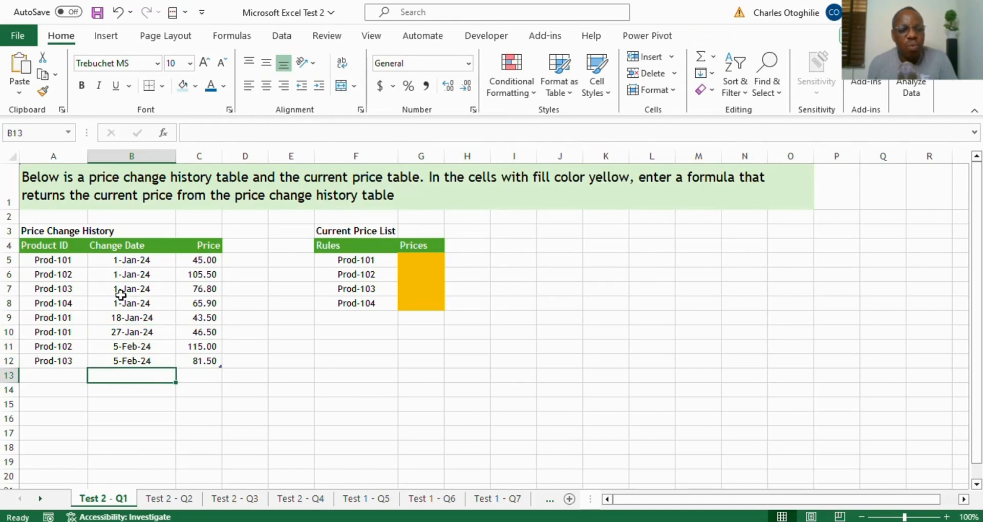
click(72, 262)
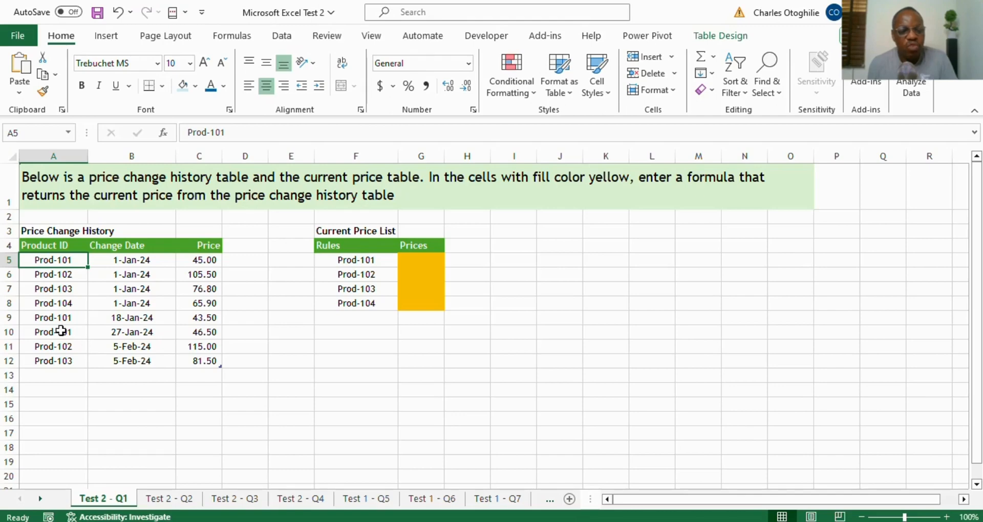
click(130, 332)
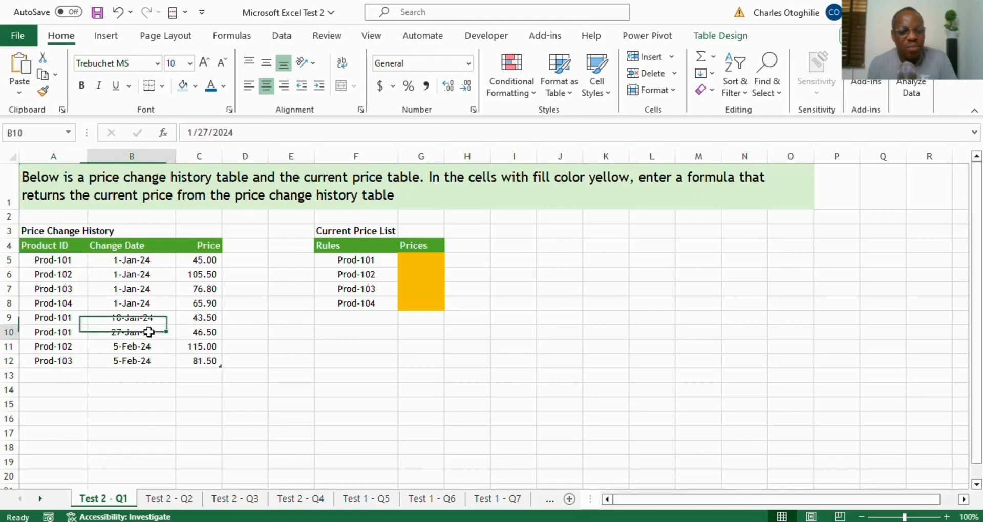
click(201, 332)
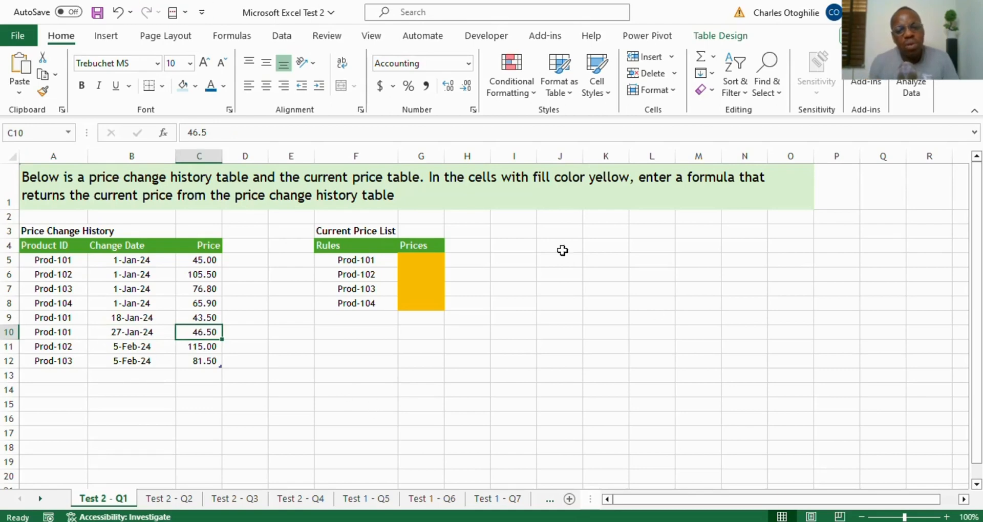
Start an XLOOKUP formula in G5 with F5 as lookup value, Table1[Product ID] as lookup array and Table1[Price] as return array
click(418, 267)
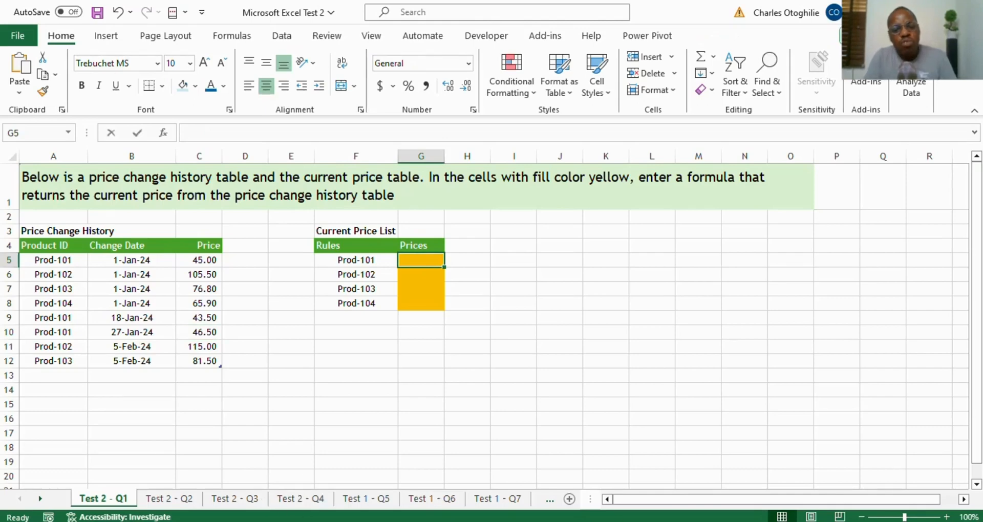
text(=xl)
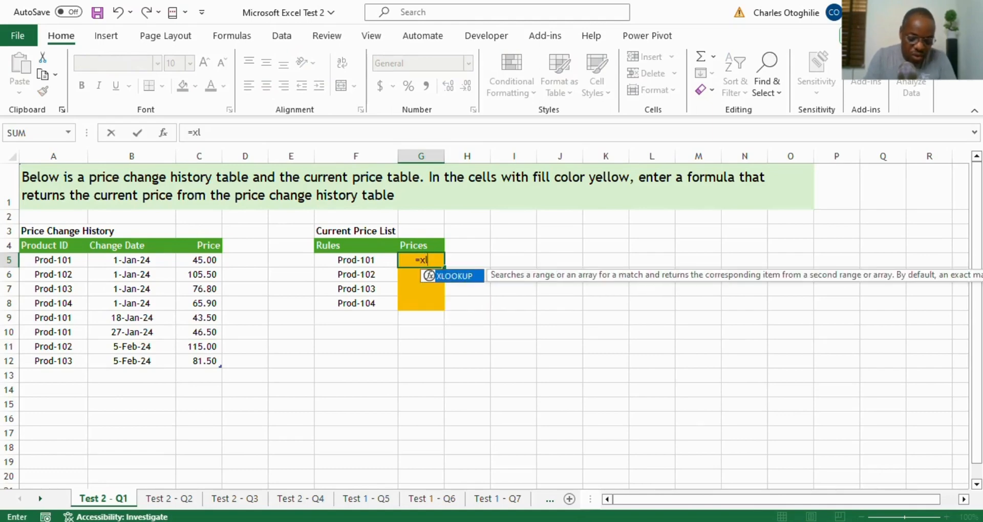
text(ookup)
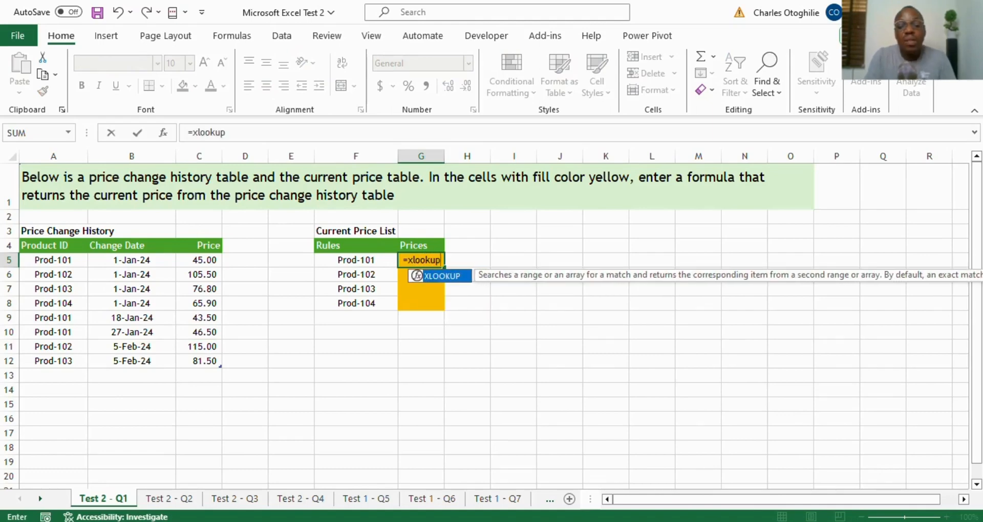
text(()
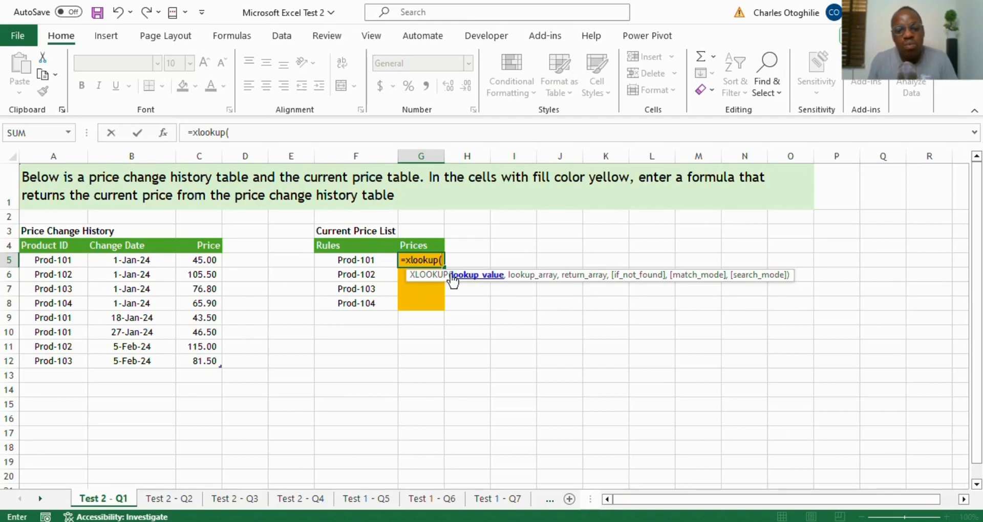
click(369, 261)
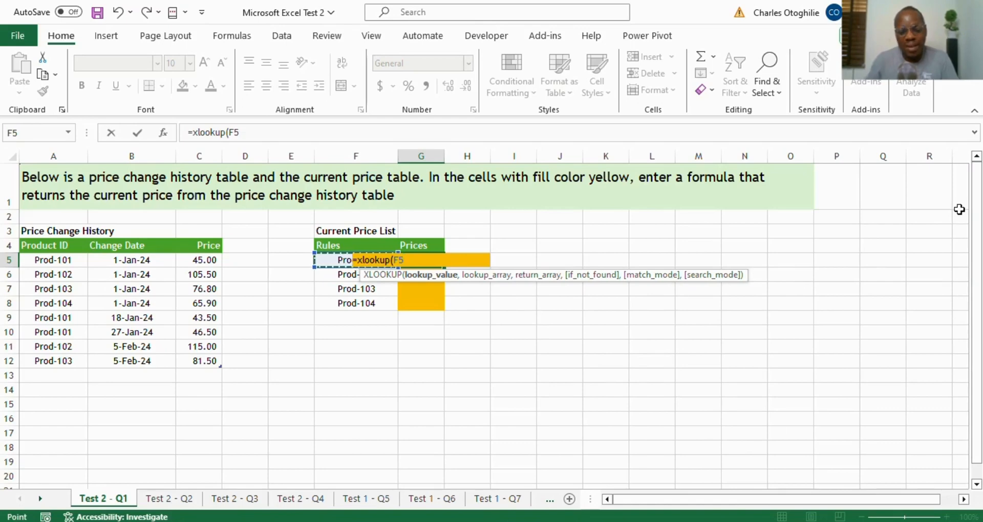
text(,)
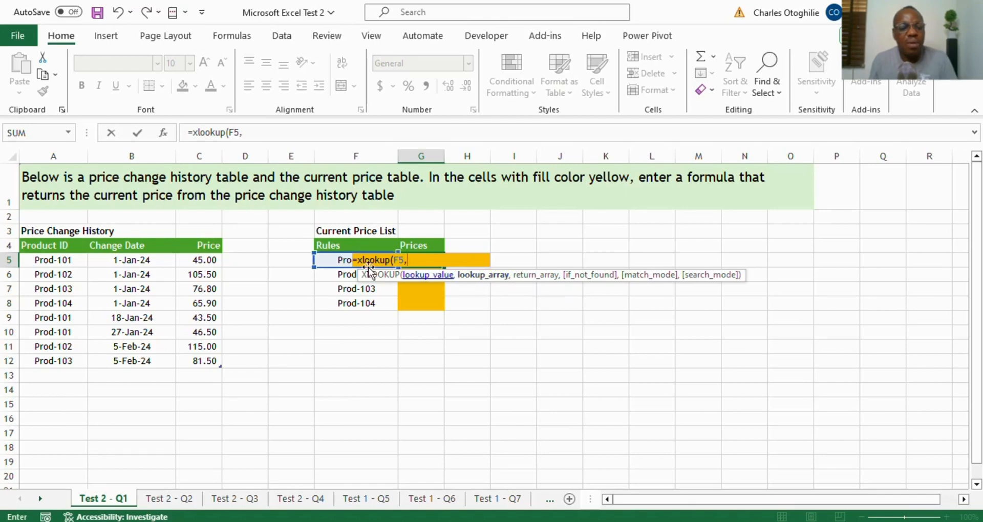
drag(70, 261, 70, 361)
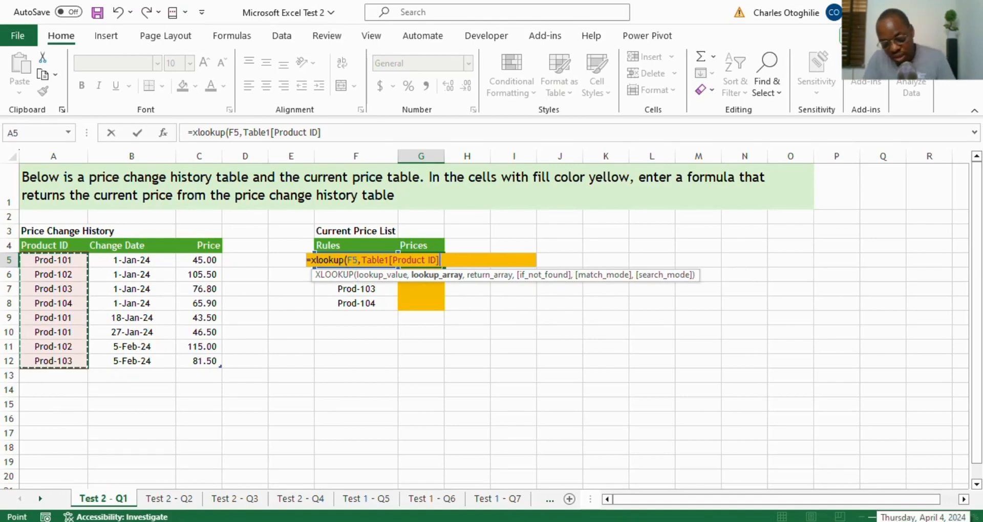
text(,)
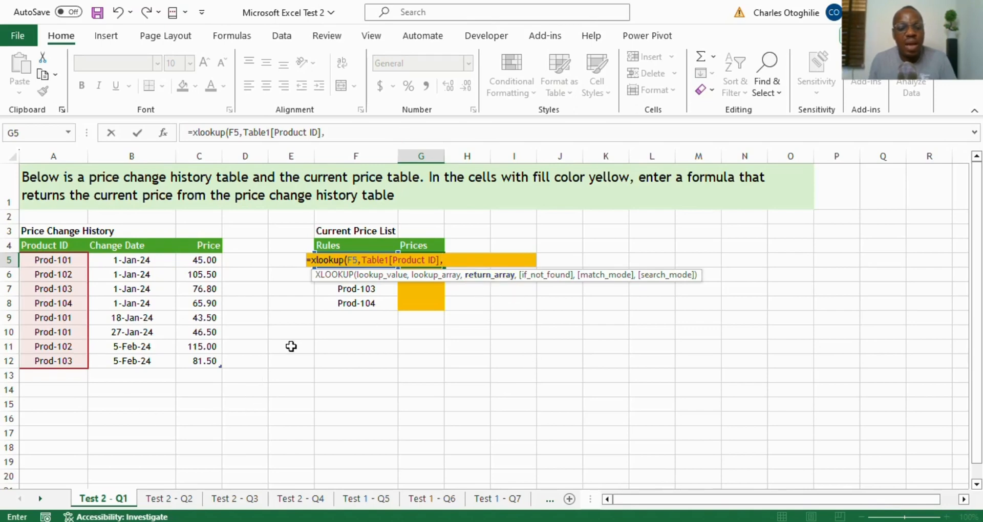
drag(215, 261, 221, 356)
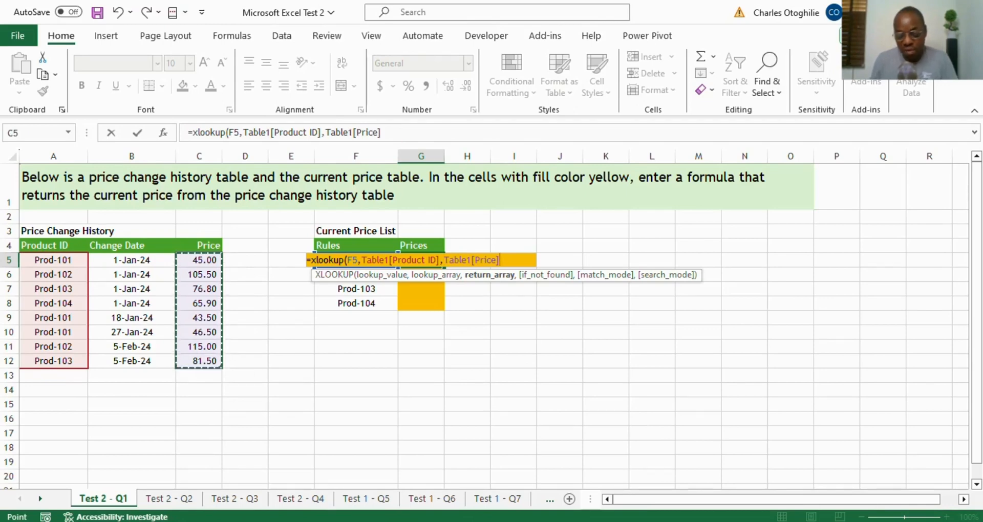
Complete the G5 XLOOKUP with an empty string if not found, match mode 0 (exact) and search mode -1 (last-to-first)
text(,)
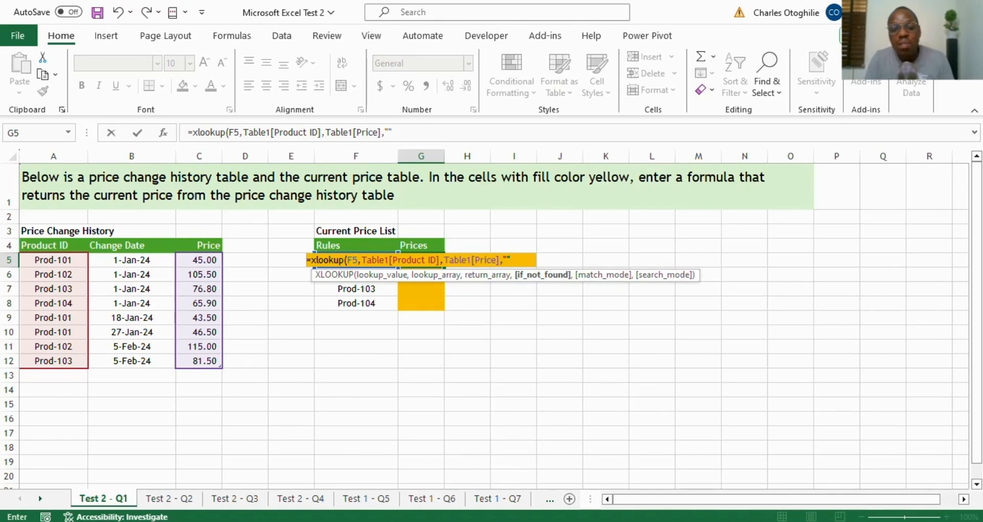
text(,)
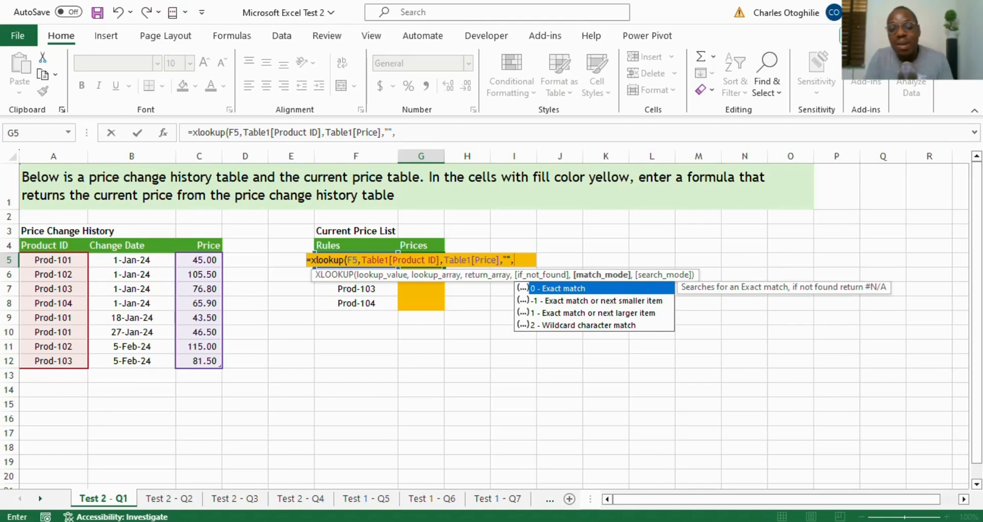
text(0,)
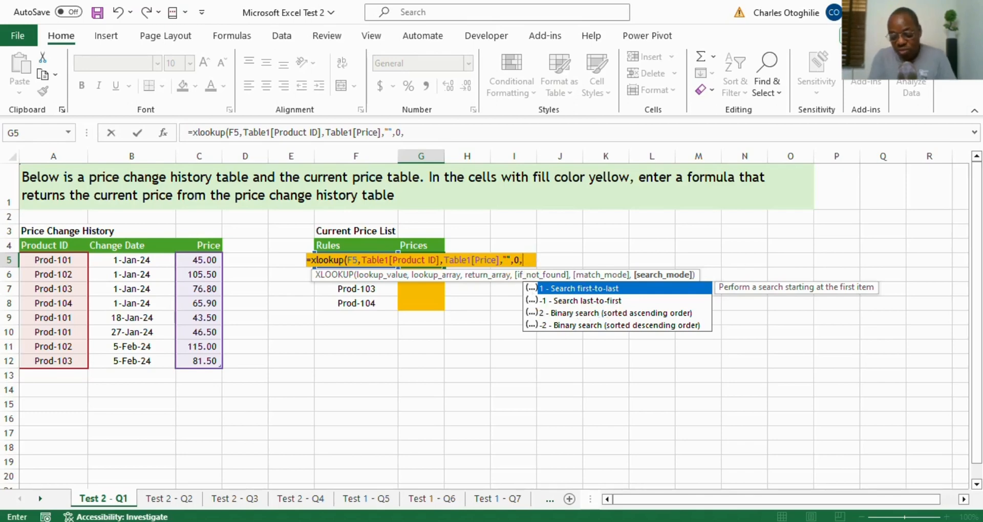
text(-1)
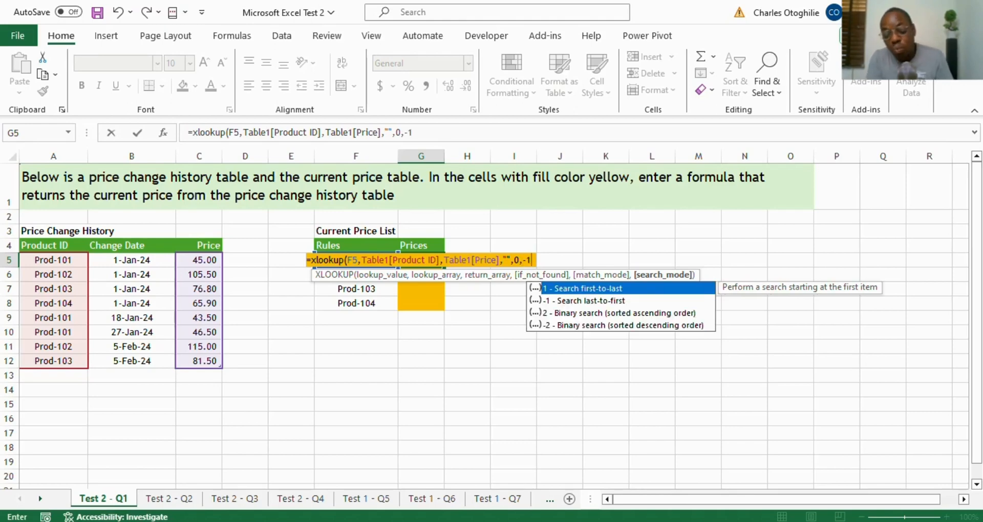
text())
key(Return)
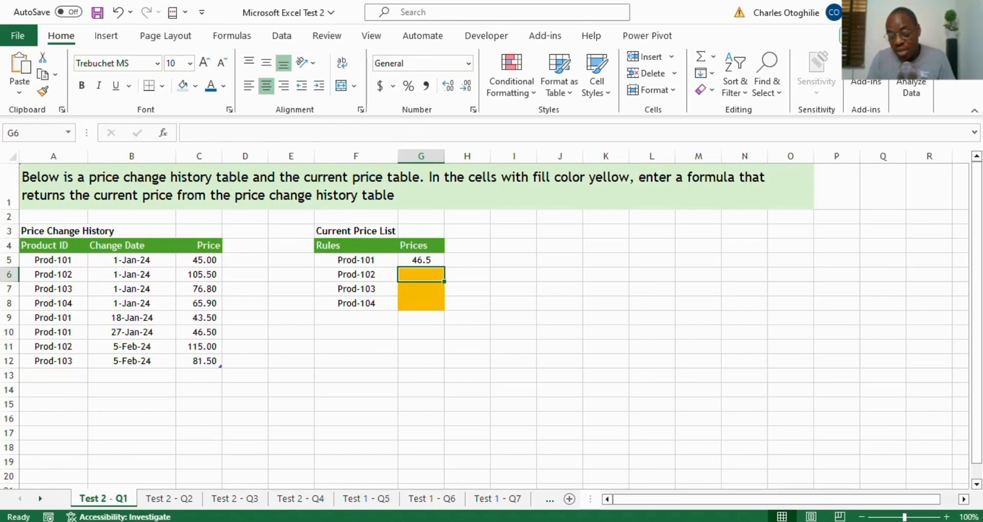
Fill the XLOOKUP formula from G5 down through G8 of the Current Price List
drag(421, 259, 420, 303)
key(ctrl+d)
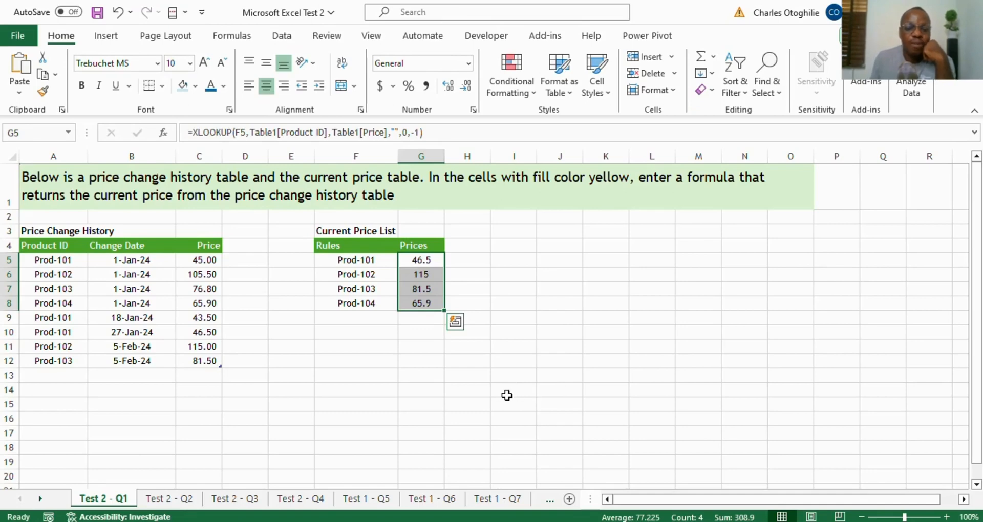
key(Escape)
Compare the Prod-101 and Prod-102 results in the Current Price List with their latest entries in the Price Change History table
click(95, 257)
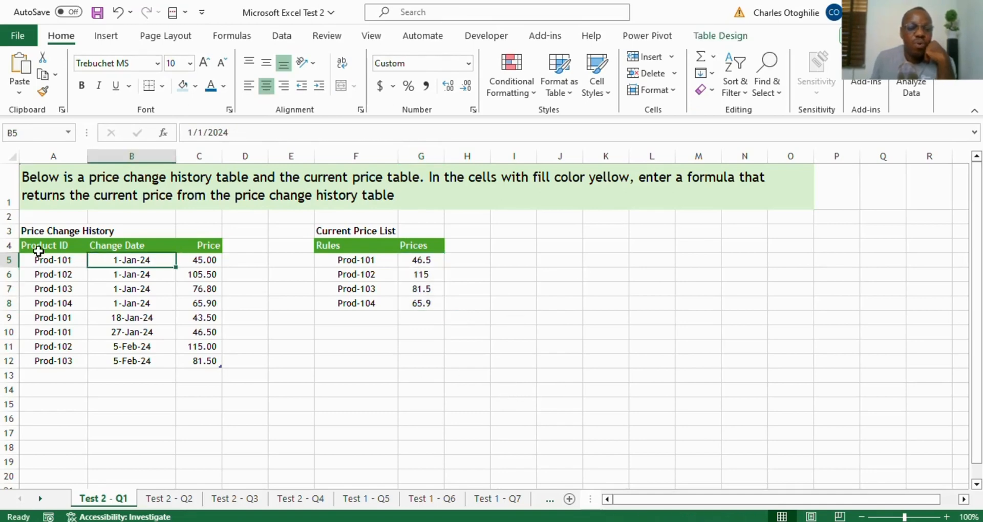
click(39, 255)
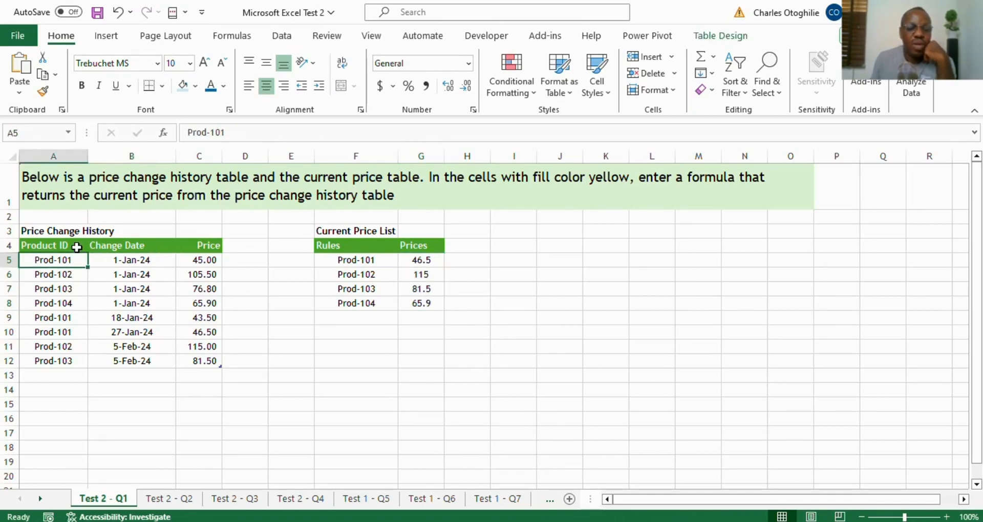
click(208, 261)
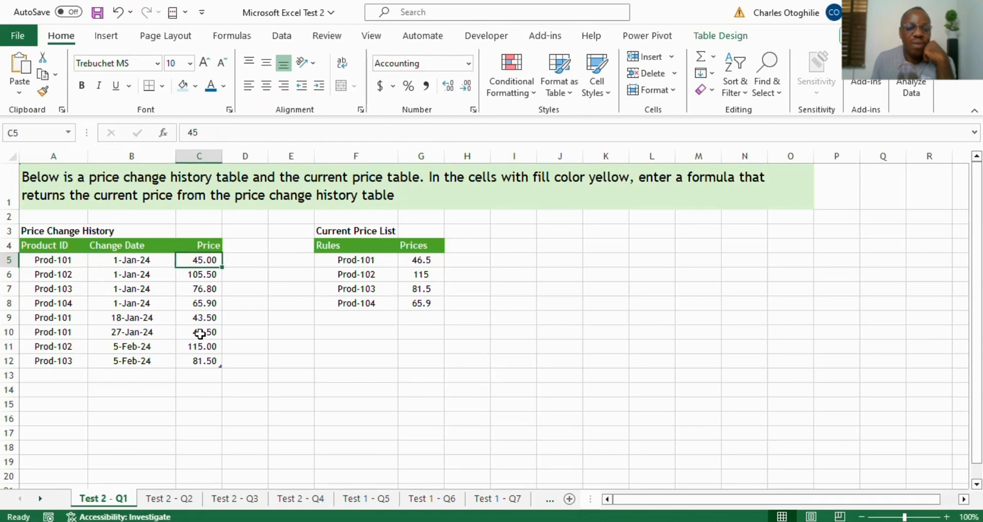
click(202, 332)
click(427, 263)
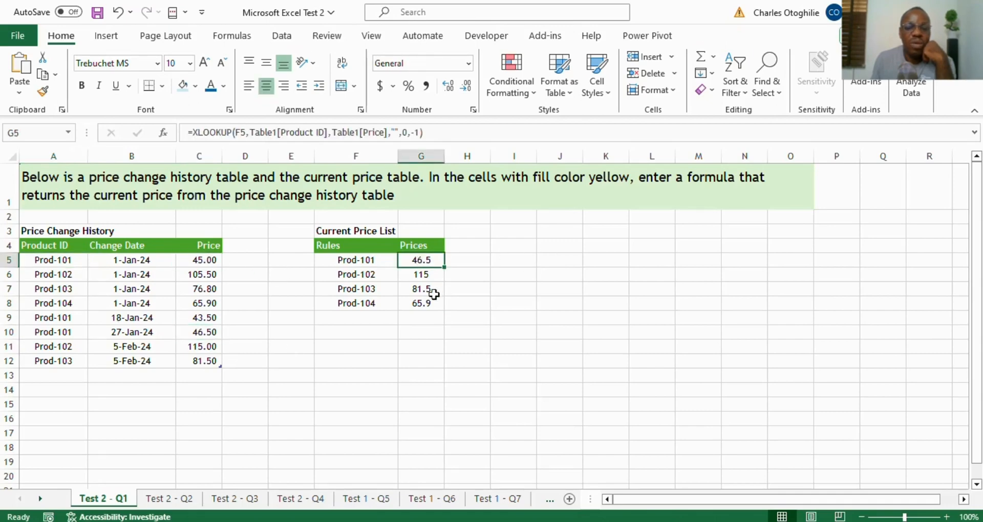
click(71, 275)
click(71, 345)
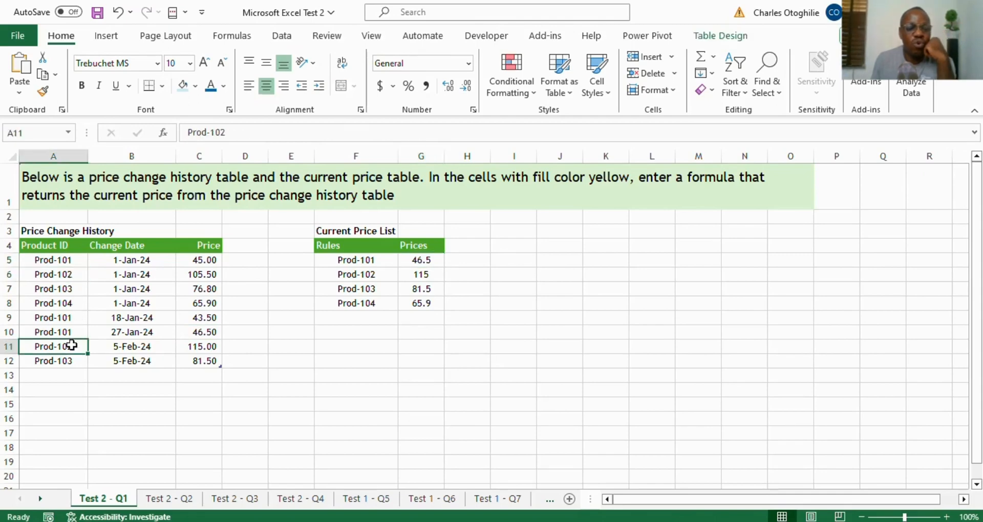
click(65, 274)
click(199, 279)
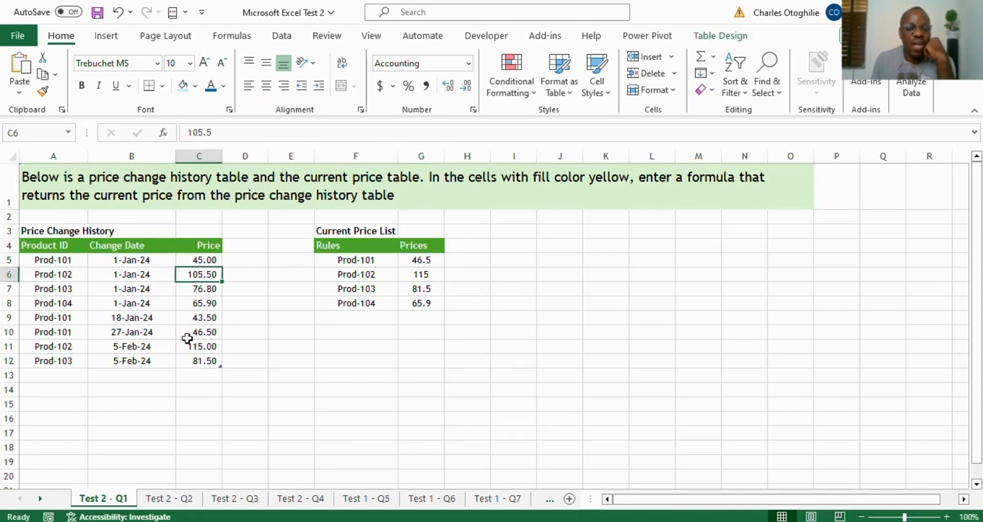
click(201, 348)
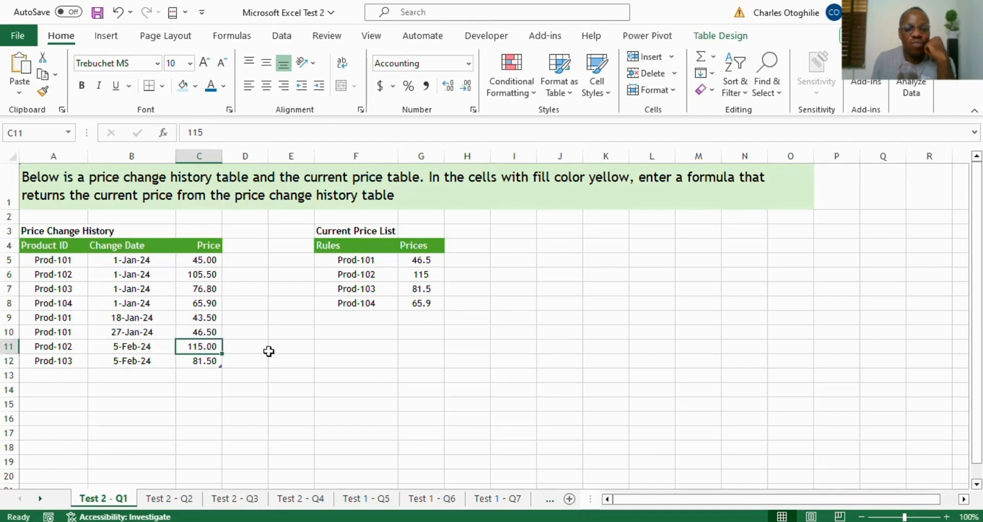
click(421, 276)
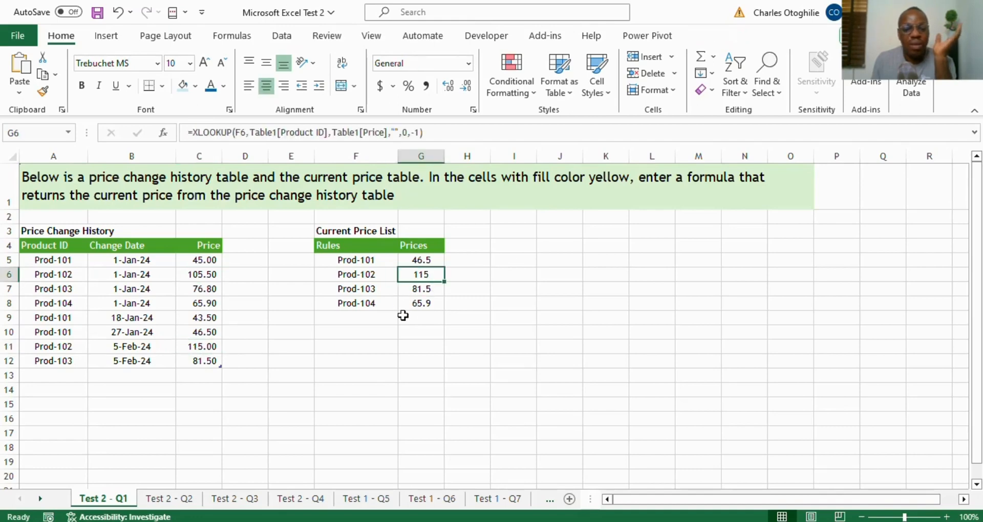
Compare the Prod-103 and Prod-104 results in the Current Price List with their entries in the Price Change History table
click(359, 290)
click(413, 288)
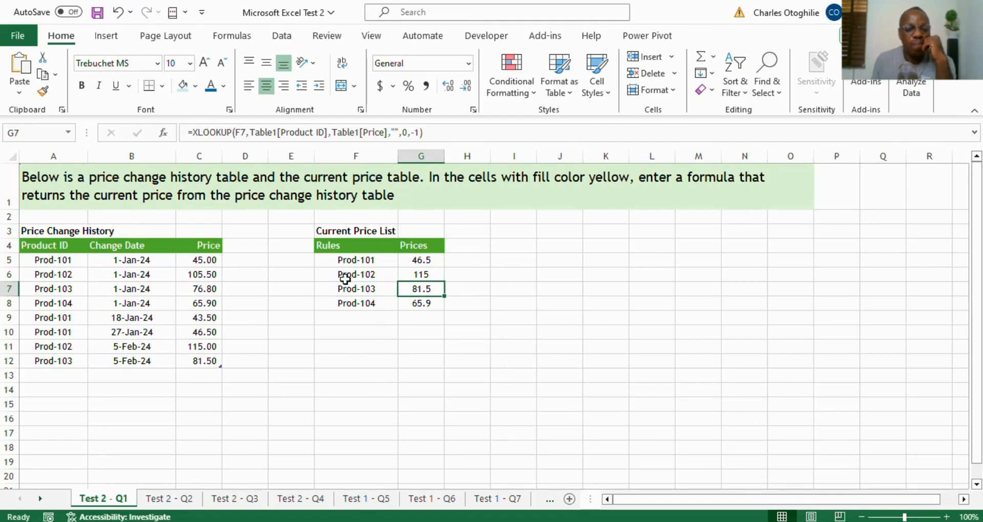
click(204, 363)
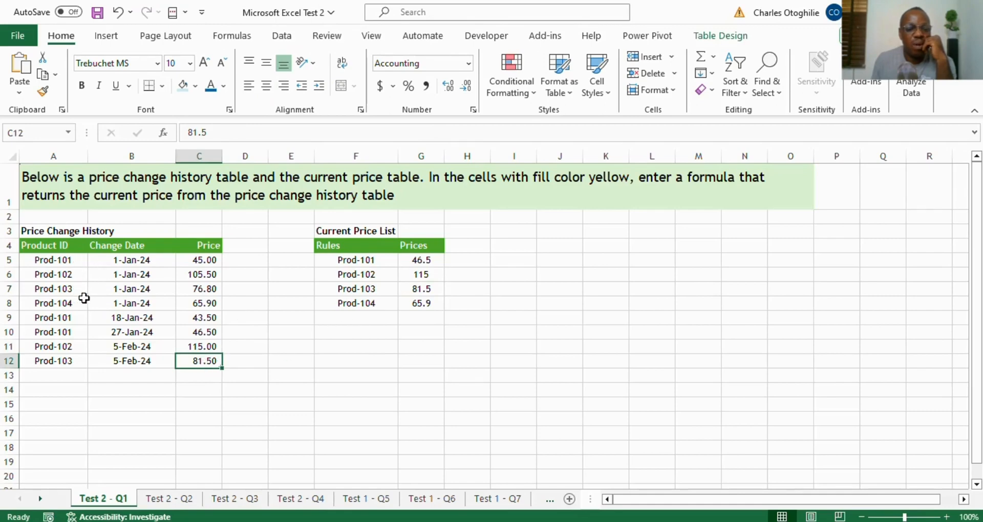
click(205, 289)
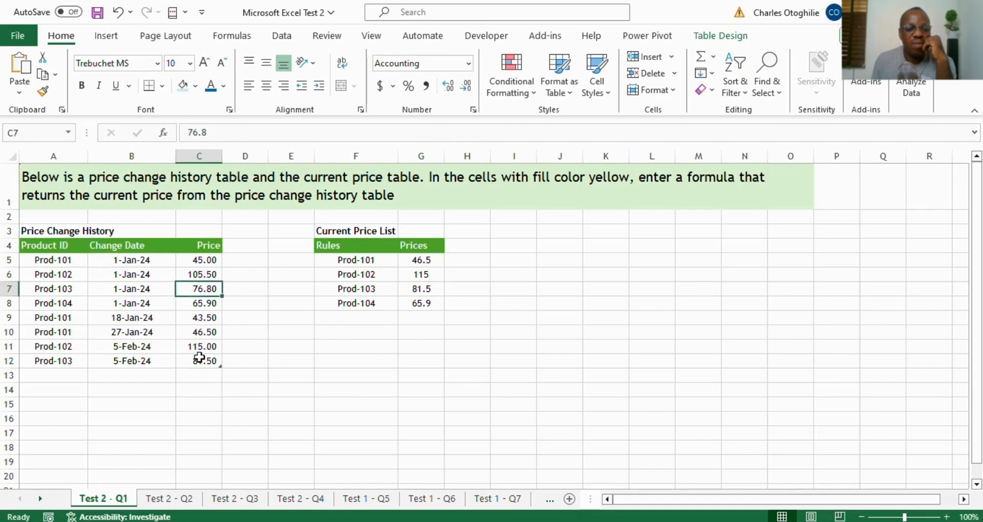
click(417, 290)
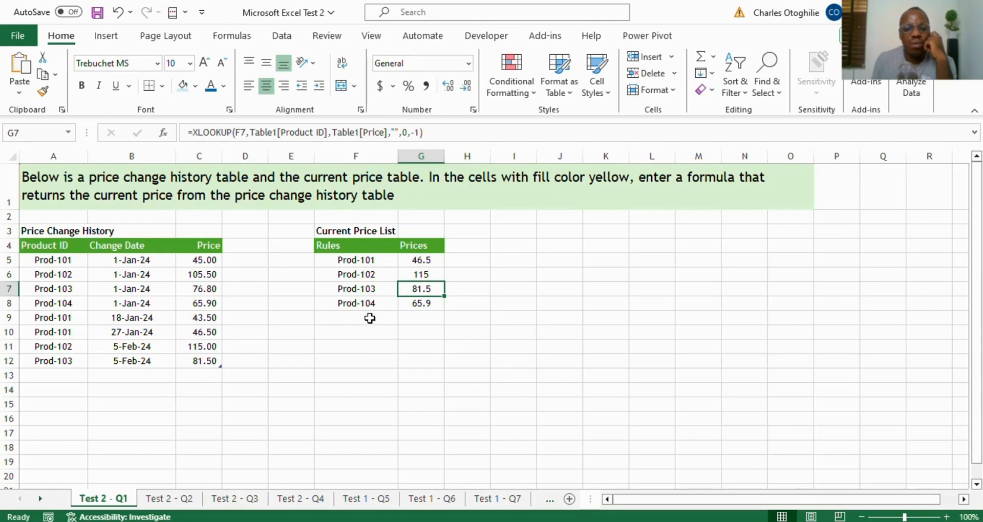
click(430, 304)
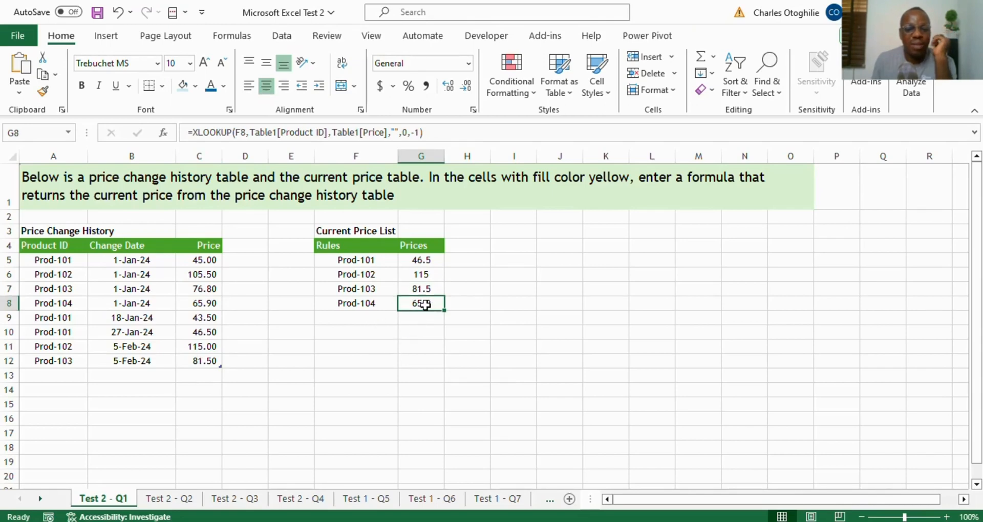
click(70, 307)
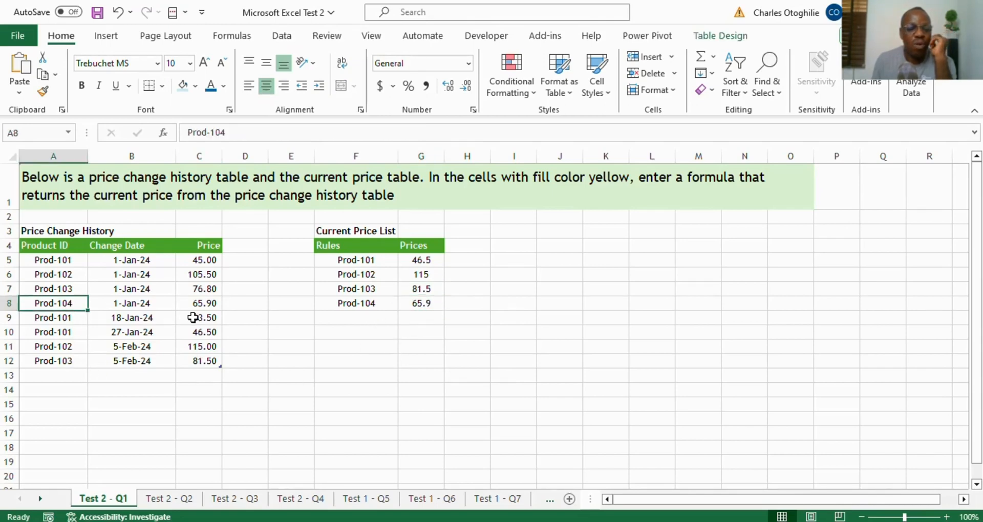
click(206, 306)
click(433, 306)
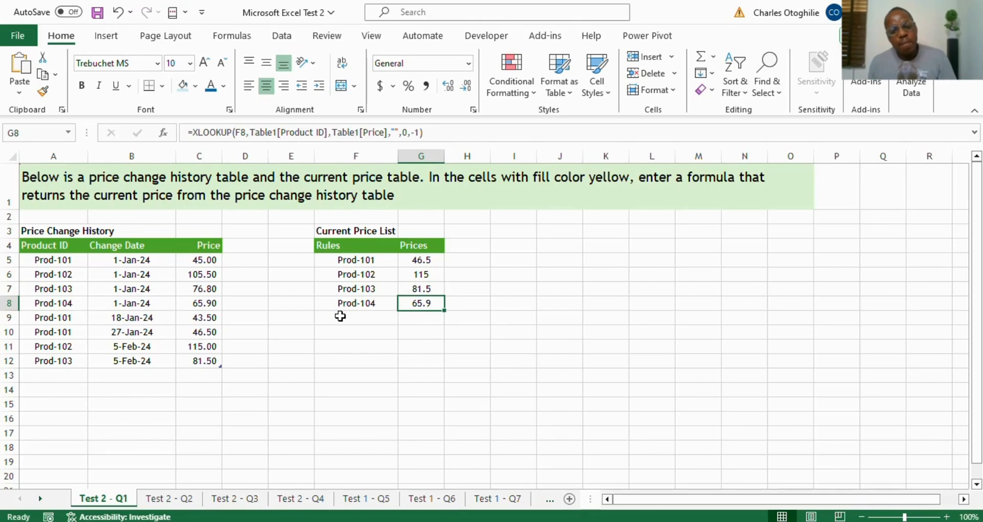
Sort the Price Change History table by Change Date, on cell values, from Newest to Oldest
click(132, 251)
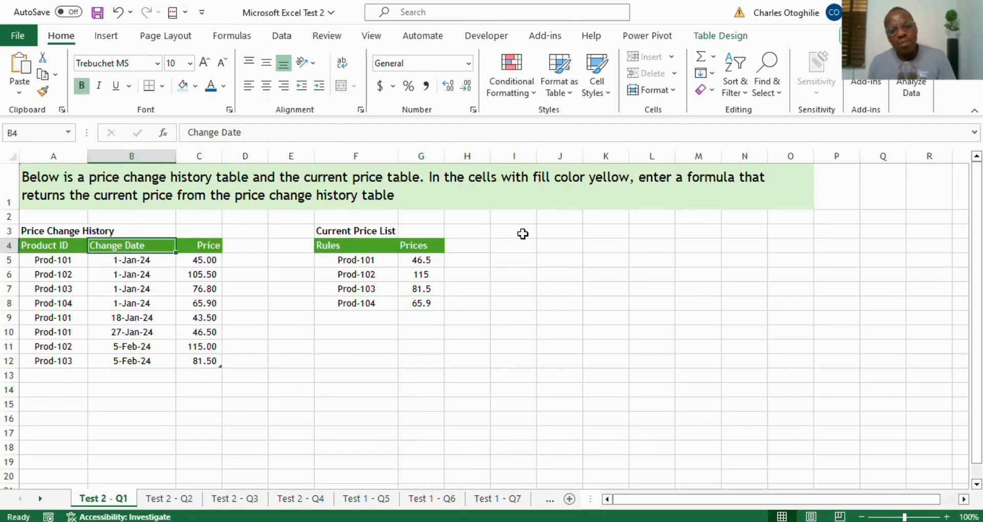
click(741, 93)
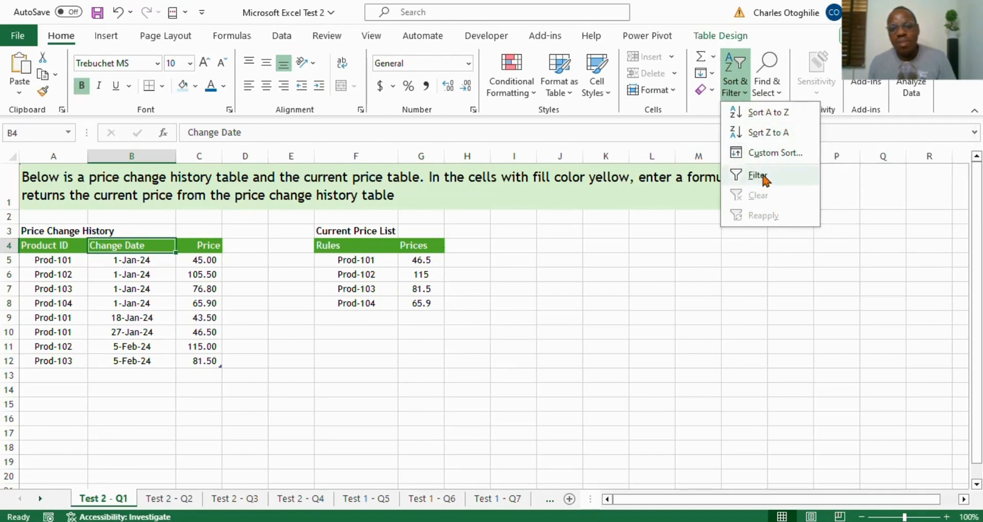
click(794, 152)
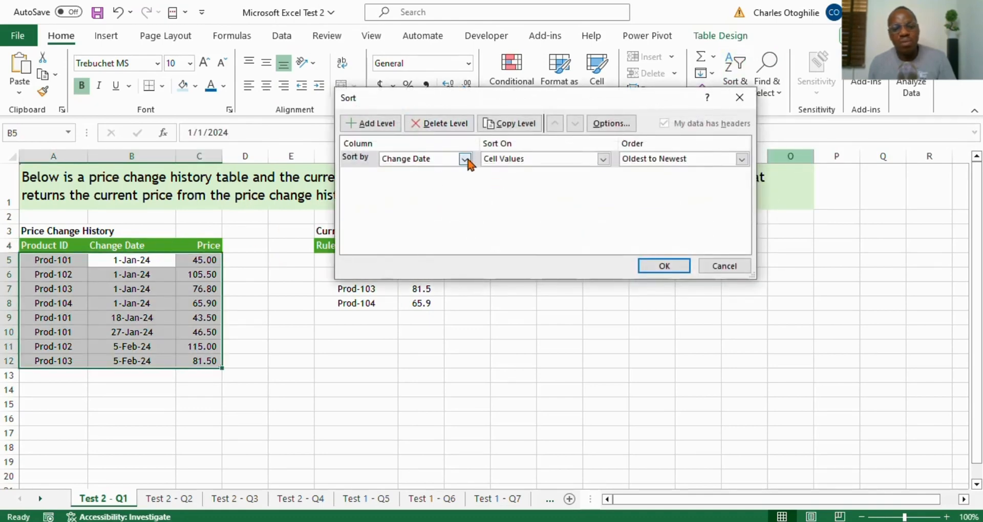
click(742, 159)
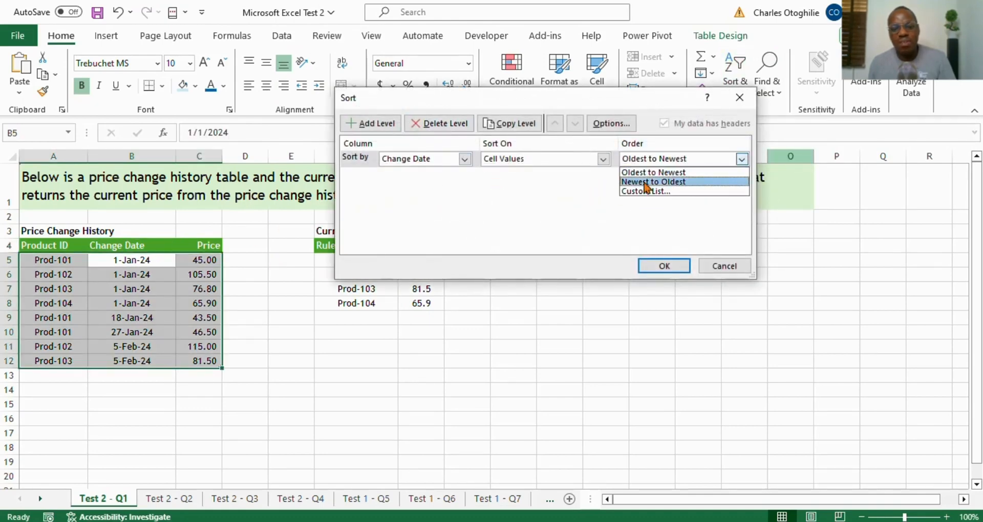
click(646, 184)
click(664, 266)
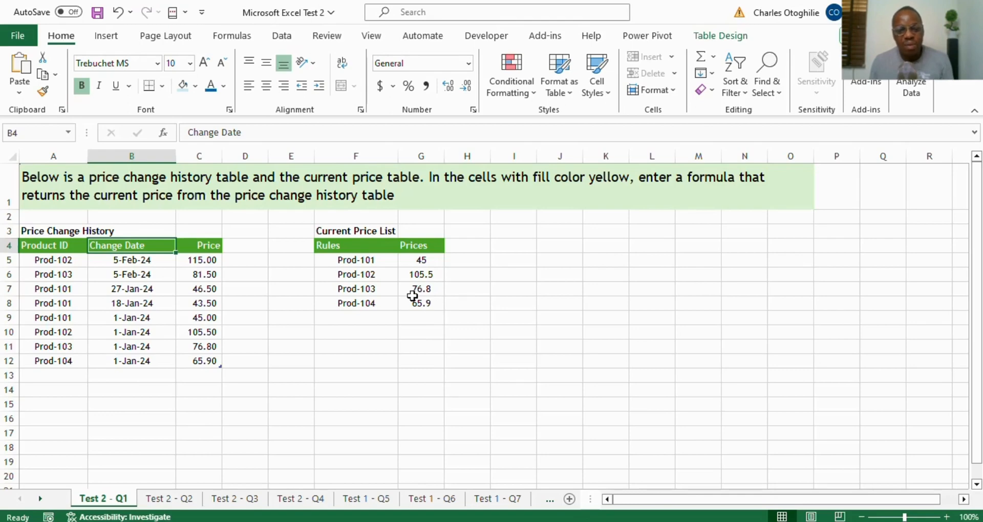
Start a FILTER formula in J5 with the whole Price Change History table (Table1) as its array
click(561, 274)
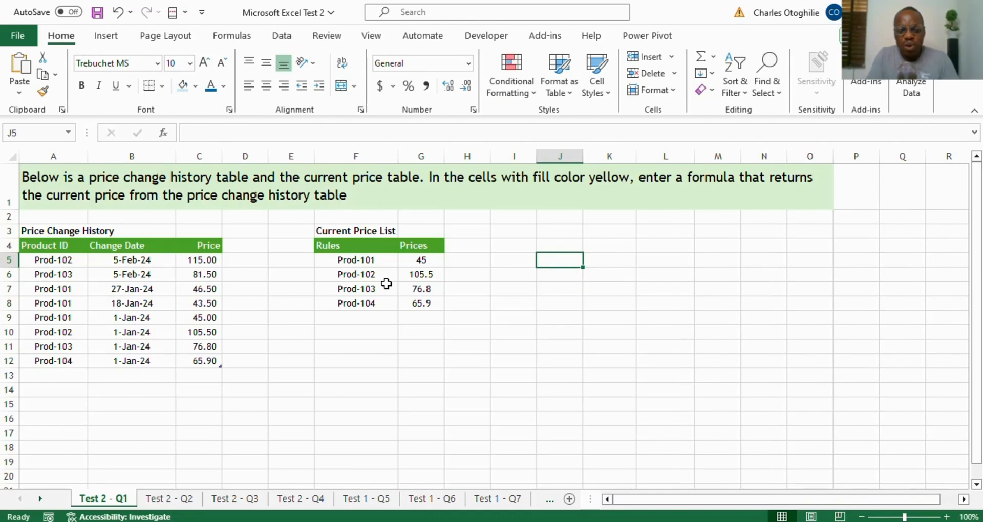
text(=)
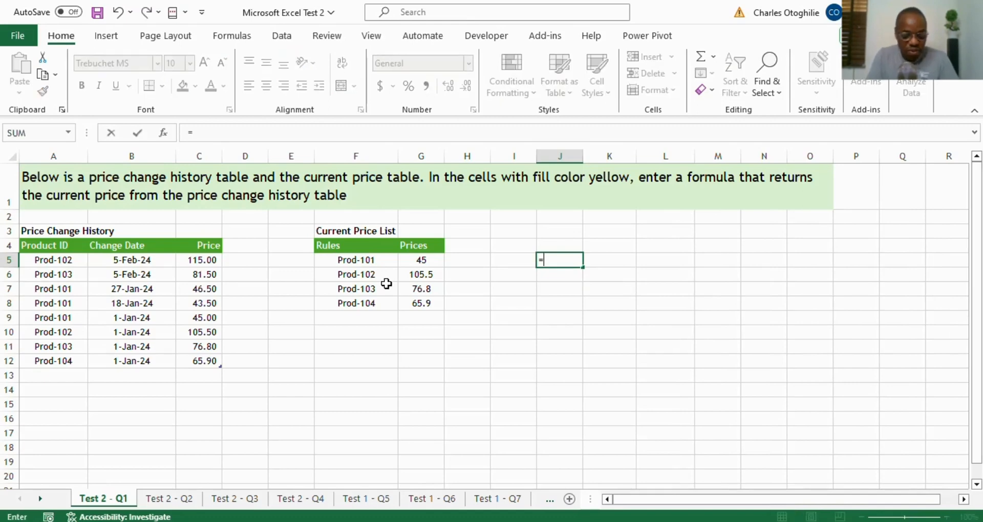
text(filter)
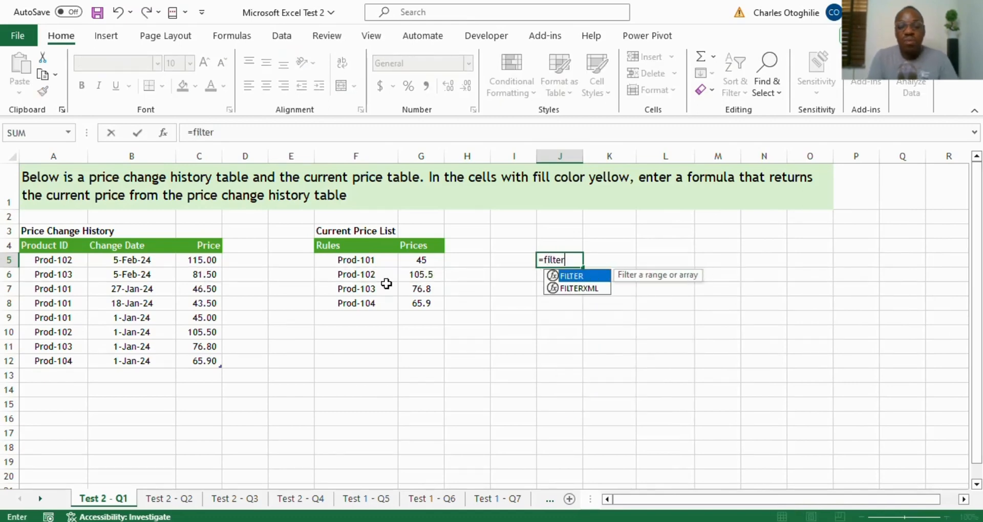
text(()
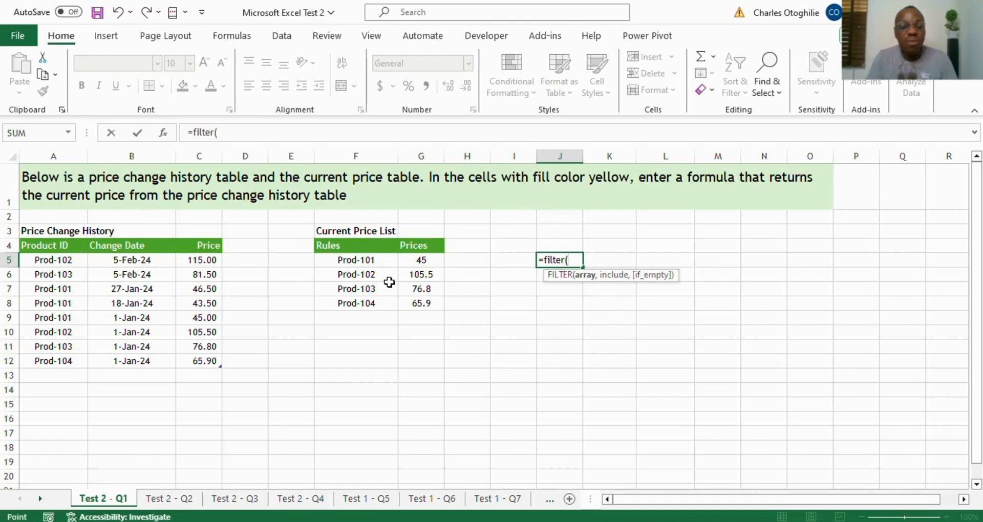
key(Left)
key(Left)
key(Left)
key(Left)
key(Left)
key(Left)
key(Left)
key(Left)
key(Left)
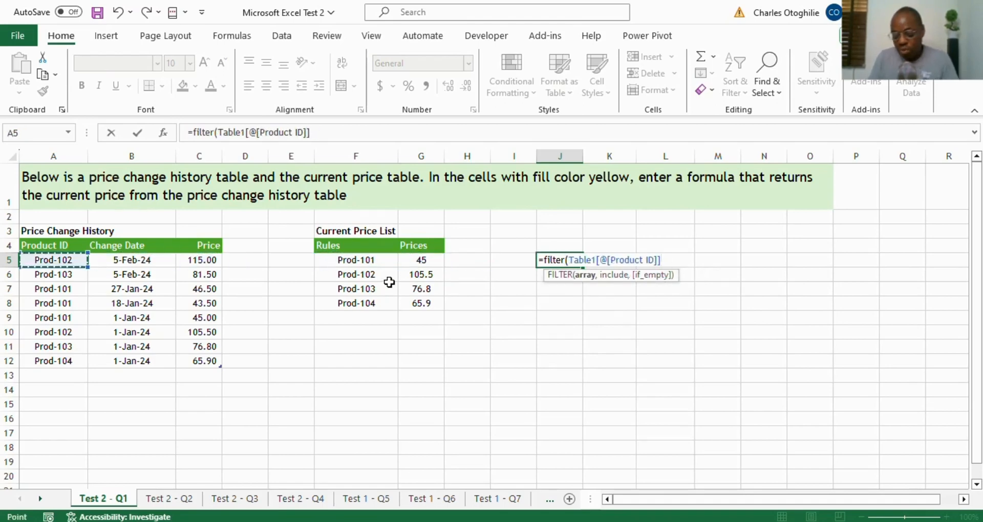
key(shift+Right)
key(shift+Right)
key(shift+Down)
key(shift+Down)
key(shift+Down)
key(shift+Down)
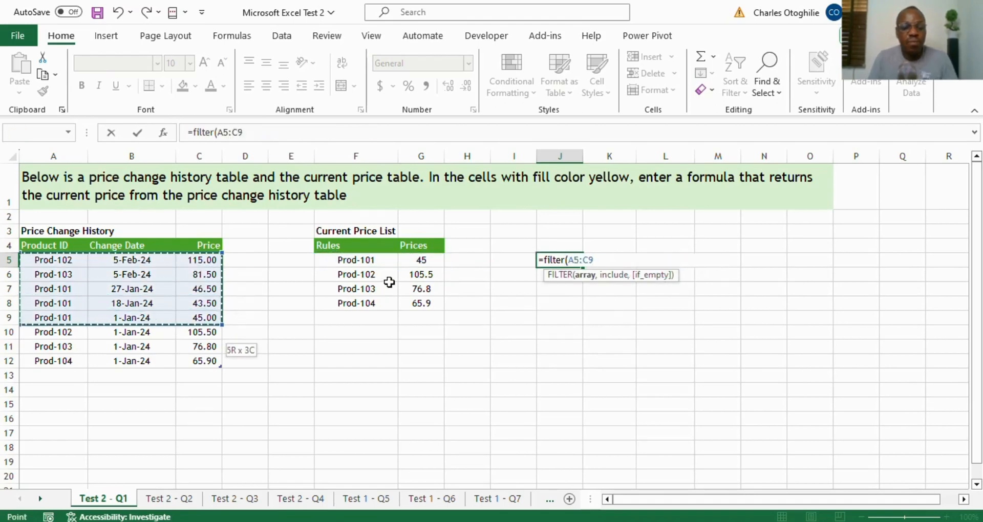
key(shift+Down)
key(shift+Down)
key(shift+Down)
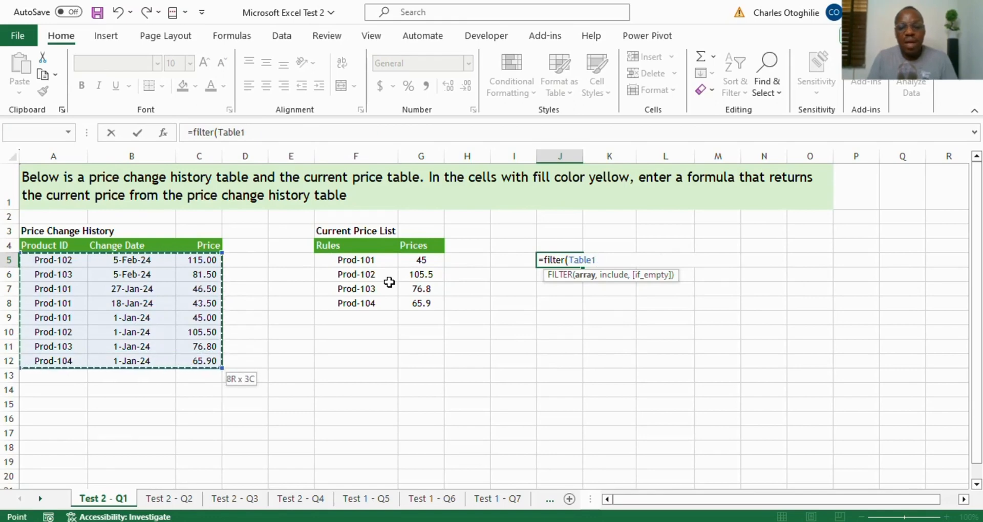
Complete the FILTER formula in J5 with the include condition Table1[Price]<>0 and enter it
text(,)
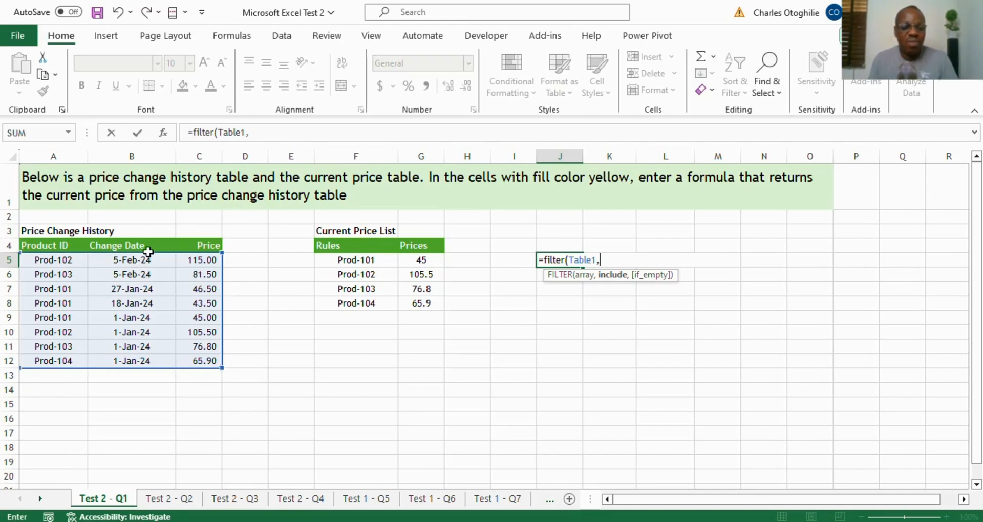
drag(205, 261, 204, 362)
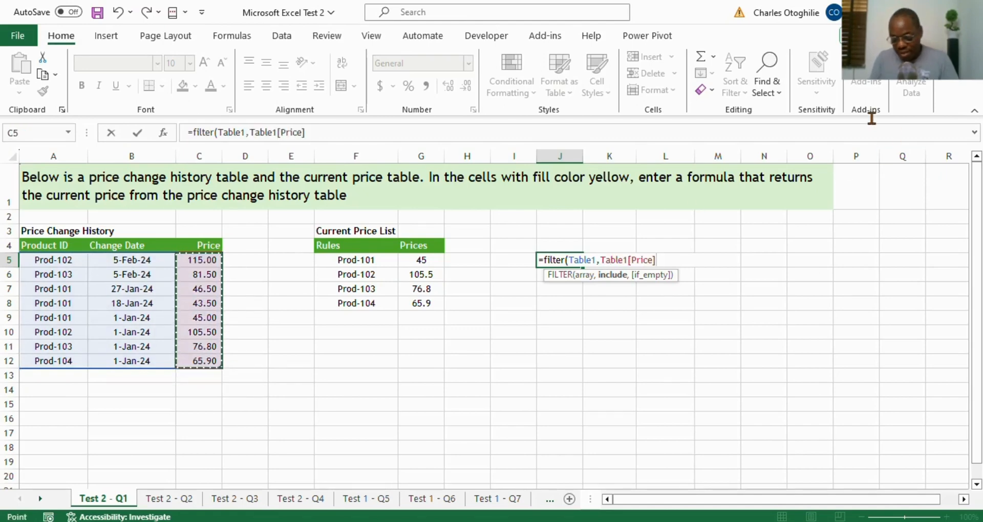
text(<>)
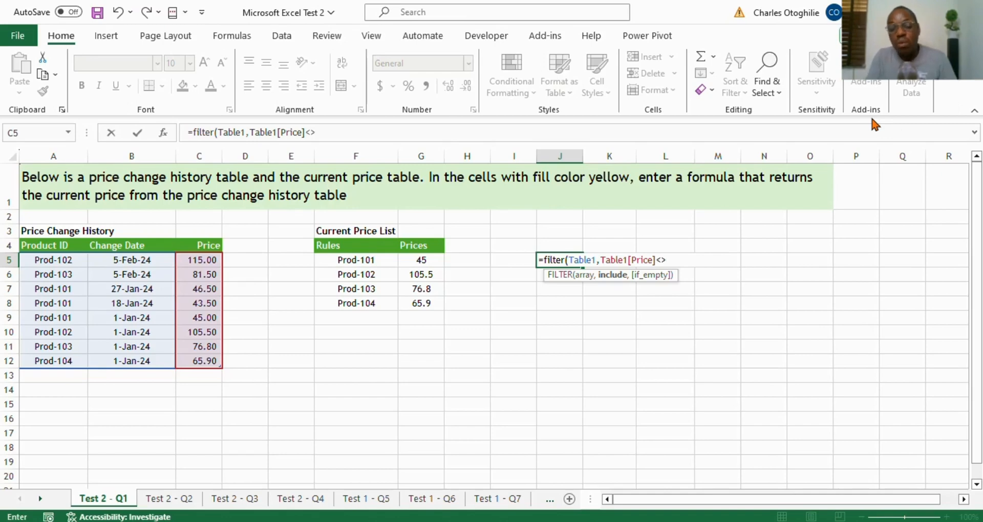
text(0)
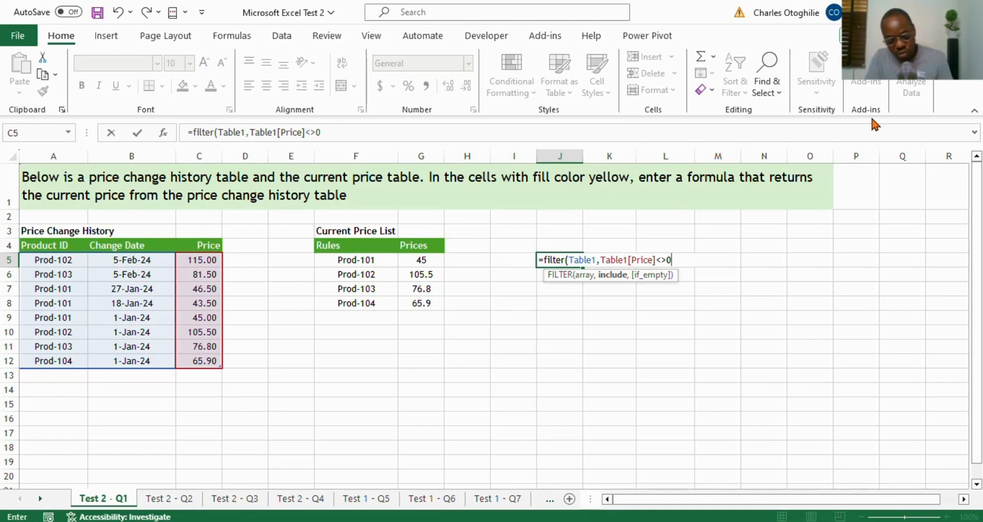
text())
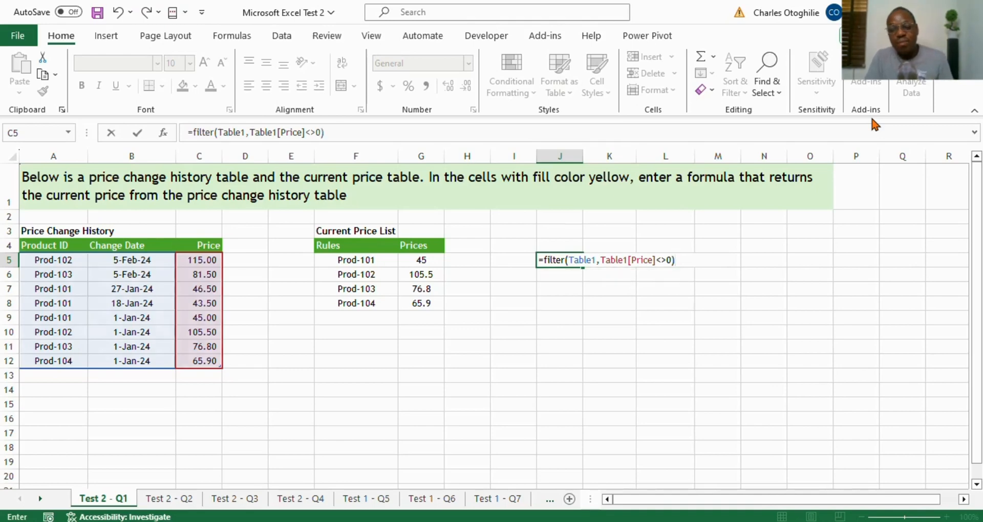
key(Return)
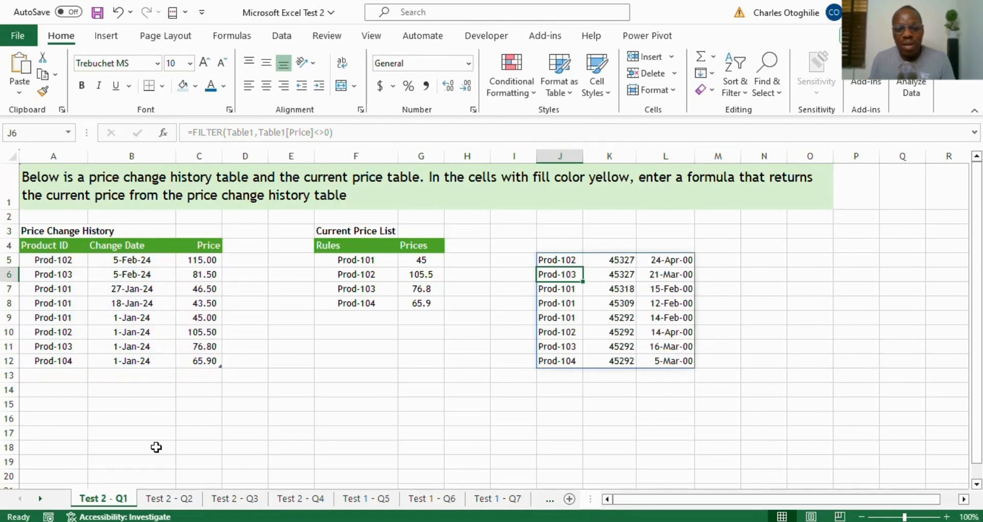
Wrap the FILTER formula in J5 in SORT, with sort index 2 and sort order 1 (ascending)
click(548, 257)
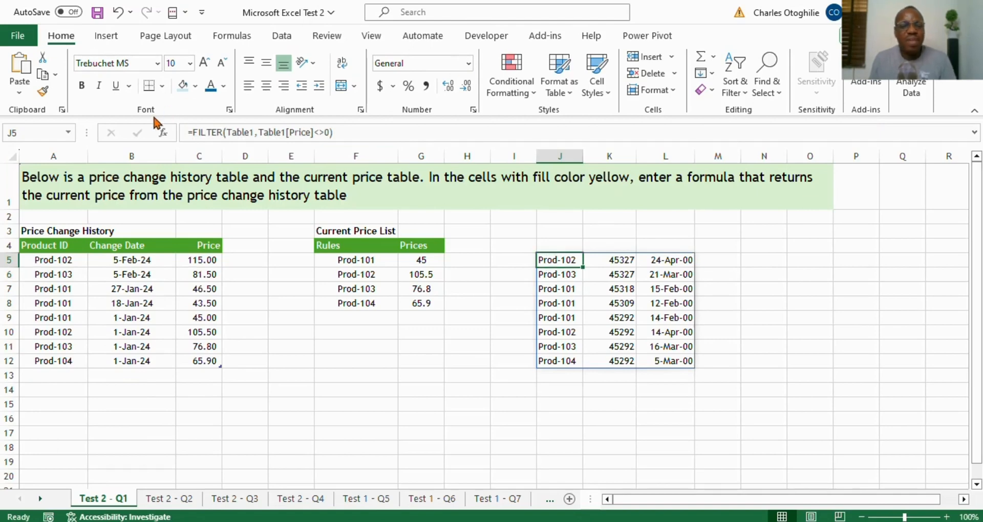
click(189, 132)
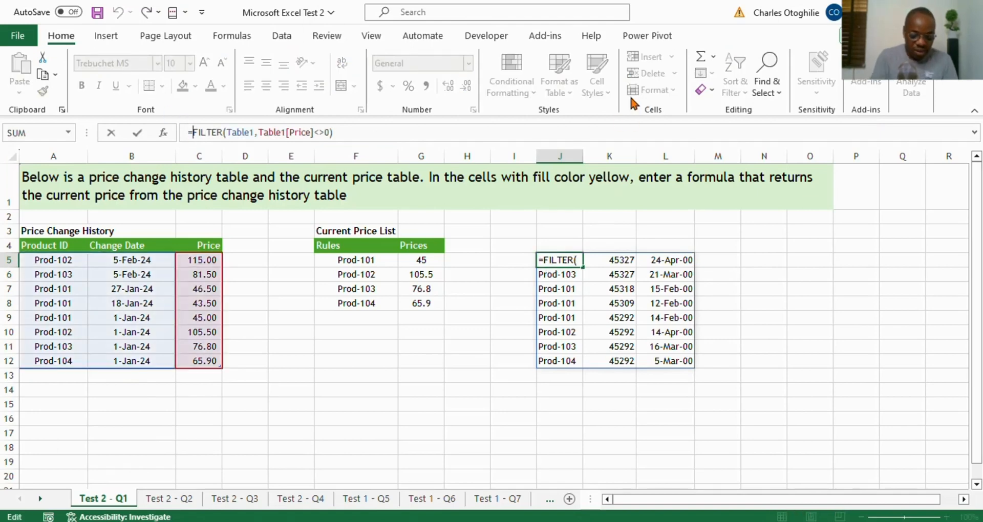
text(sort)
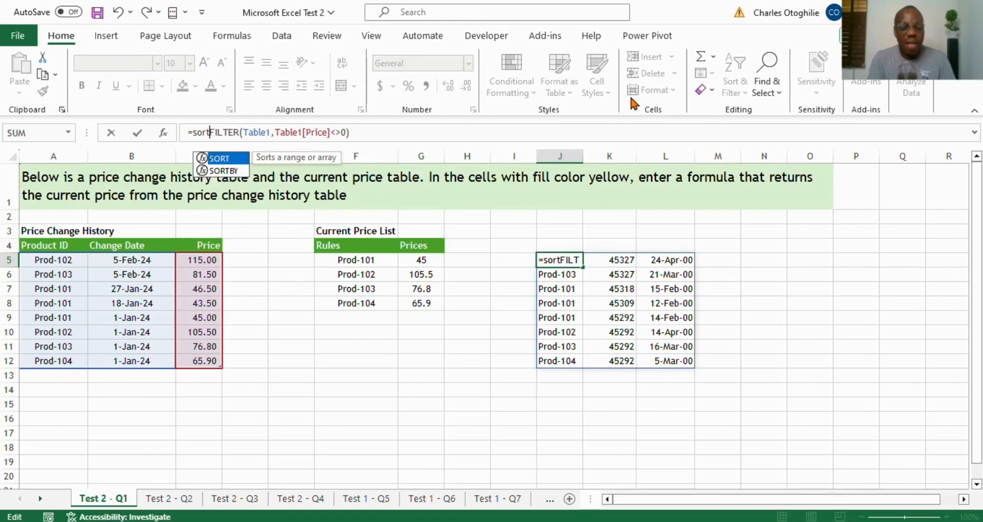
text(()
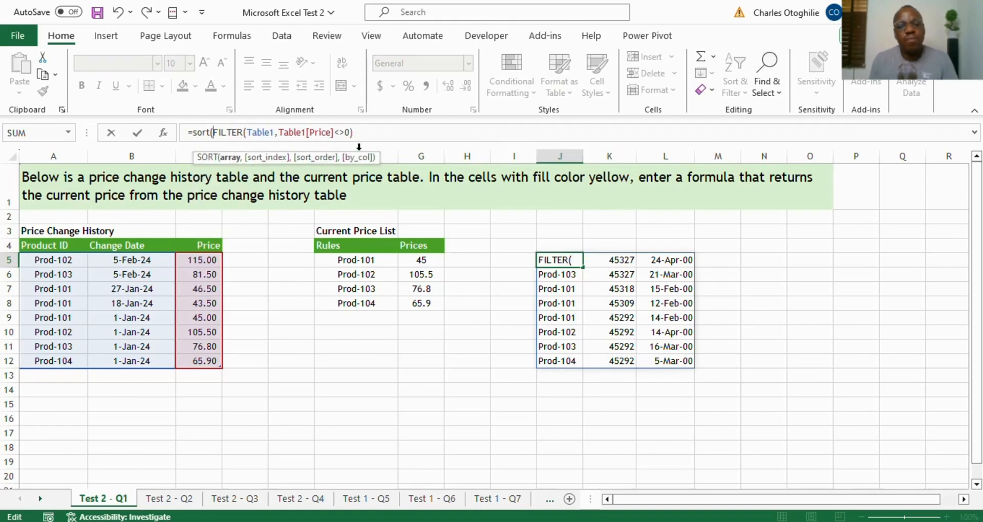
click(365, 134)
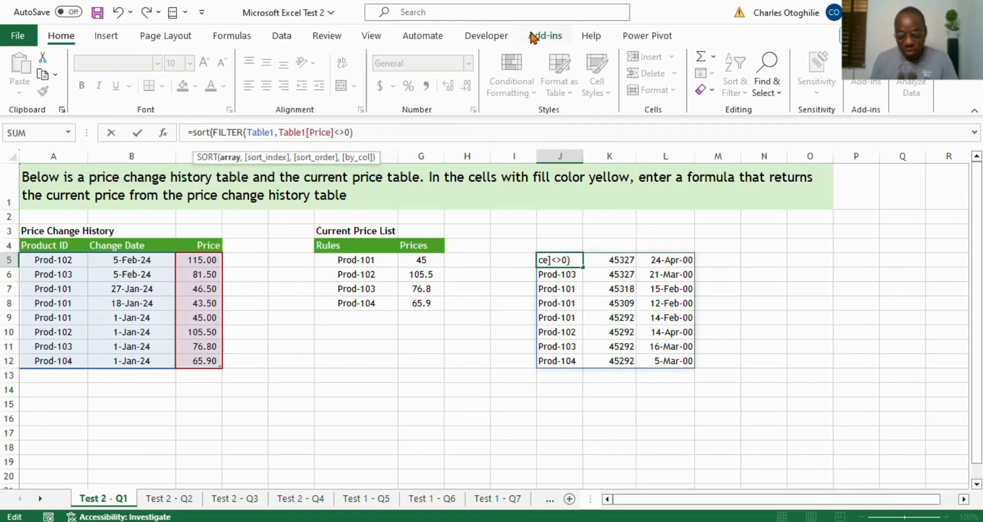
text(,)
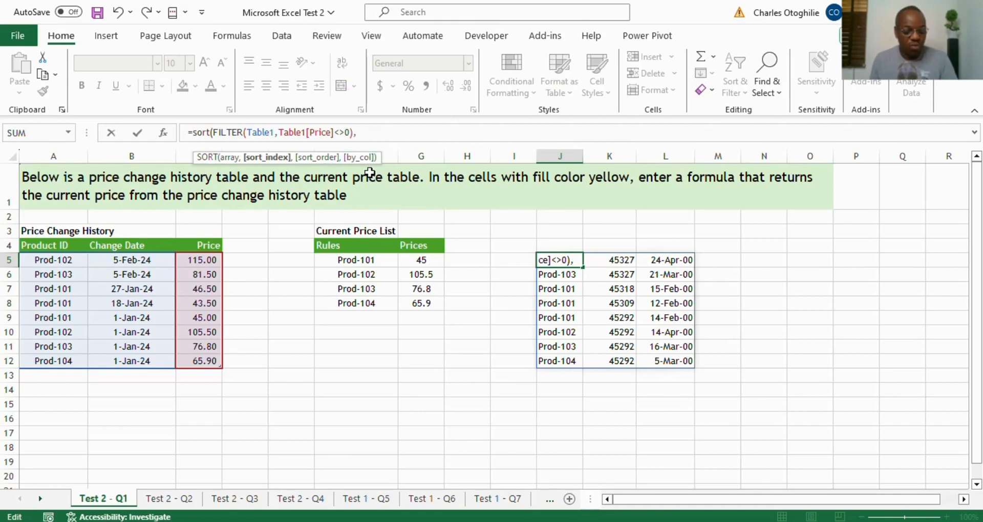
text(2)
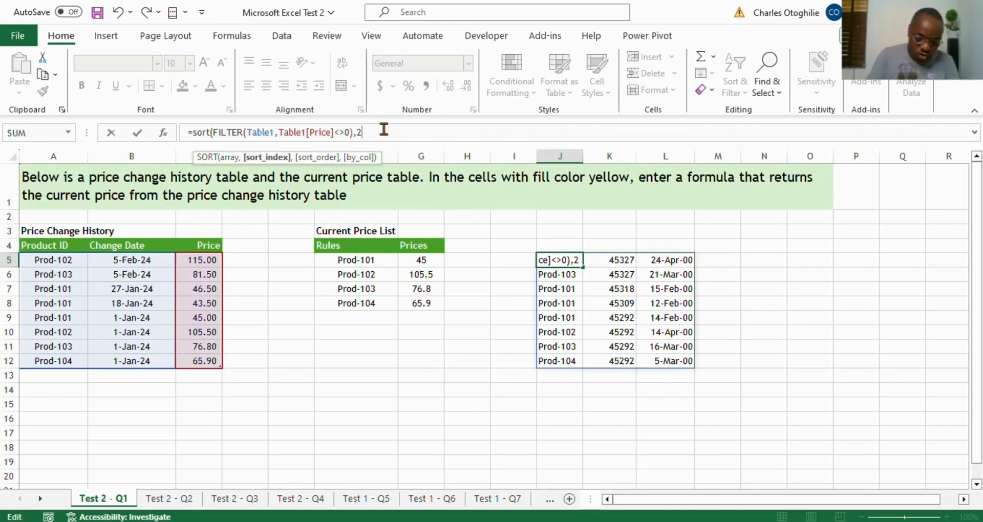
text(,)
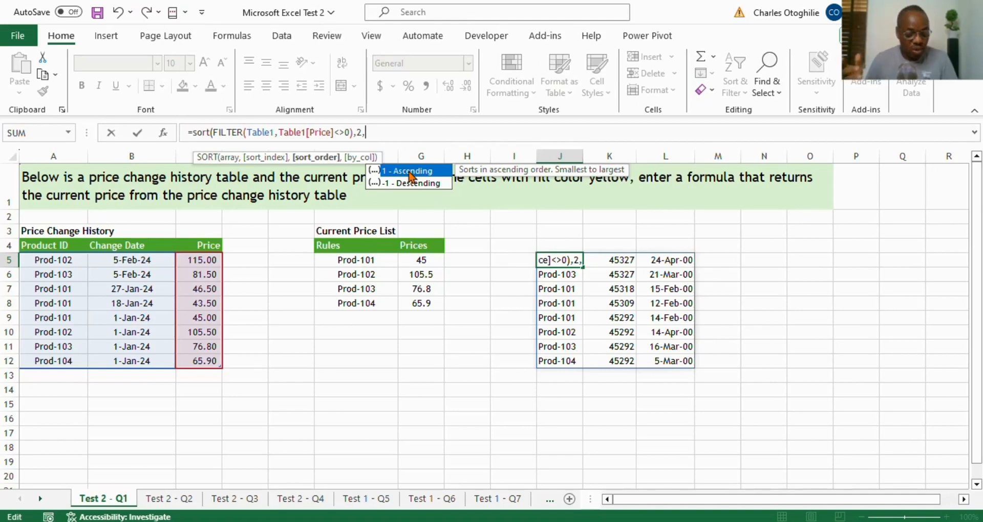
text(1))
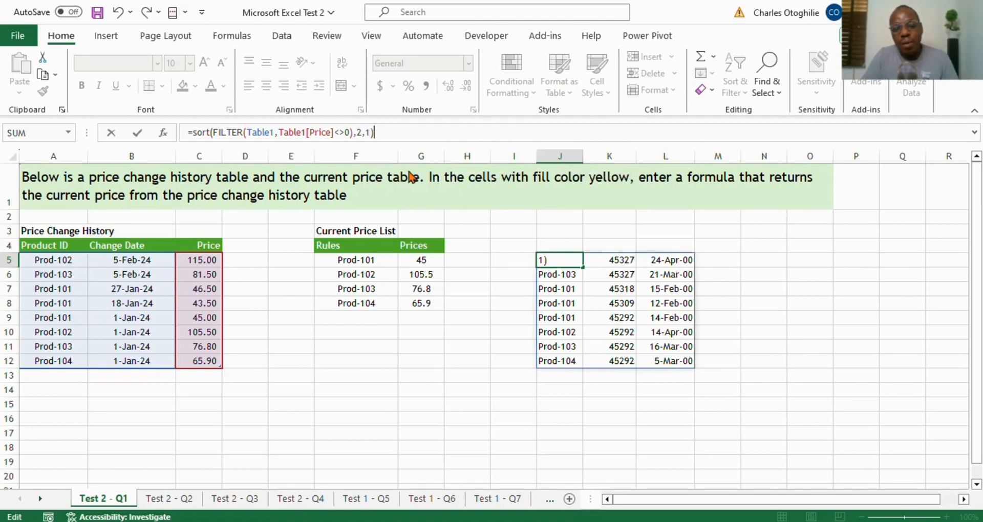
key(Return)
key(Up)
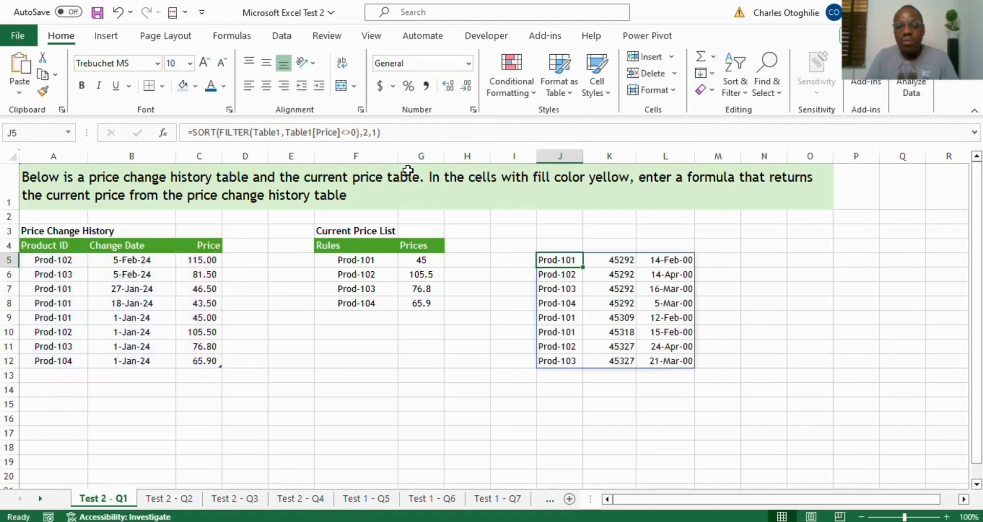
Format the serial numbers in K5:K12 as dates, using the second 14-Mar-12 type for English (United States)
key(Right)
key(Right)
key(Left)
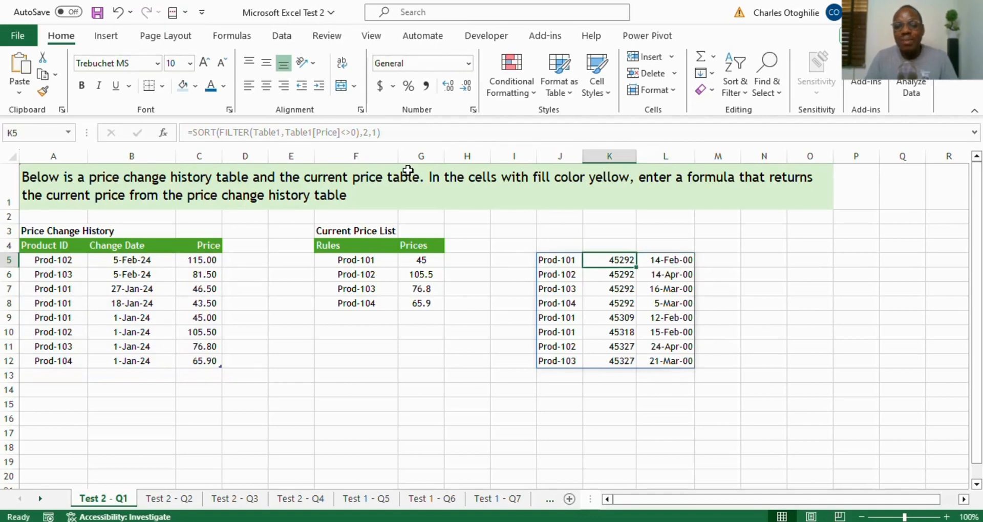
key(shift+Down)
key(shift+Down)
key(shift+Down)
key(shift+Down)
key(shift+Down)
key(shift+Down)
key(shift+Down)
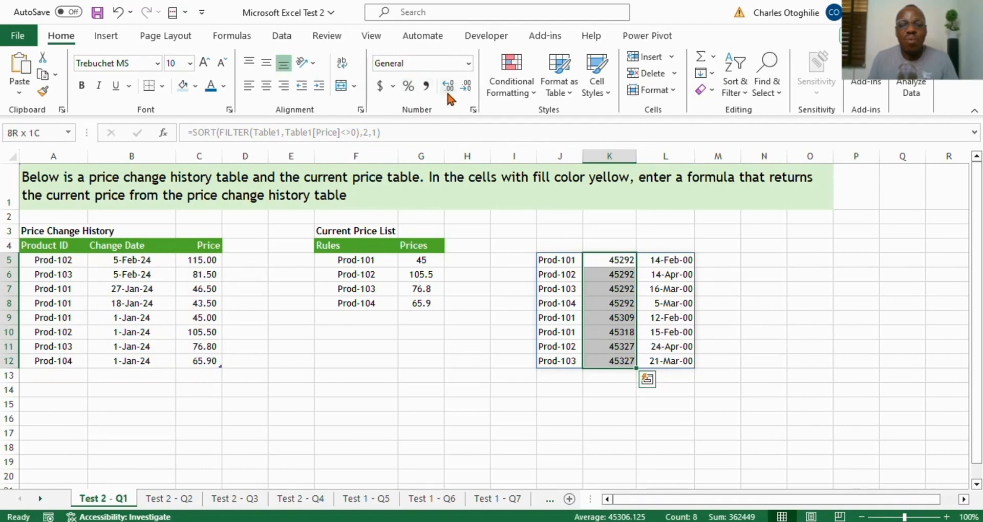
click(469, 63)
scroll(448, 308, down, 2)
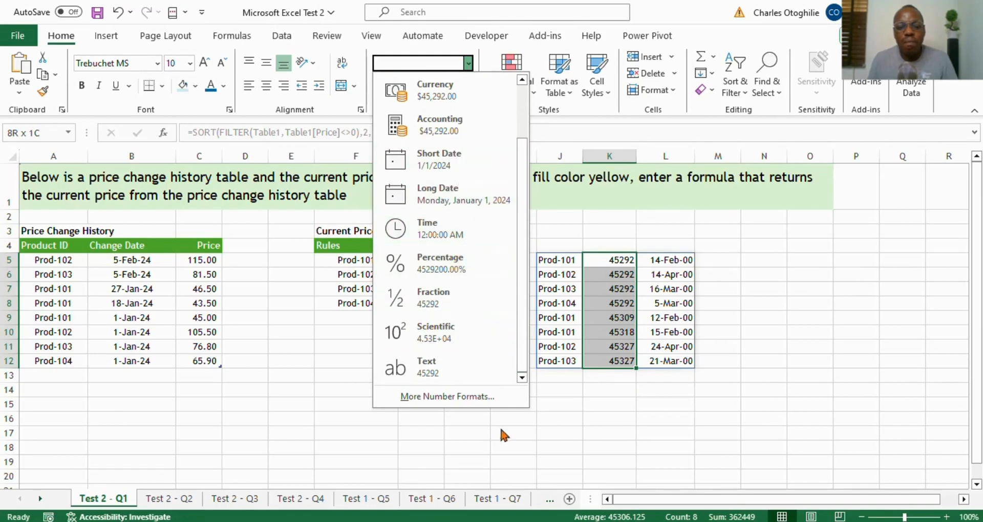
click(468, 397)
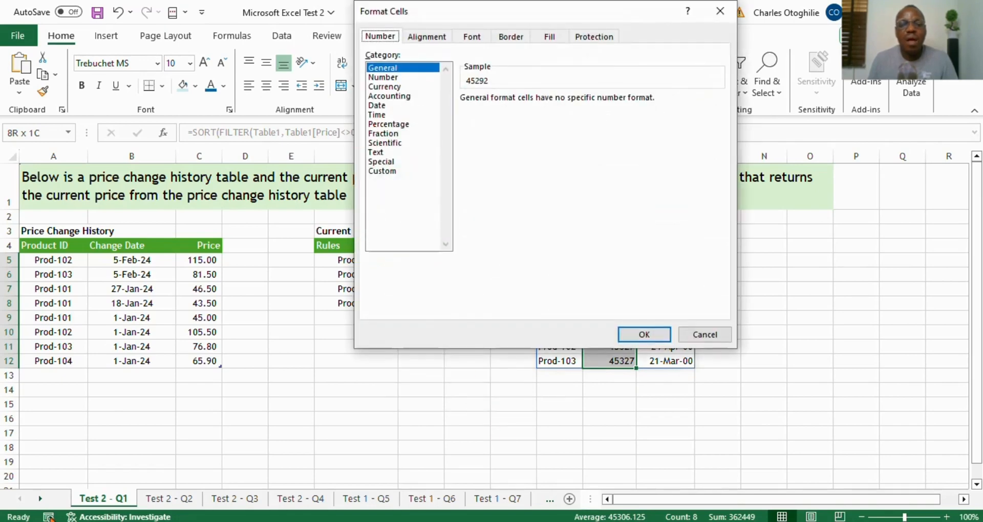
click(384, 106)
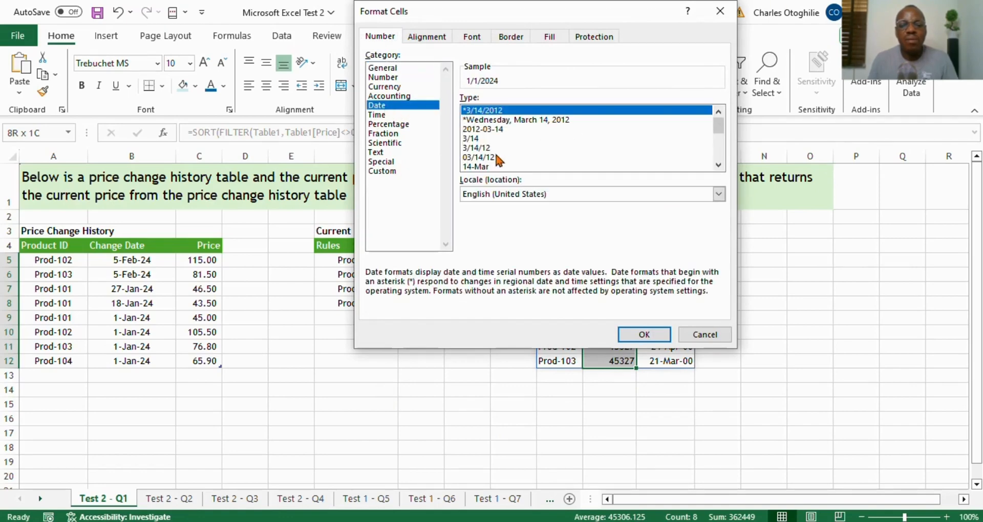
click(718, 165)
click(719, 165)
click(719, 165)
click(719, 165)
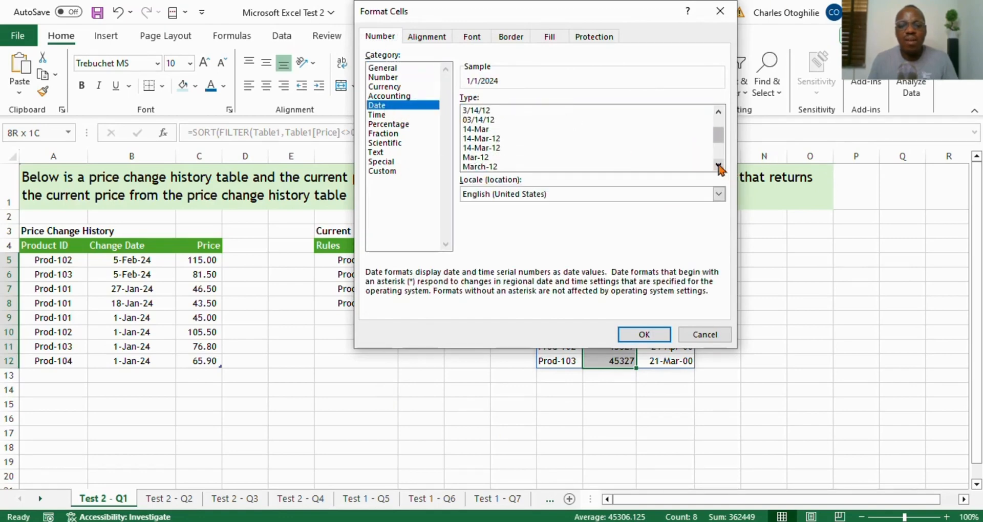
click(481, 148)
click(643, 335)
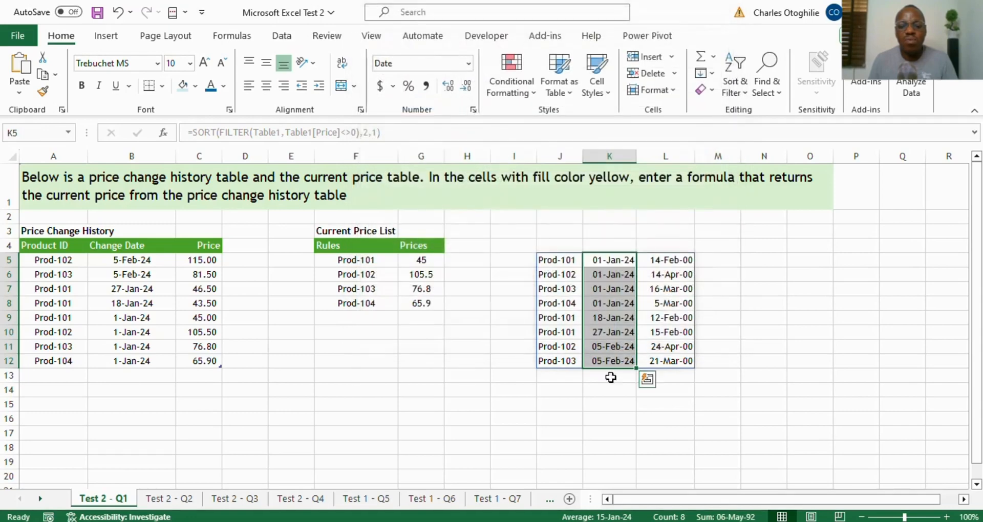
Check the order of the change dates in K5:K12 and compare the sorted output with the Price Change History table
click(602, 266)
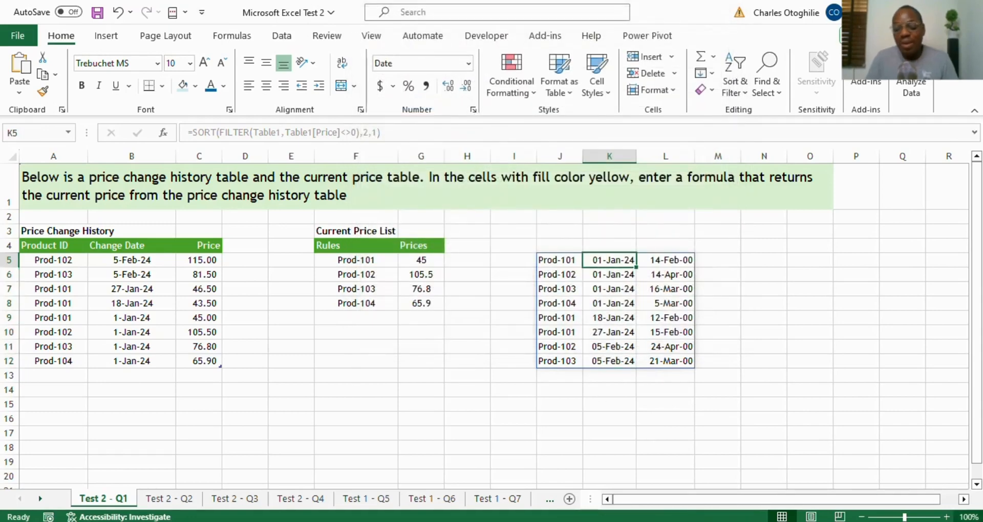
key(Down)
key(Down)
key(Down)
key(Down)
key(Down)
key(Down)
key(Down)
key(Down)
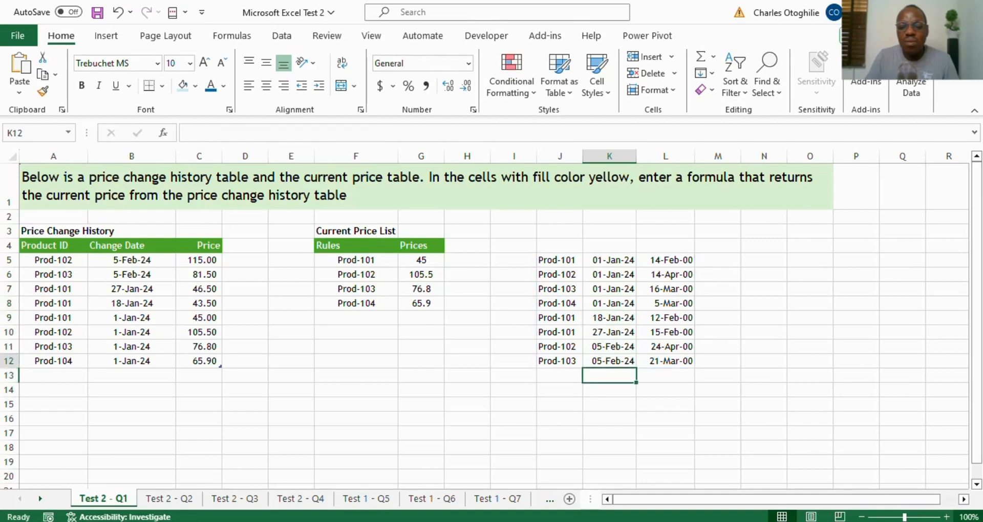
key(Up)
key(Up)
key(Up)
key(Up)
key(Up)
key(Up)
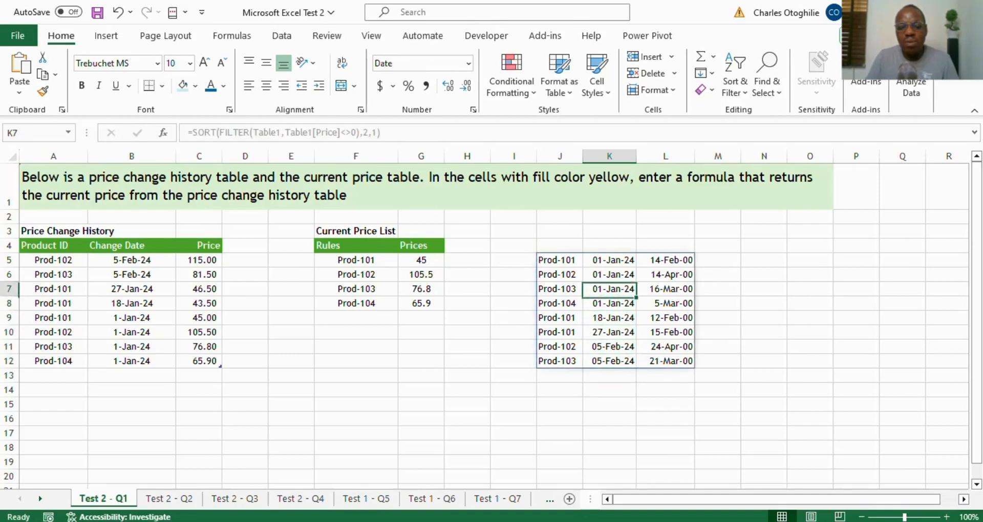
key(Up)
key(Up)
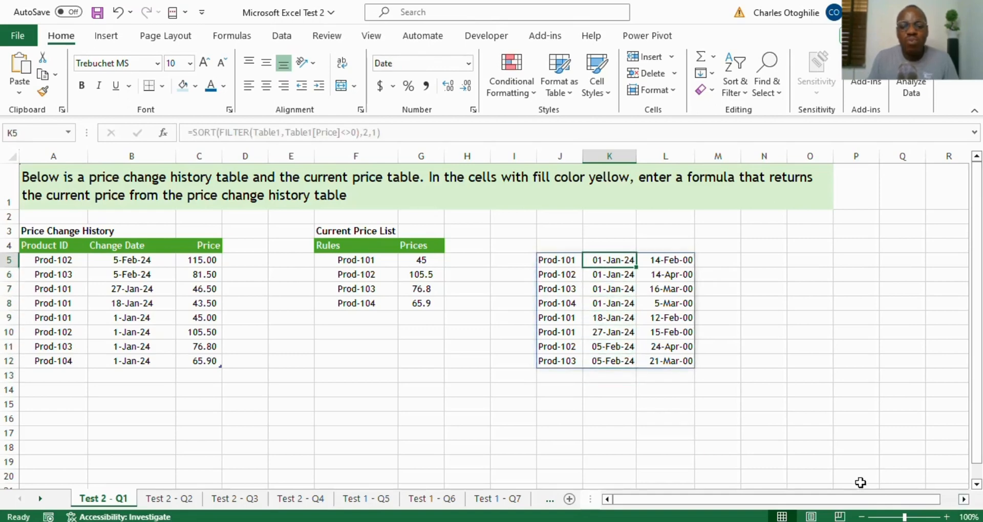
click(551, 260)
click(75, 276)
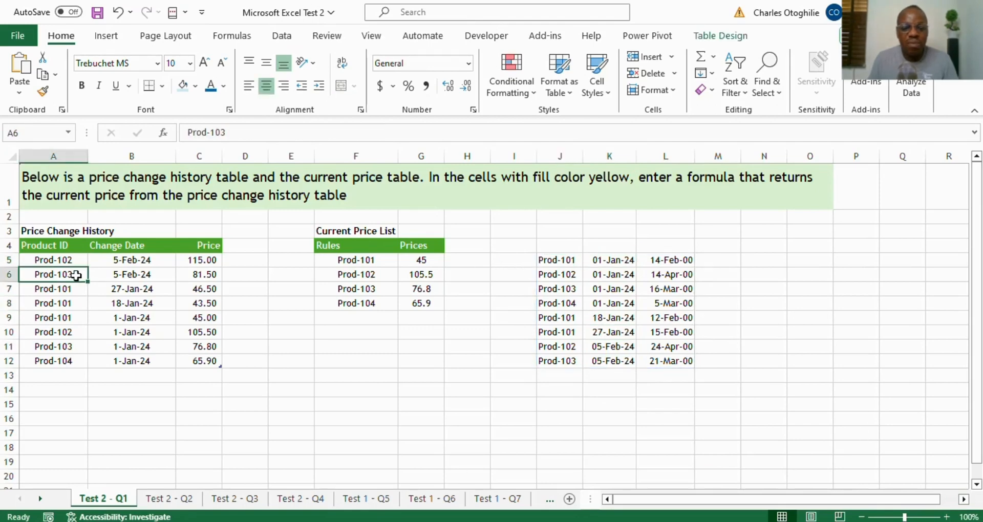
Sort the Price Change History table by Change Date, on cell values, from oldest to newest
click(630, 274)
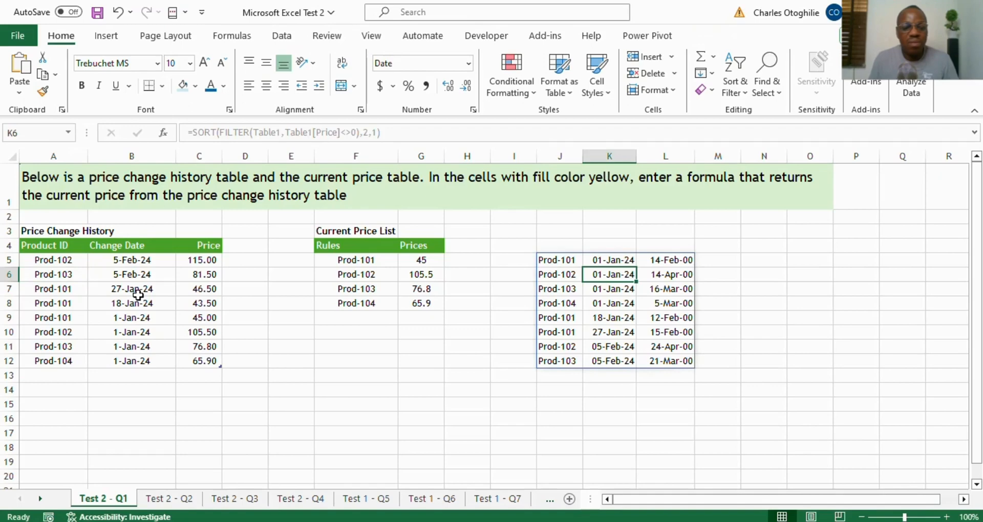
click(150, 241)
drag(54, 246, 201, 246)
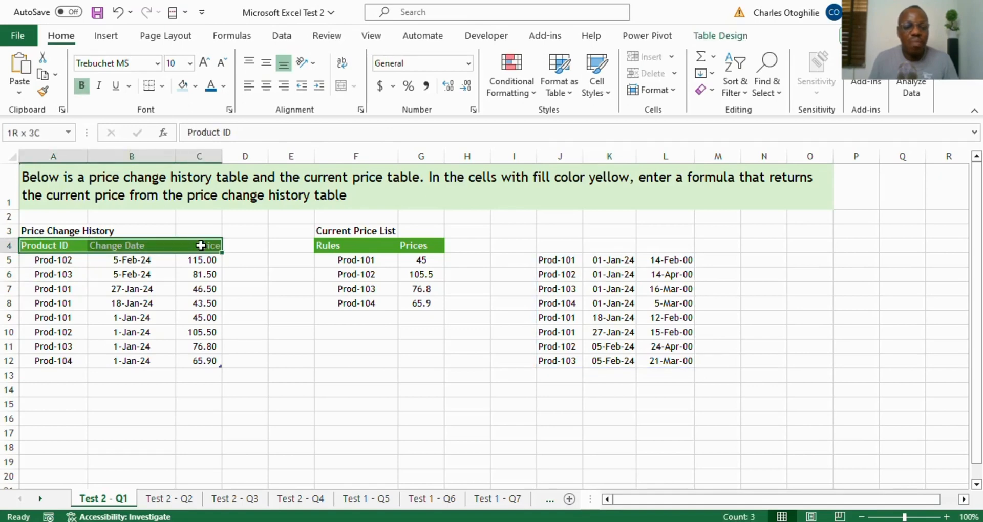
click(146, 275)
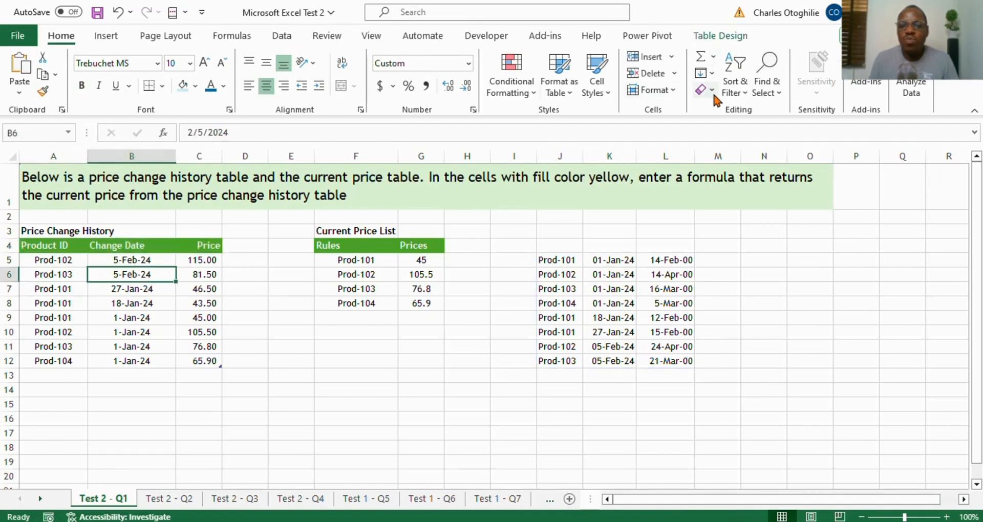
click(735, 87)
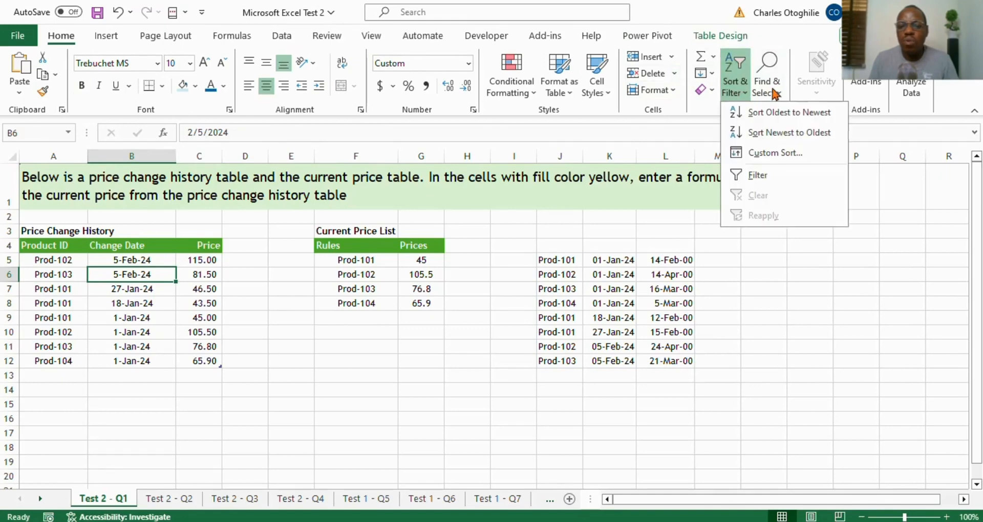
click(758, 153)
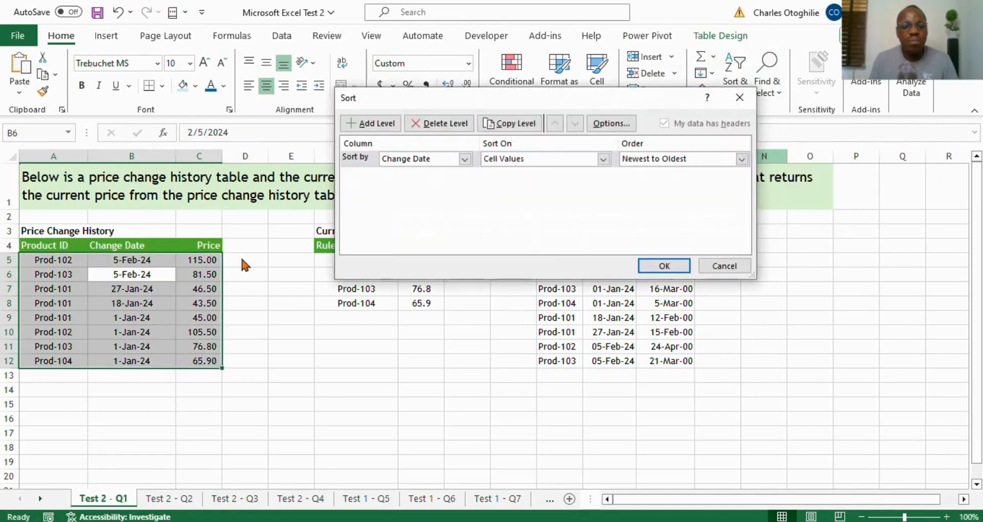
drag(603, 96, 318, 31)
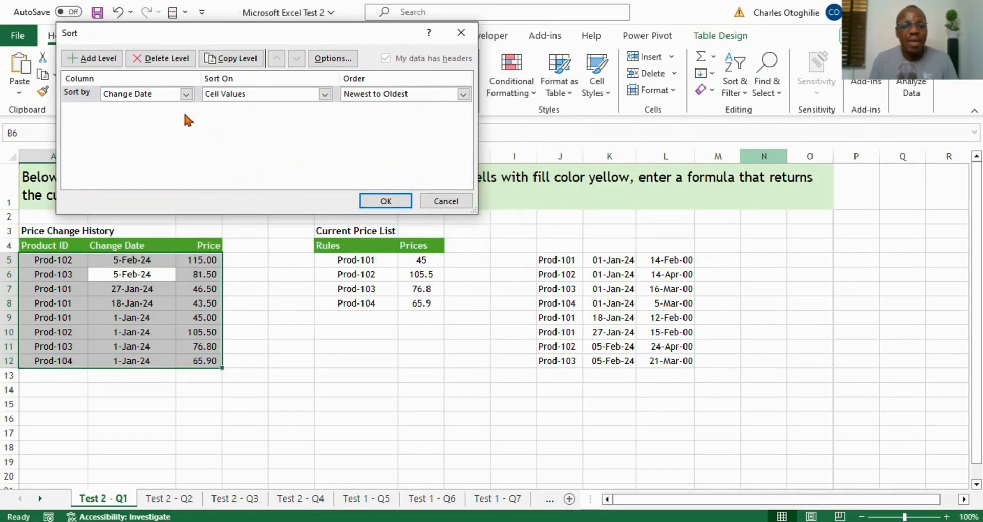
click(463, 93)
click(387, 108)
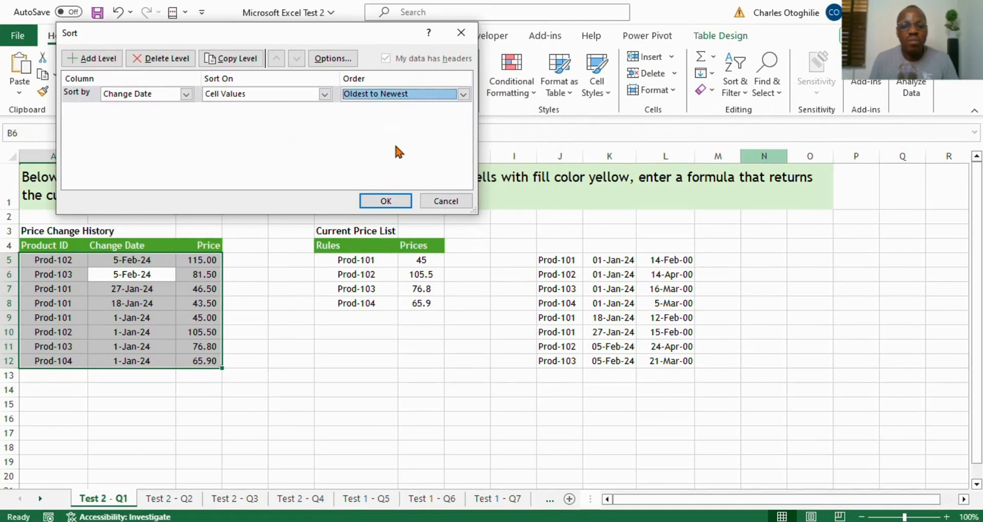
click(386, 200)
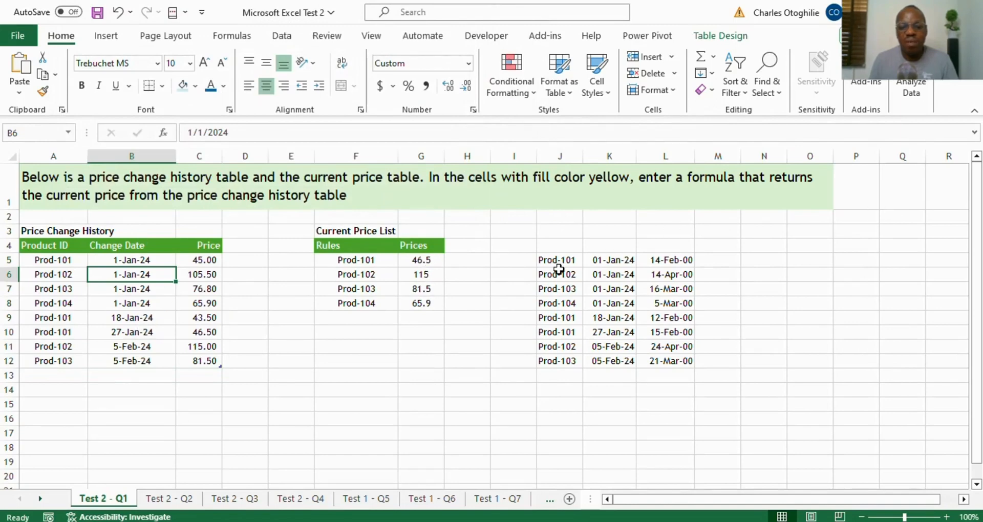
Format the prices in L5:L12 of the sorted output with the comma number style
drag(567, 263, 645, 363)
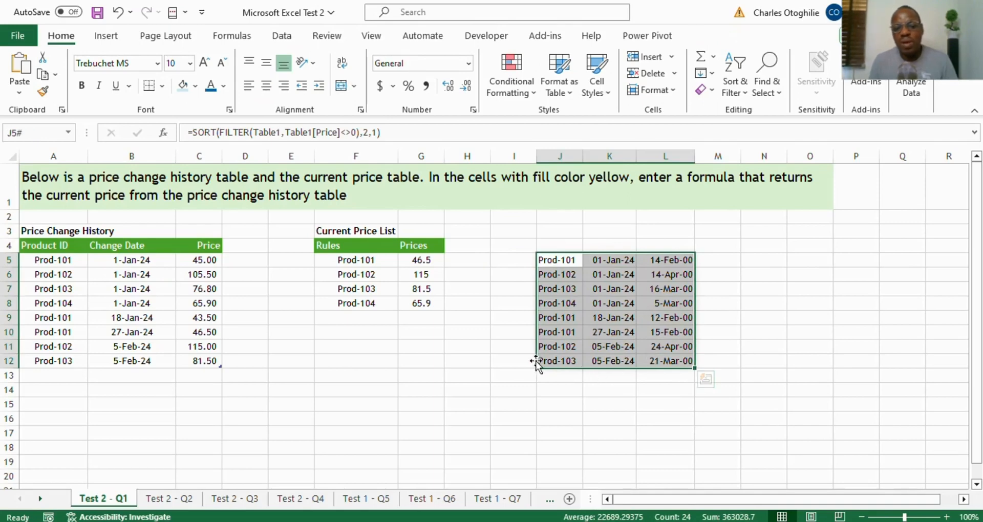
click(676, 275)
drag(677, 256, 685, 358)
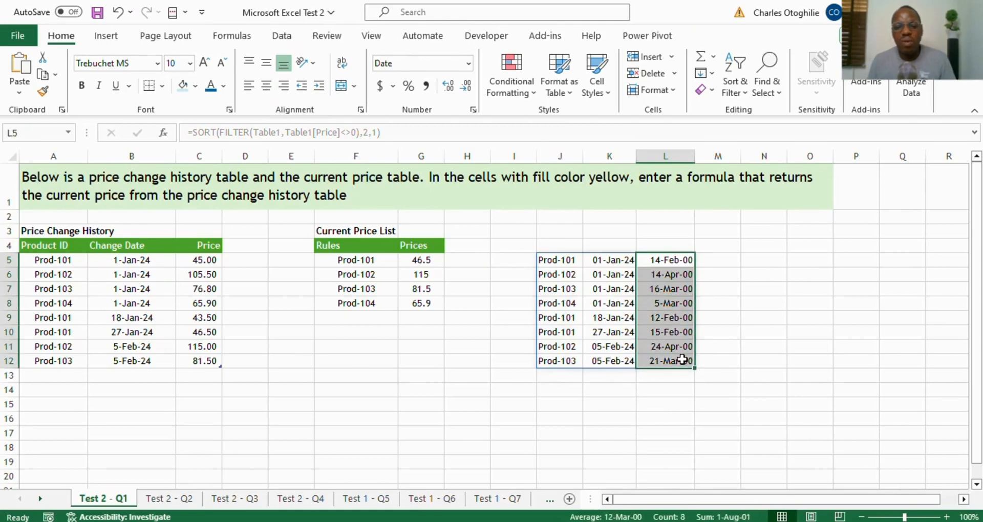
click(427, 87)
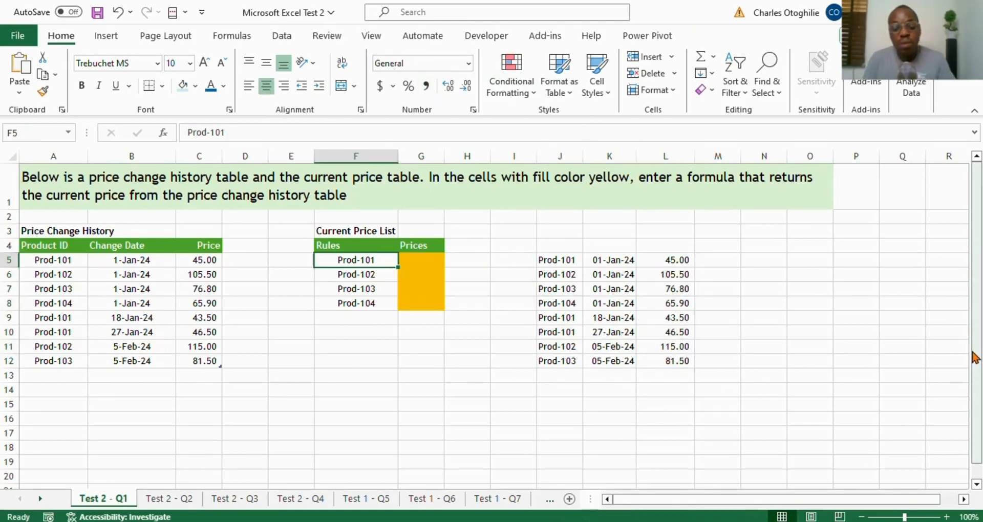
Copy the expression SORT(FILTER(Table1,Table1[Price]<>0),2,1) from J5 without its equals sign, leaving the cell unchanged
key(Right)
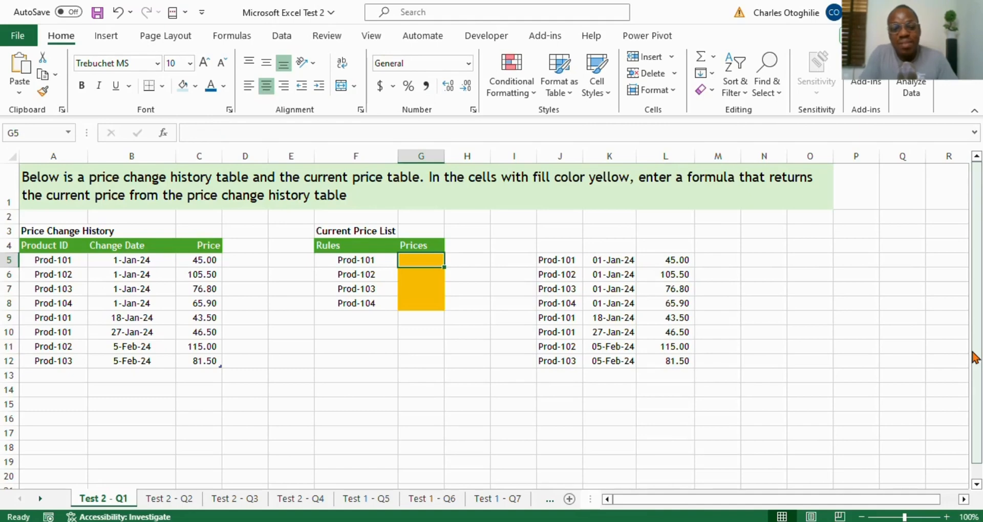
text(=)
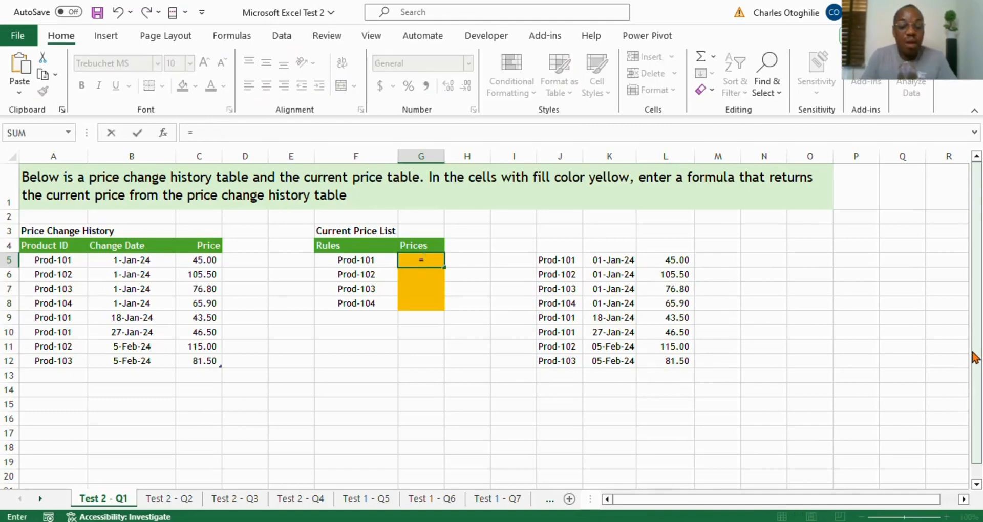
key(Escape)
click(546, 259)
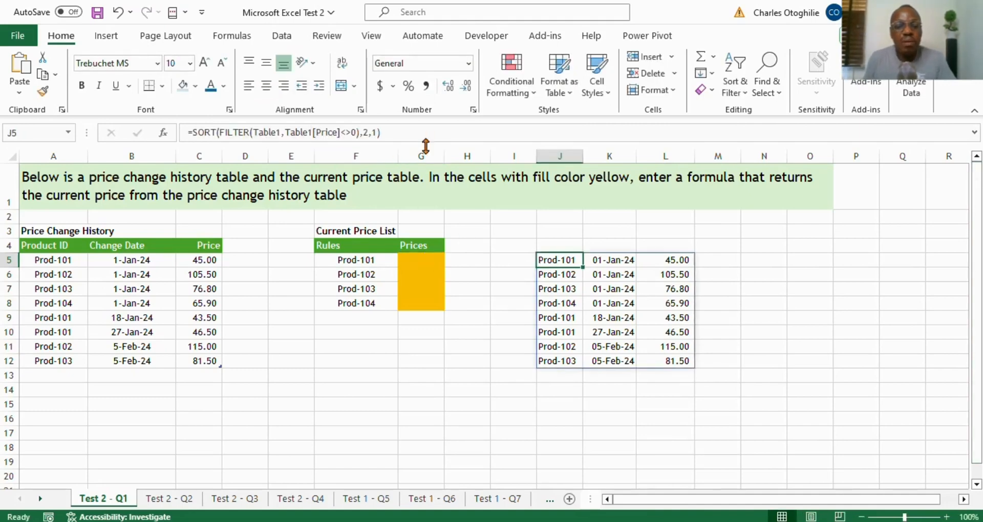
drag(421, 128, 15, 120)
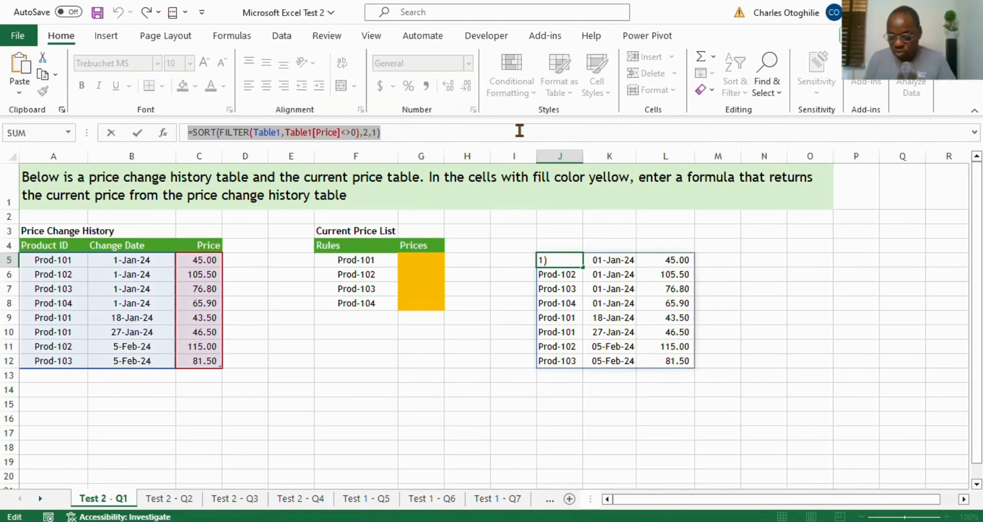
key(shift+Right)
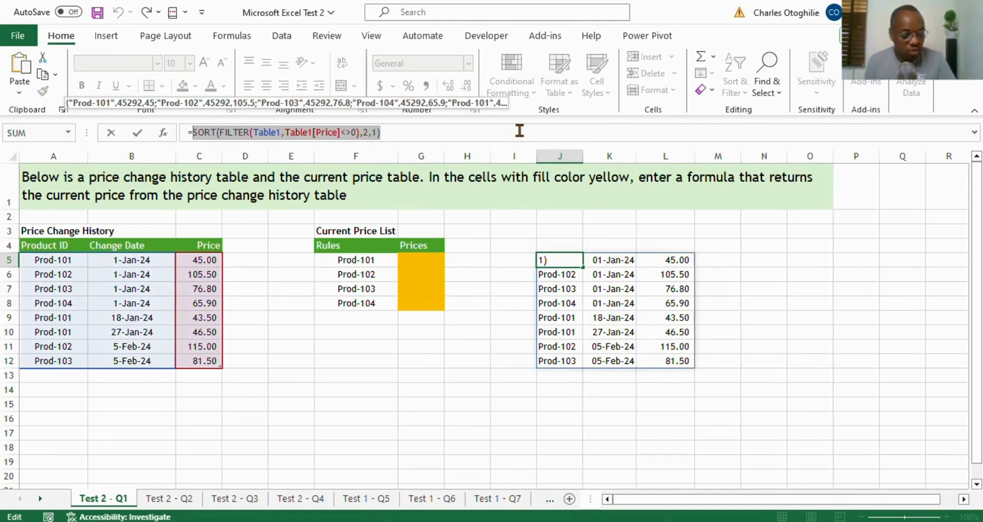
key(Escape)
Start an XLOOKUP formula in G5 of the Current Price List with F5 as the lookup value
key(Left)
key(Left)
key(Left)
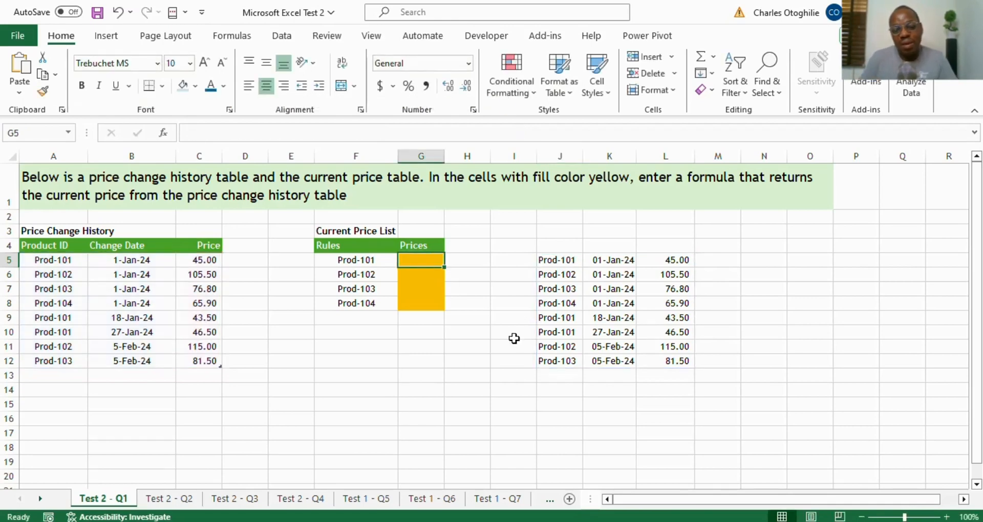
text(=)
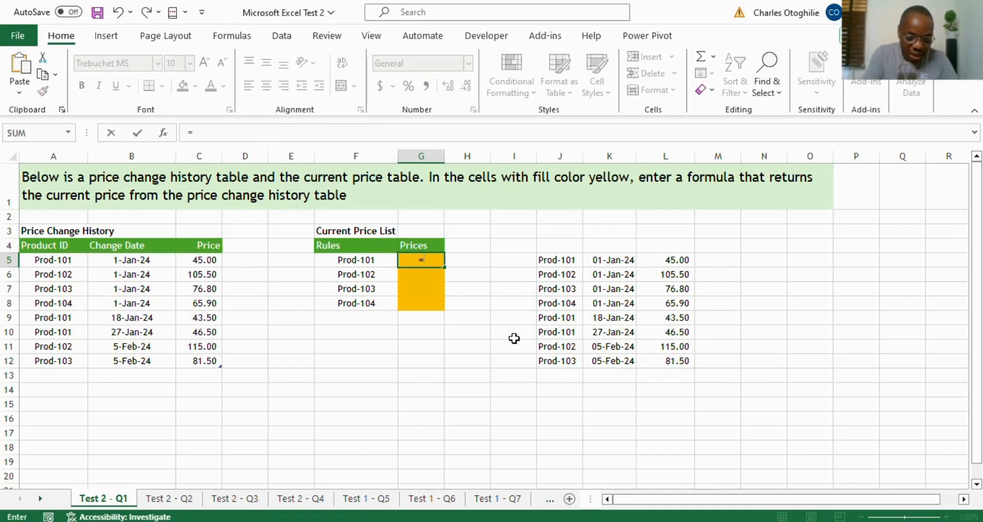
text(xl)
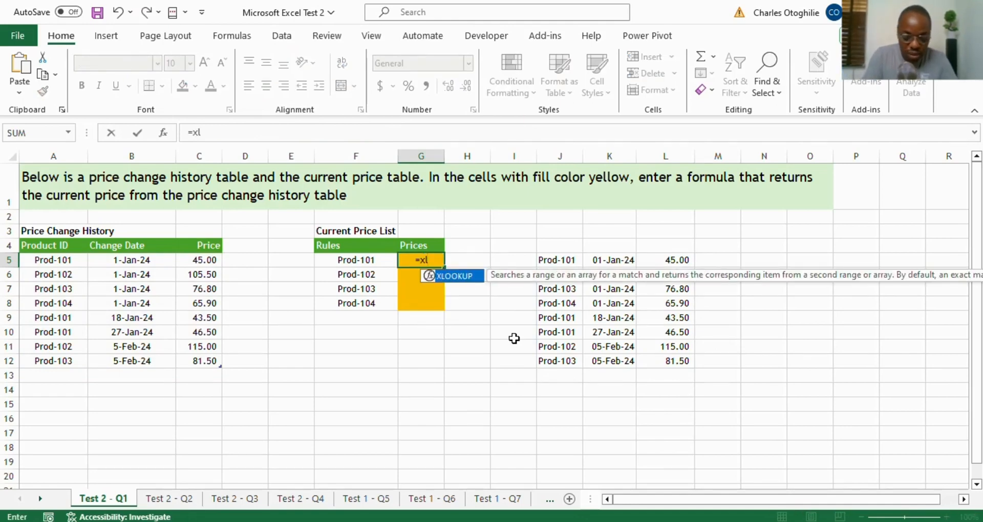
key(BackSpace)
text(x)
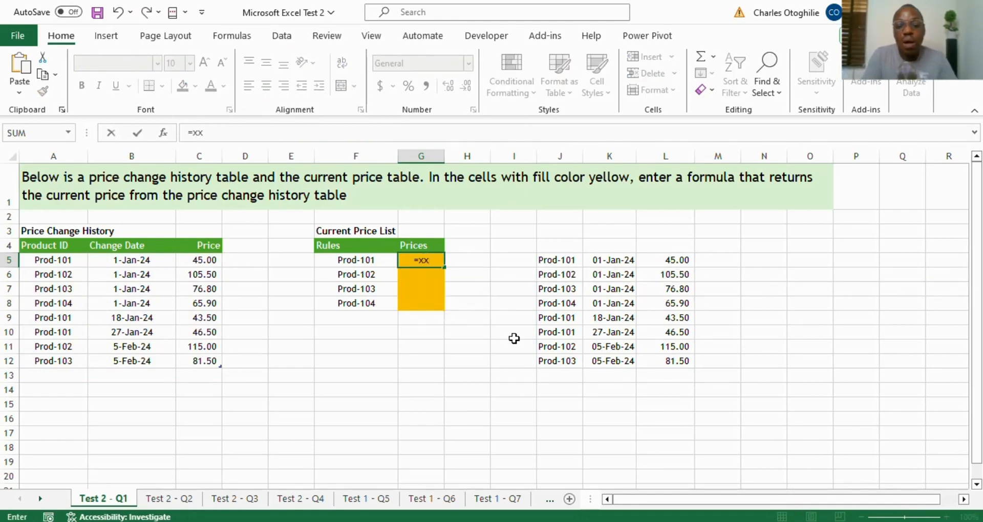
key(BackSpace)
text(looku)
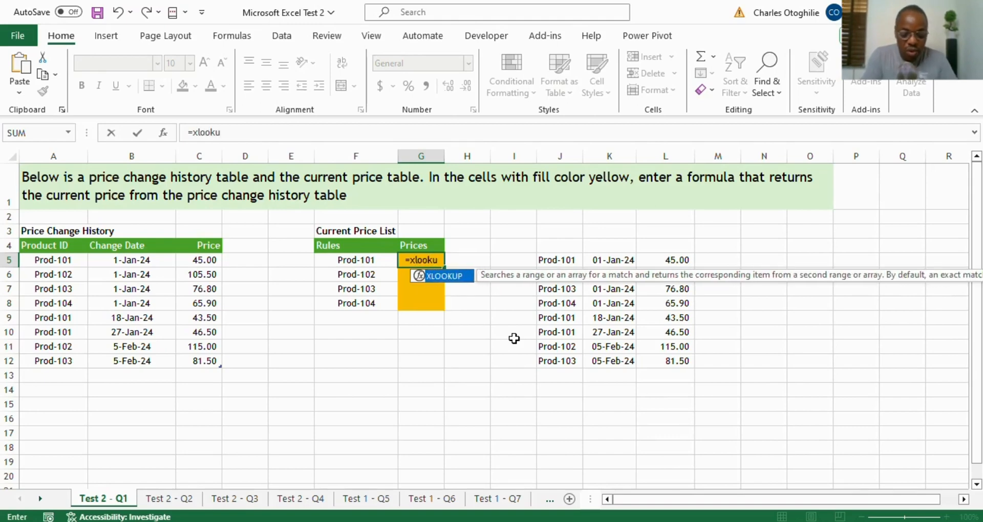
text(p()
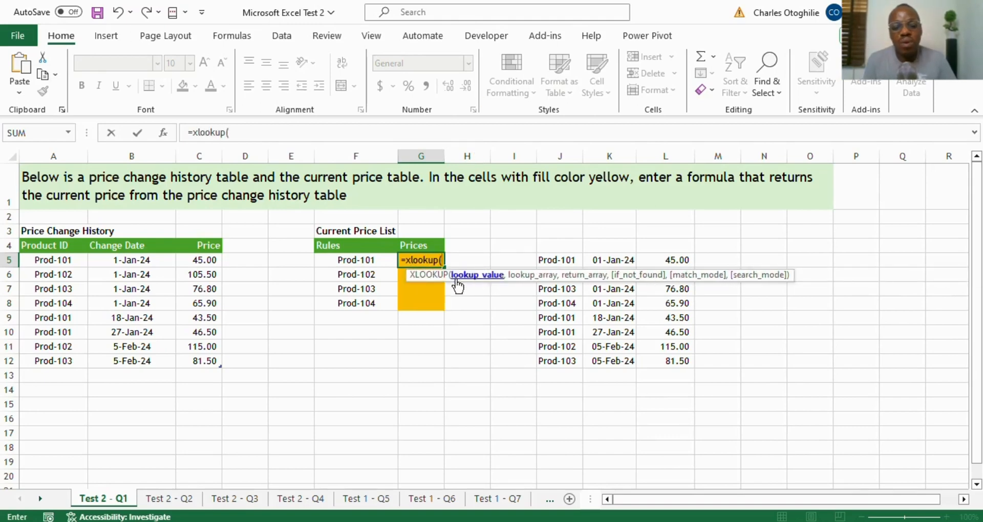
click(356, 260)
text(,)
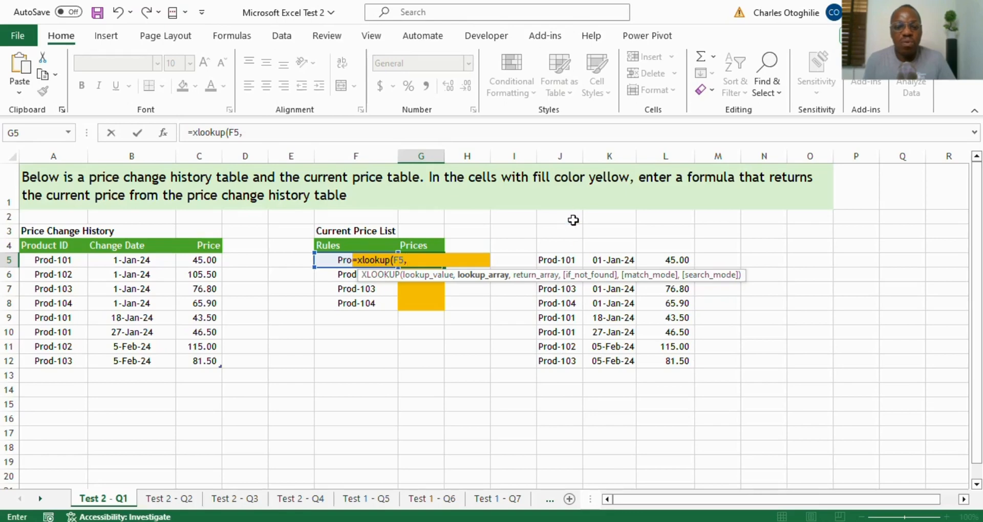
Add CHOOSECOLS(SORT(FILTER(Table1,Table1[Price]<>0),2,1),1) as the lookup array of the XLOOKUP in G5, reusing the copied expression
click(266, 126)
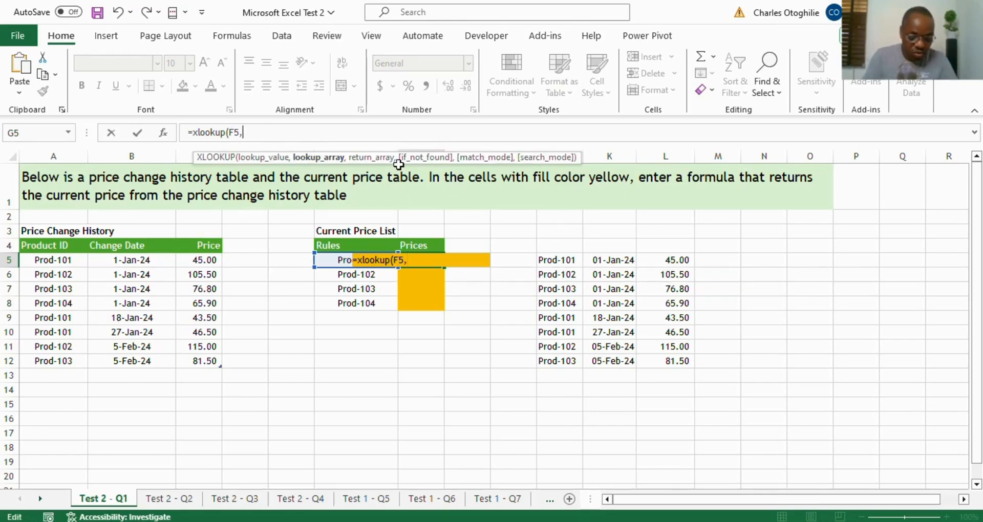
text(choose)
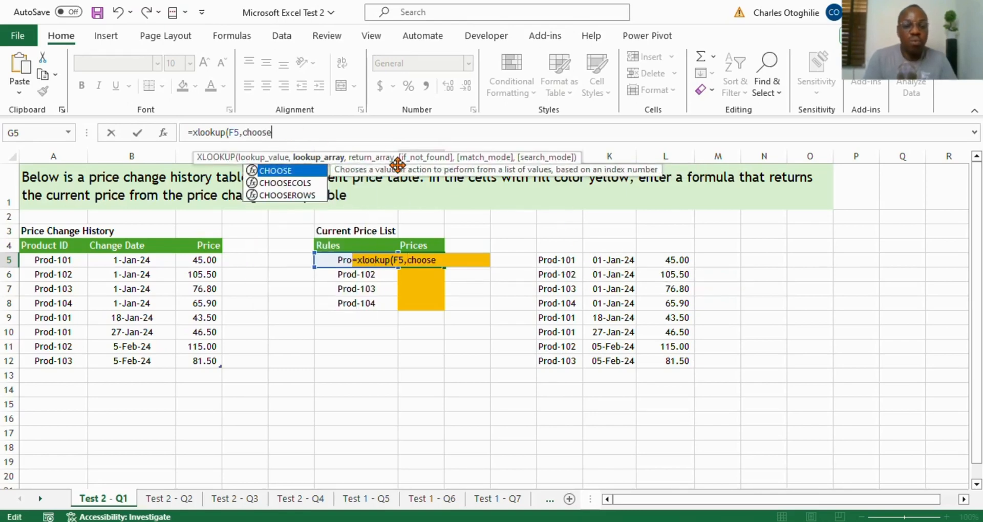
double_click(300, 183)
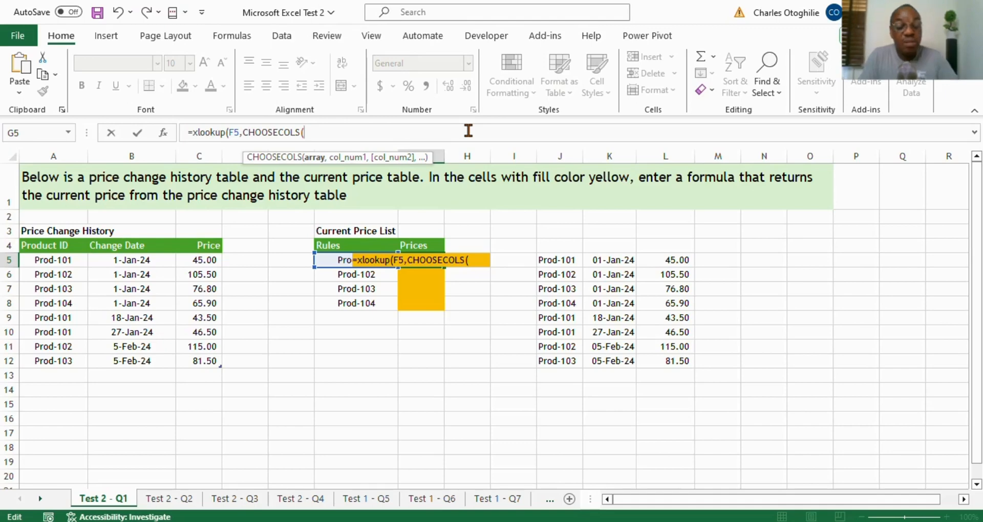
key(ctrl+v)
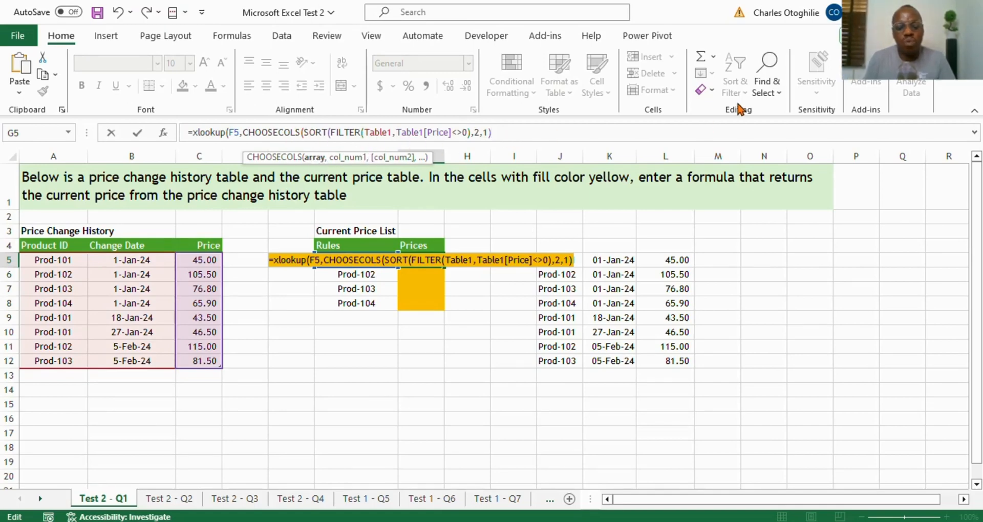
text(,)
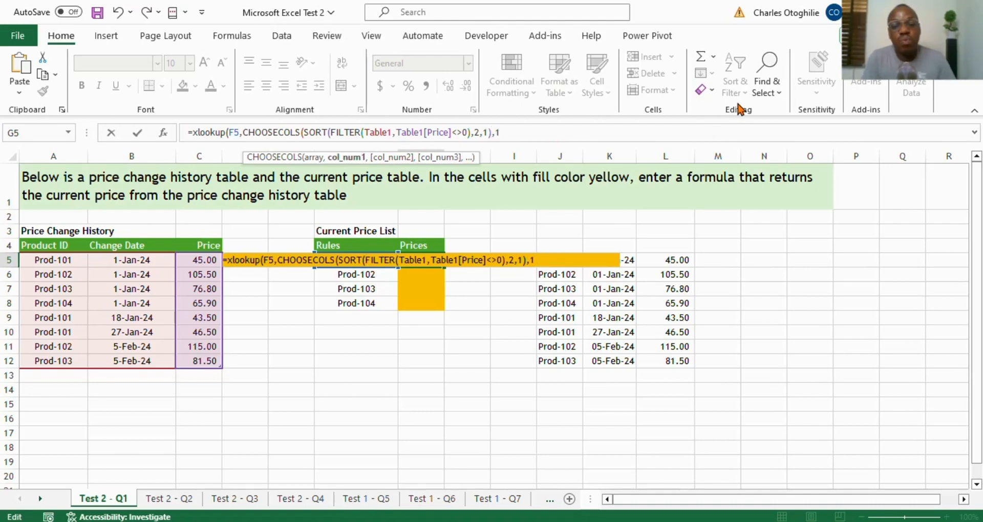
text(1))
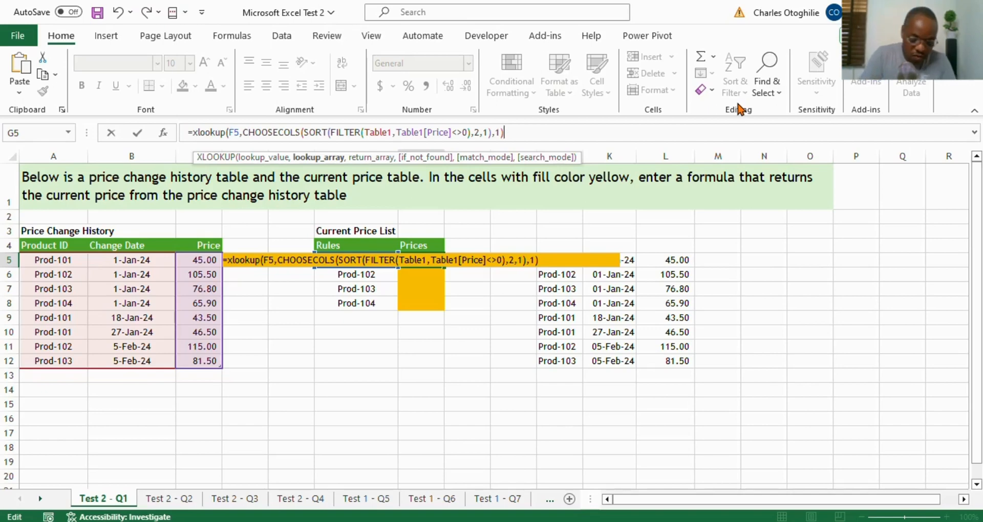
Add CHOOSECOLS(SORT(FILTER(Table1,Table1[Price]<>0),2,1),3) as the return array of the XLOOKUP in G5, reusing the copied expression
text(,)
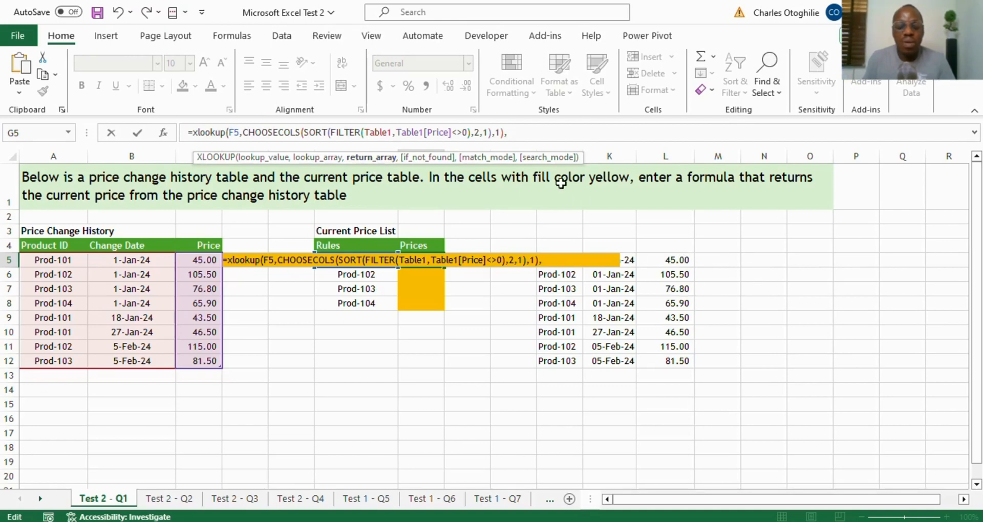
text(chos)
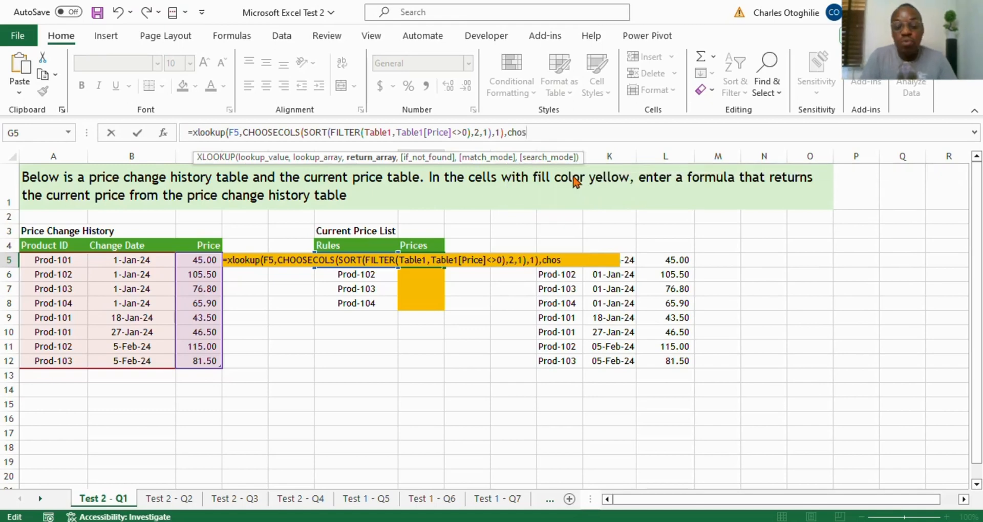
key(BackSpace)
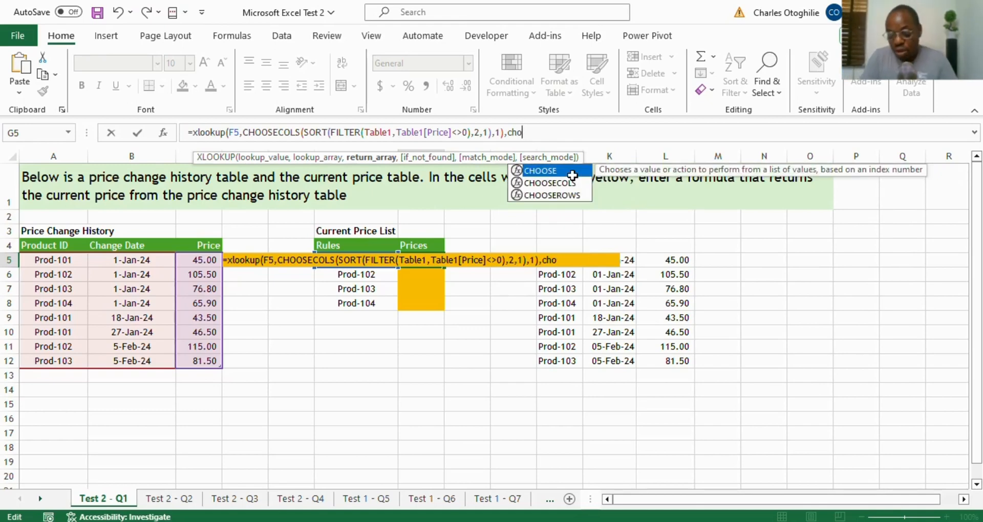
double_click(576, 182)
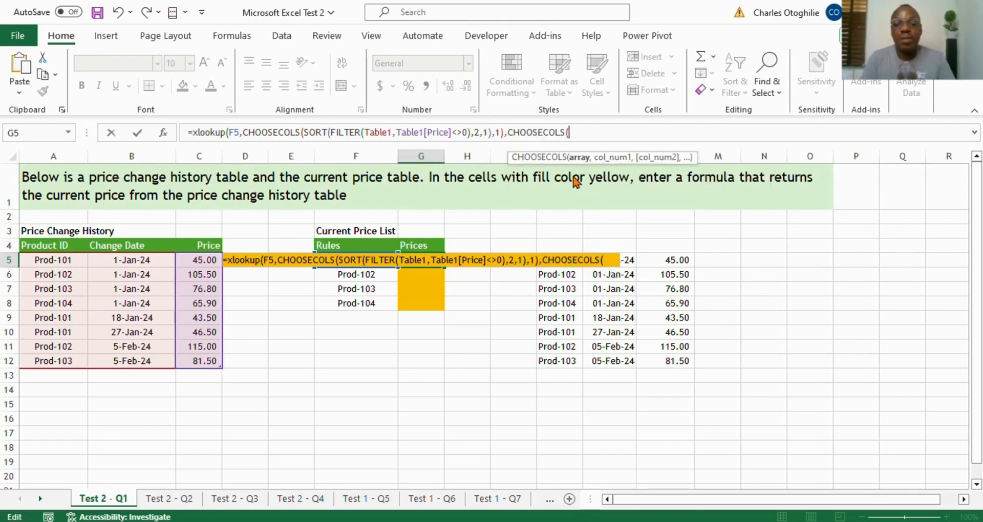
key(ctrl+v)
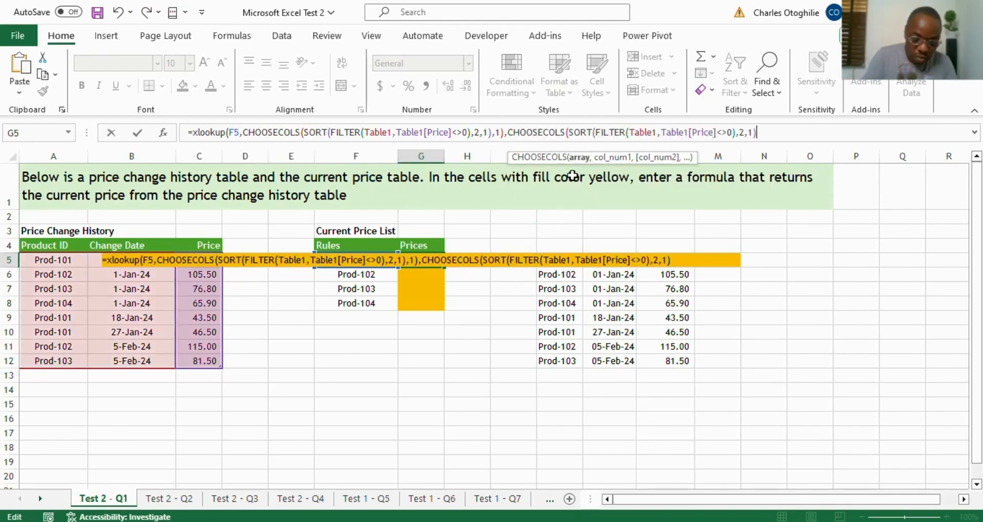
text(,)
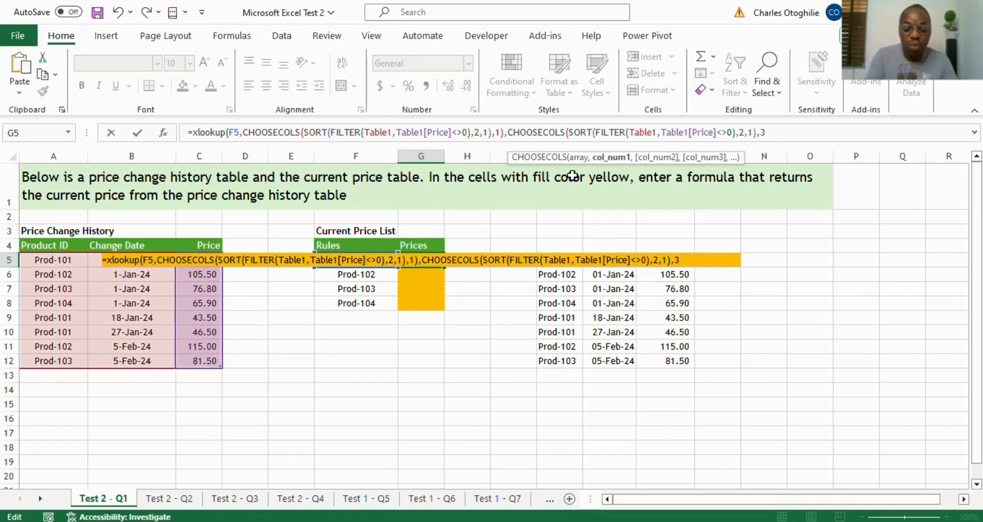
text(3),)
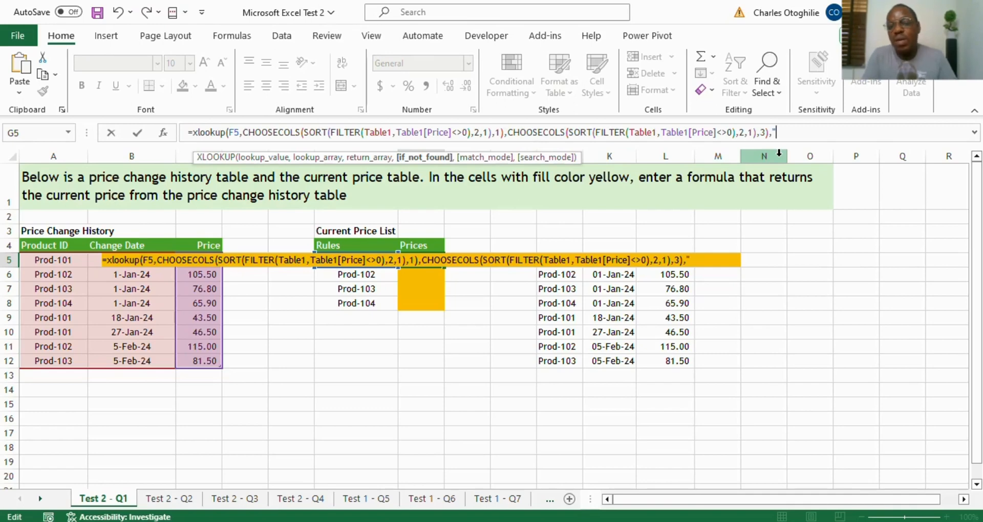
Complete the XLOOKUP in G5 with "" if not found, exact match 0 and last-to-first search mode -1, and enter it
text("",)
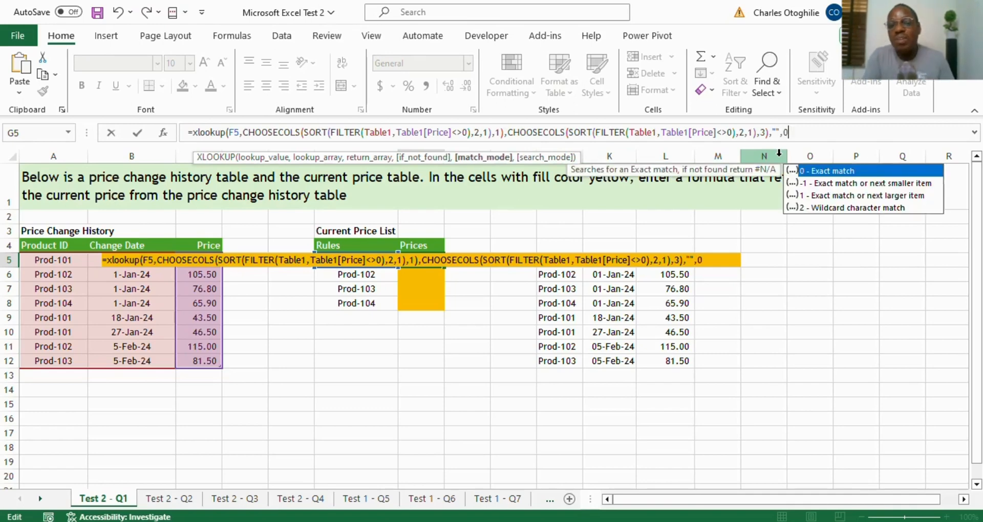
text(0,)
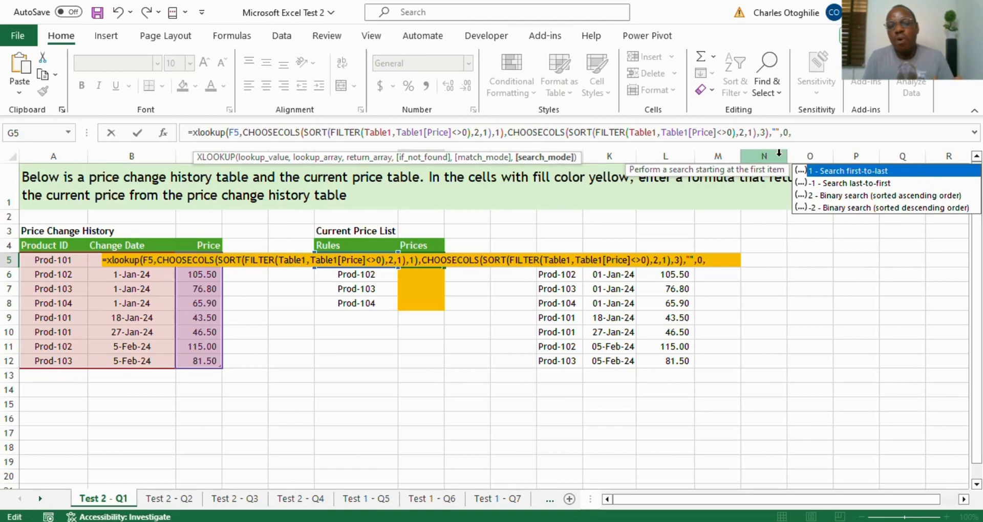
text(-)
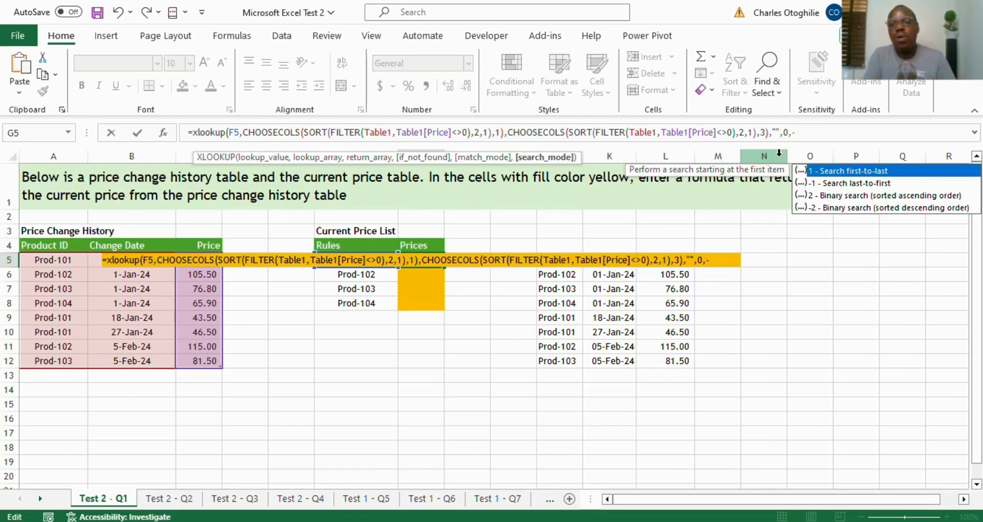
text(1))
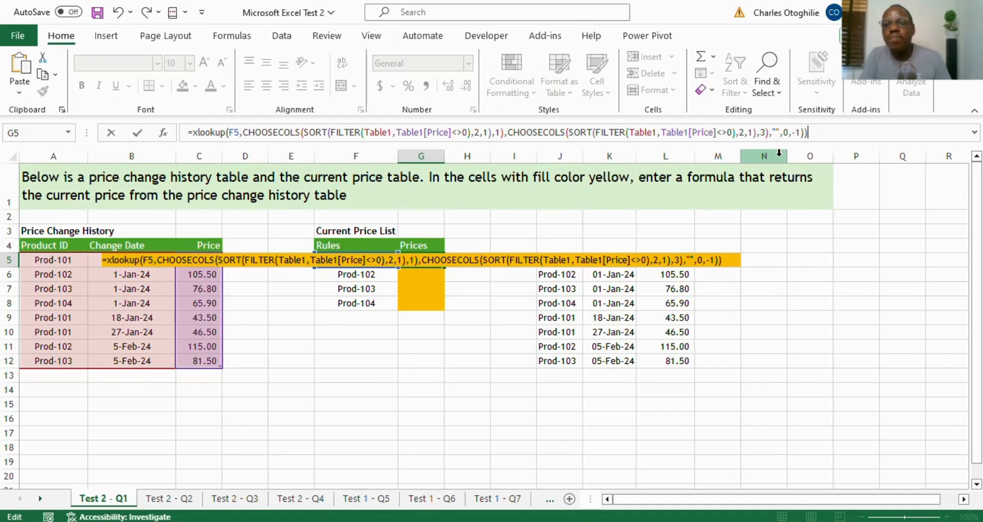
key(BackSpace)
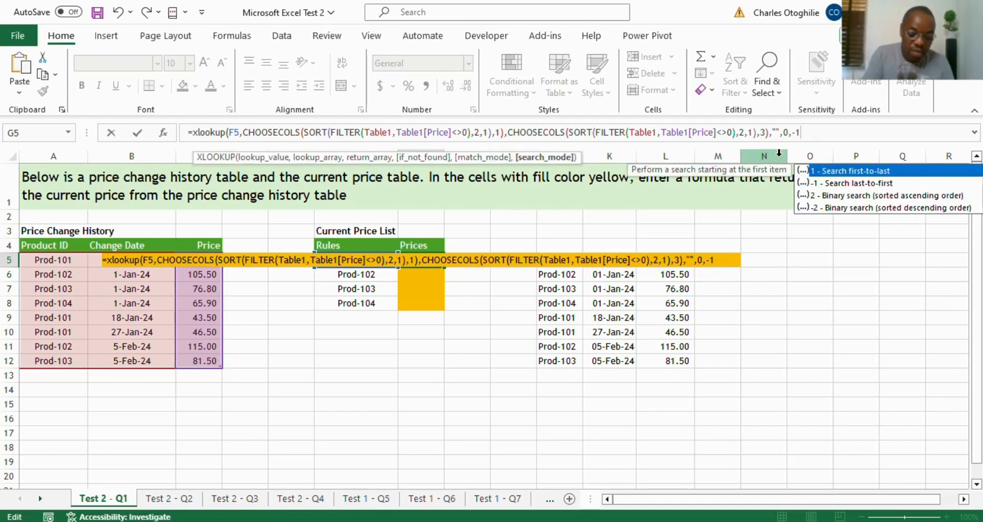
text())
key(Return)
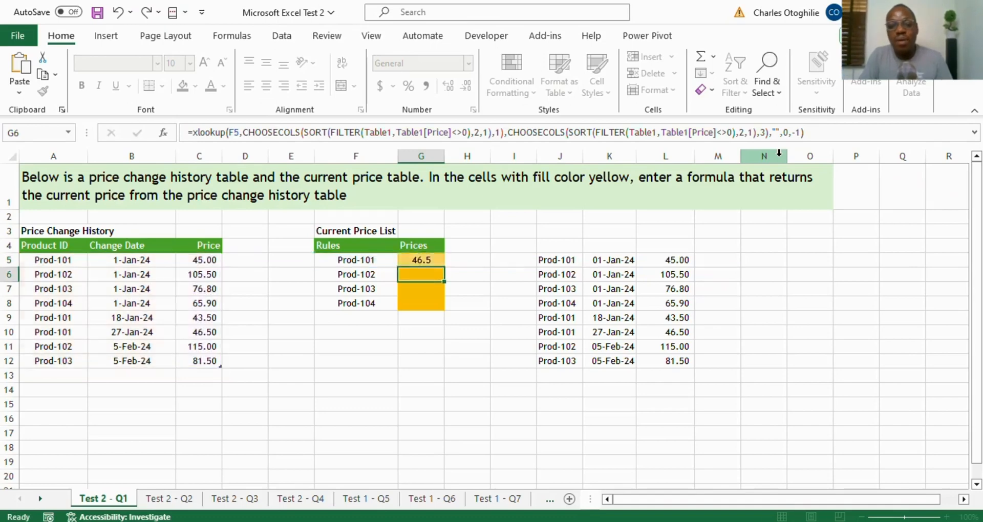
Fill the XLOOKUP formula from G5 down through G8 for the remaining products
key(Up)
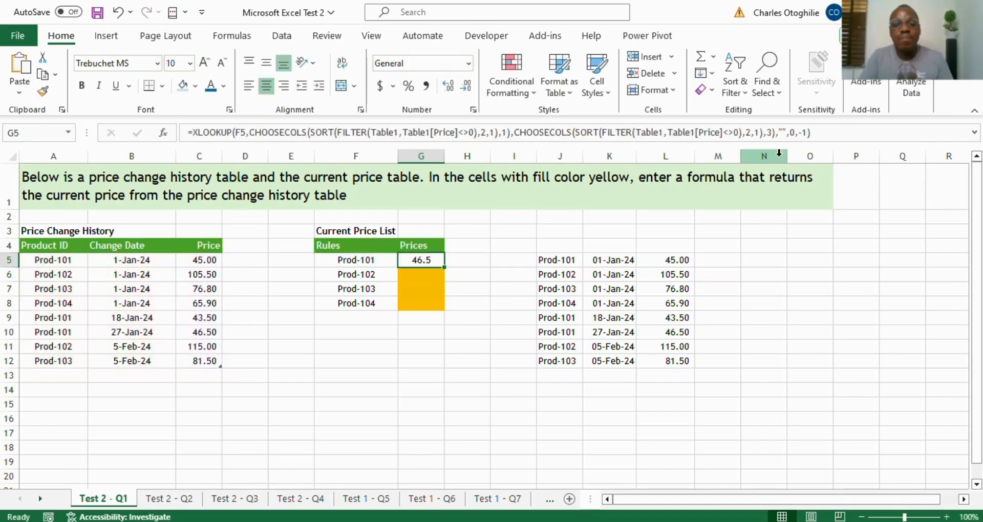
key(shift+Down)
key(shift+Down)
key(shift+Down)
key(ctrl+d)
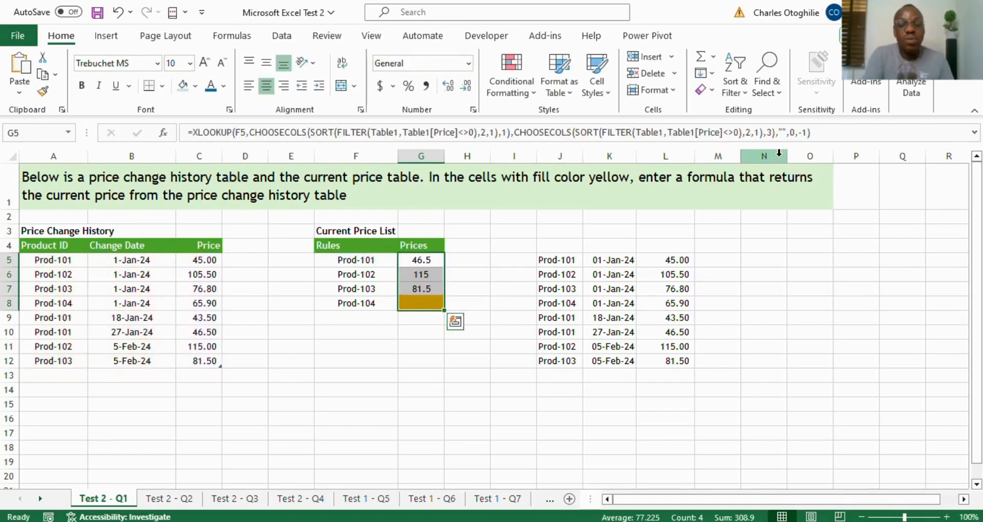
Step through the filled Prices cells G5:G8 to review the formula results for each product
key(Down)
key(Down)
key(Down)
key(Up)
key(Up)
key(Up)
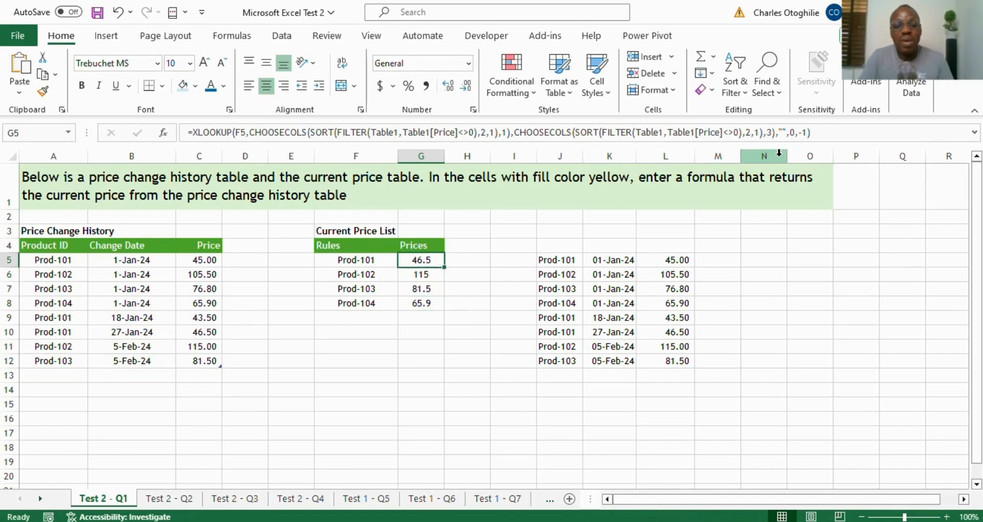
key(Down)
key(Down)
key(Down)
key(Down)
key(Up)
key(Up)
key(Up)
key(Up)
key(Up)
key(Up)
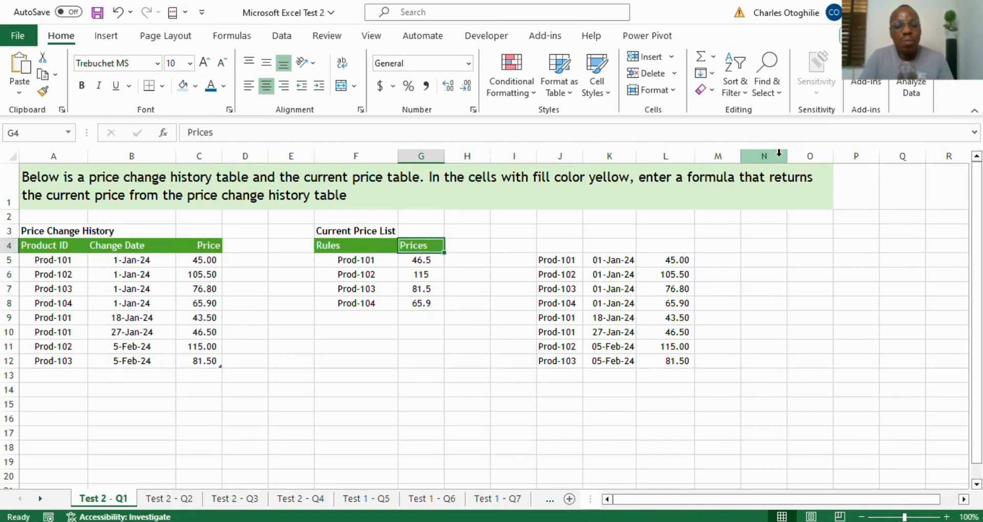
Compare the current prices of Prod-104 and Prod-101 with their dated entries in the Price Change History table
click(190, 307)
click(134, 307)
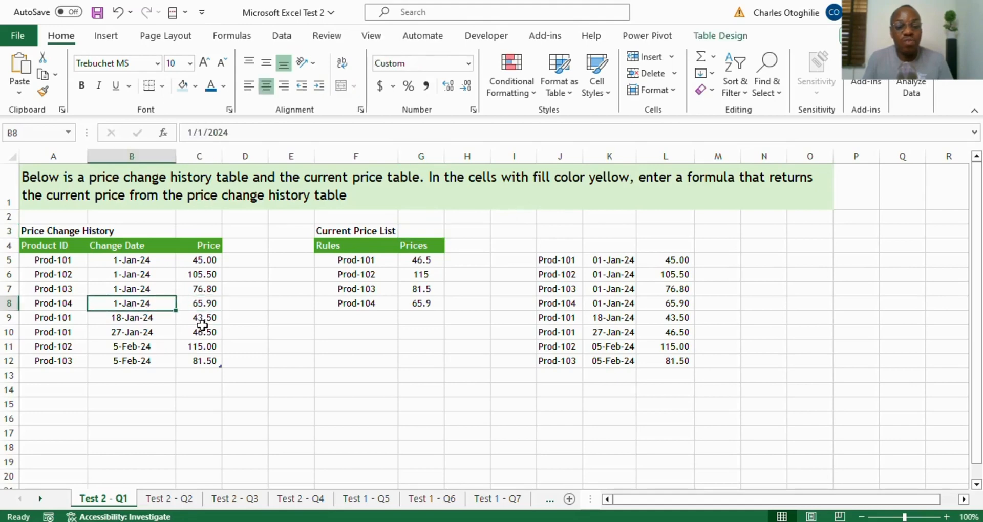
click(202, 306)
click(135, 303)
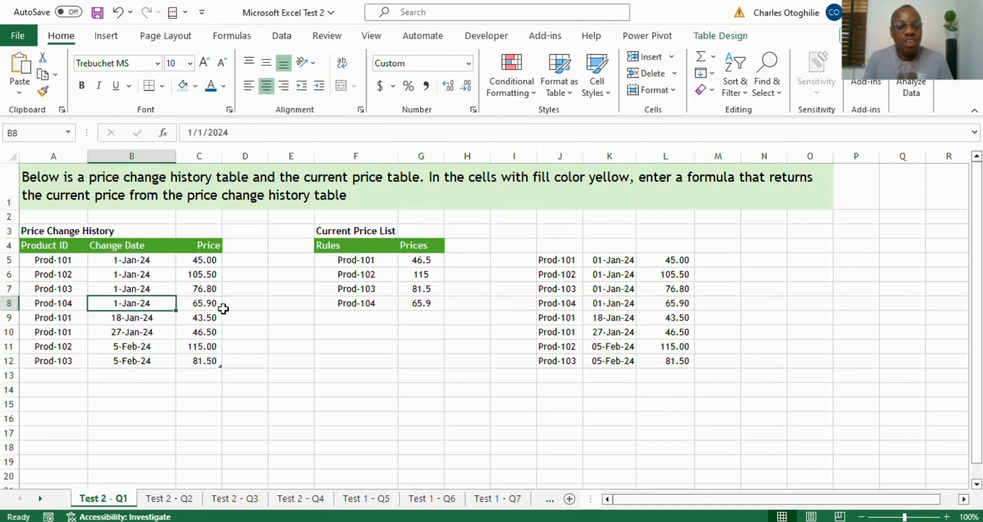
click(66, 303)
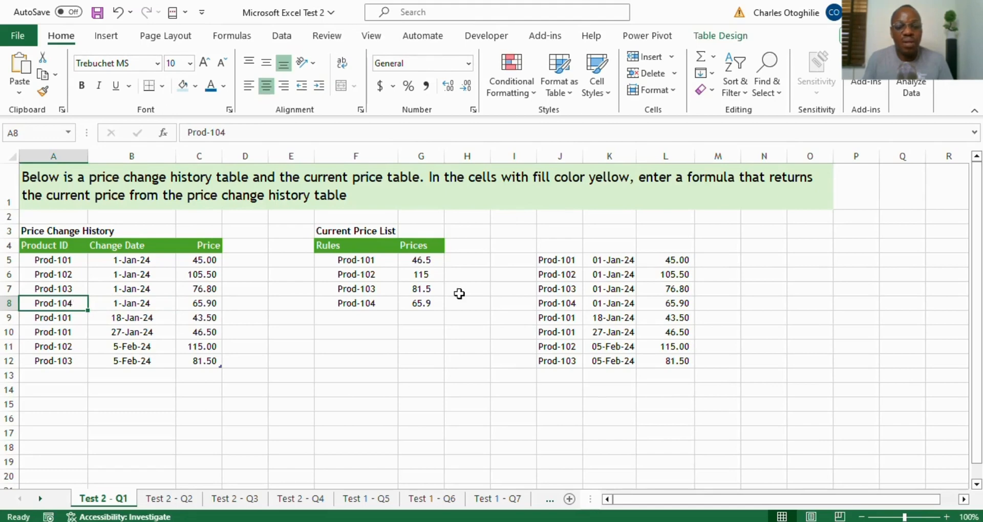
click(421, 303)
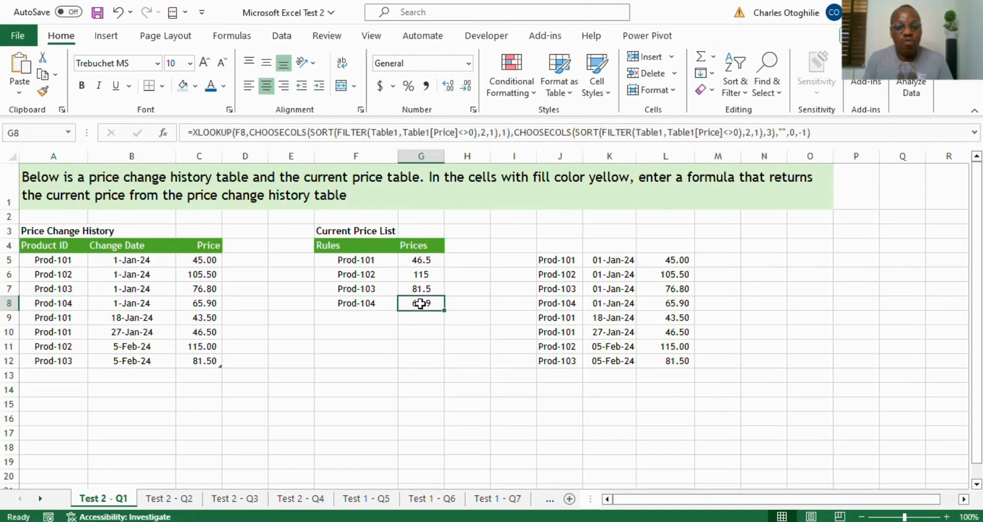
click(351, 260)
click(66, 265)
click(121, 265)
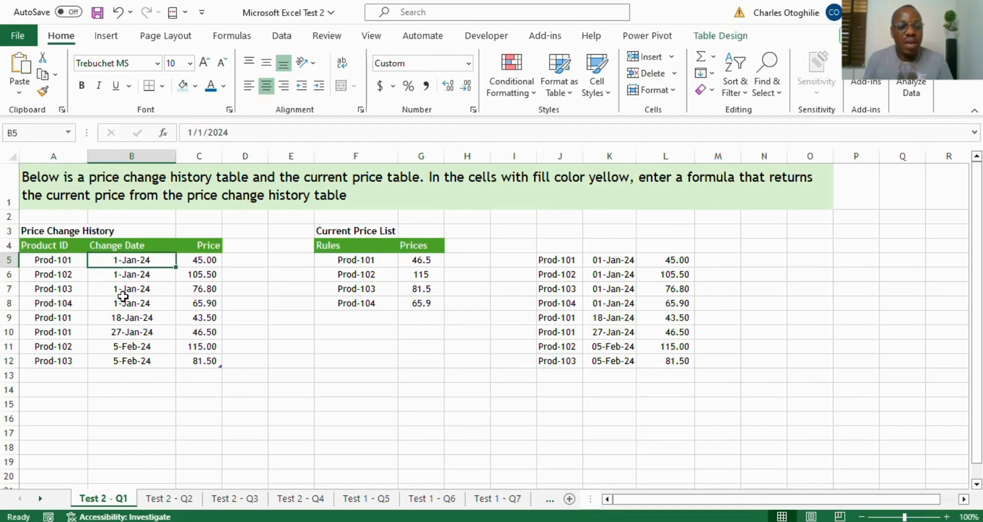
click(66, 319)
click(129, 315)
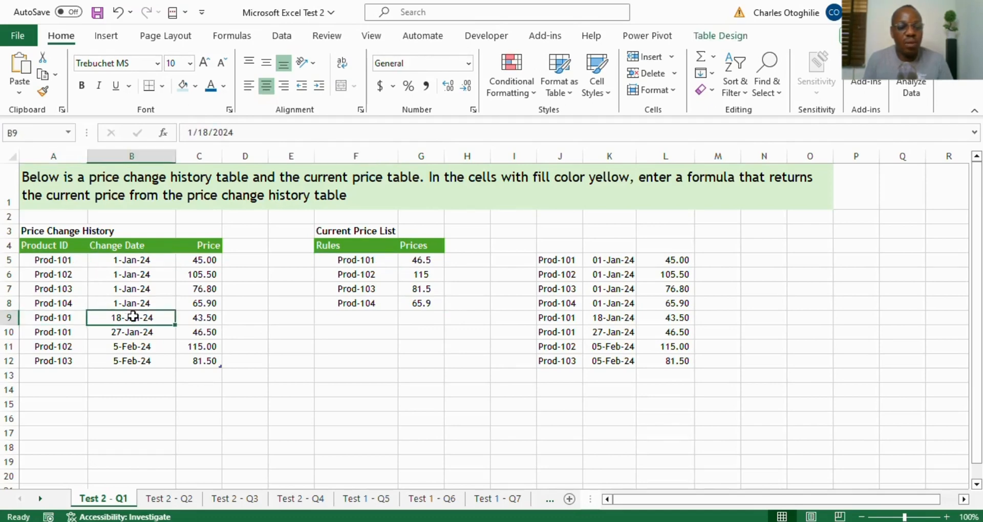
click(70, 334)
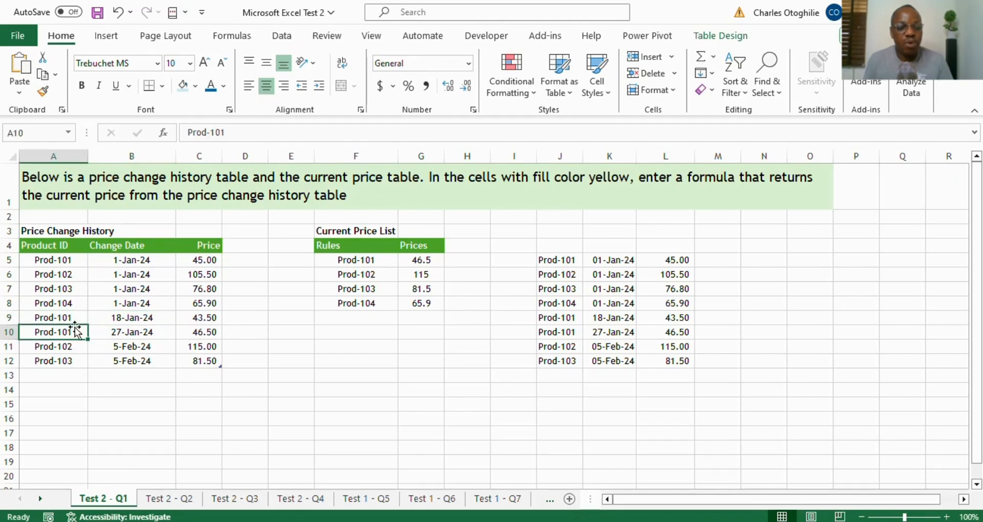
click(206, 333)
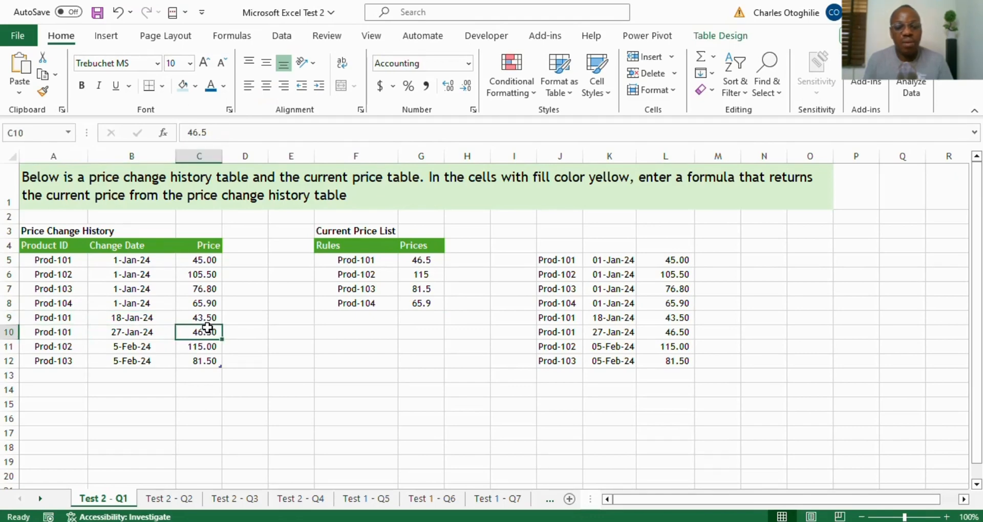
Sort the Price Change History table by Change Date from Newest to Oldest and check the prices in G5:G8
click(149, 247)
click(735, 86)
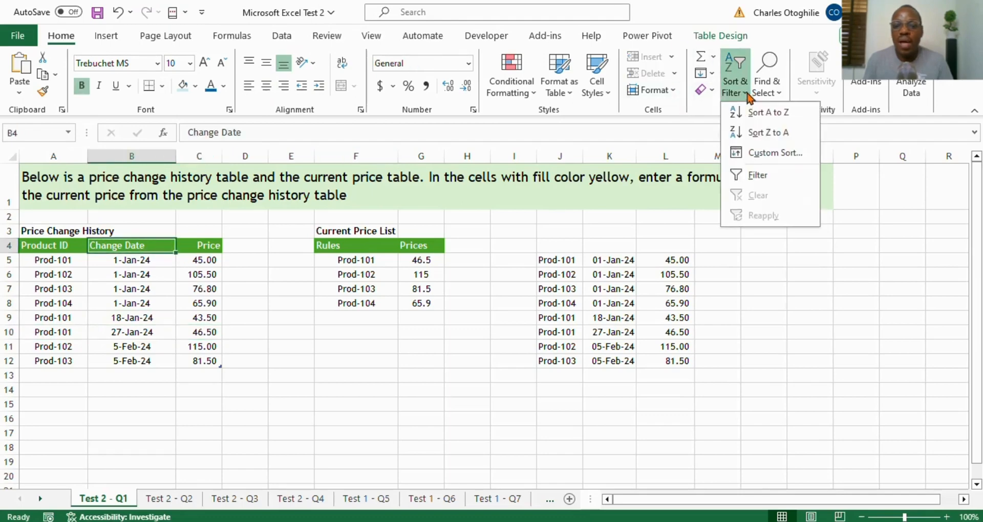
click(768, 153)
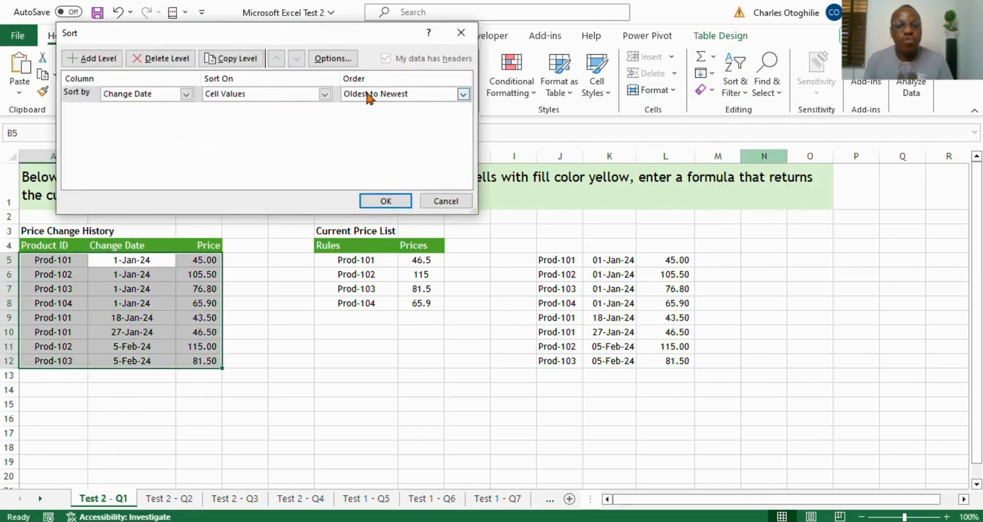
click(464, 94)
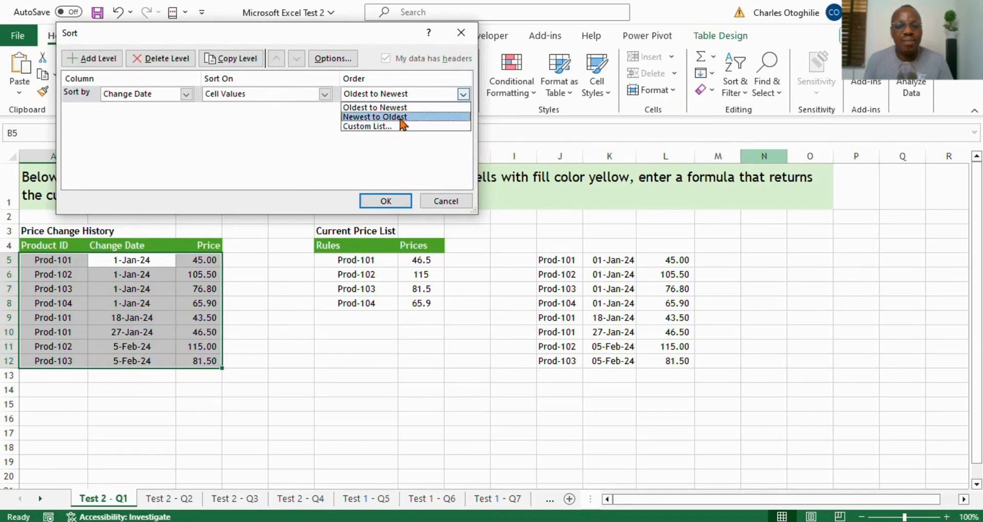
click(402, 117)
click(386, 201)
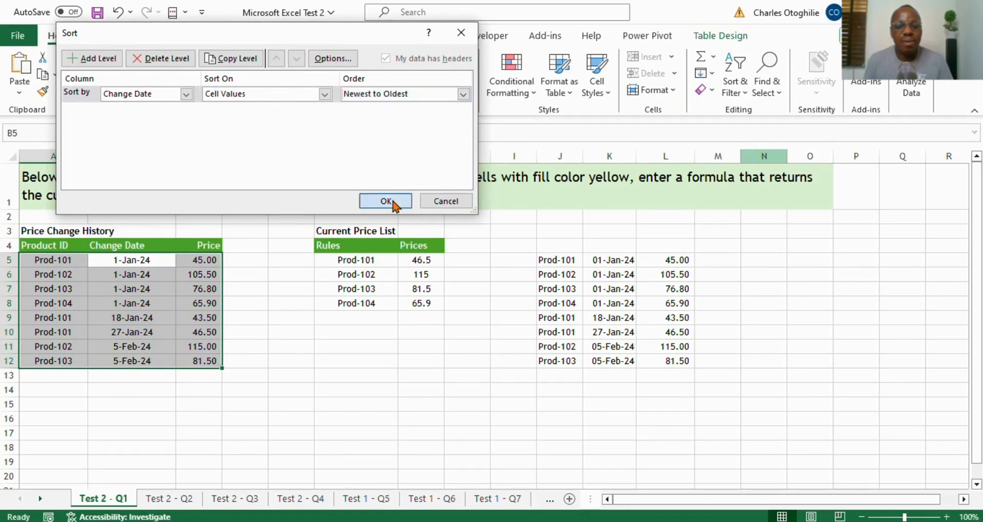
drag(429, 259, 428, 306)
click(467, 231)
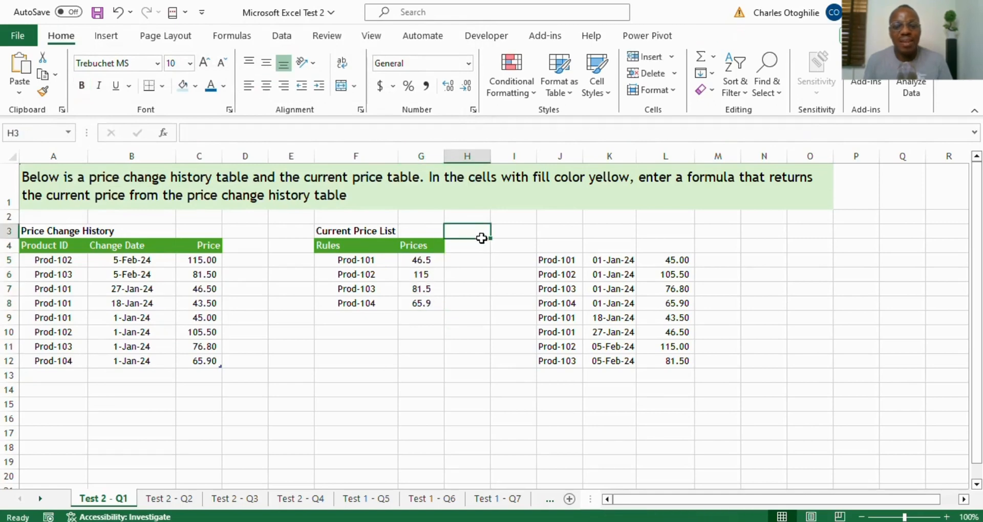
Split the XLOOKUP formula in G5 over three lines, with a line break before each CHOOSECOLS function
click(422, 261)
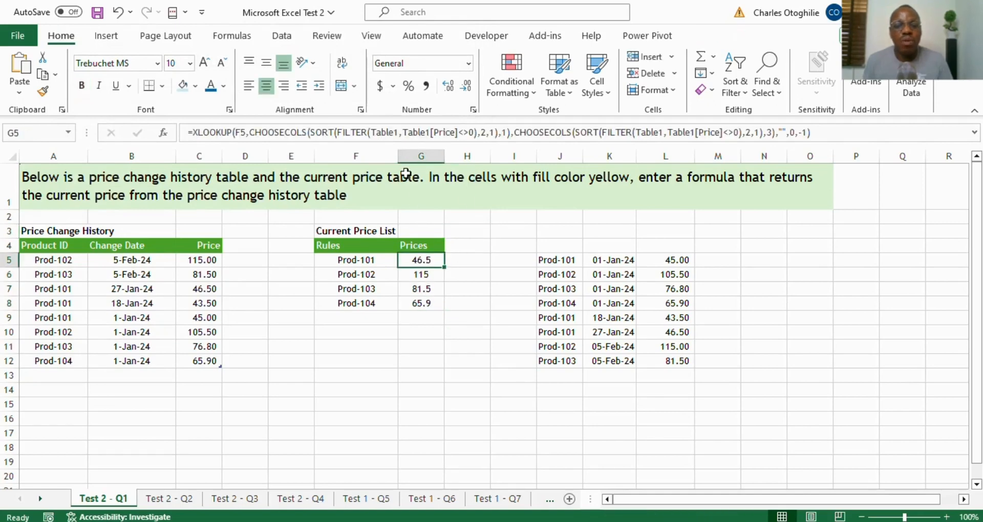
click(394, 133)
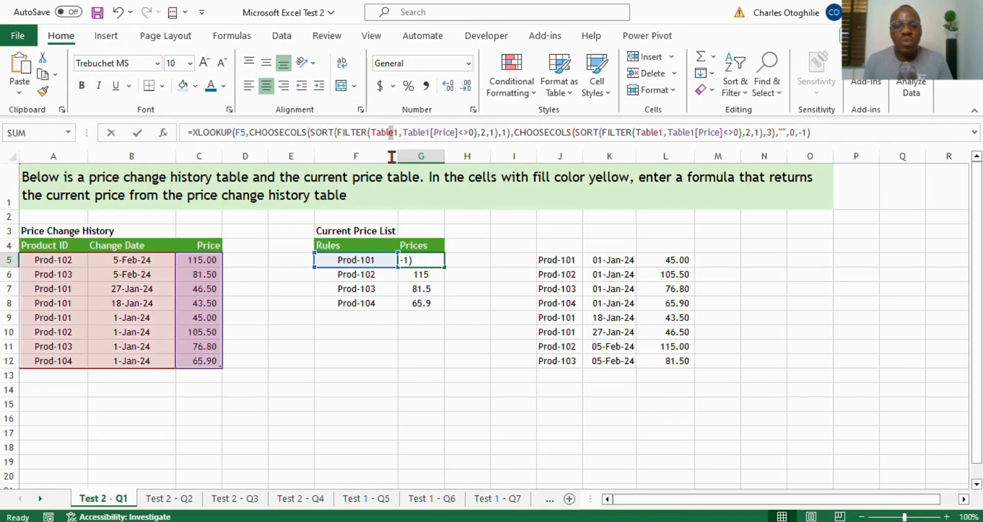
drag(365, 144, 369, 226)
click(528, 133)
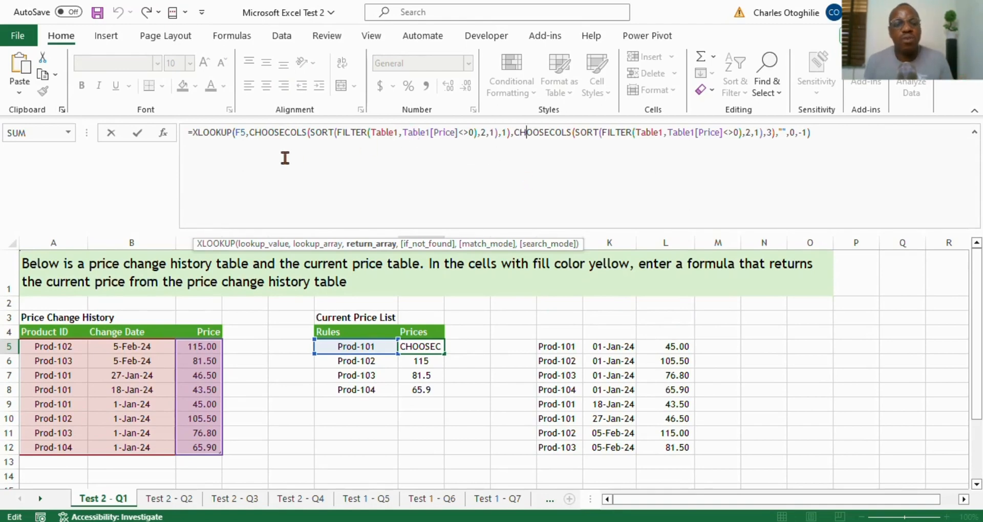
click(252, 133)
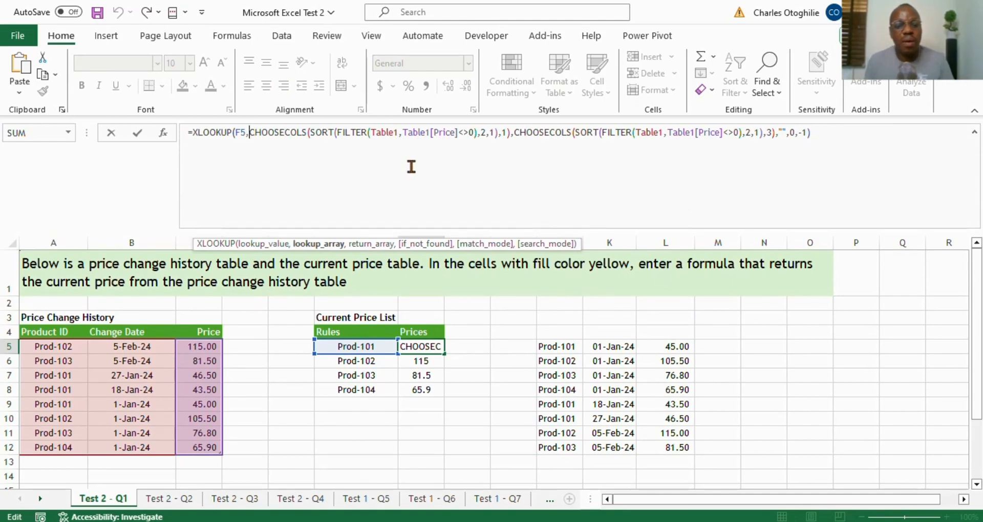
key(alt)
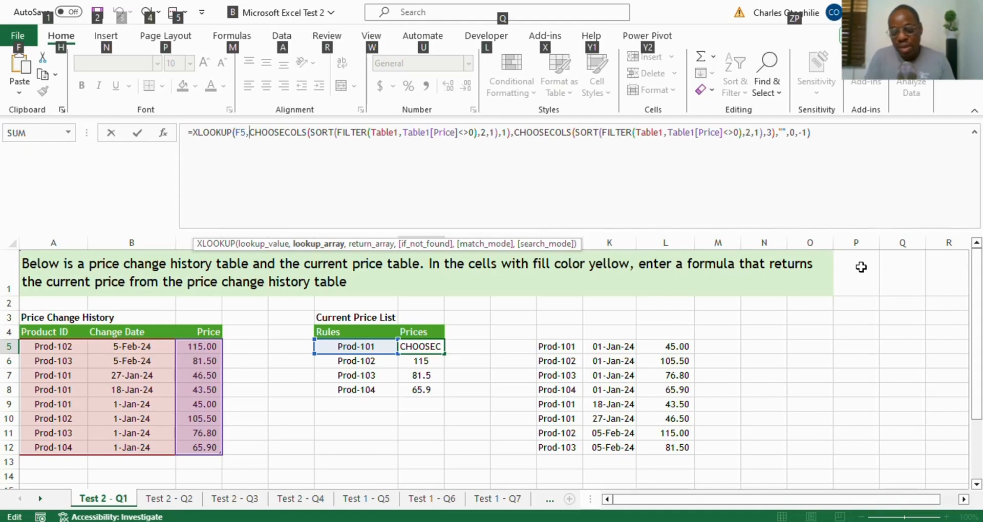
key(alt+Return)
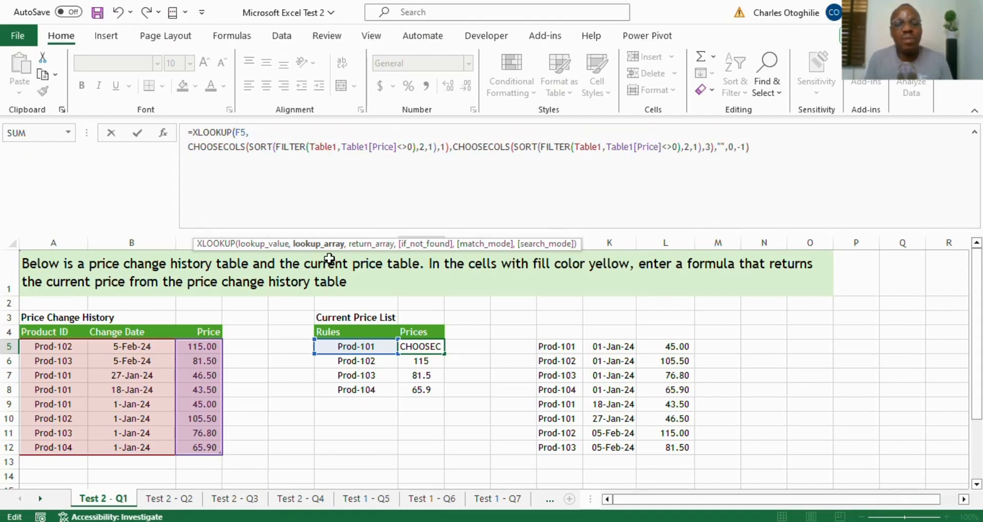
click(453, 148)
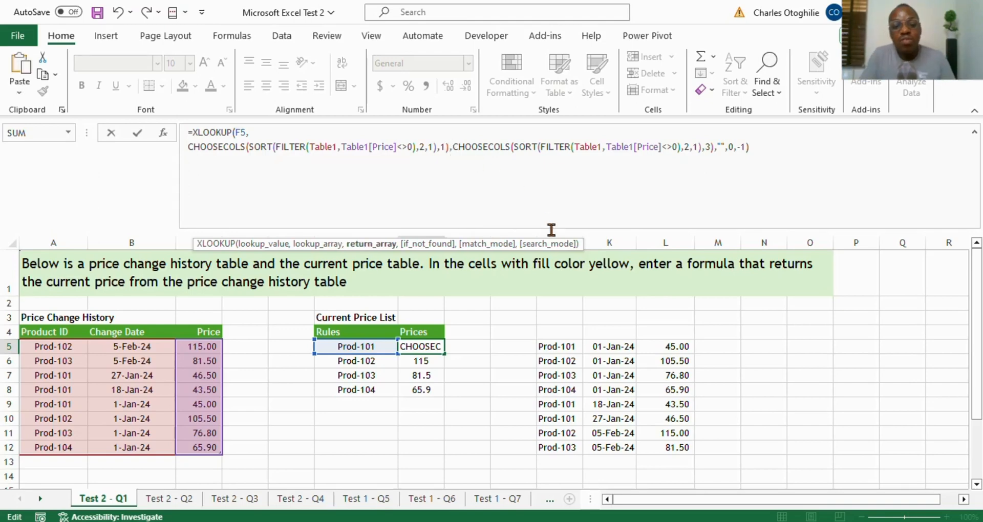
key(alt+Return)
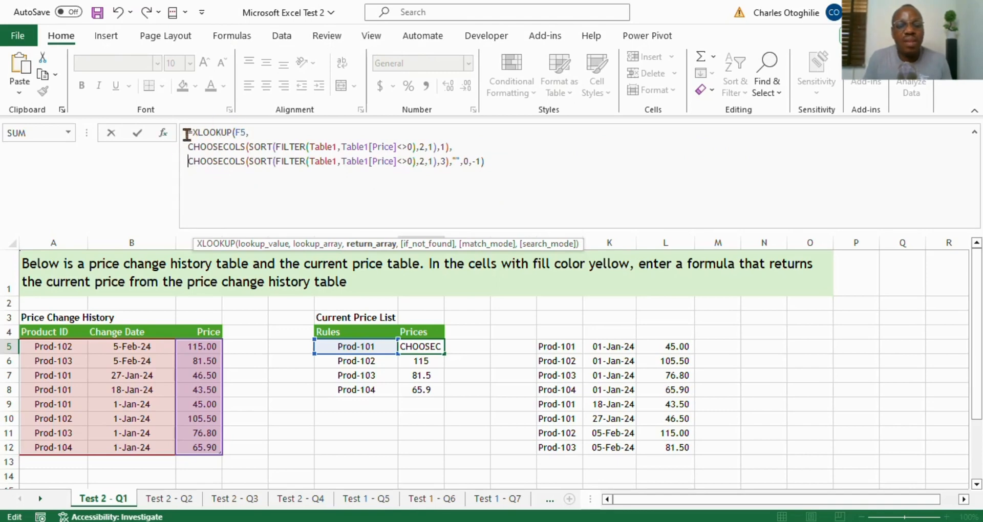
Review the lookup value, lookup array, return array and closing arguments of G5's formula, and commit the reformatted formula
click(249, 134)
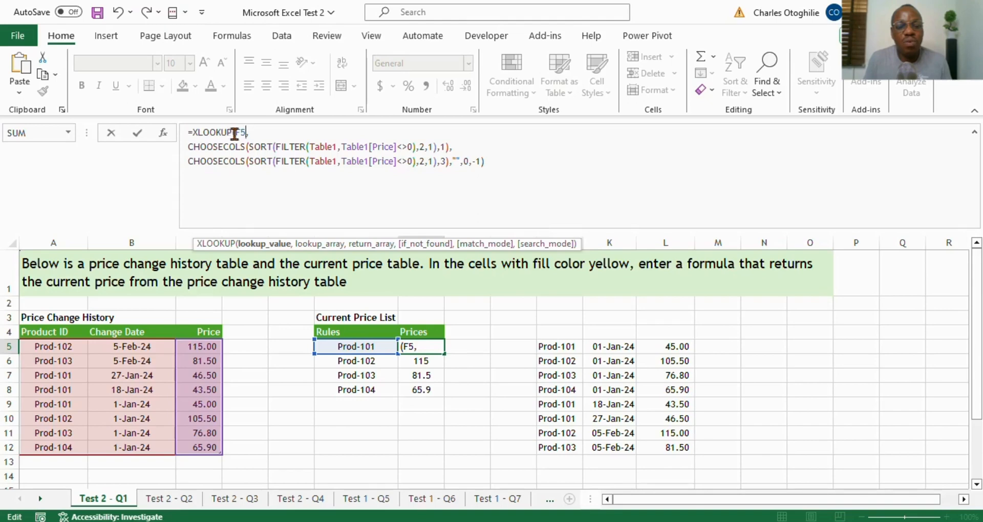
drag(188, 148, 451, 147)
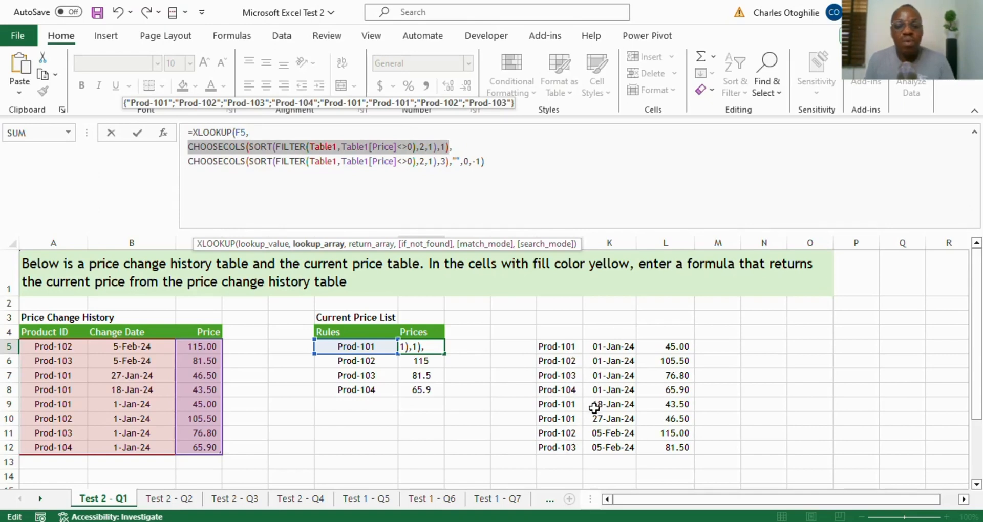
click(227, 161)
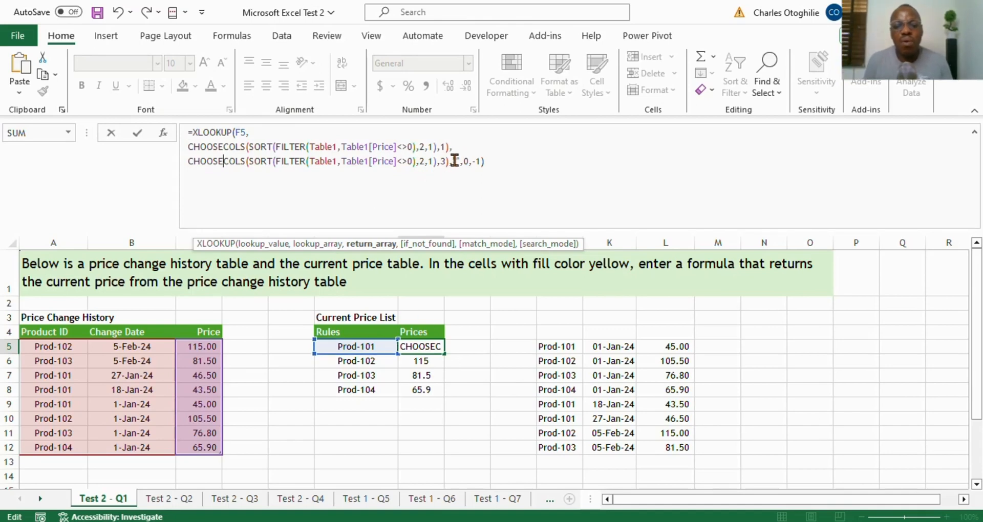
drag(452, 163, 487, 161)
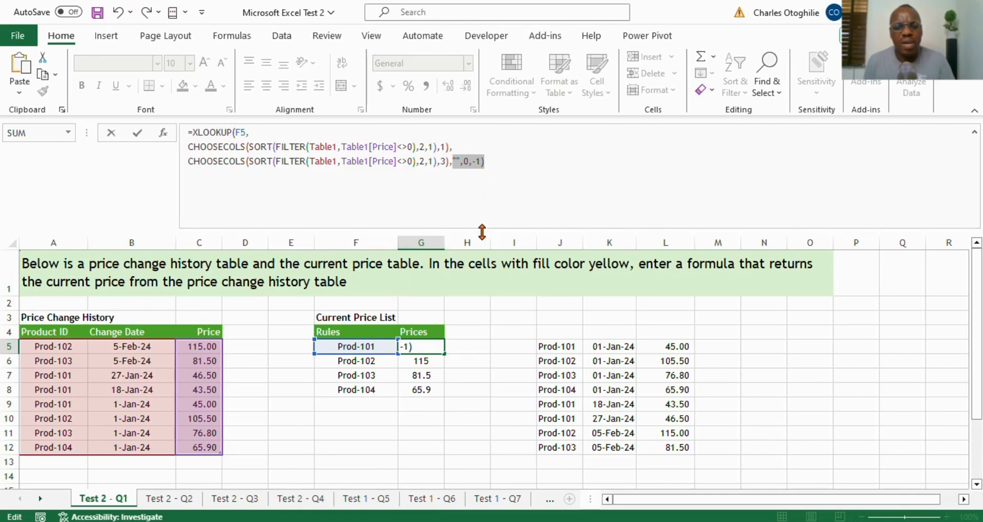
drag(482, 232, 525, 124)
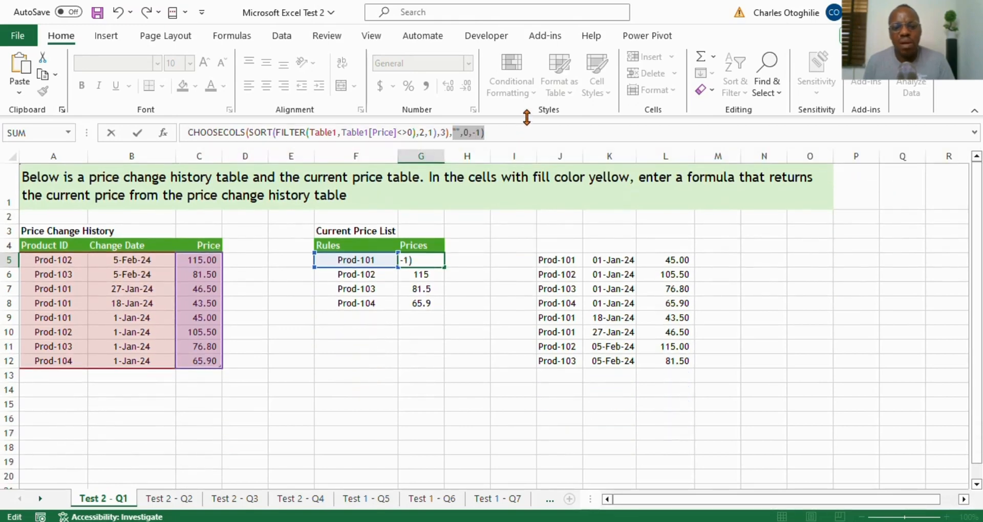
key(Return)
key(Up)
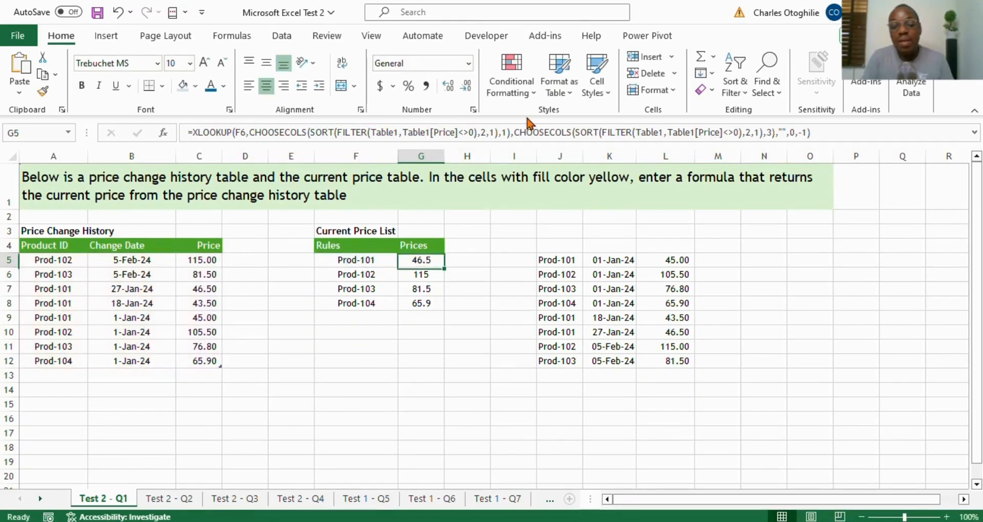
Examine the current prices in G5:G8 and the sorted, filtered price history array beginning at J5
key(shift+Down)
key(shift+Down)
key(shift+Down)
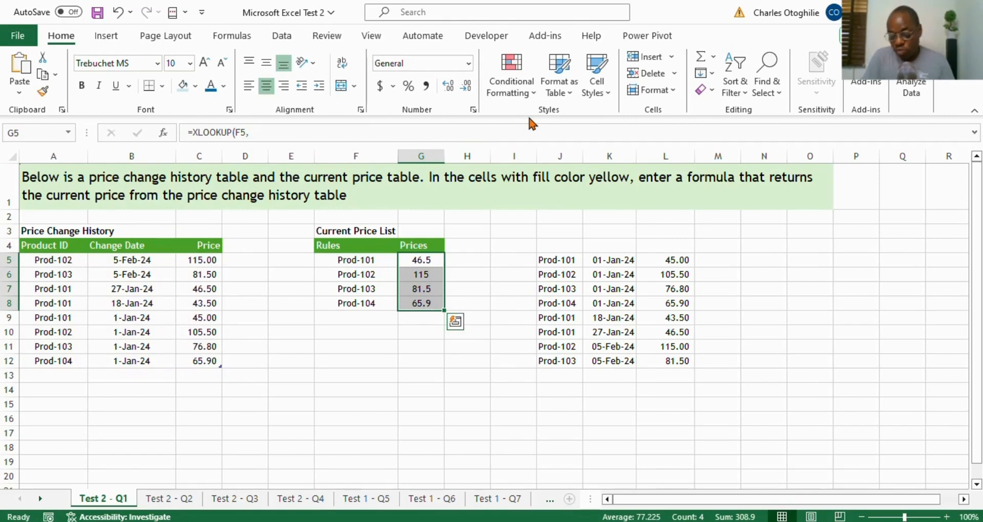
key(Right)
key(Right)
key(Right)
key(shift+Right)
key(shift+Right)
key(Up)
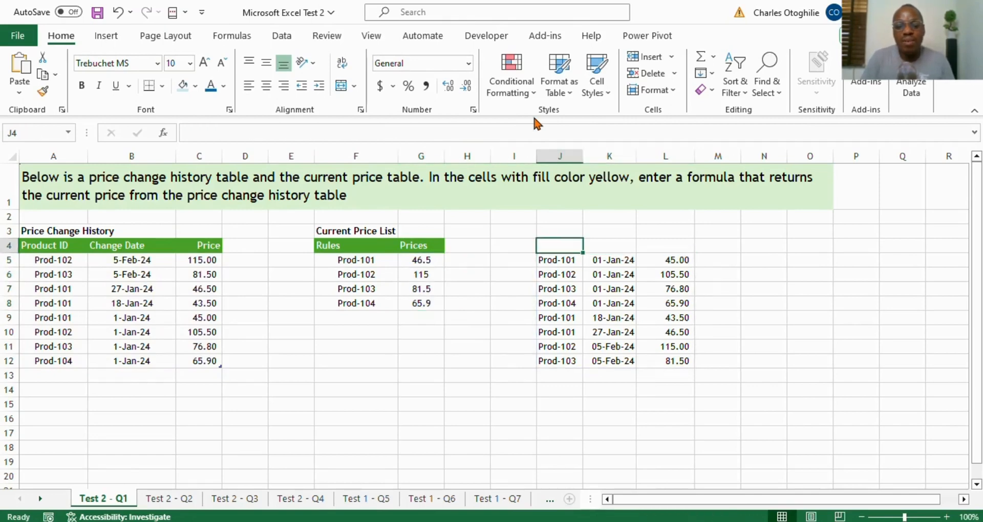
key(shift+Right)
key(shift+Right)
key(shift+Down)
key(shift+Down)
key(shift+Down)
key(shift+Down)
key(shift+Down)
key(shift+Down)
key(shift+Down)
key(shift+Down)
key(shift+Down)
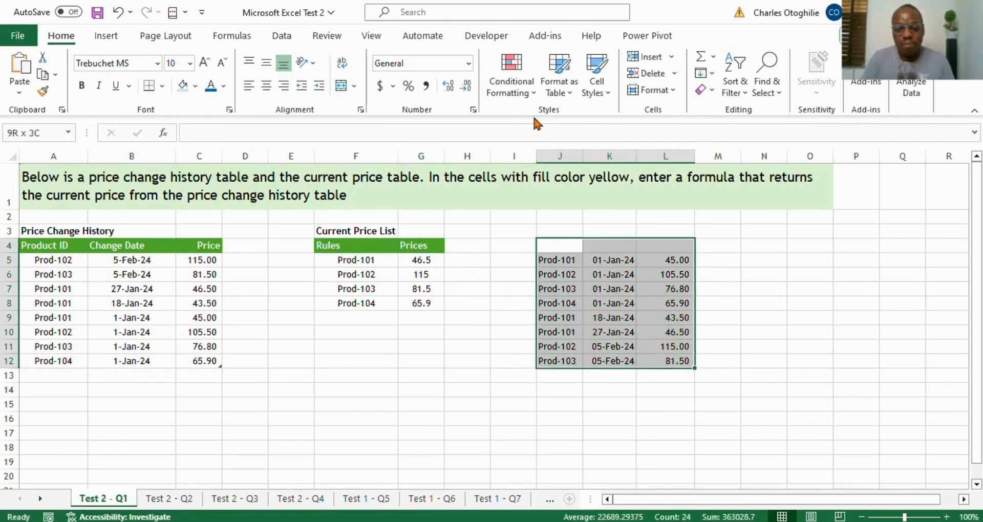
key(Down)
key(Down)
key(Down)
key(Down)
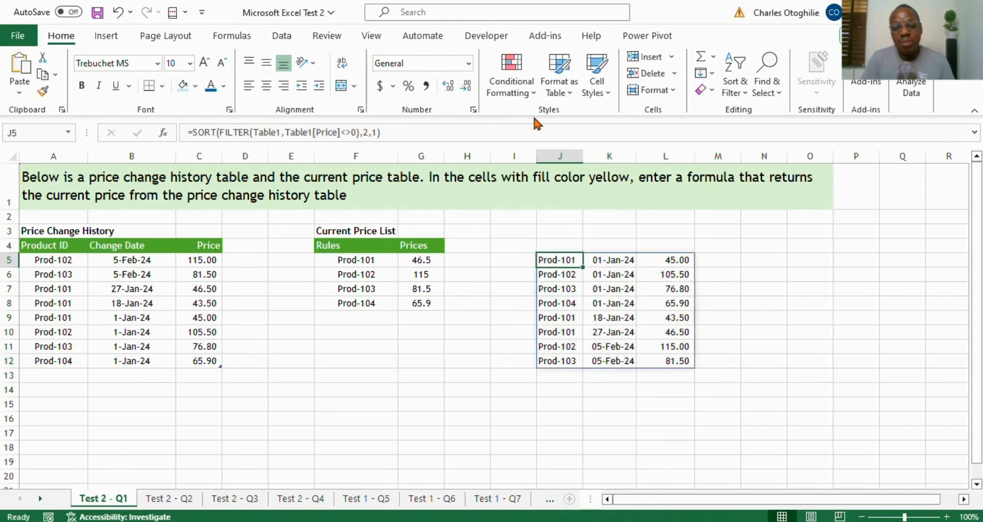
Enter =CHOOSECOLS(SORT(FILTER(Table1,Table1[Price]<>0),2,1),1) in J15 to extract the product ID column
key(Down)
key(Down)
key(Down)
key(Down)
key(Down)
key(Down)
key(Down)
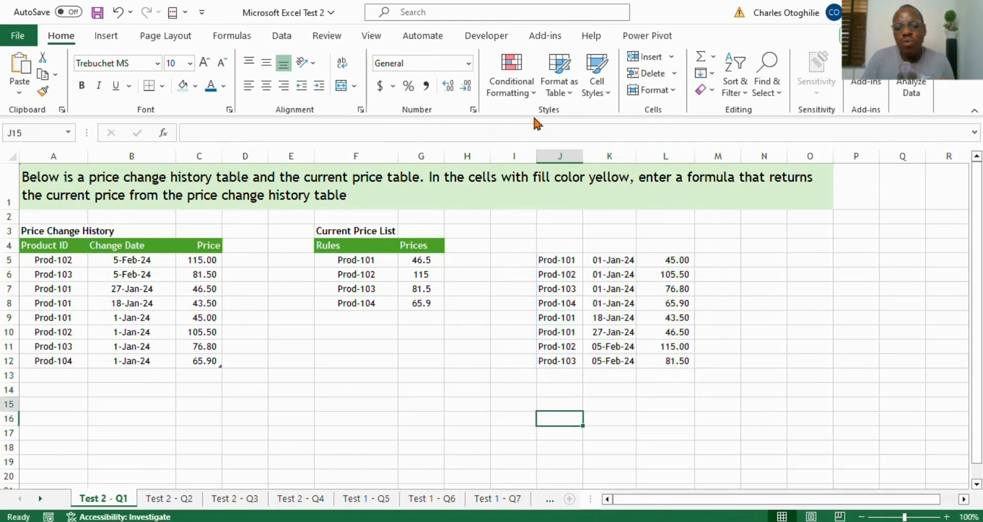
text(cj)
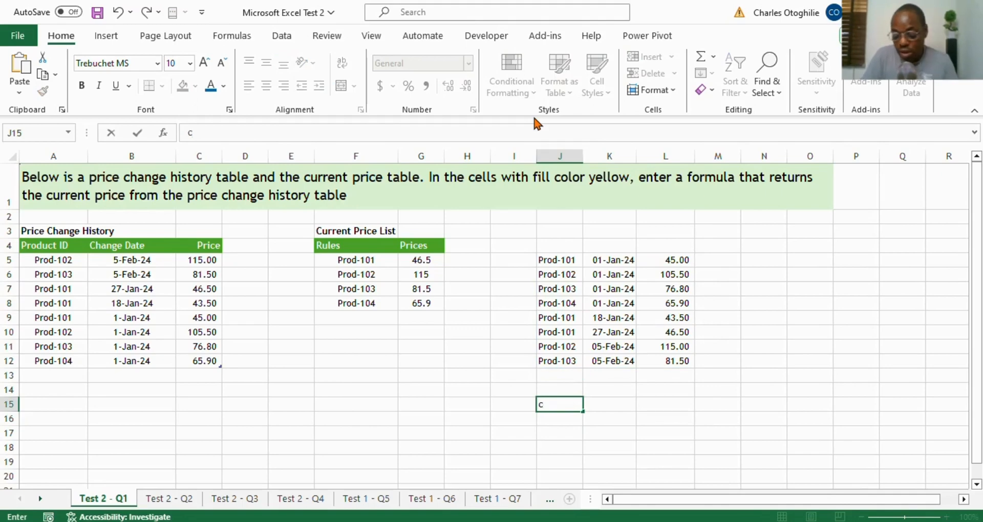
key(BackSpace)
text(=c)
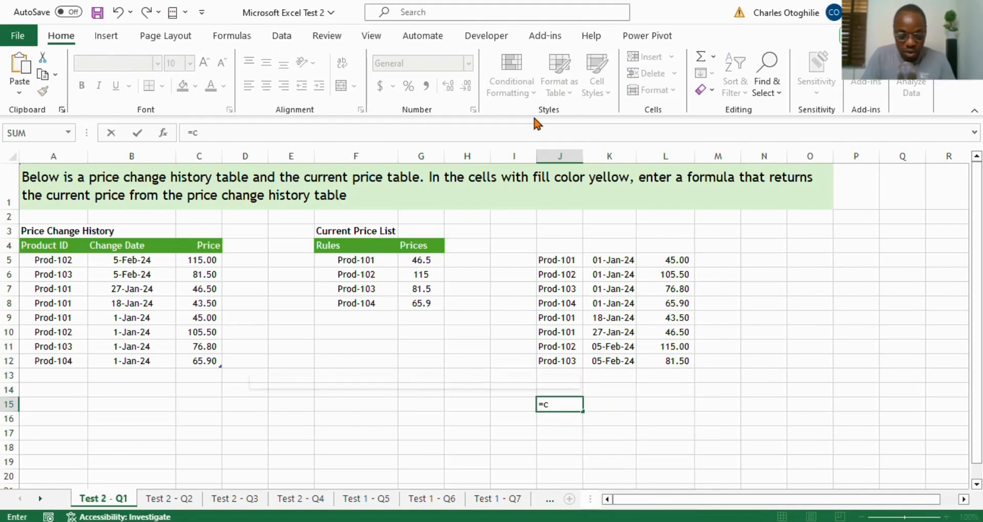
text(hoo)
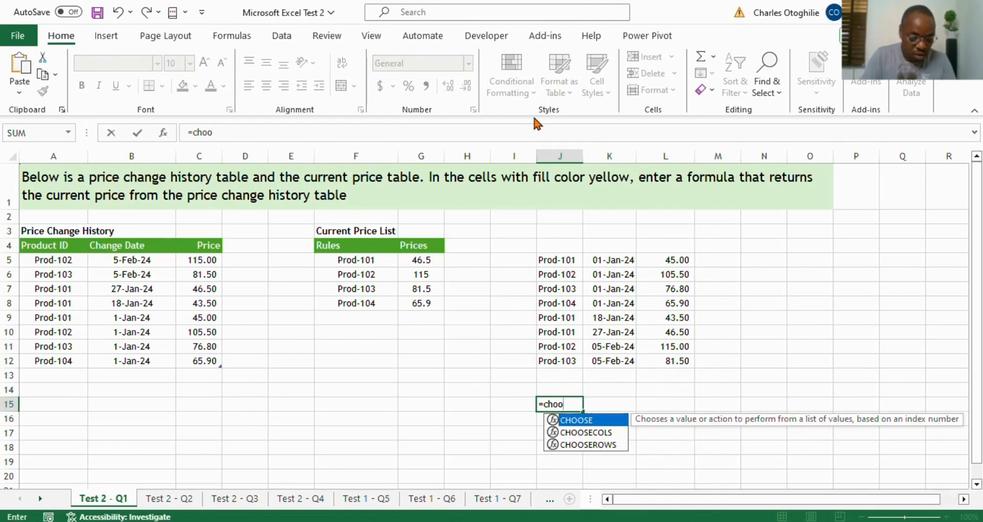
text(seco)
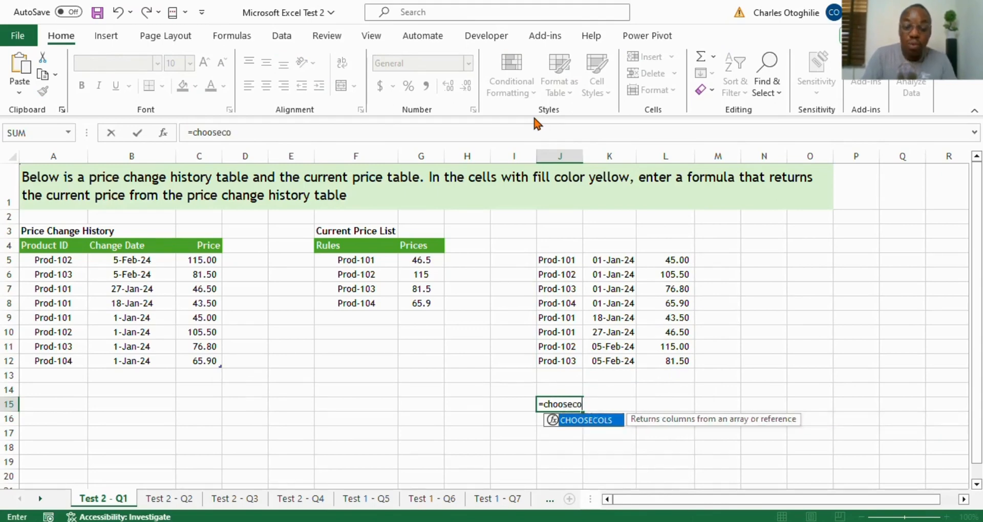
text(l)
key(Tab)
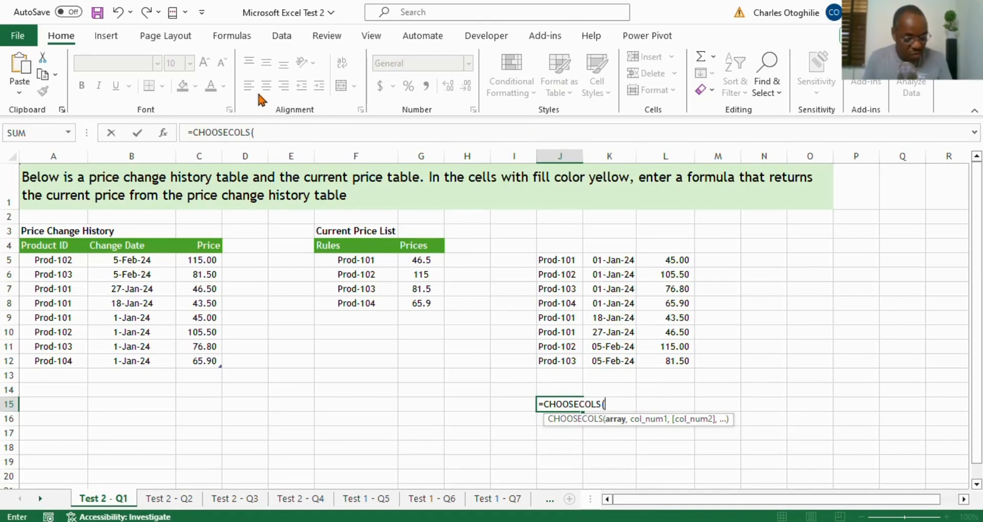
text(SORT(FILTER(Table1,Table1[Price]<>0),2,1))
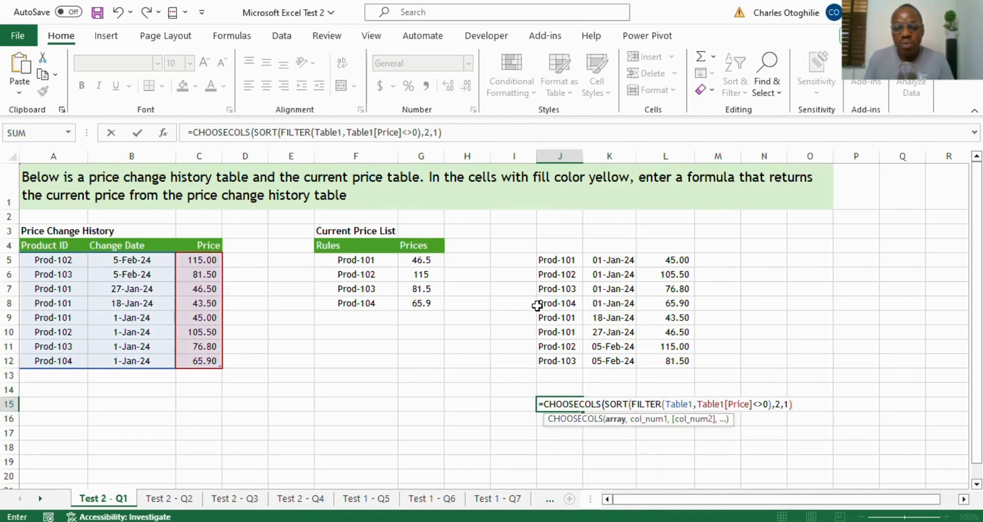
click(458, 129)
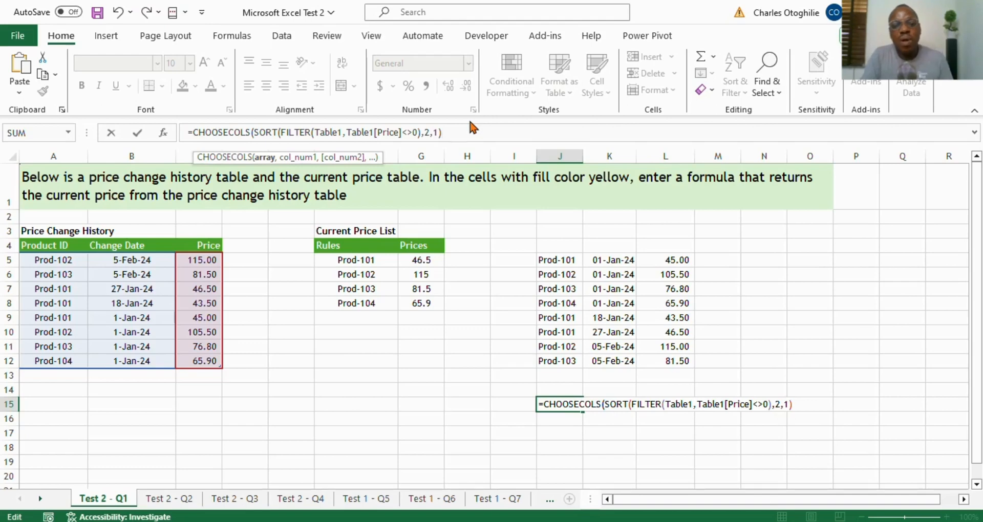
text(,)
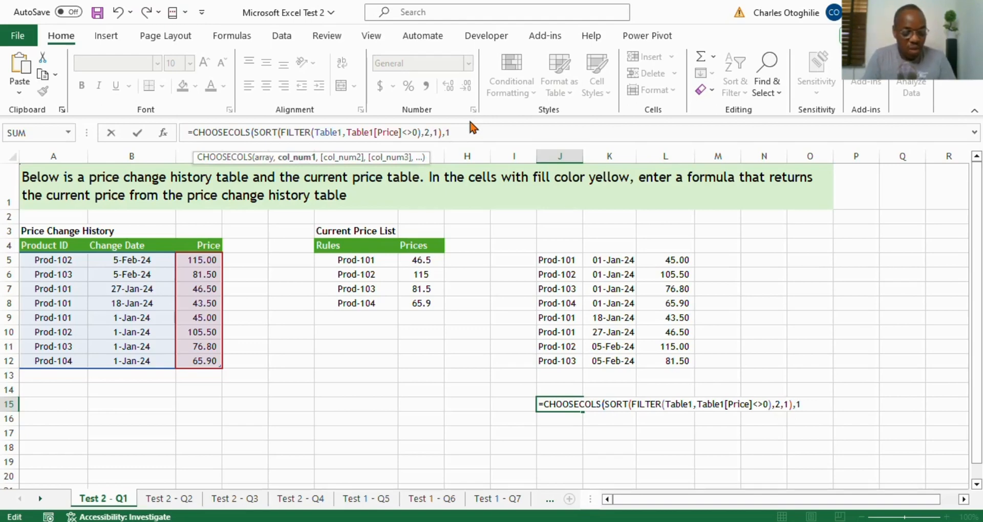
text(1))
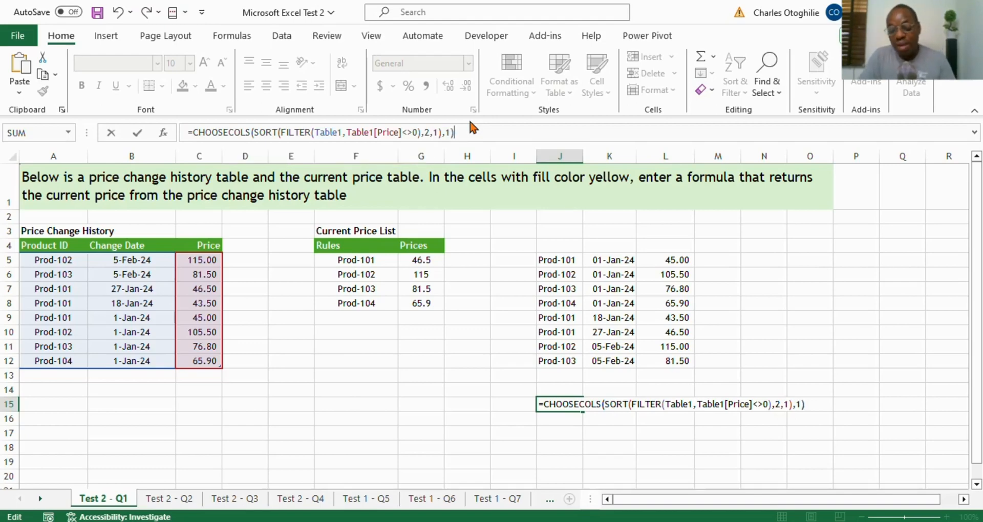
key(Return)
scroll(554, 333, down, 3)
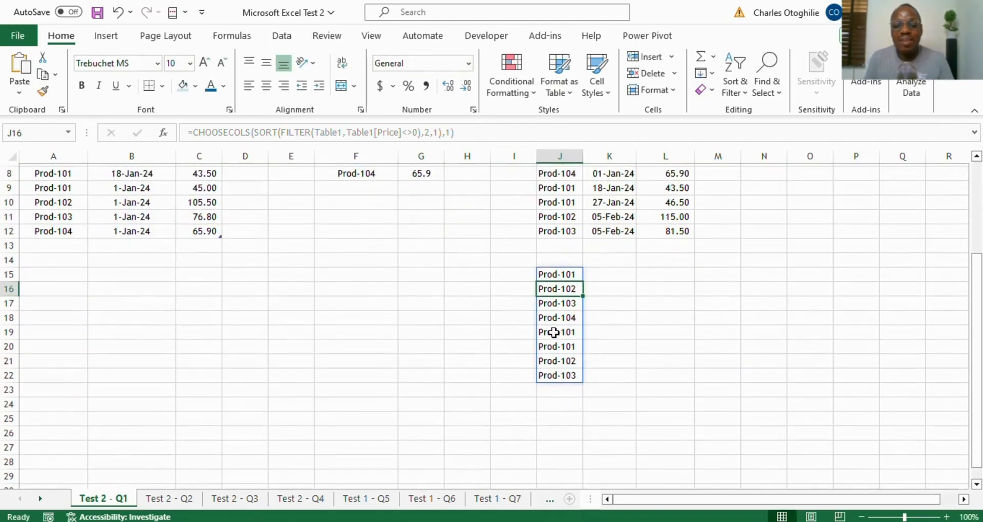
Compare the extracted product ID column starting at J15 with the CHOOSECOLS lookup array in G5's formula
scroll(549, 361, up, 3)
click(423, 264)
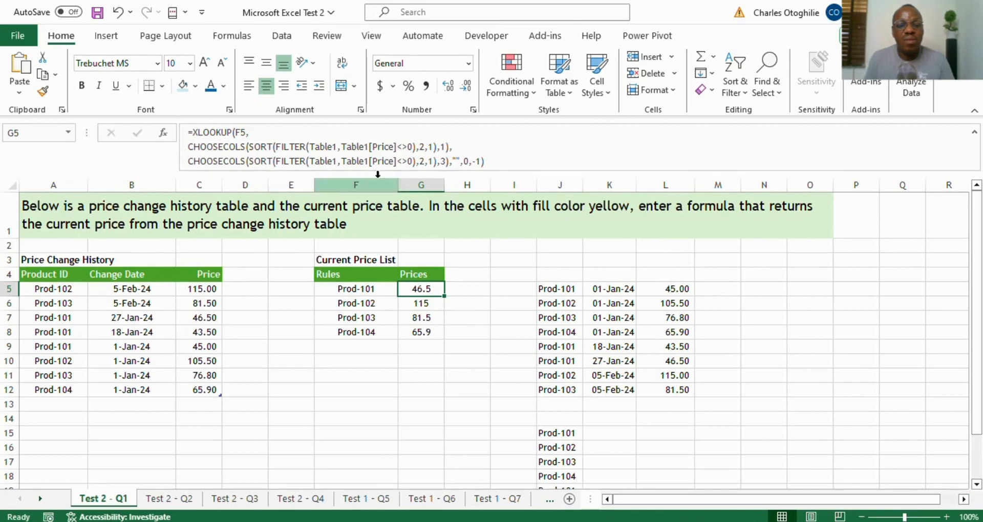
scroll(585, 271, down, 2)
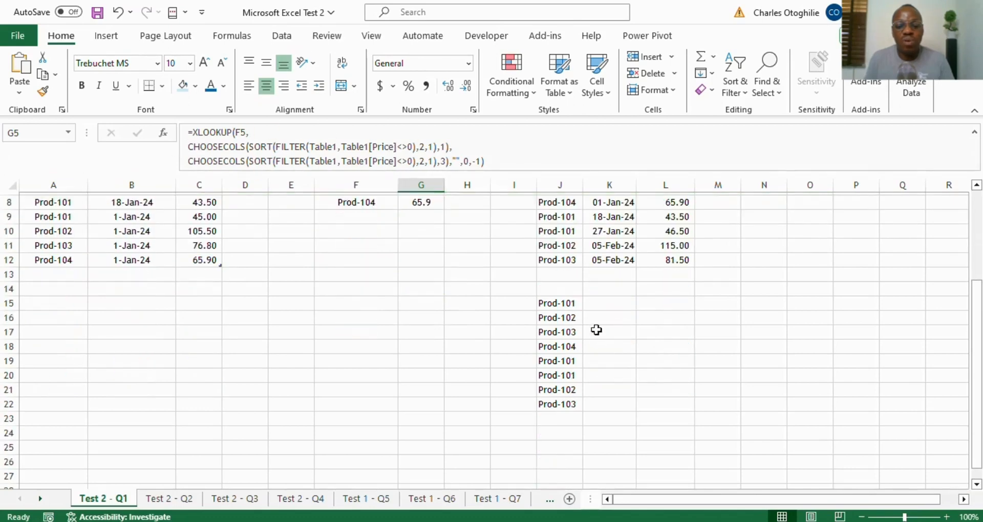
scroll(478, 245, up, 2)
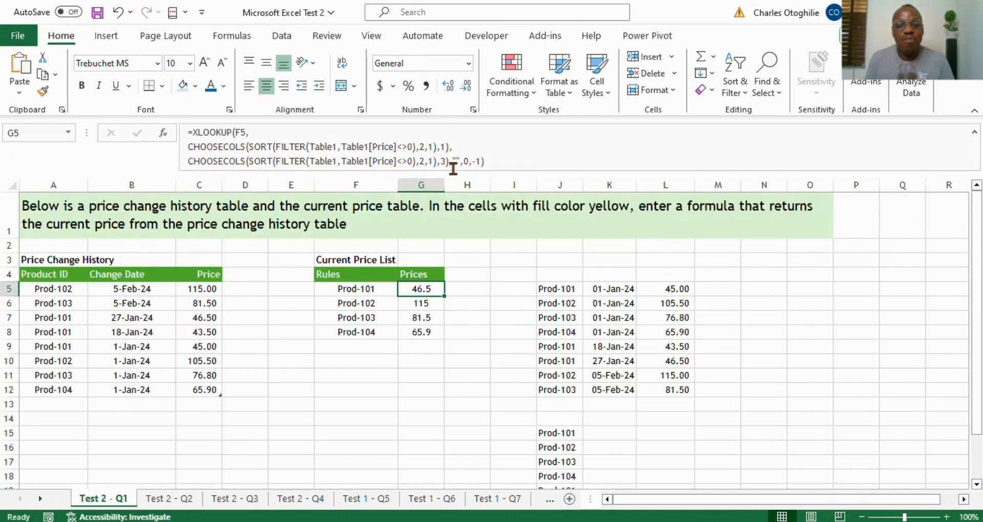
Set the column number of the CHOOSECOLS formula in J15 to 3 to extract the price column
click(574, 435)
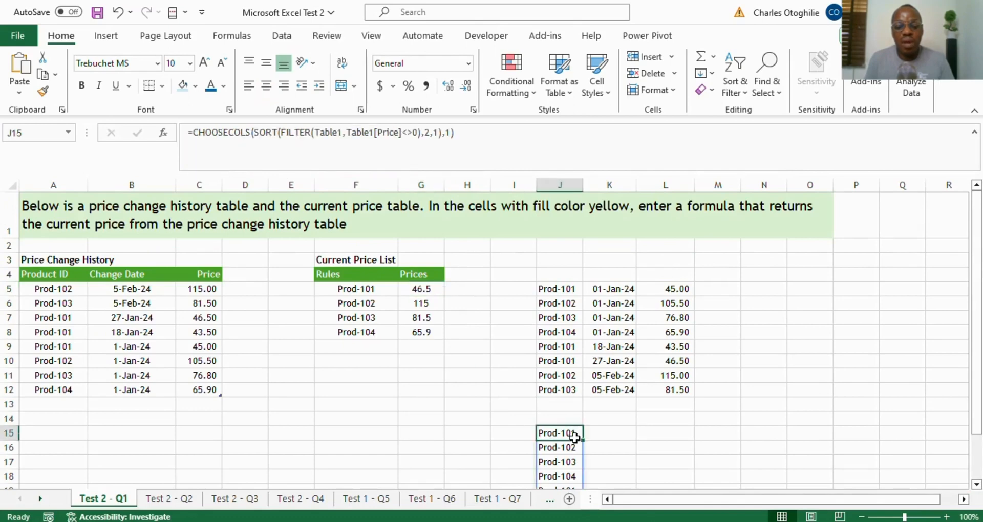
click(452, 134)
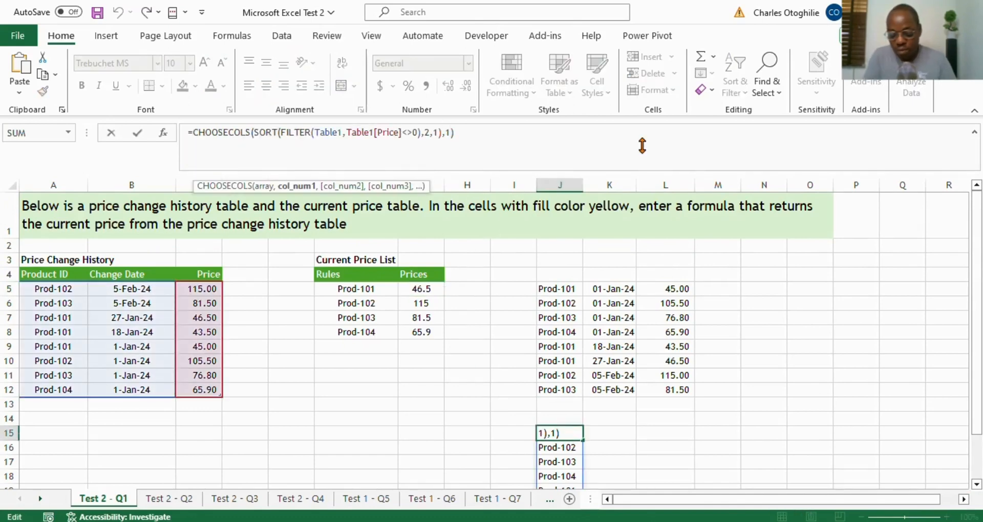
key(BackSpace)
text(3)
key(Return)
scroll(696, 386, down, 3)
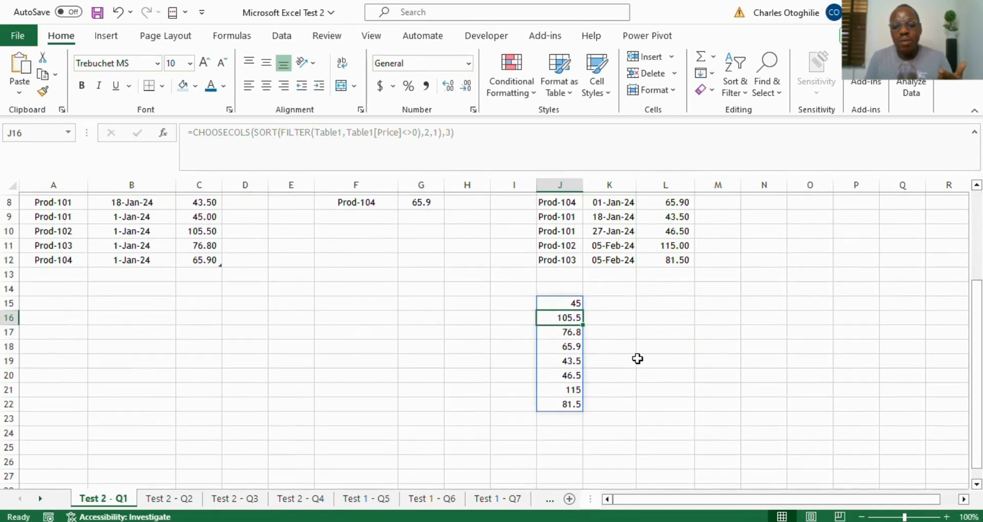
Compare the price column extracted in J15 with the date and price columns of the sorted array beginning at J5
scroll(548, 344, up, 3)
scroll(597, 404, down, 1)
scroll(654, 417, up, 1)
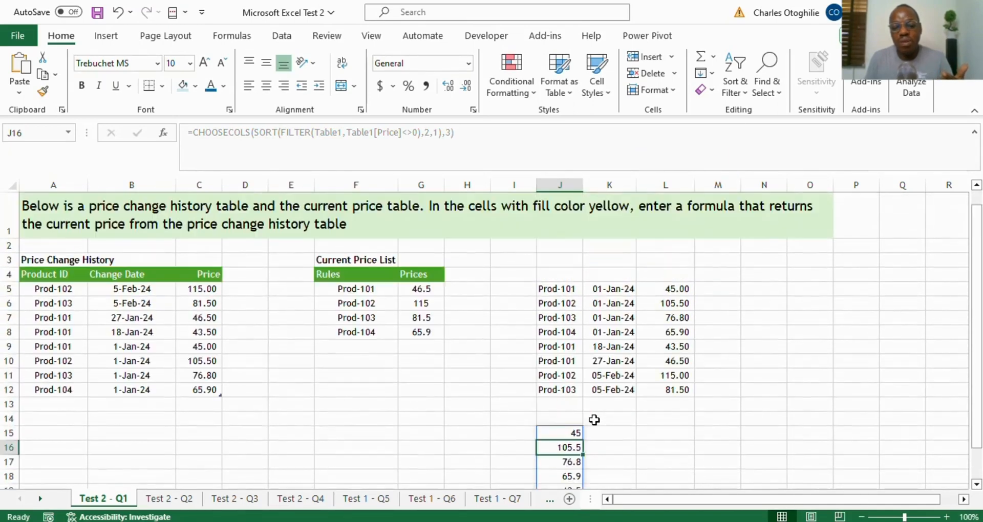
scroll(666, 395, down, 1)
scroll(667, 397, up, 1)
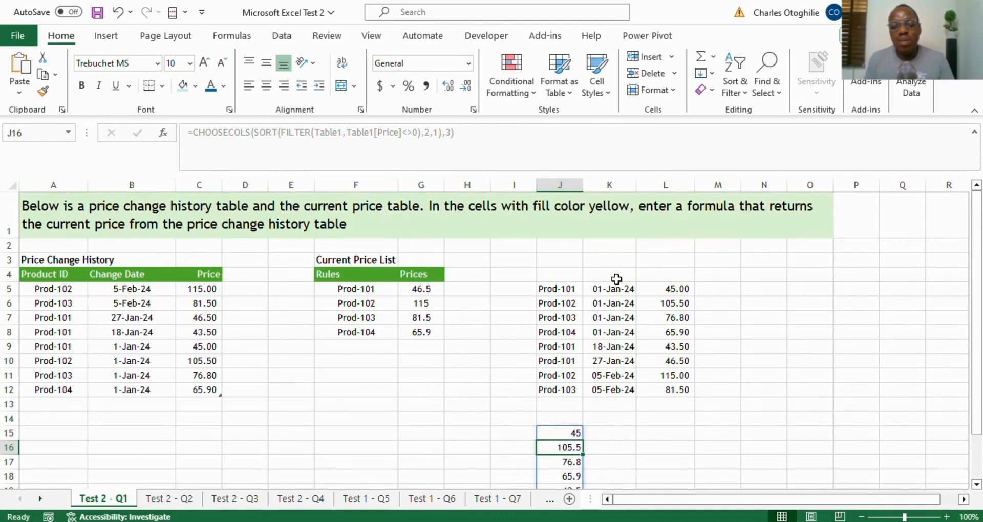
drag(610, 290, 628, 390)
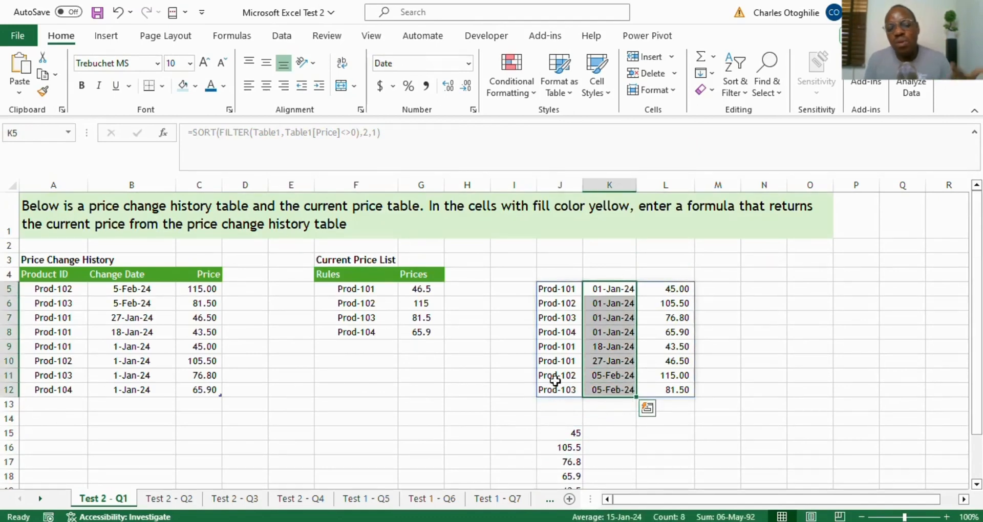
scroll(579, 379, down, 3)
click(534, 337)
scroll(533, 337, up, 3)
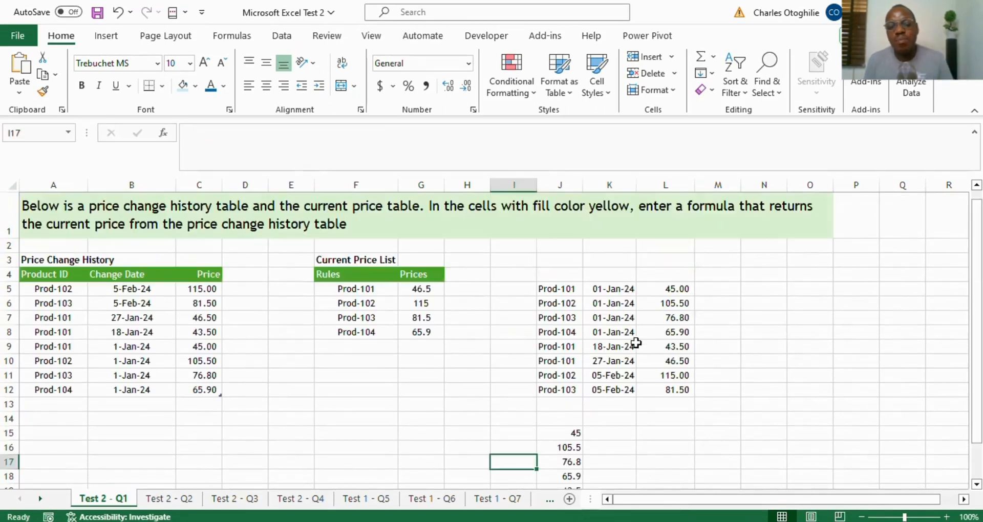
Clear the demonstration formulas from J4:M23, leaving only the price history and current price tables
drag(558, 272, 735, 510)
key(Delete)
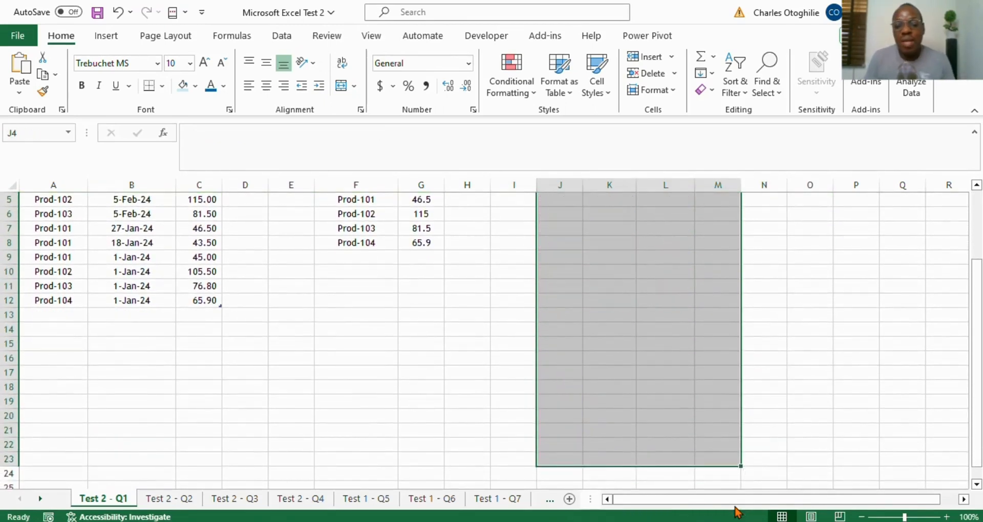
click(245, 315)
scroll(420, 415, up, 2)
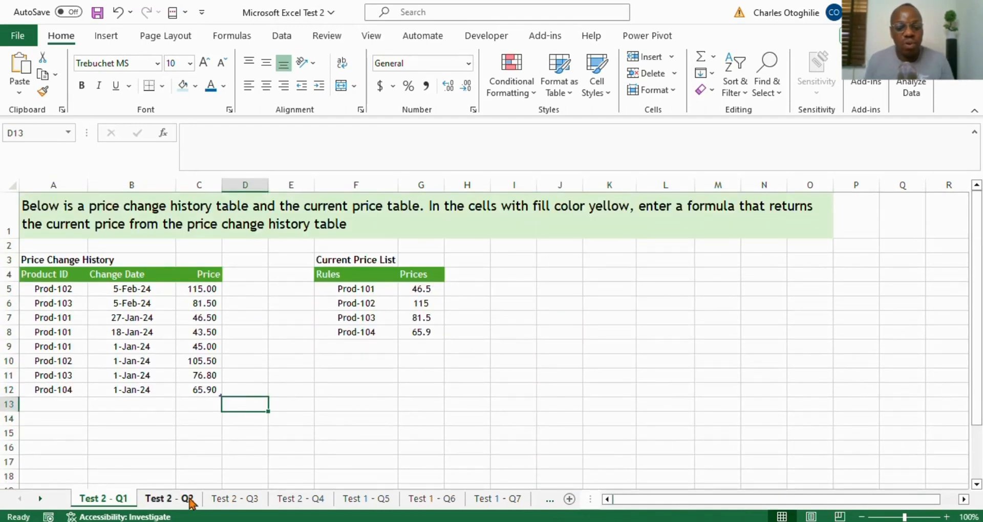
Switch to the Test 2 - Q2 sheet and read its instruction along with the First Name, Last Name, Title and Name columns
click(174, 507)
click(231, 392)
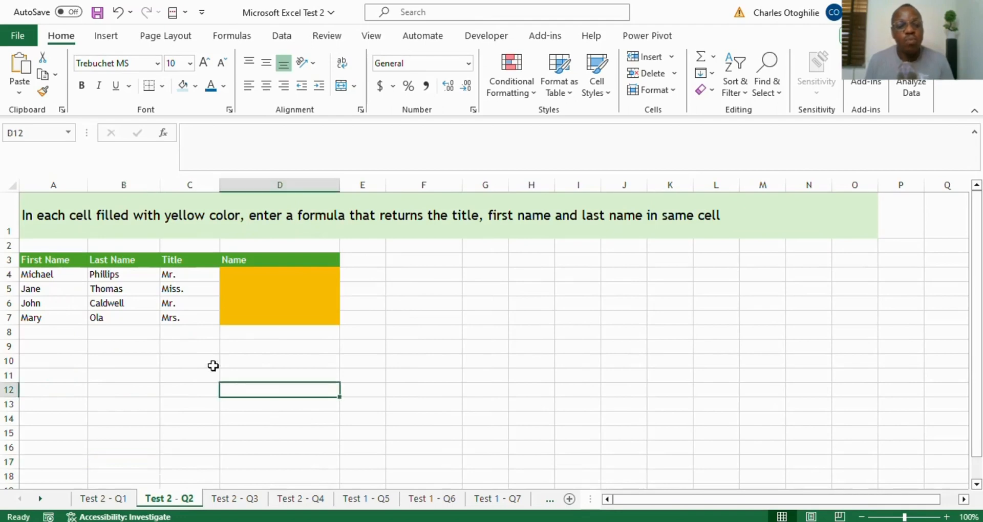
click(140, 332)
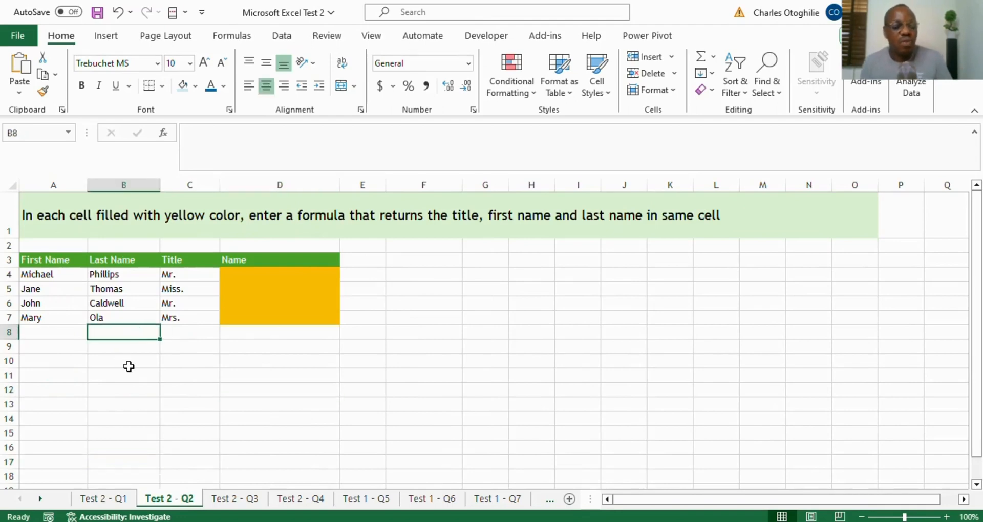
click(112, 294)
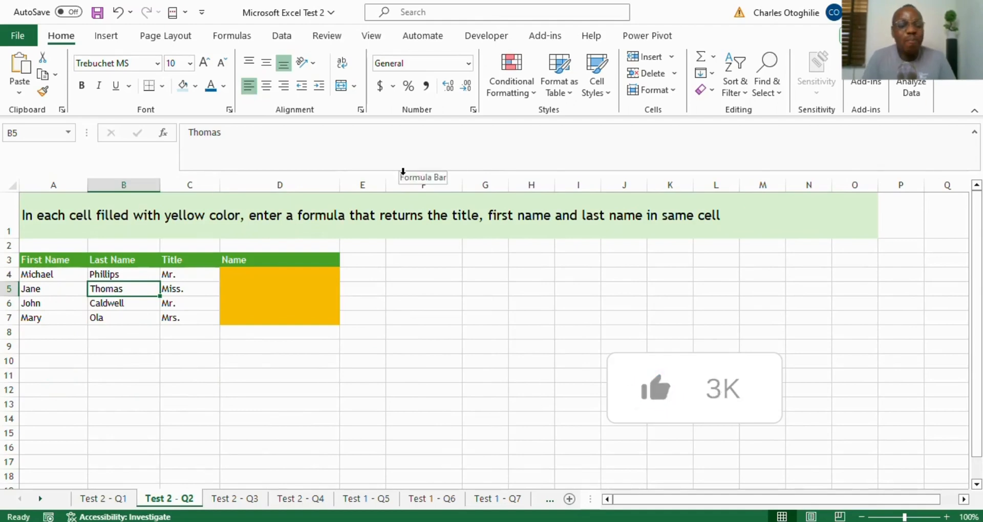
key(Up)
key(Up)
key(Down)
key(Down)
key(Left)
key(Up)
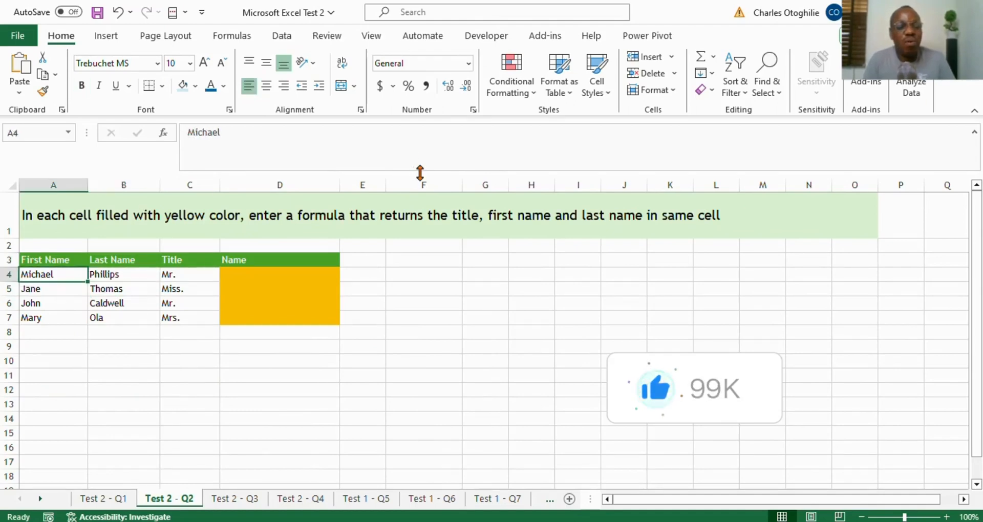
key(Up)
key(Up)
key(Up)
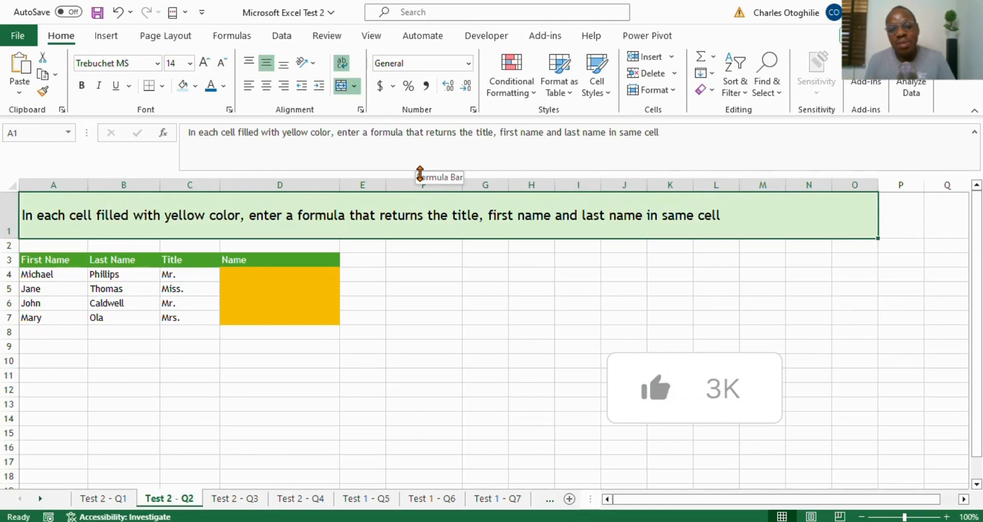
Enter =CONCAT(C4,A4,B4) in D4 to join the title, first name and last name
click(233, 293)
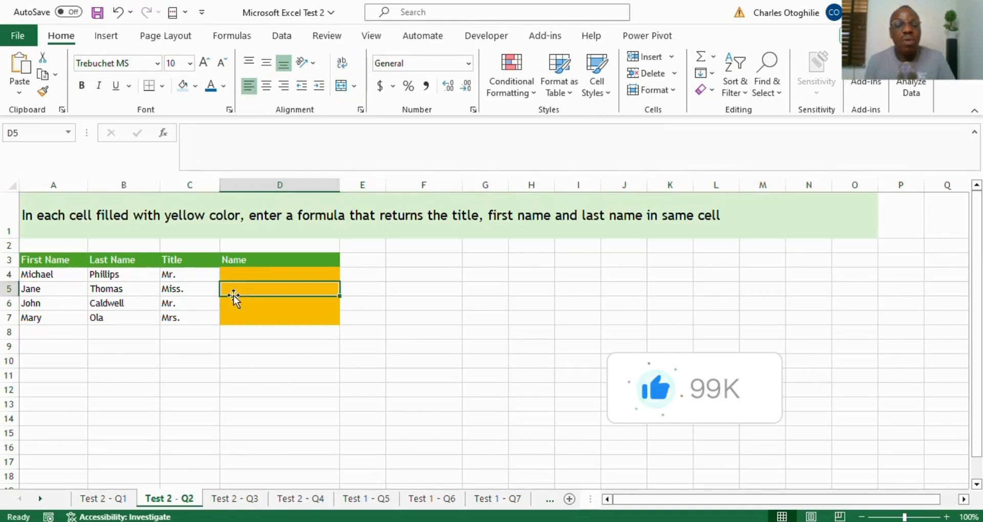
click(262, 271)
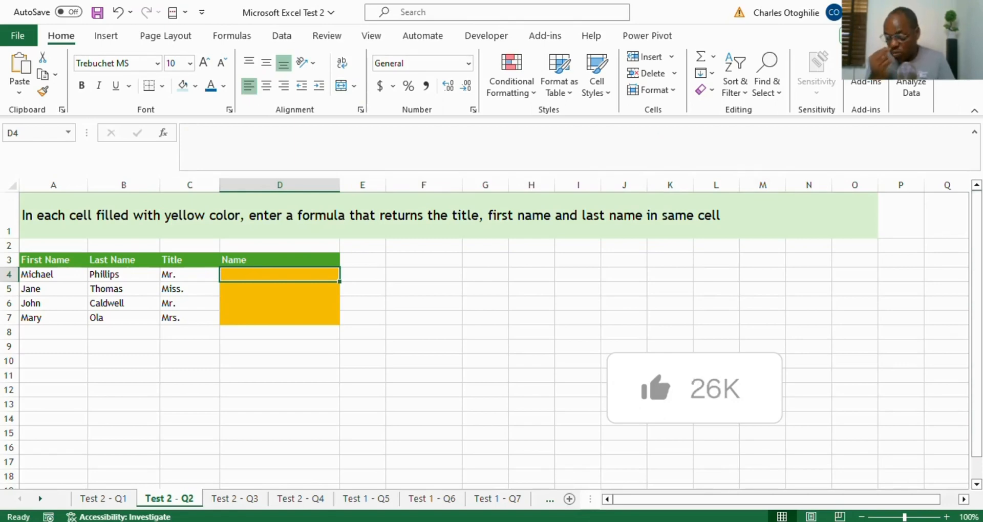
text(=)
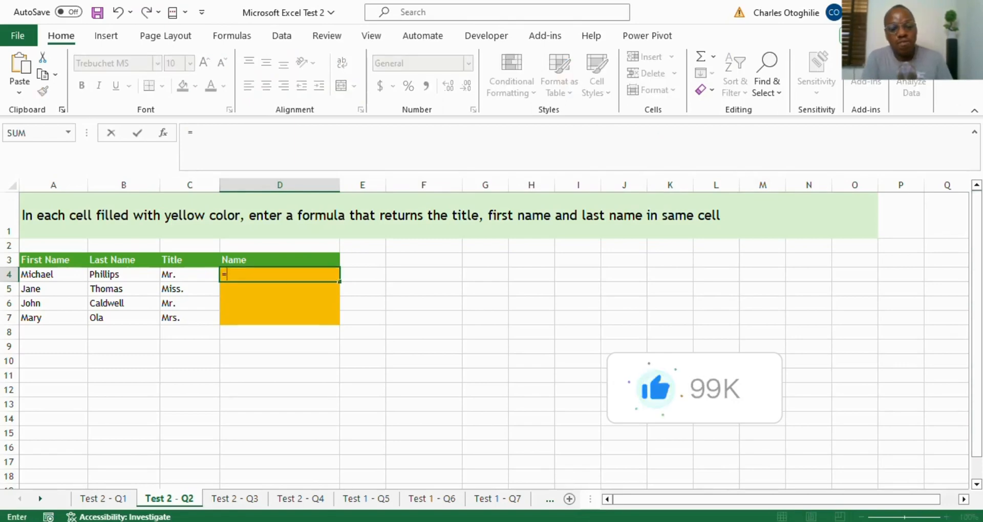
text(ca)
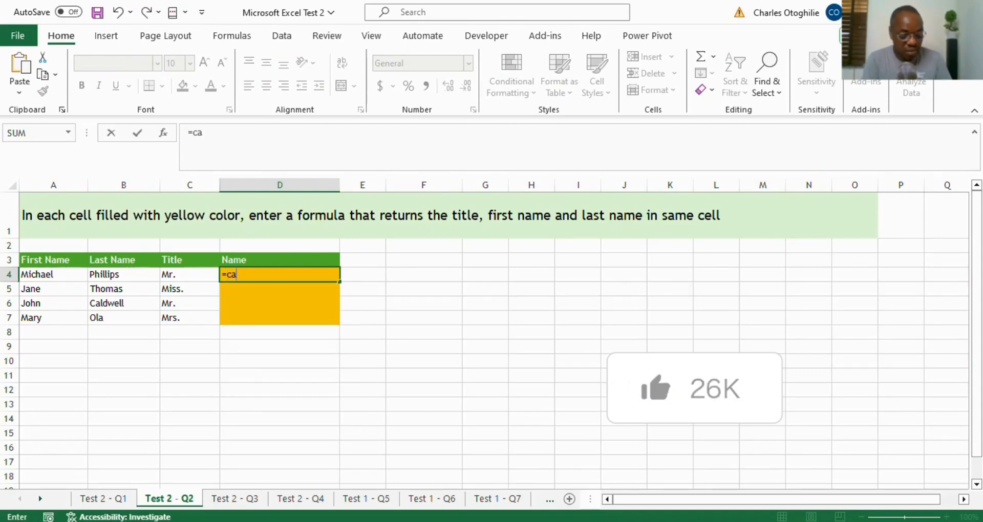
key(BackSpace)
text(oncat)
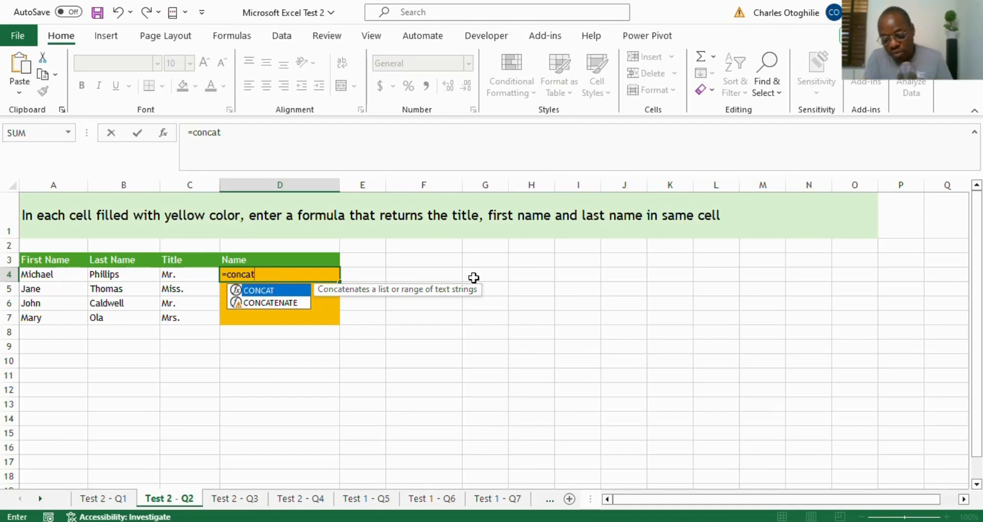
text(()
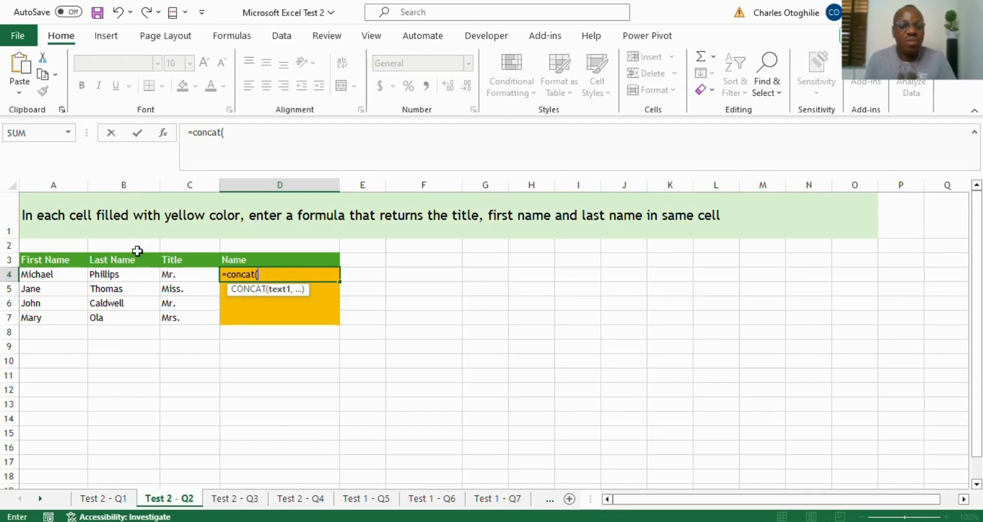
click(172, 276)
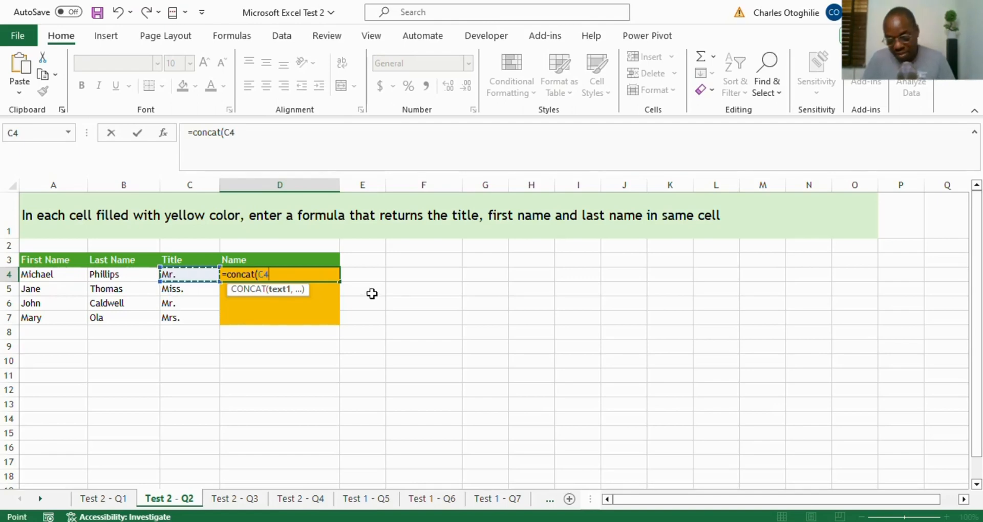
text(,)
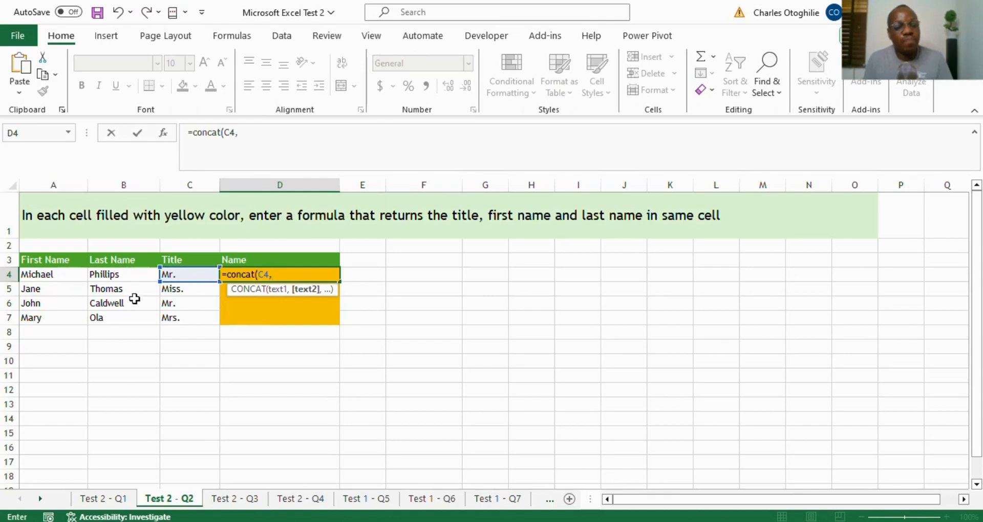
click(30, 277)
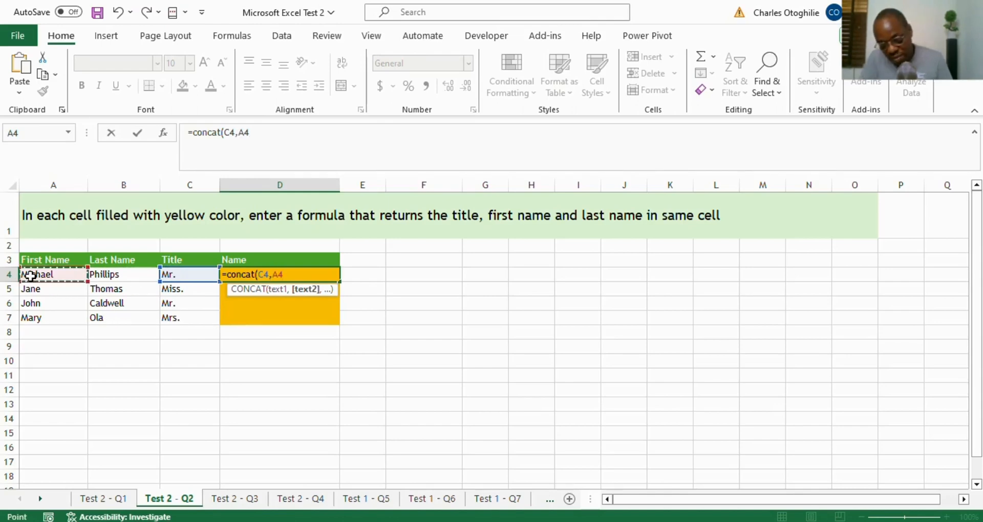
text(,)
click(112, 285)
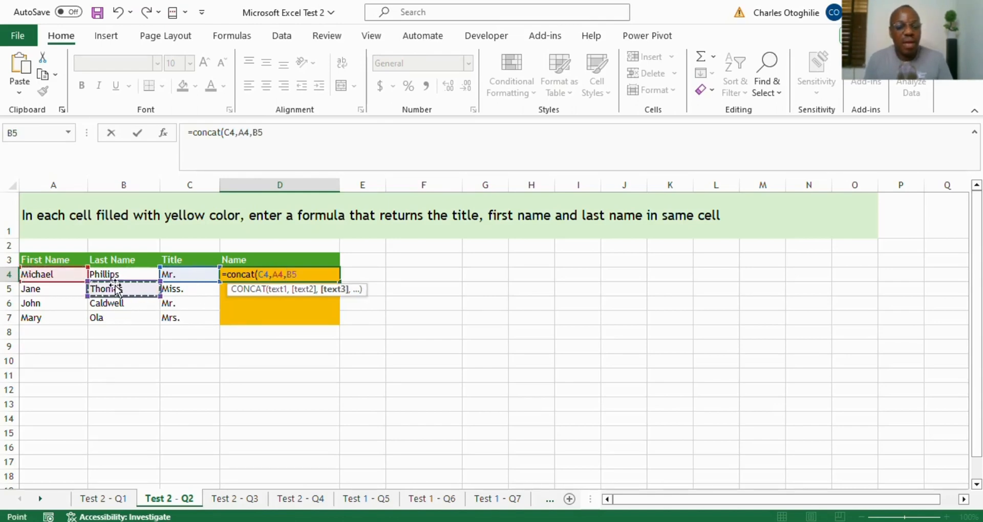
click(124, 273)
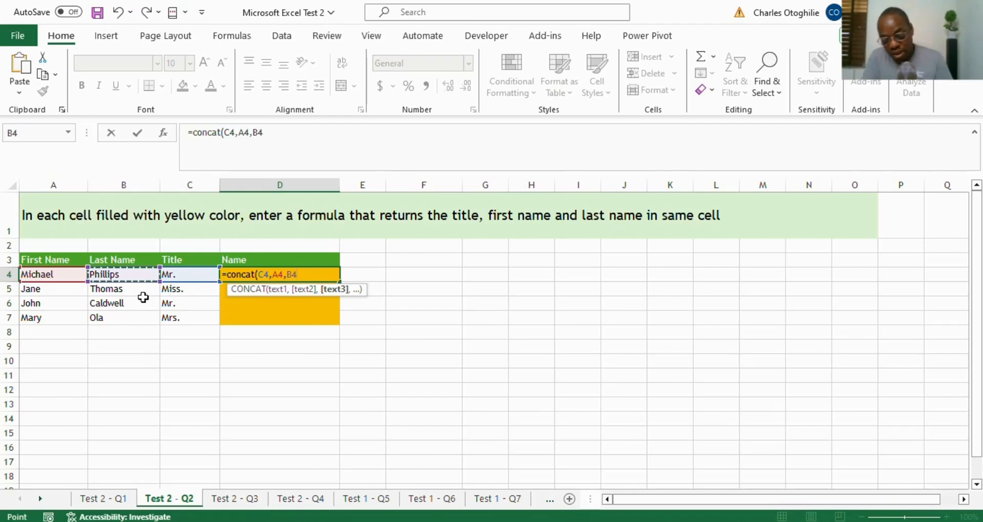
text())
key(Return)
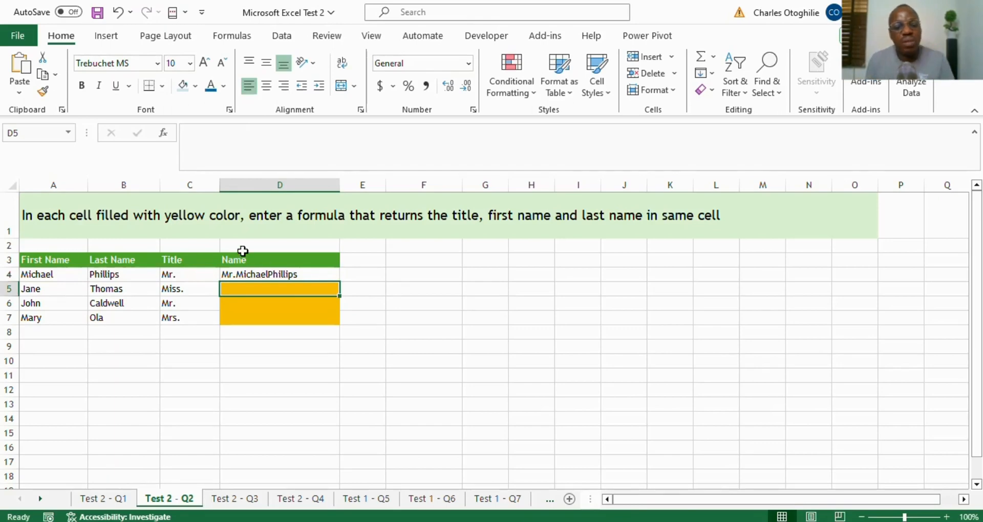
Insert a " " space argument between C4 and A4 in D4's CONCAT formula
click(292, 275)
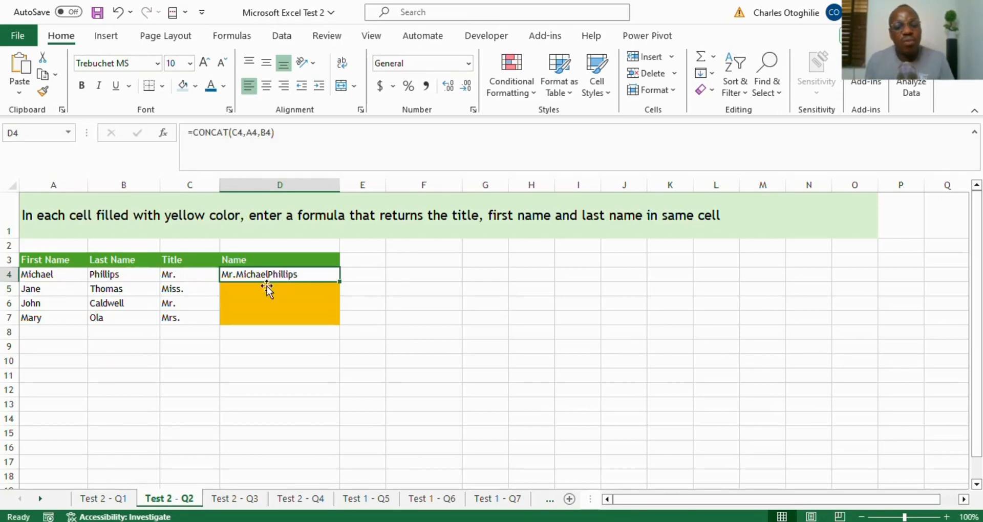
click(246, 132)
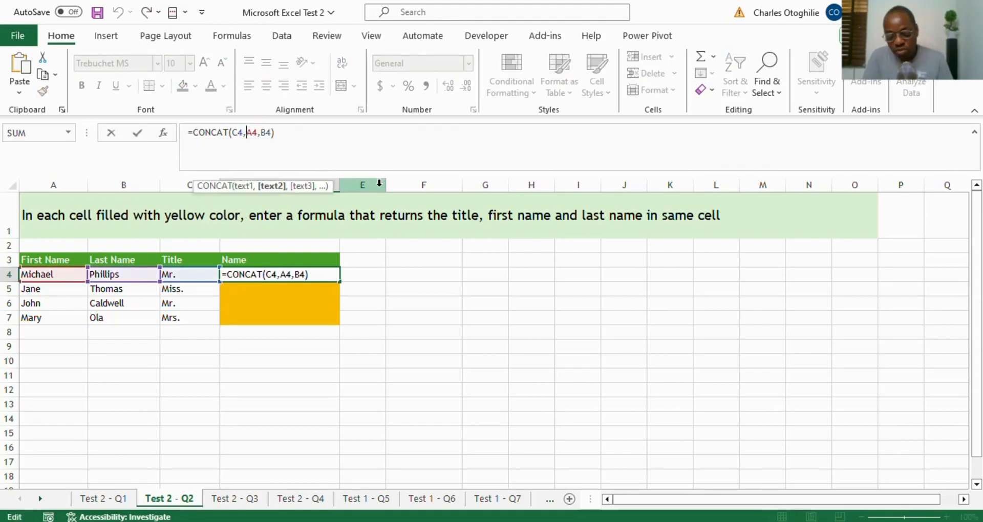
text(" ")
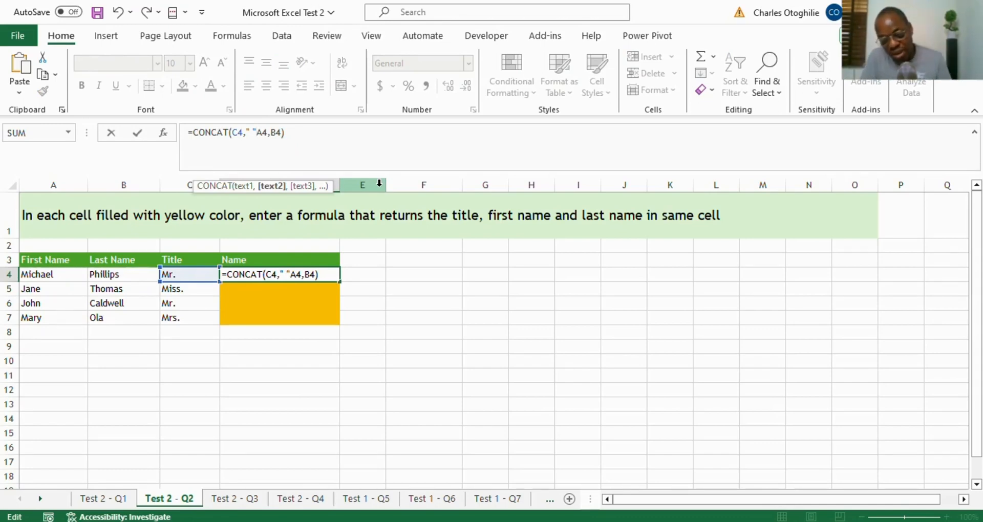
text(,)
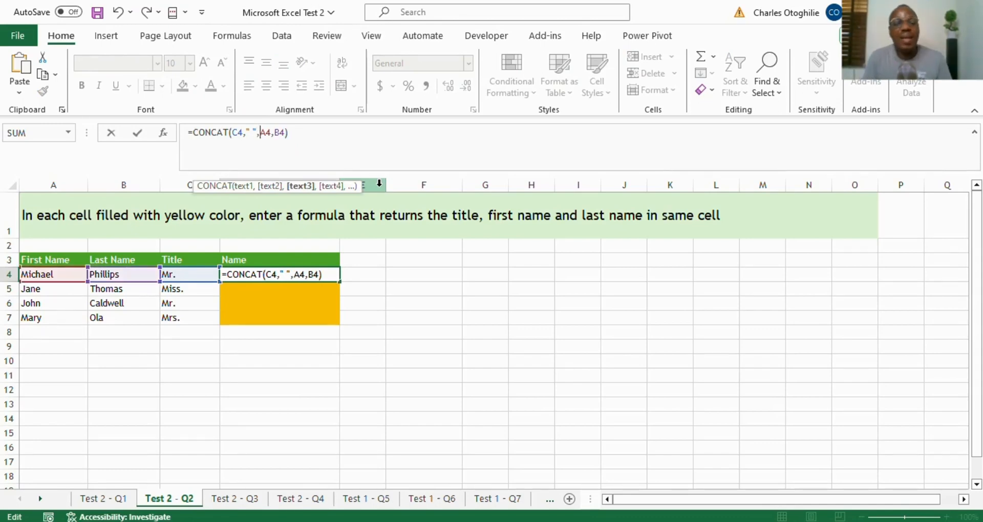
Add a "*" separator argument between A4 and B4 so D4's formula reads =CONCAT(C4," ",A4,"*",B4)
click(274, 133)
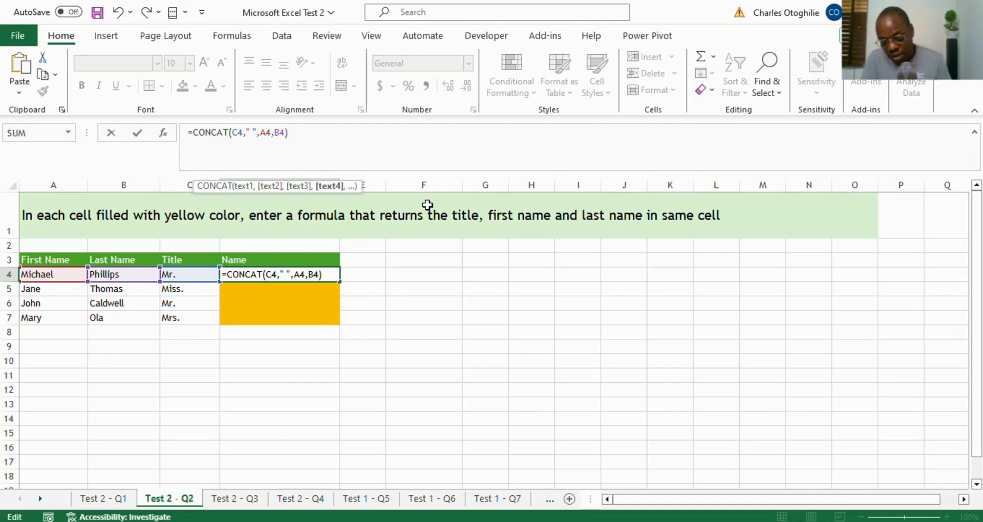
text("*)
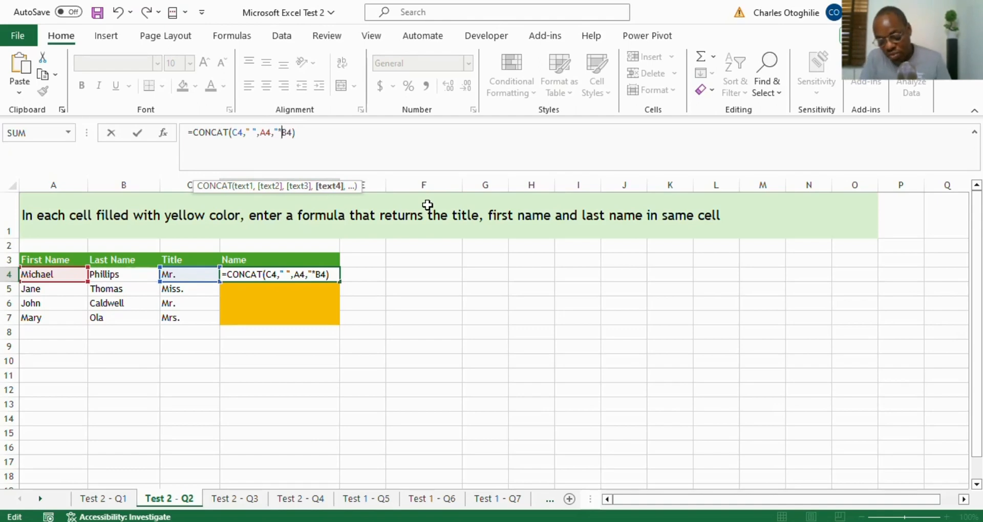
text( ")
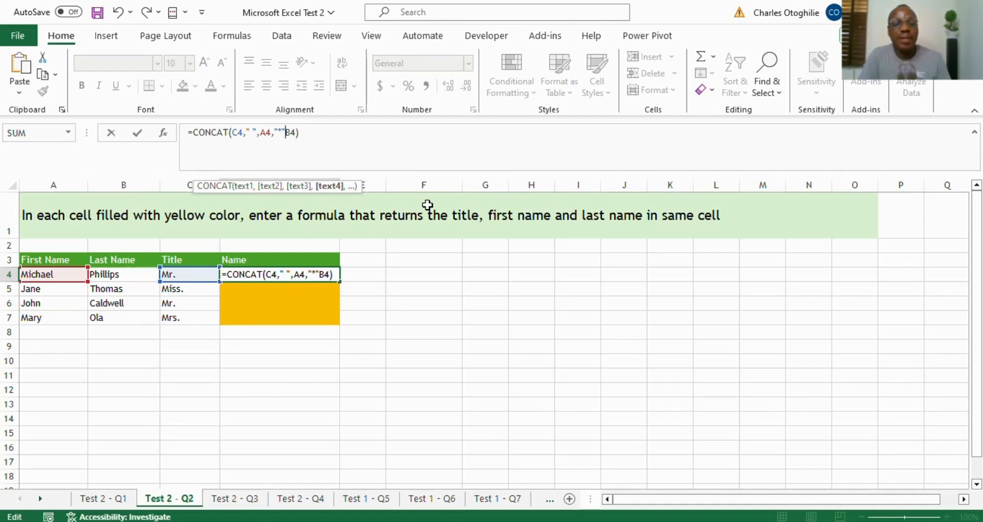
text(,)
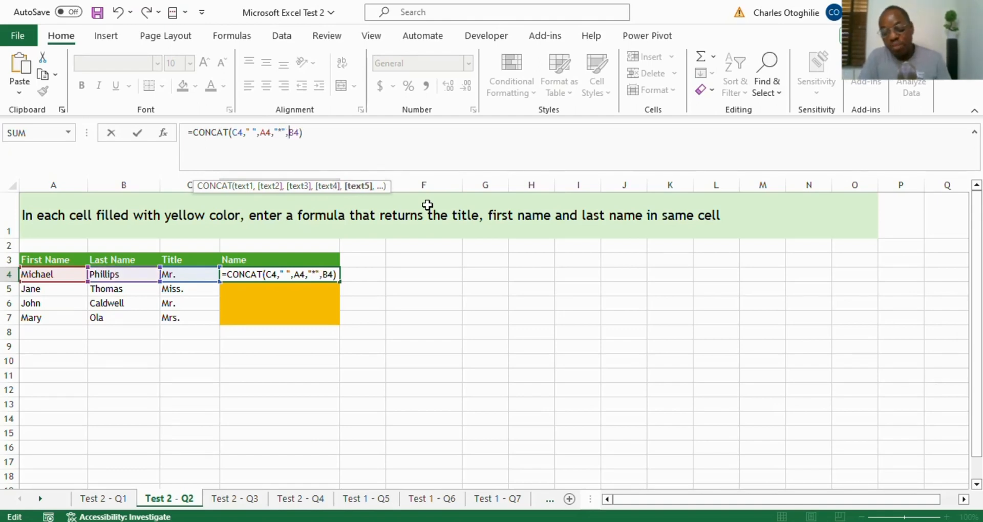
key(Return)
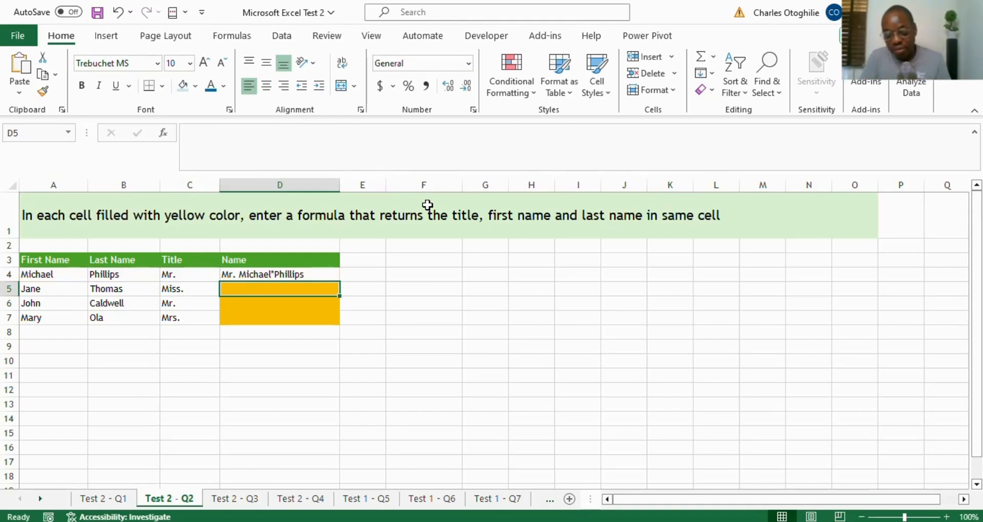
Replace the "*" separator in D4's formula with a space so it reads =CONCAT(C4," ",A4," ",B4)
key(Up)
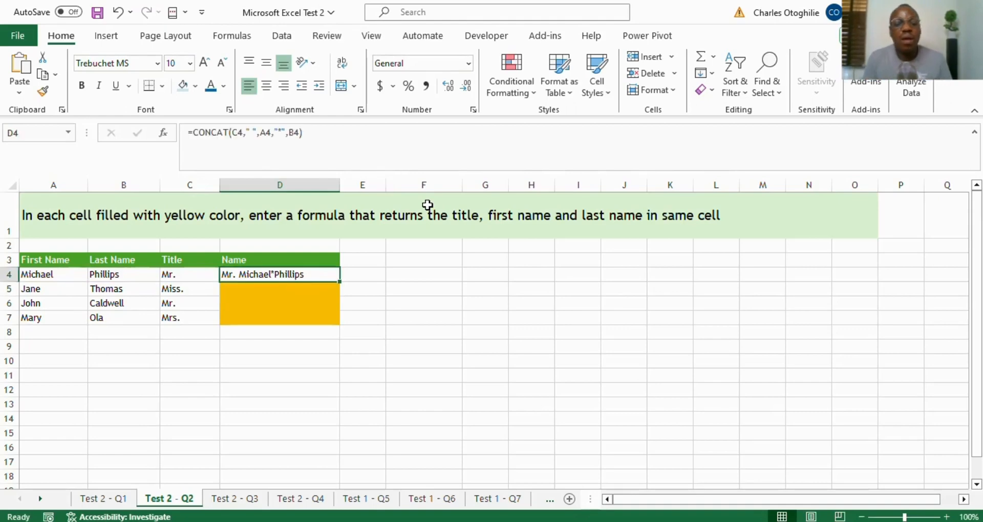
click(261, 136)
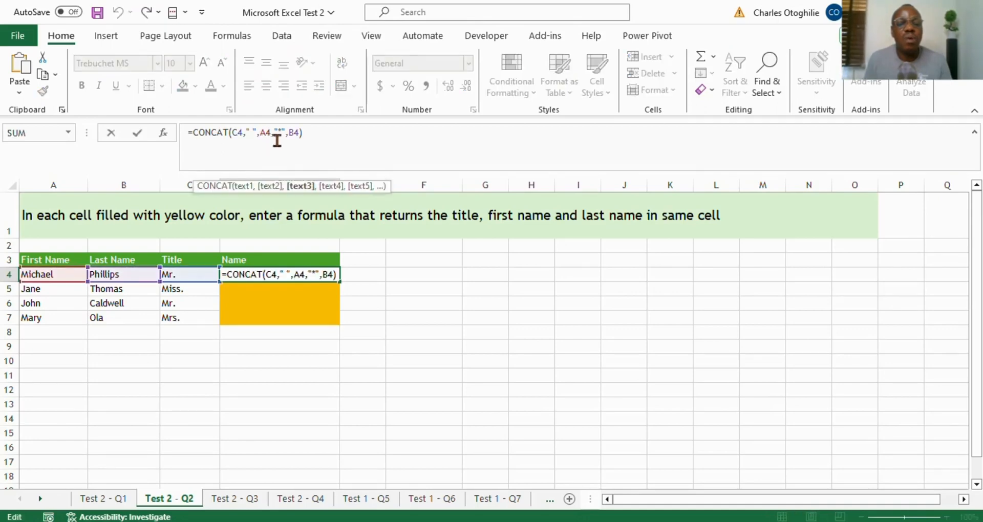
click(277, 134)
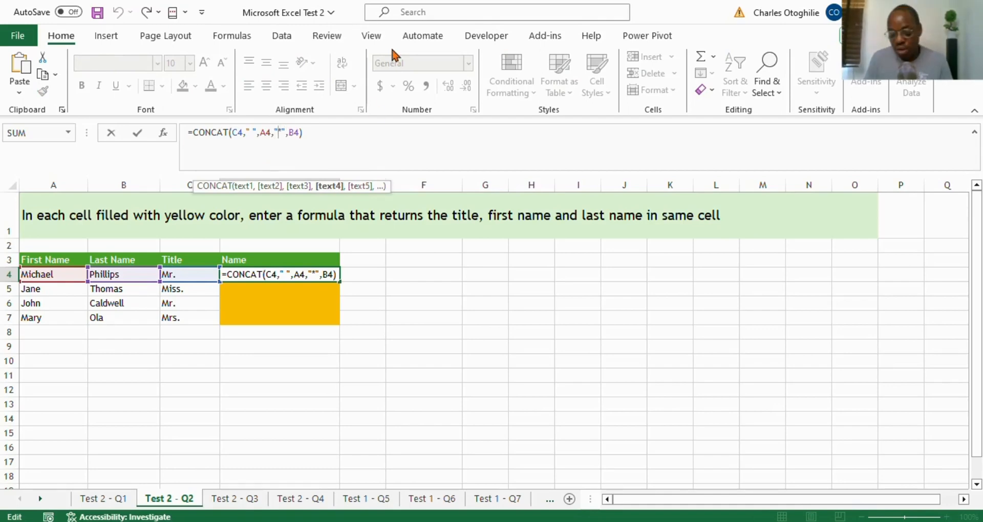
key(Delete)
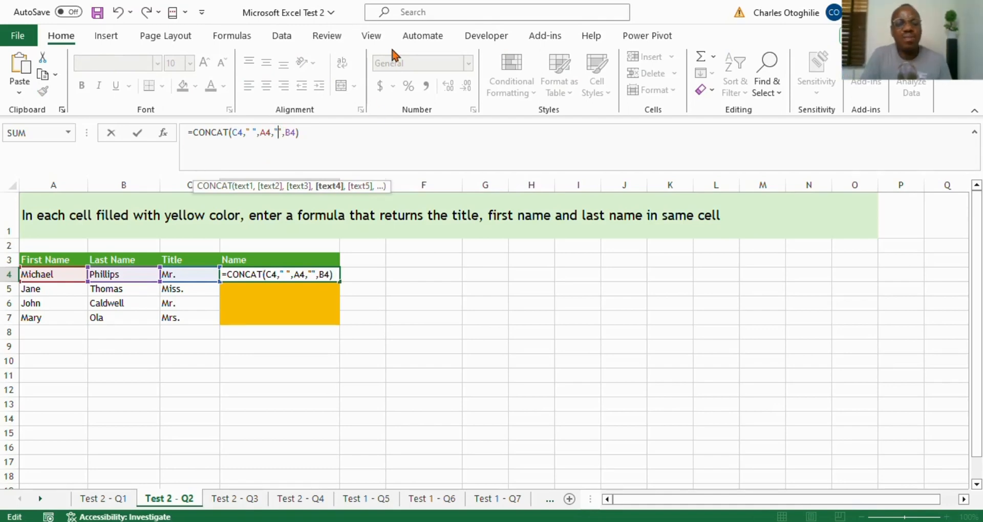
key(Return)
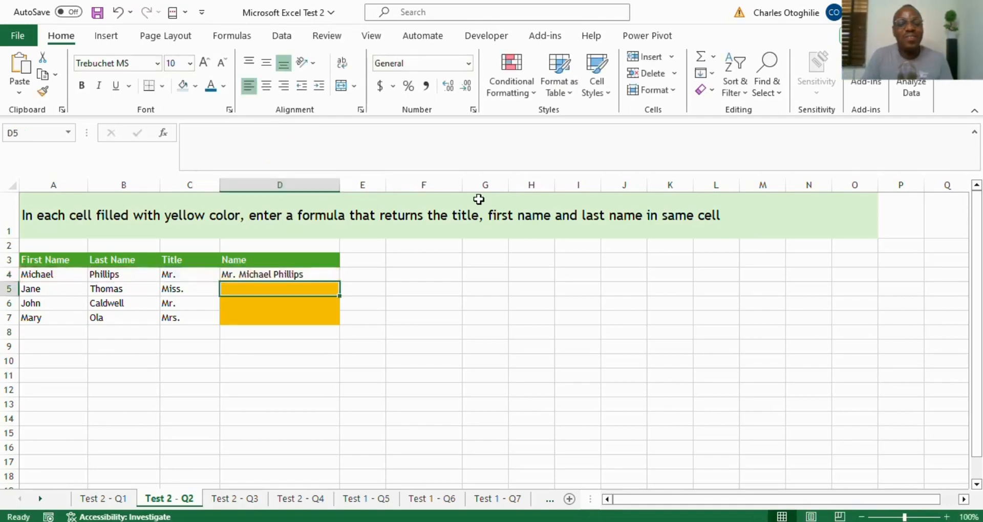
Fill D4's CONCAT formula down through D7 in the Name column
key(Up)
key(Up)
key(Down)
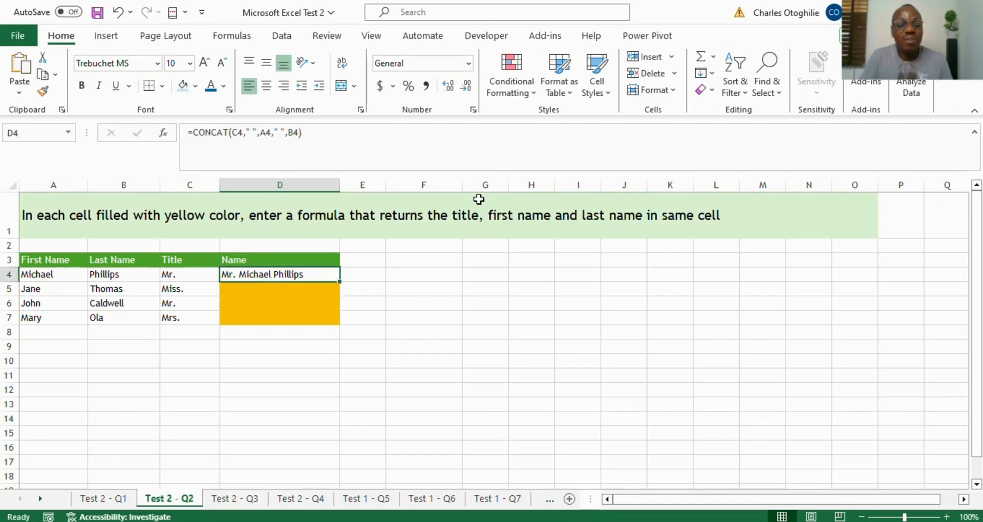
key(shift+Down)
key(shift+Down)
key(shift+Down)
key(ctrl+d)
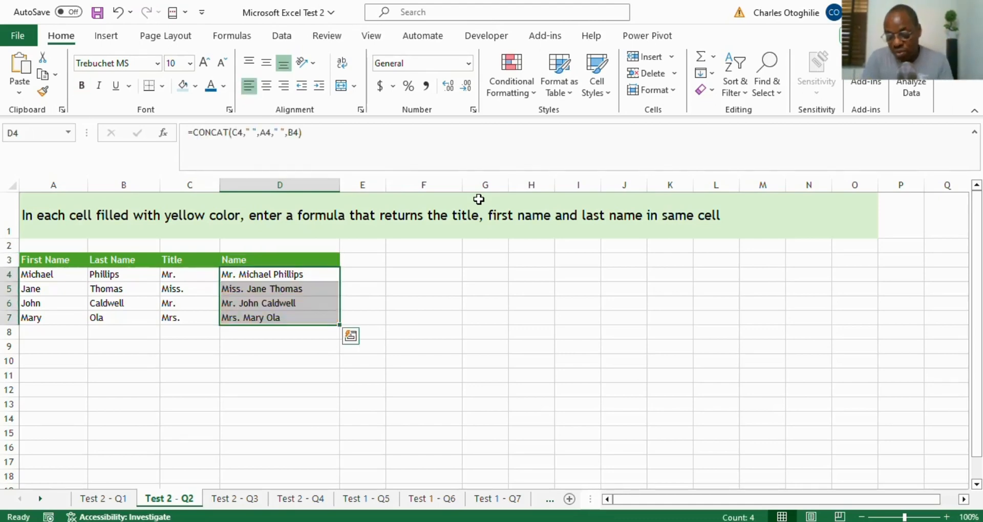
key(Down)
key(Up)
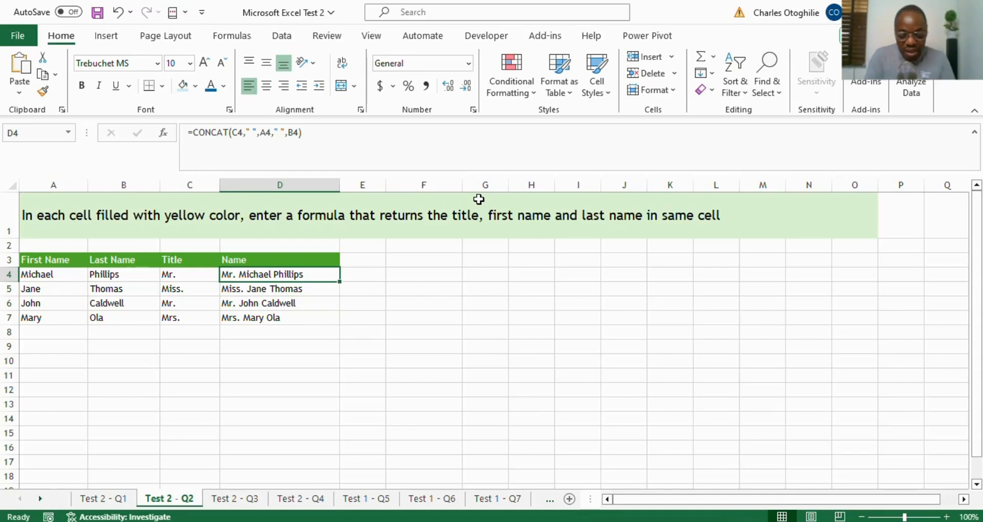
Begin replacing D4's formula with TEXTJOIN, using a " " space as the delimiter
key(F2)
key(Escape)
text(=text)
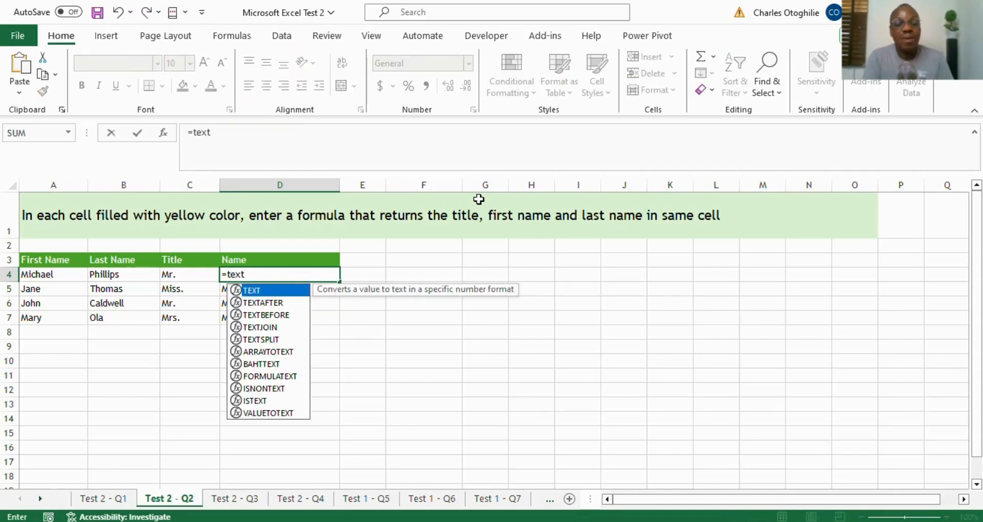
text(j)
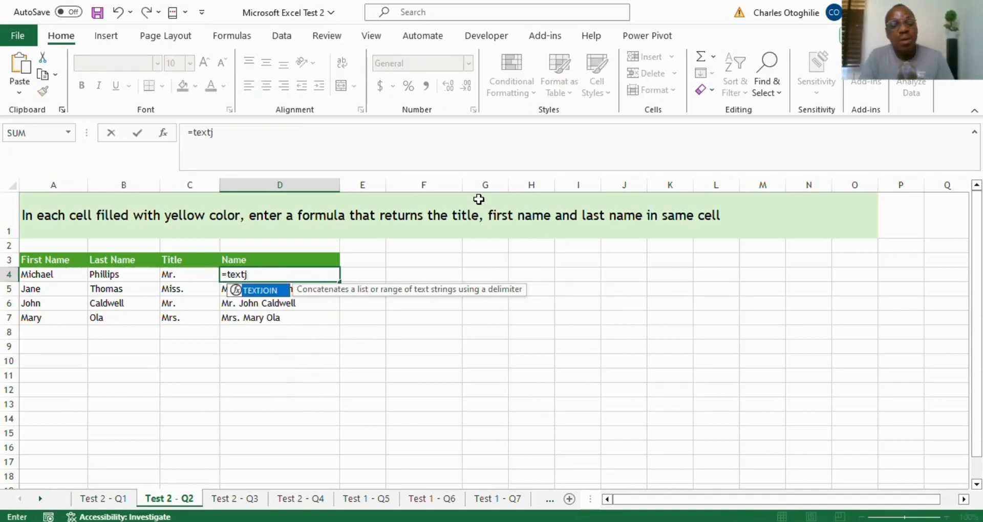
double_click(274, 289)
click(299, 275)
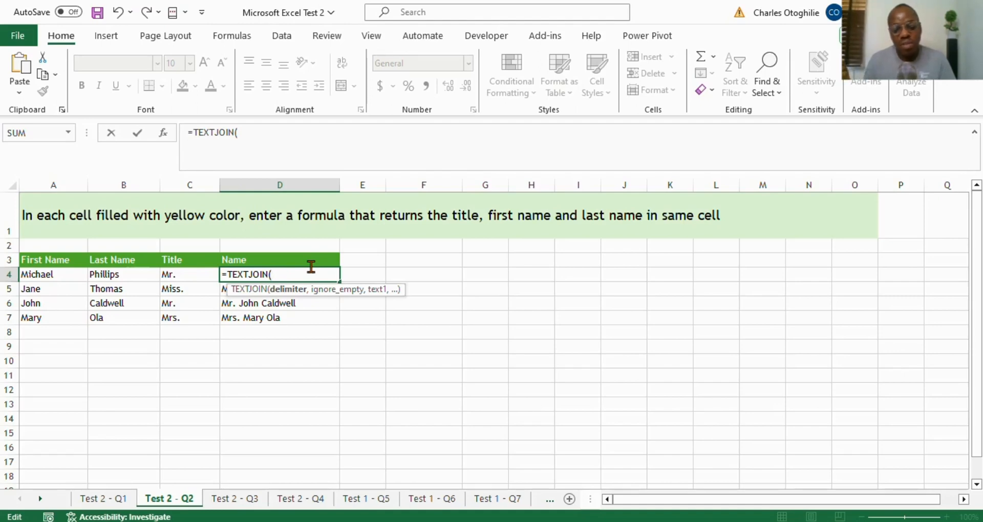
text(")
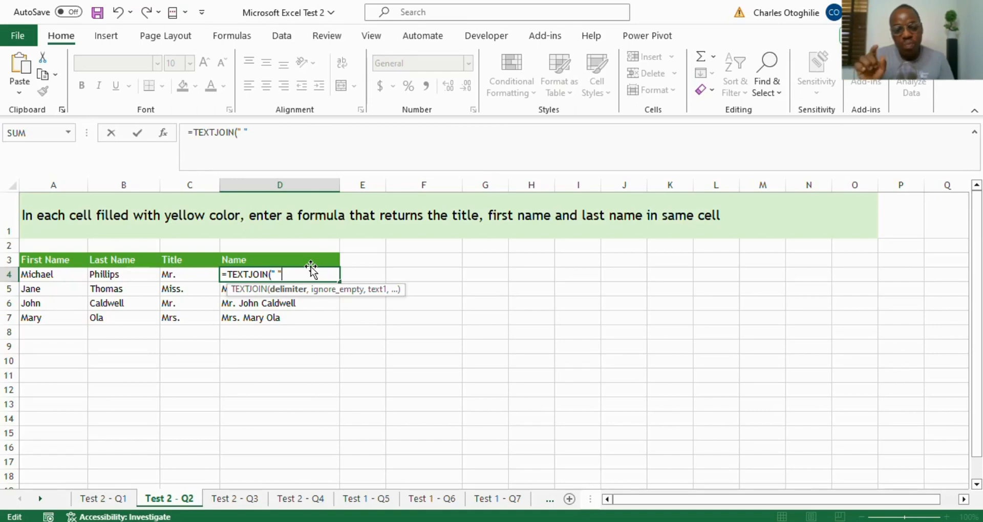
text( ",)
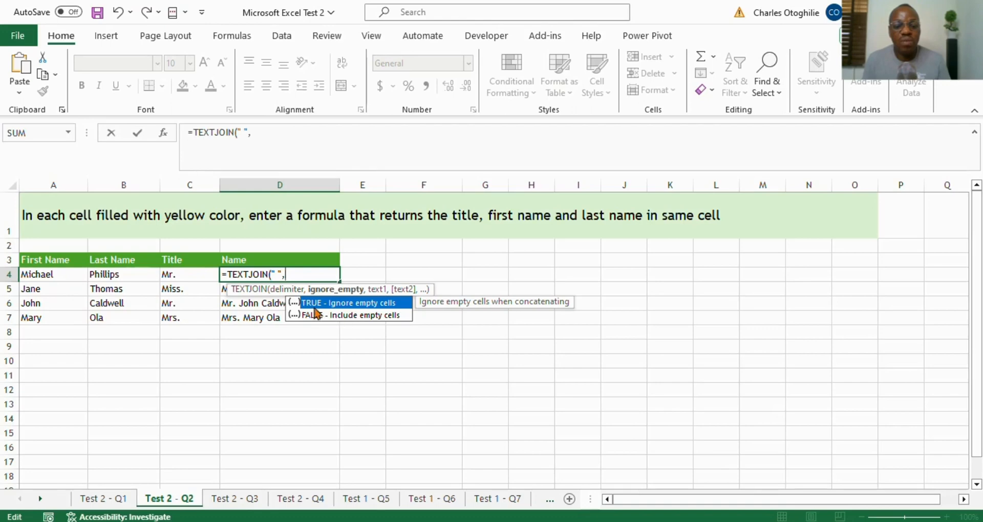
Set the ignore_empty argument of D4's TEXTJOIN formula to 1 so that empty cells are ignored
text(1)
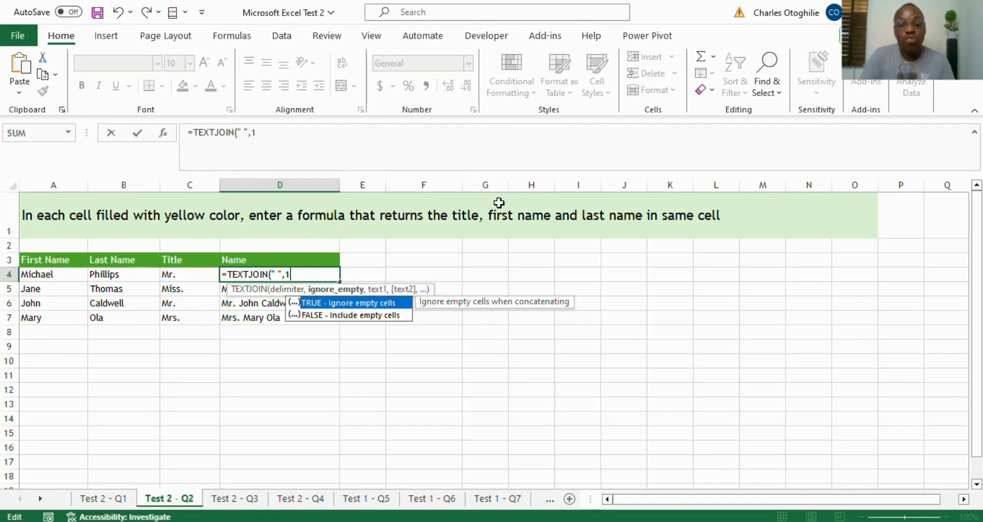
text(,)
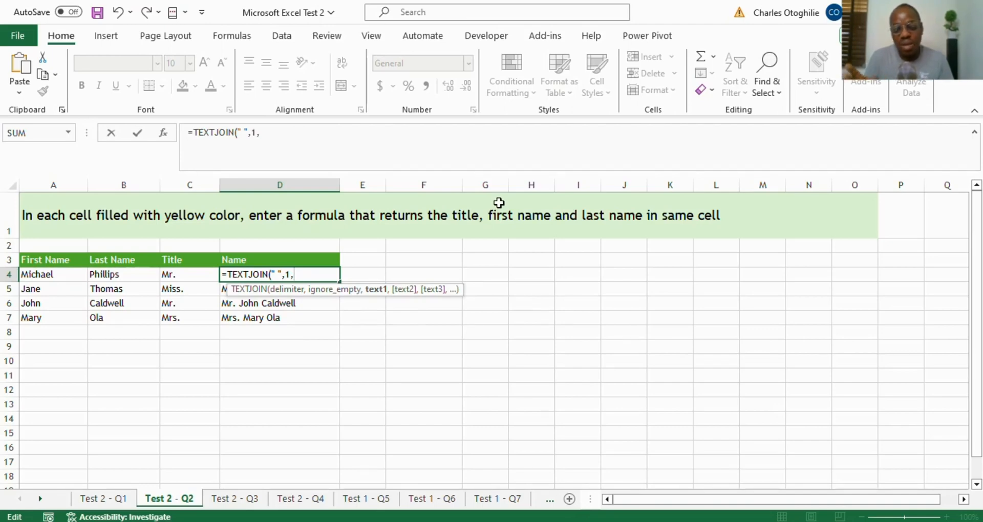
key(BackSpace)
key(BackSpace)
key(BackSpace)
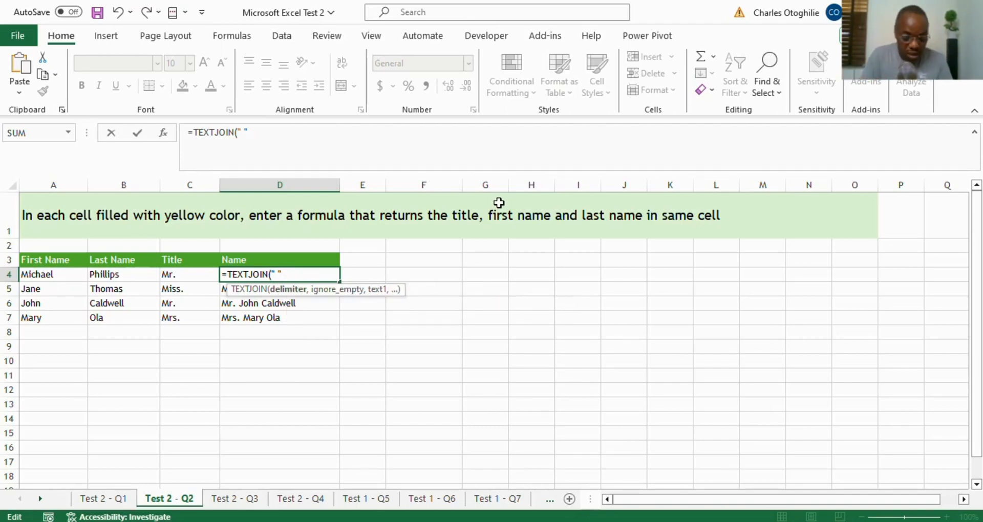
text(,)
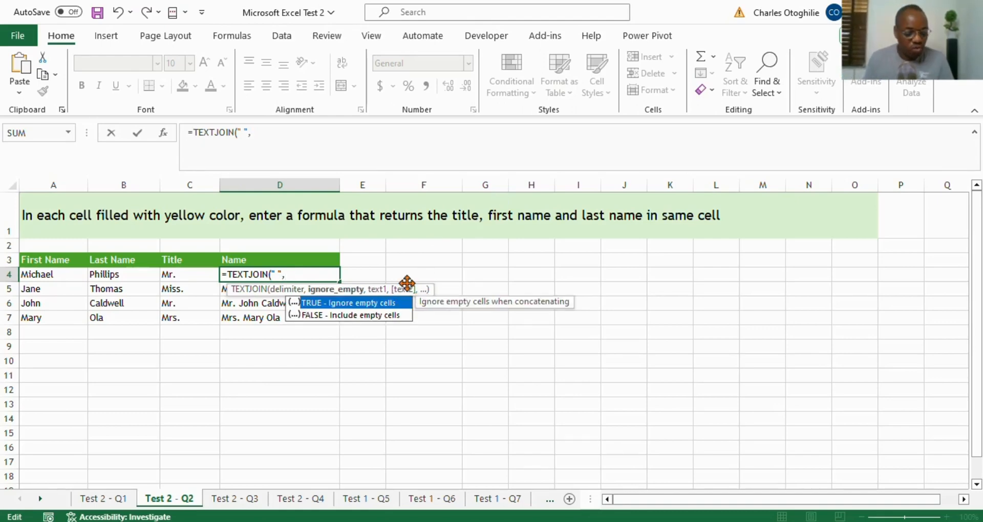
text(1,)
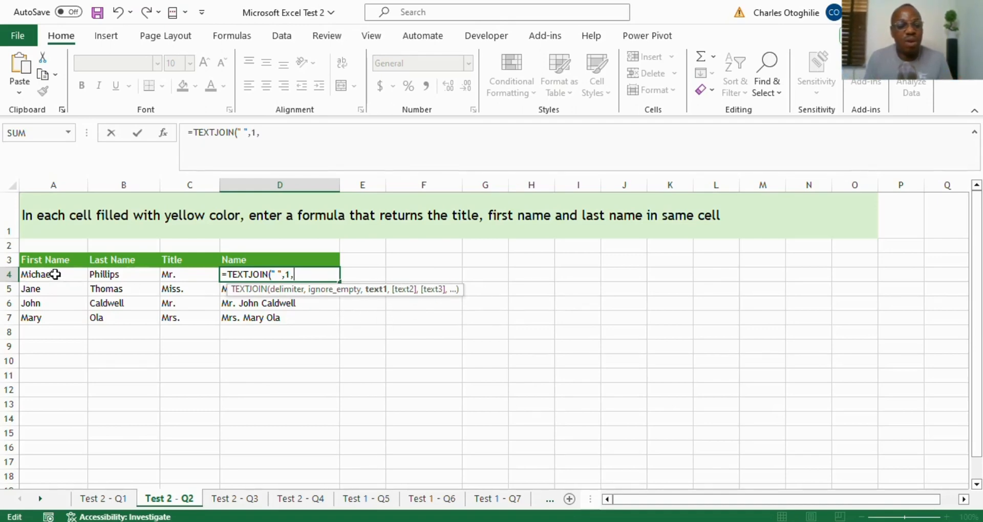
Complete D4's formula with the range A4:C4 as =TEXTJOIN(" ",1,A4:C4)
drag(55, 275, 169, 272)
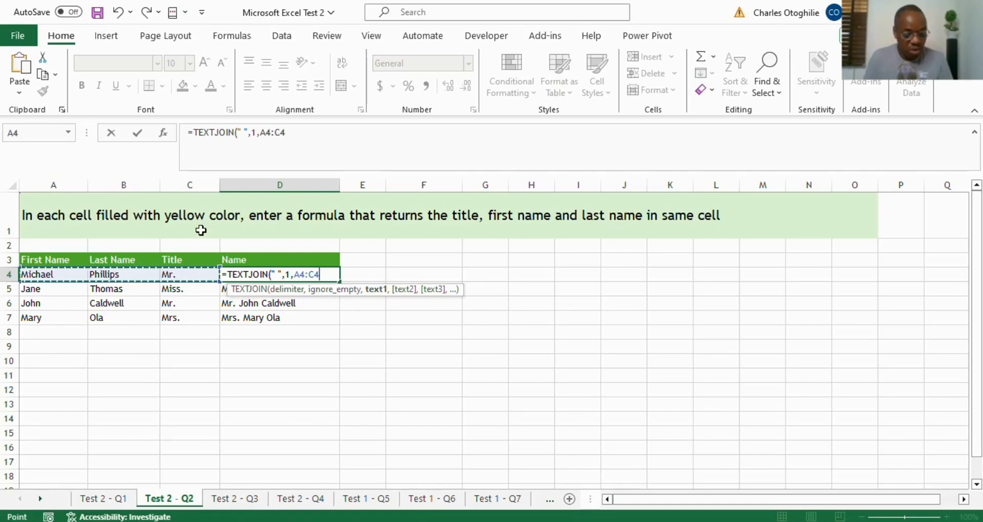
text())
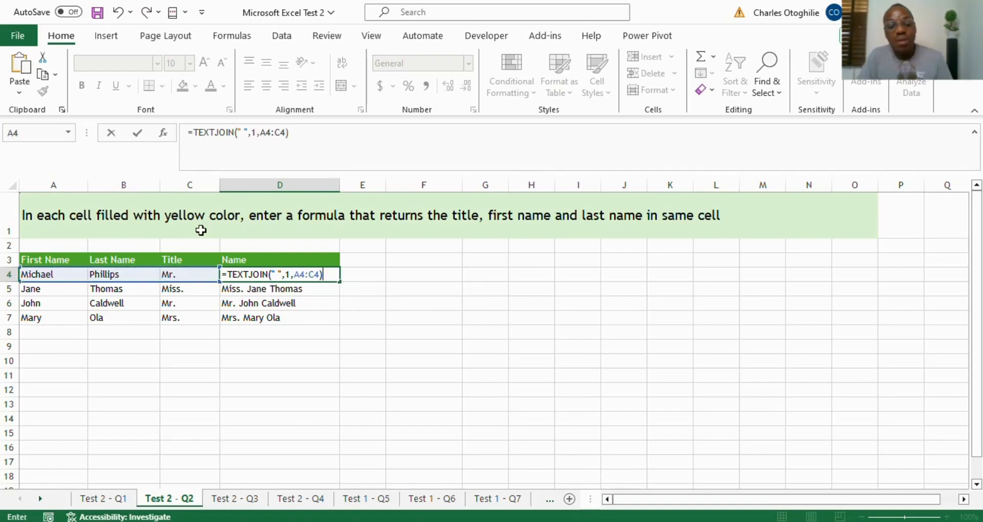
key(Return)
Fill D4's TEXTJOIN formula down through D7
key(Up)
key(Up)
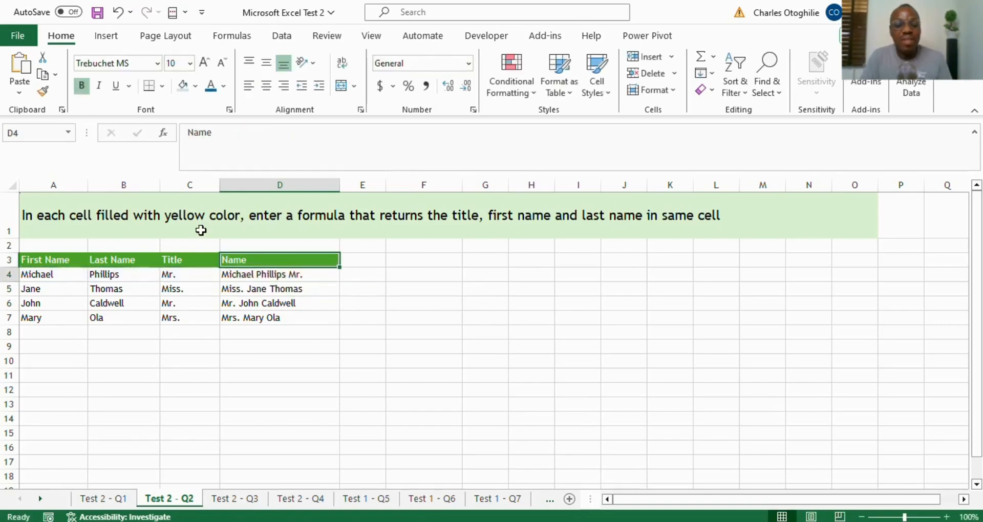
key(Down)
key(shift+Down)
key(shift+Down)
key(shift+Down)
key(ctrl+d)
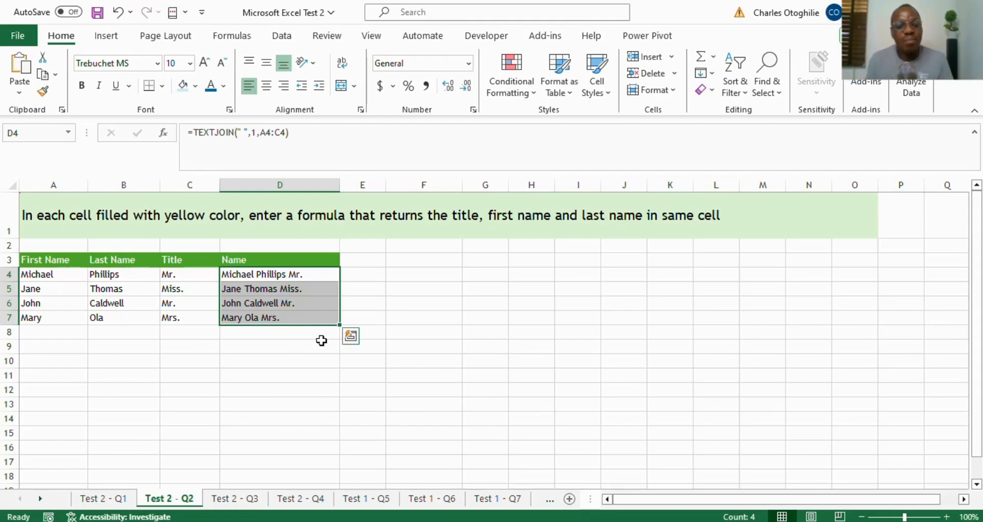
Edit D4's formula to =TEXTJOIN(" ",1,C4,A4:B4) so the title comes before the first and last name
click(276, 273)
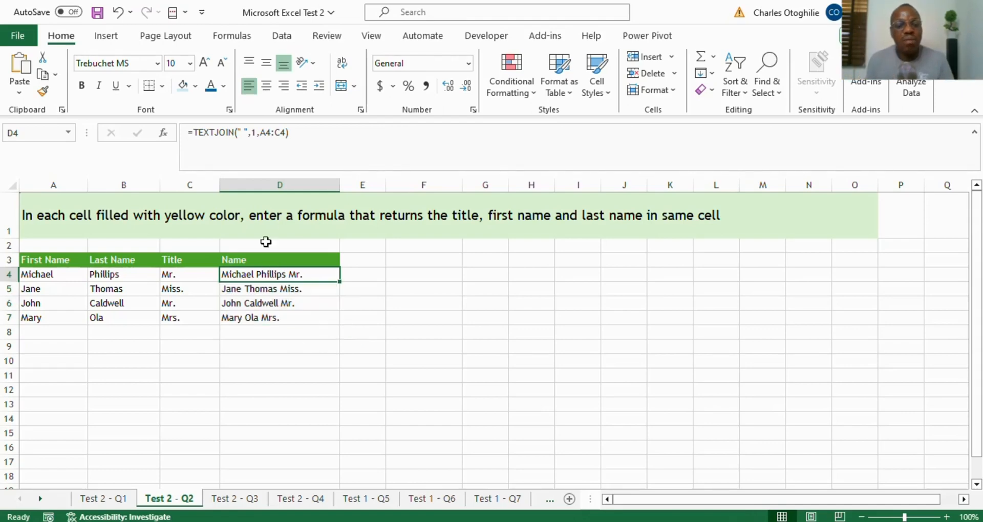
click(271, 133)
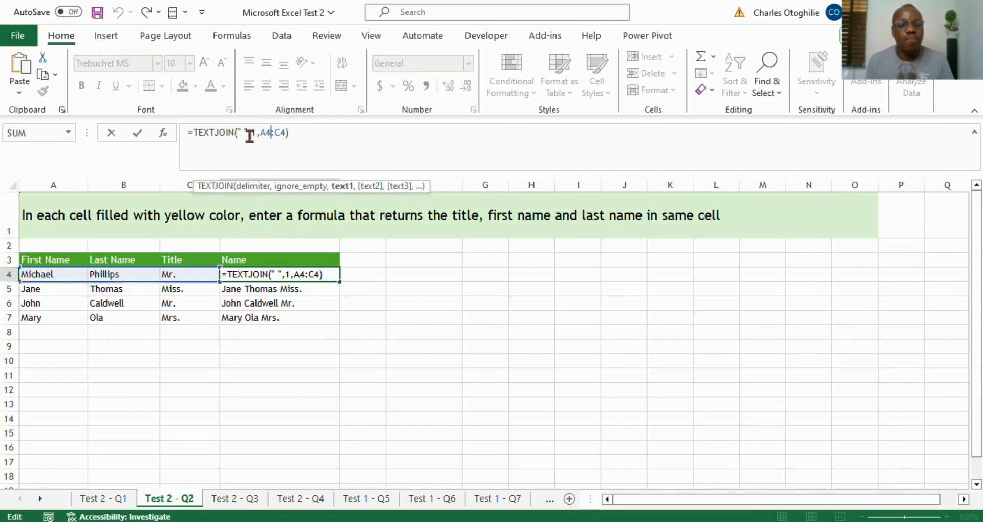
click(173, 274)
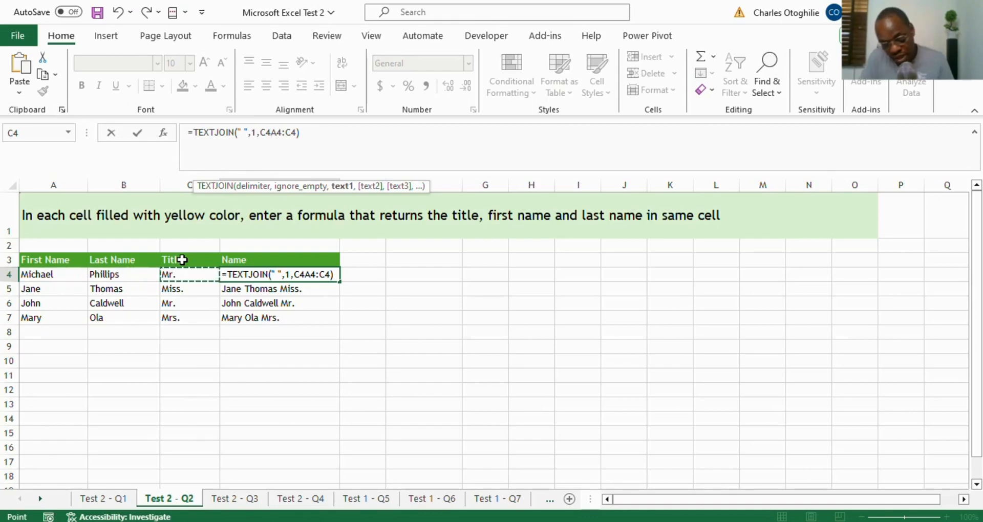
text(,)
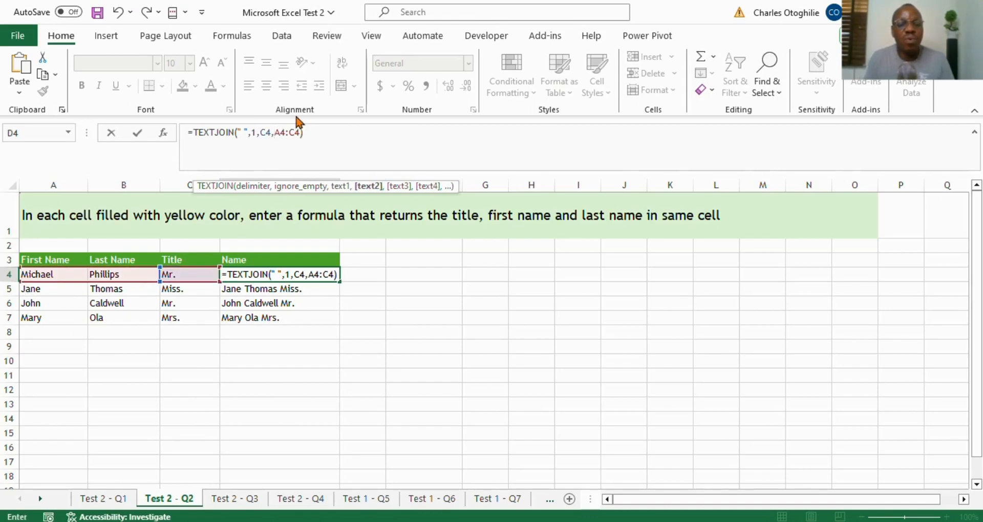
click(295, 138)
key(BackSpace)
text(B)
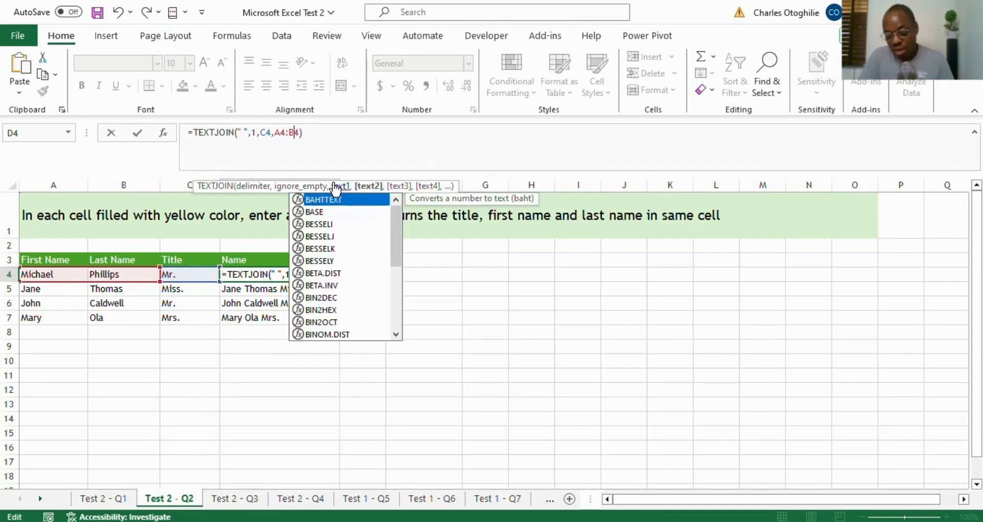
key(Return)
Fill the corrected title-first TEXTJOIN formula from D4 down to D7 and deselect the range
key(Up)
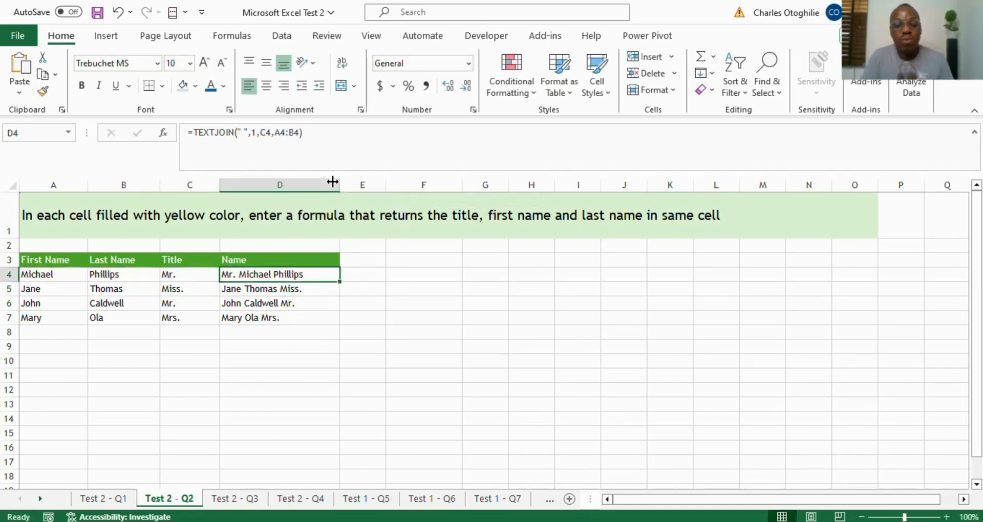
key(ctrl+shift+Down)
key(ctrl+d)
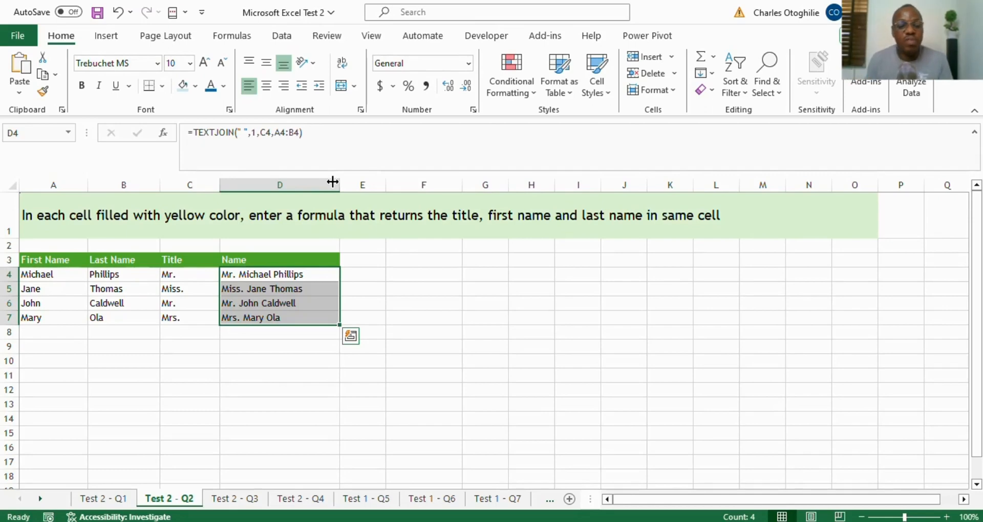
click(303, 332)
click(357, 366)
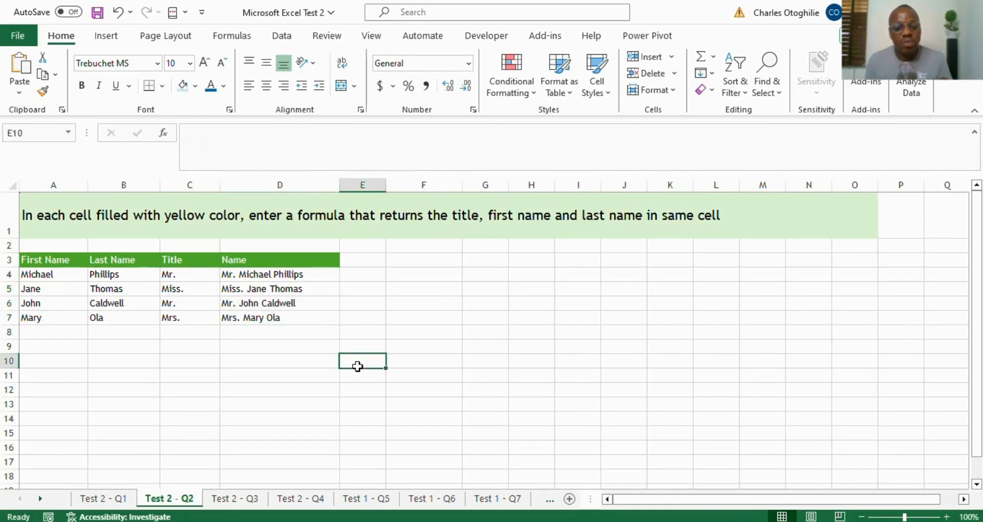
Switch to the Test 2 - Q3 sheet and read its two instructions along with the Sales Details and Summary tables
click(235, 499)
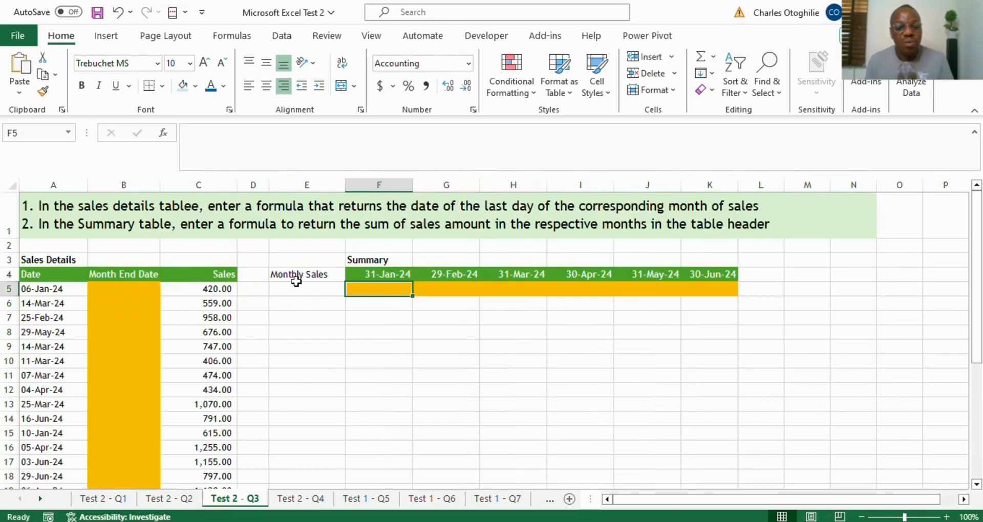
click(208, 297)
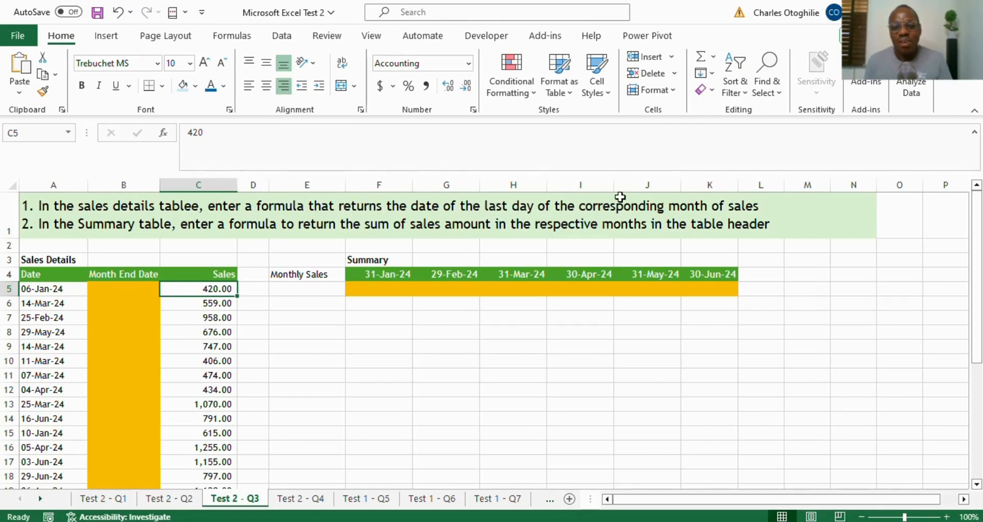
click(47, 291)
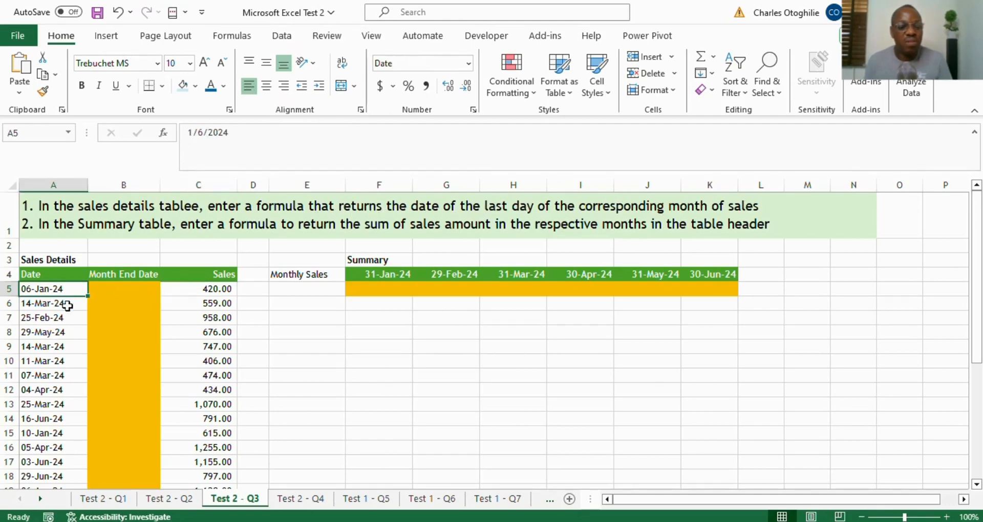
Enter =EOMONTH(A5,0) in B5 to return the month-end date for the first sales date
click(128, 278)
click(122, 290)
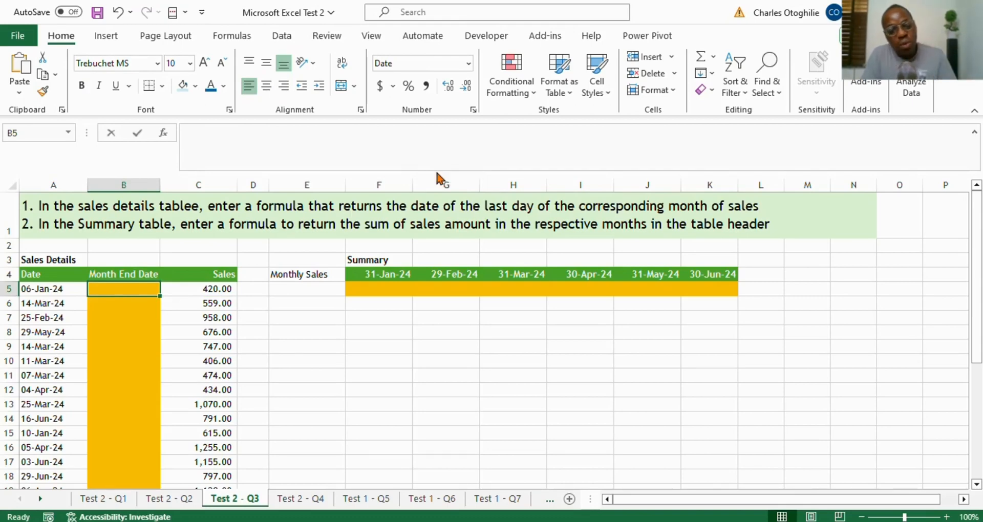
text(=)
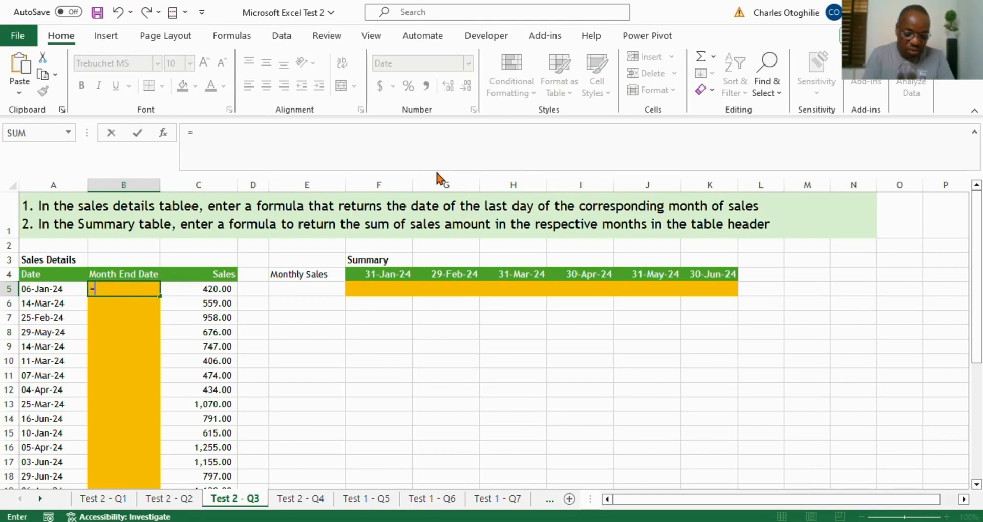
text(eo)
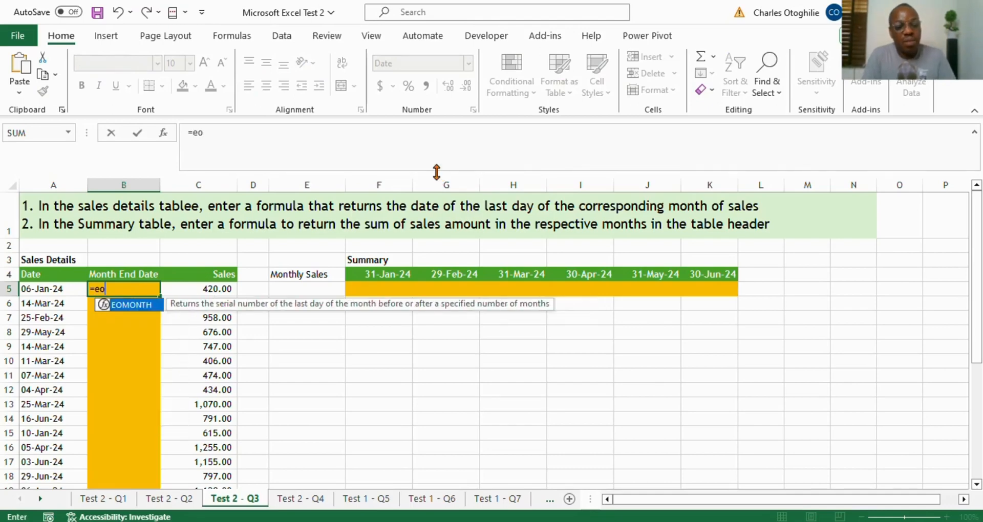
key(Tab)
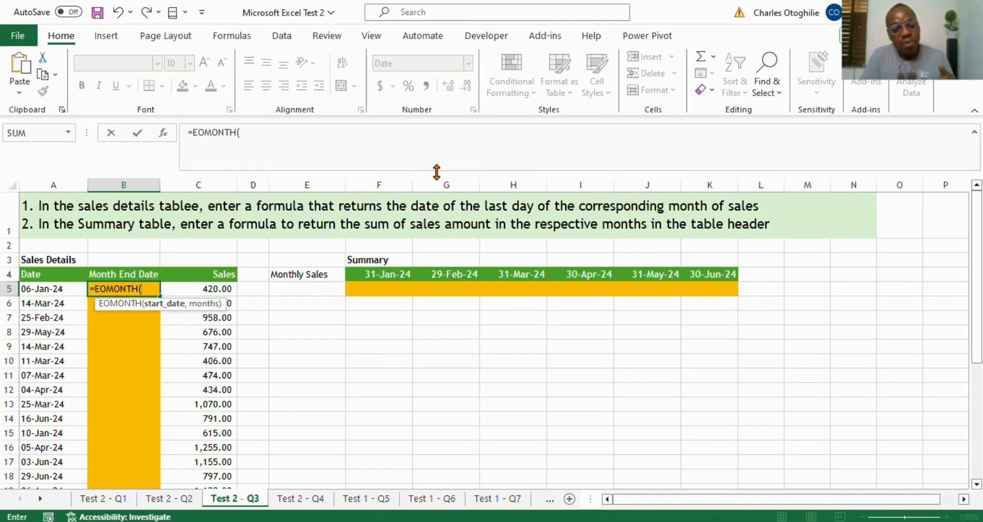
key(Left)
text(,)
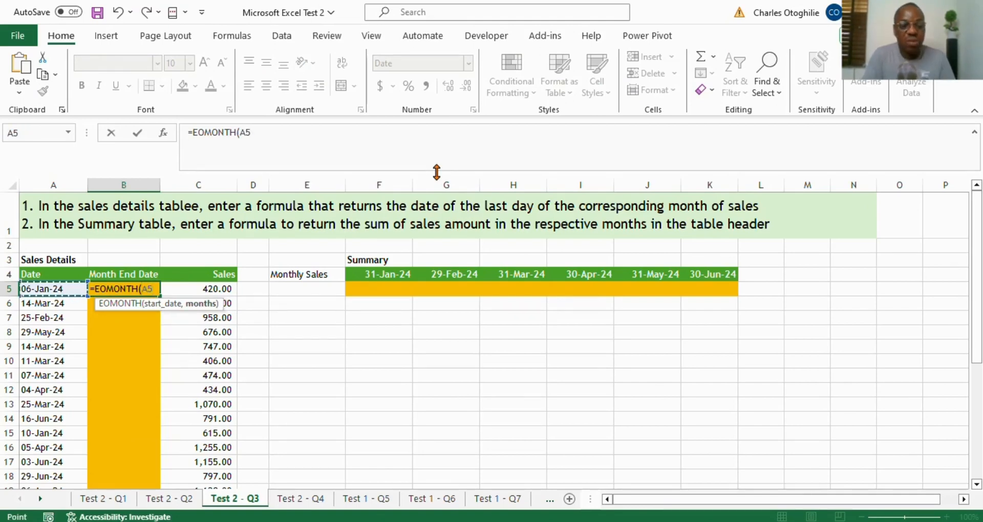
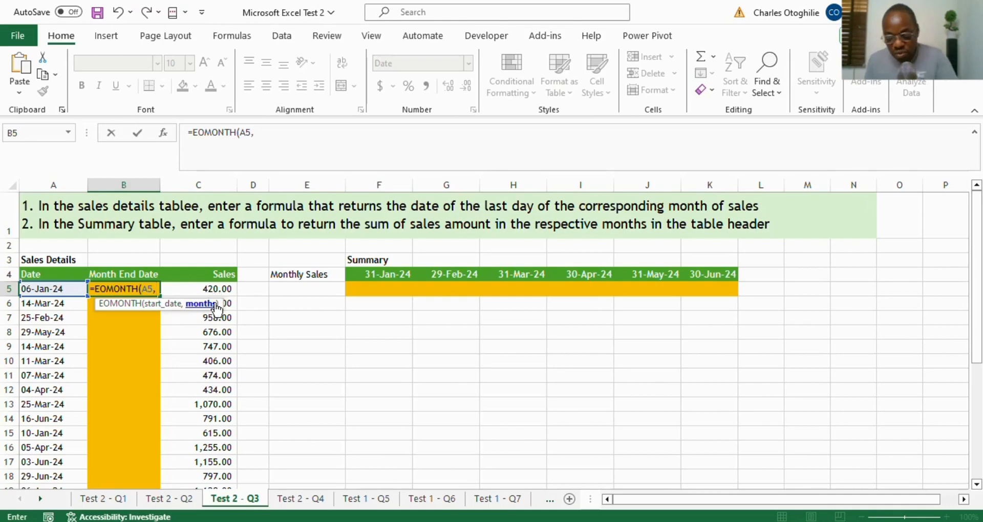
text(0)
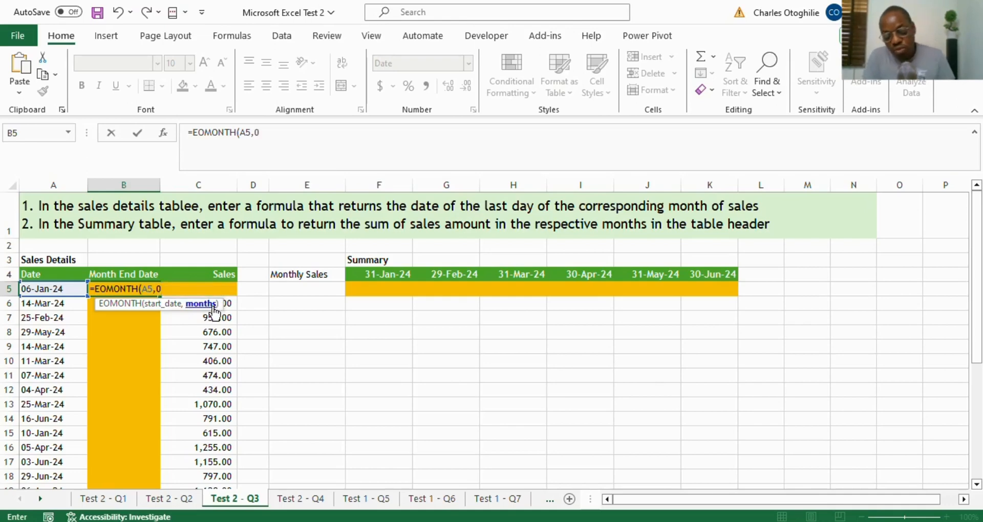
text())
key(Return)
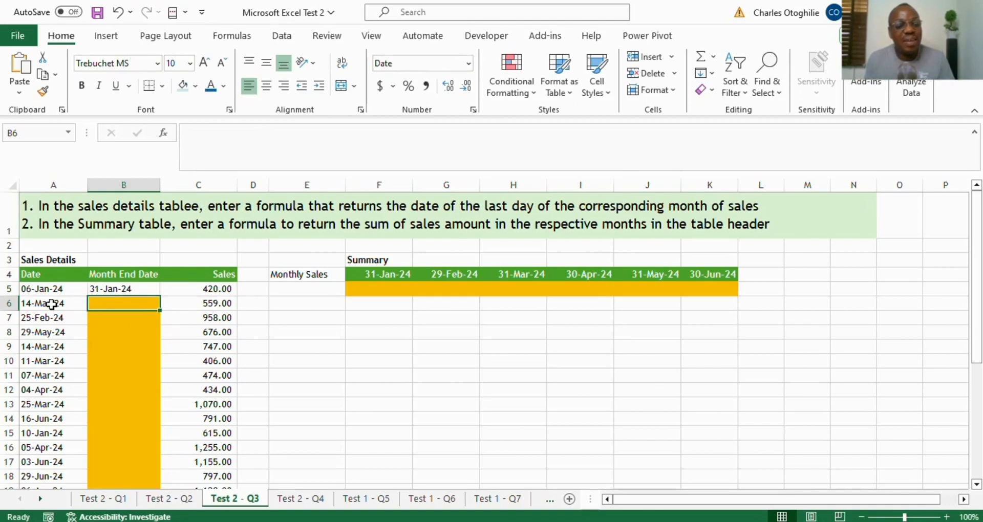
Fill B5's EOMONTH formula down the Month End Date column through row 32
click(49, 291)
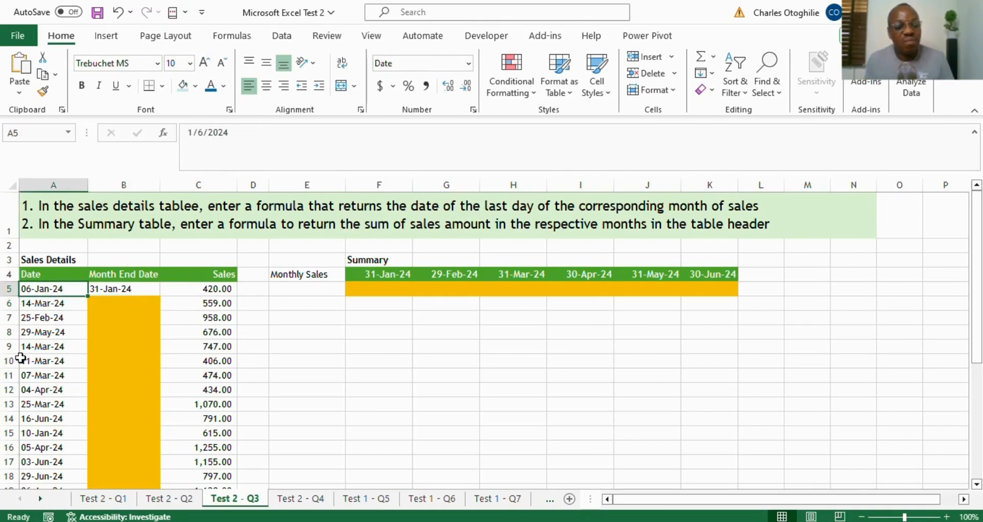
click(135, 288)
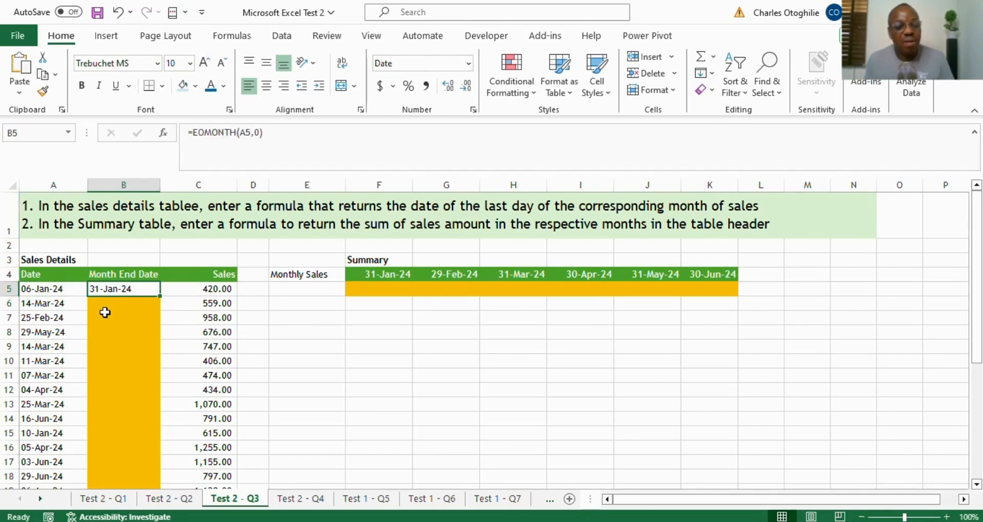
double_click(159, 296)
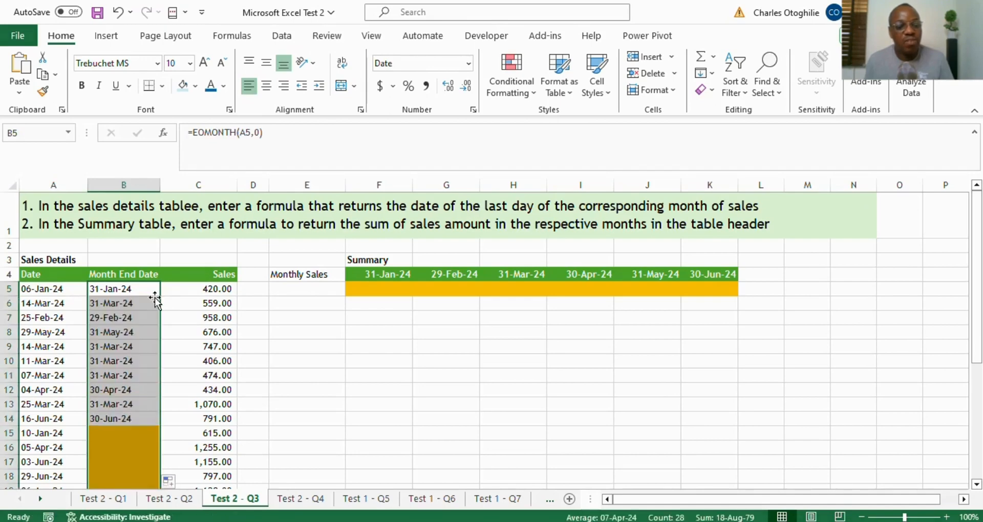
click(149, 330)
scroll(238, 274, down, 3)
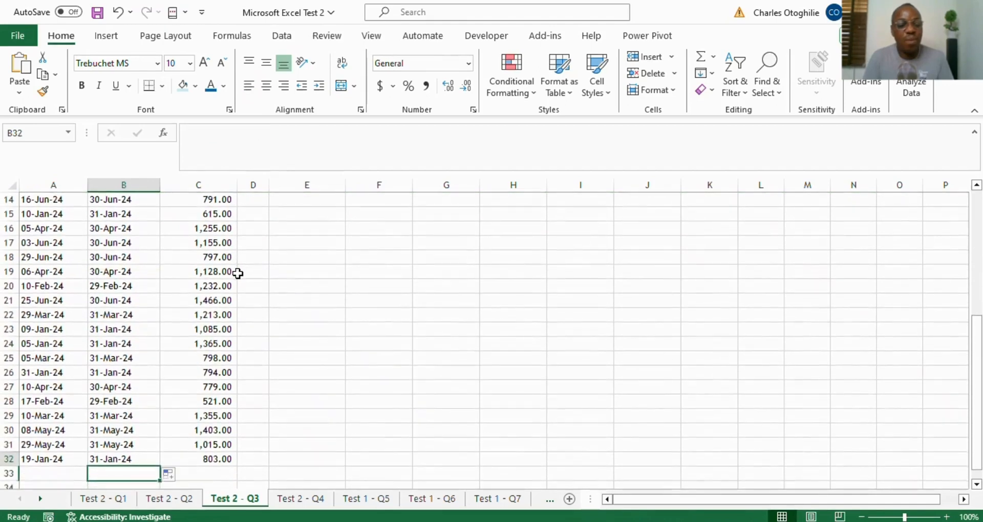
Review the filled month-end dates in column B from the first row to the last and back up
key(Up)
key(Up)
key(Up)
key(Up)
key(ctrl+Up)
key(Down)
key(Down)
key(ctrl+Down)
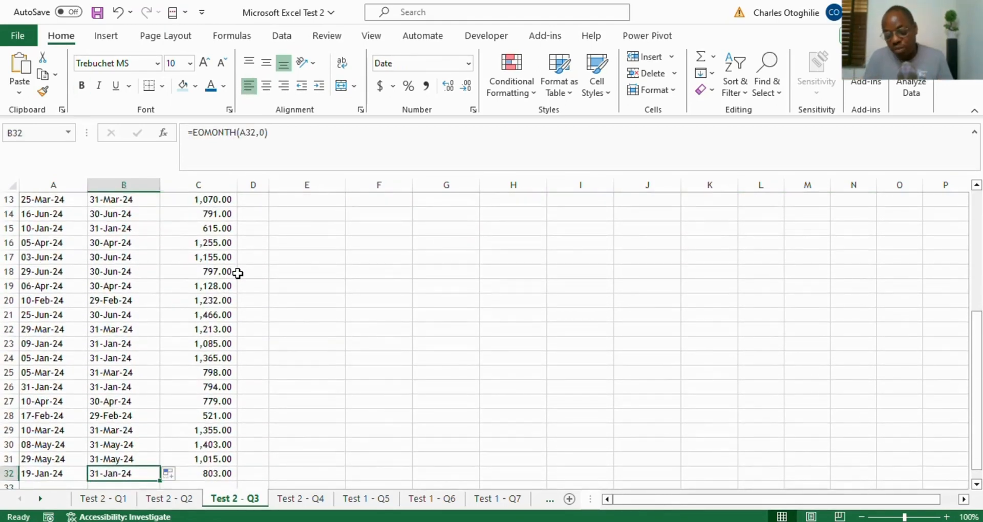
key(Up)
key(Up)
key(Up)
key(Up)
key(Up)
key(Up)
key(Up)
key(Up)
key(Up)
key(Up)
key(Up)
key(Up)
key(Up)
key(Up)
key(Up)
key(Up)
key(Up)
key(Up)
key(Up)
key(Up)
key(Up)
key(Up)
key(Up)
key(Up)
key(Up)
key(Up)
key(Up)
key(Up)
key(Up)
key(Up)
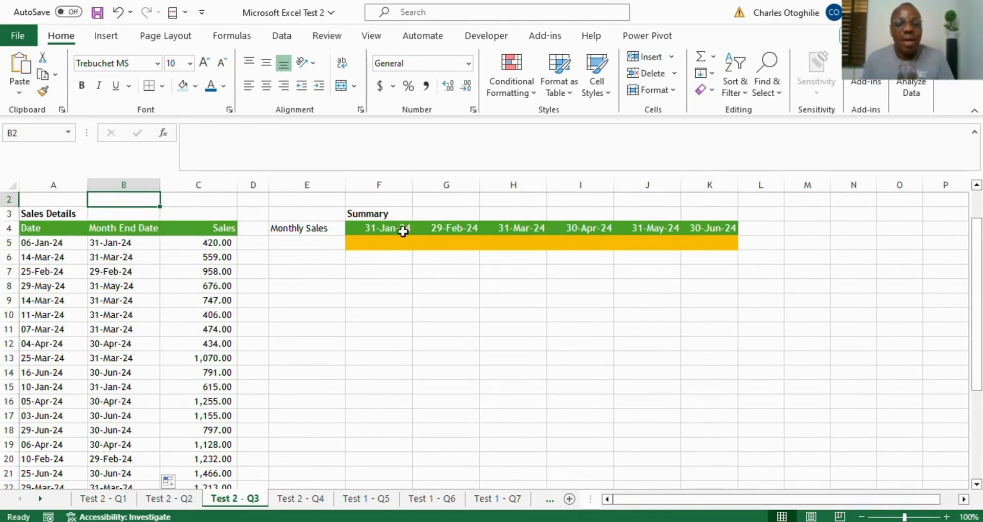
Compare the month-end dates in column B with the Summary table's header dates in F4:K4
click(403, 232)
click(130, 258)
click(131, 364)
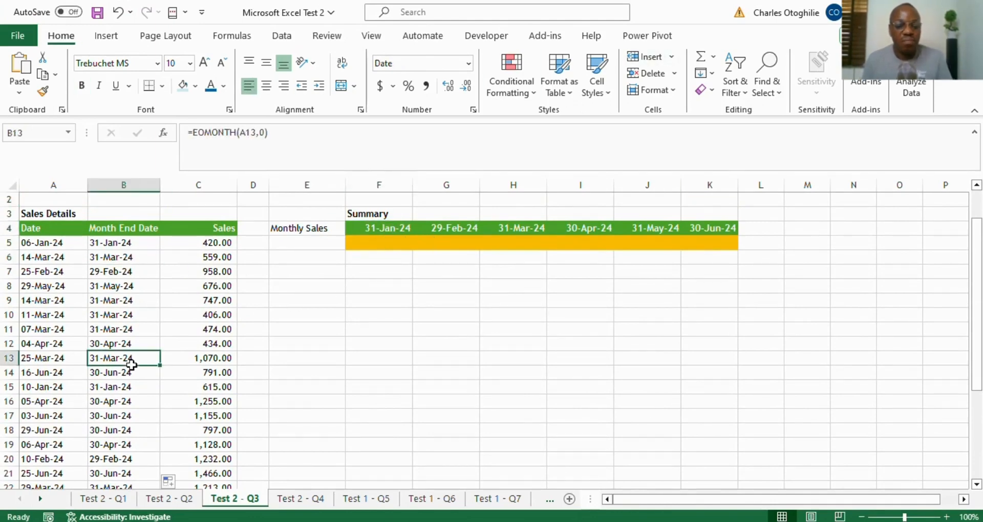
click(148, 286)
click(393, 231)
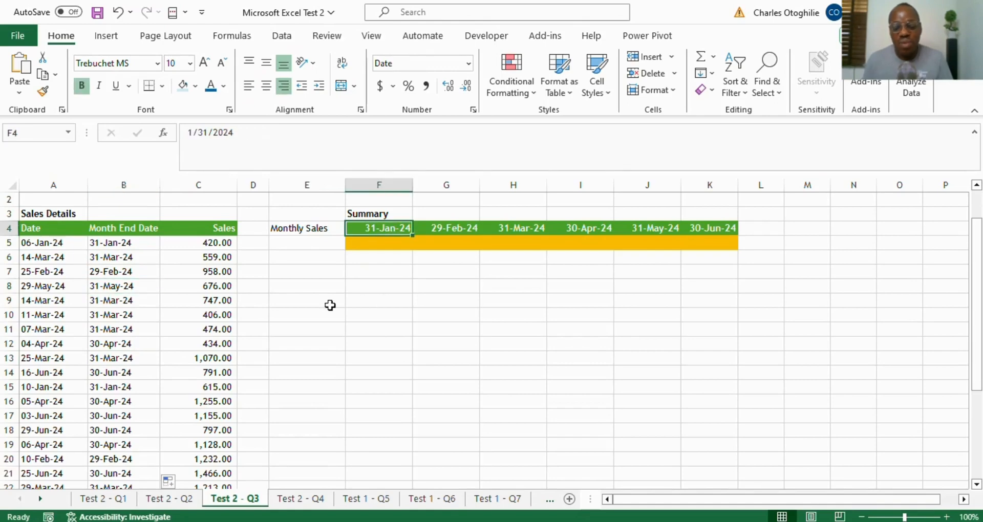
key(Right)
key(Right)
key(Right)
key(Right)
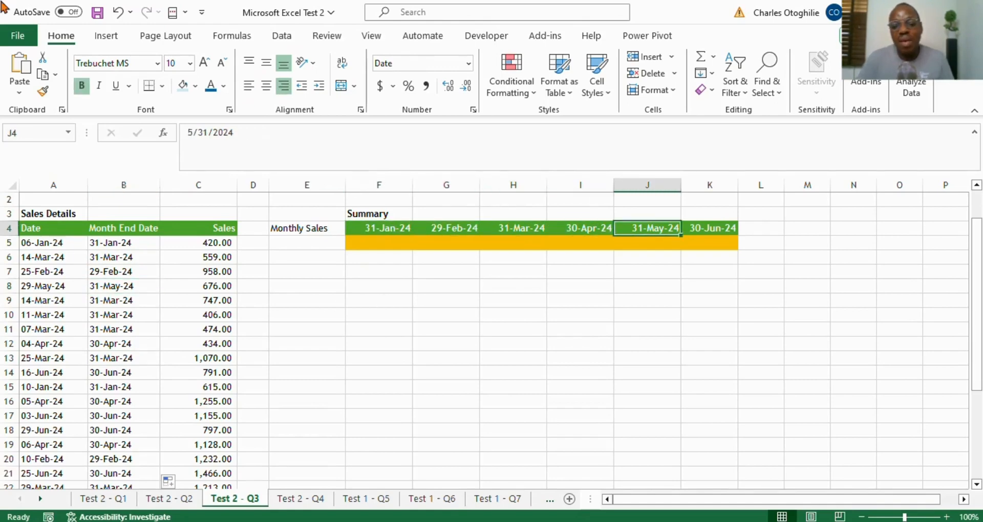
key(Right)
key(Left)
key(Left)
key(Left)
key(Left)
key(Left)
key(Left)
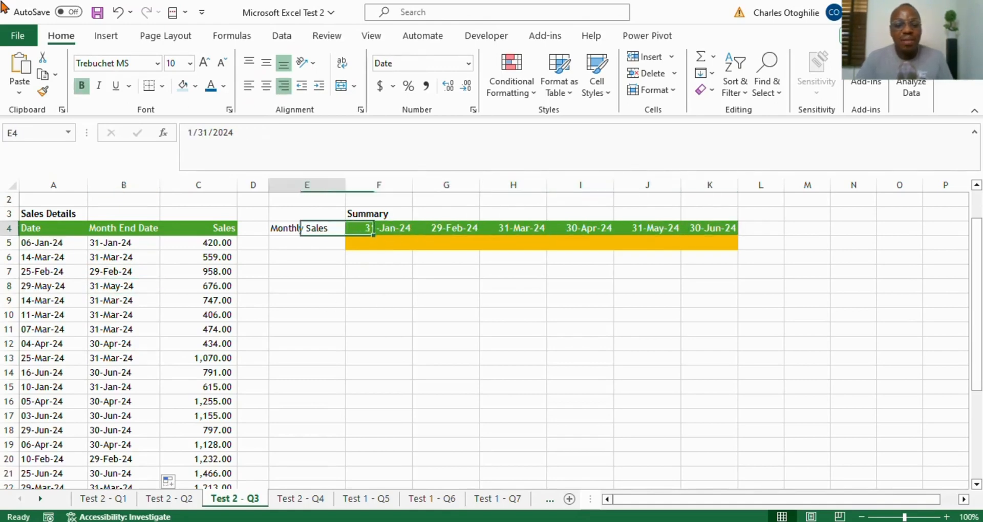
key(Right)
key(Down)
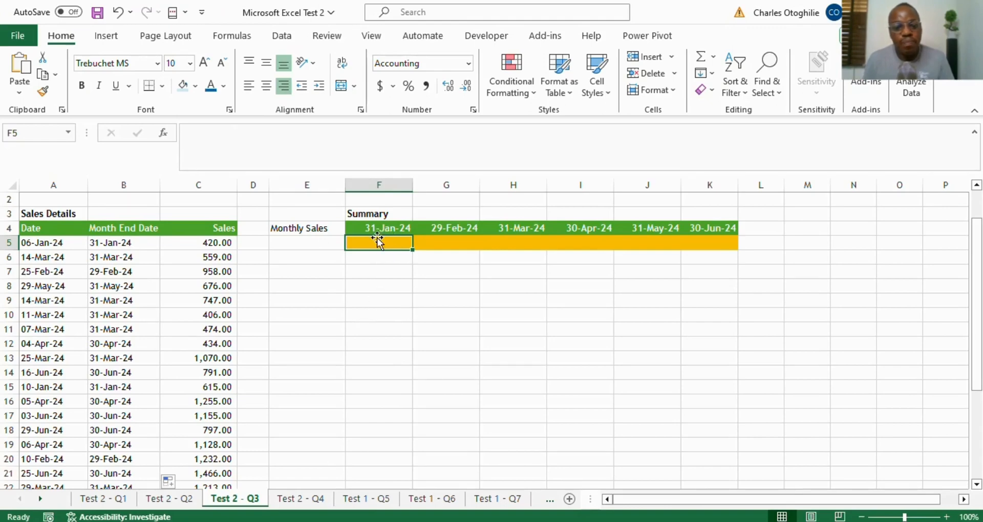
key(Down)
key(Down)
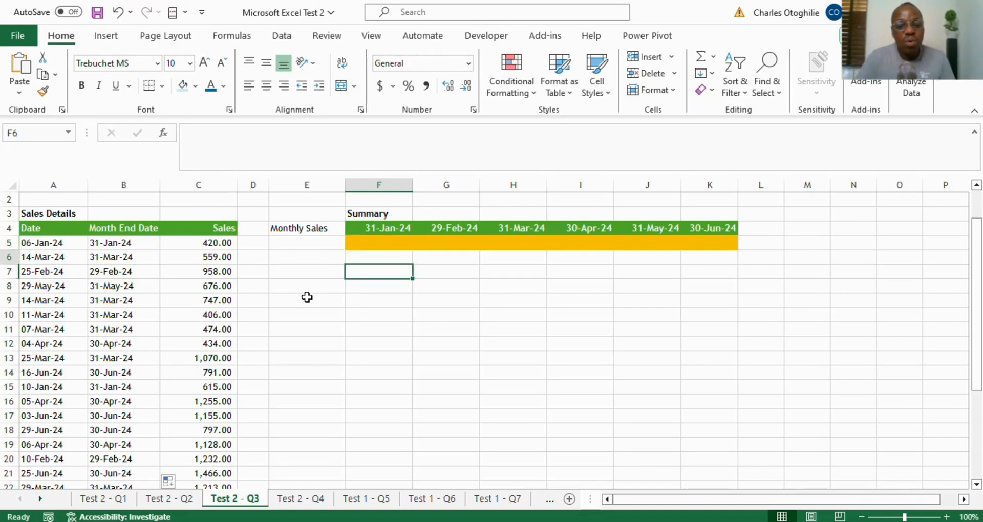
Begin a SUMIFS formula in F5 with the Sales amounts as the absolute sum range $C$5:$C$32
key(Up)
key(Up)
key(Up)
key(Down)
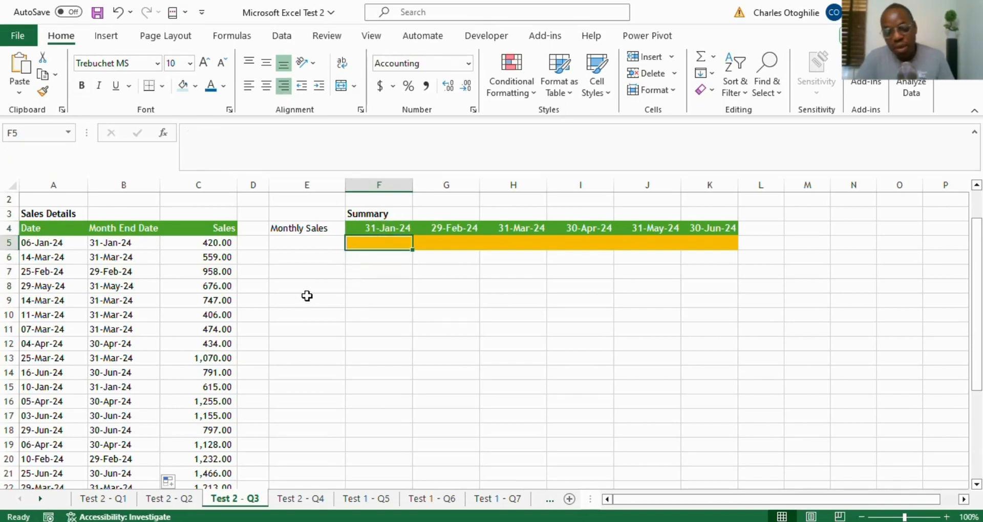
text(=)
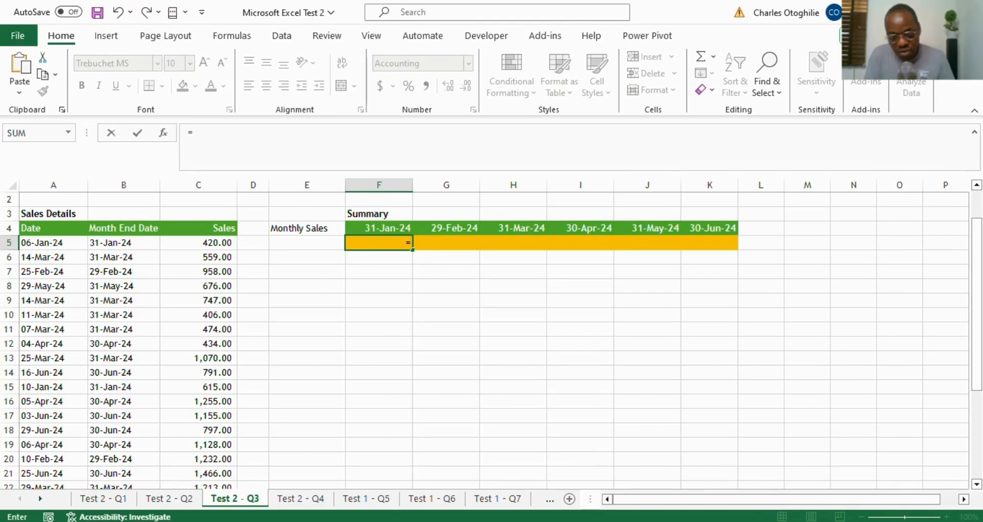
text(sumif)
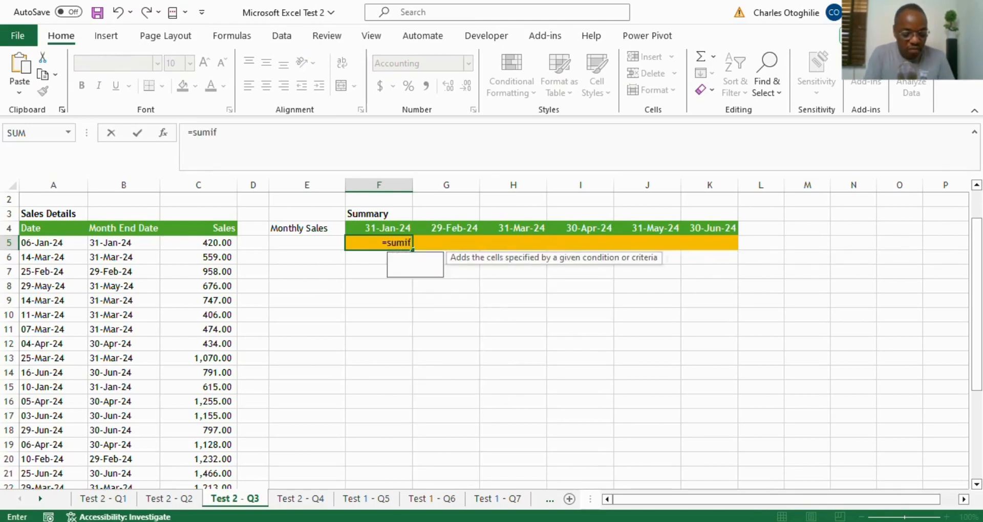
text(s()
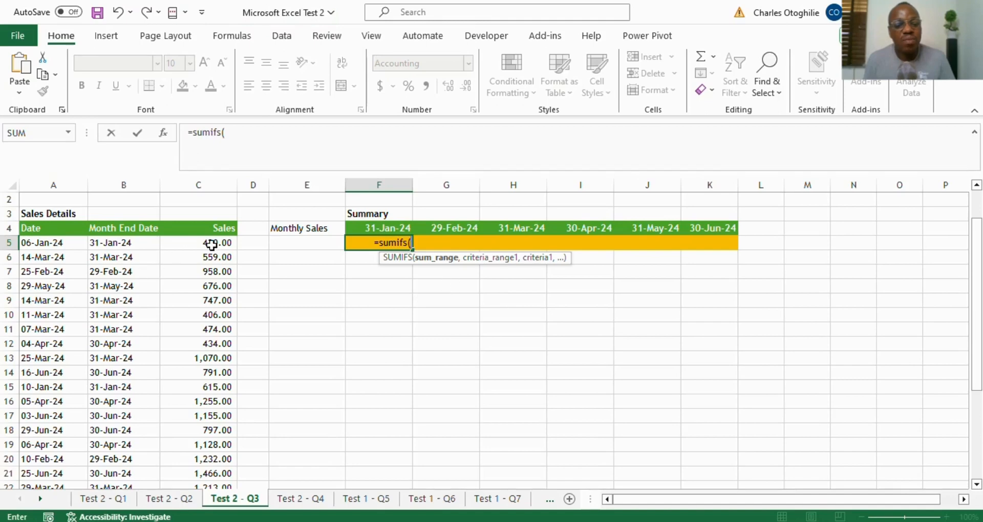
drag(211, 245, 197, 461)
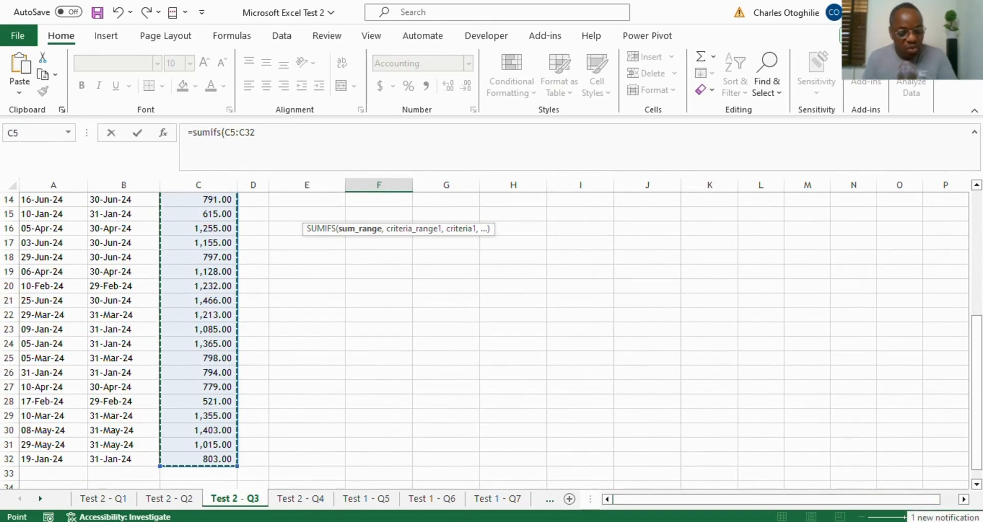
key(F4)
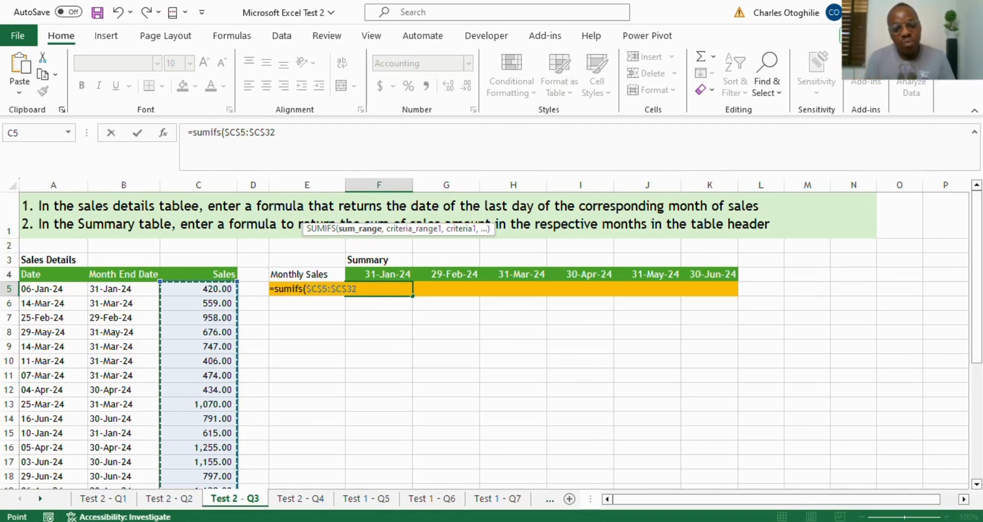
text(,)
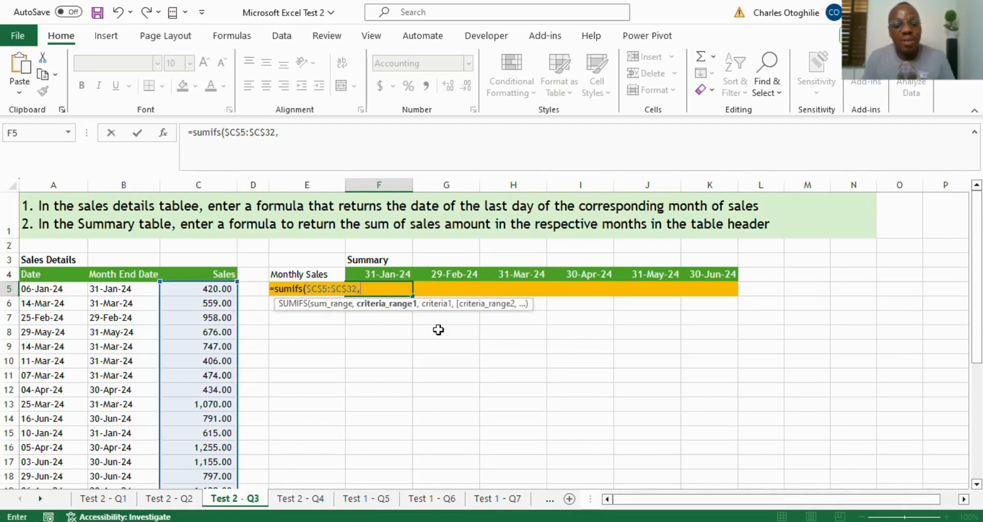
Complete F5's SUMIFS formula with the absolute criteria range $B$5:$B$32 and header date F4 as the criterion
drag(120, 297, 148, 466)
scroll(349, 219, up, 5)
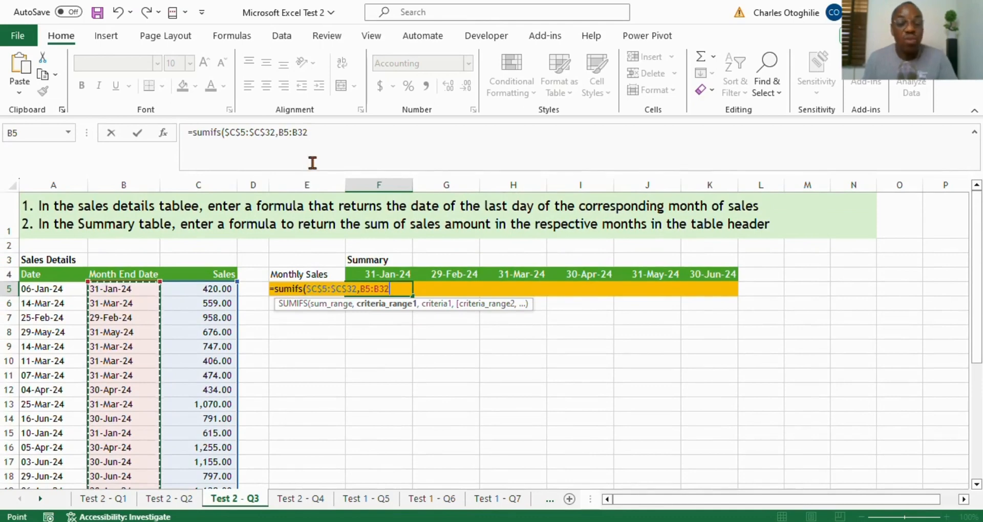
key(F4)
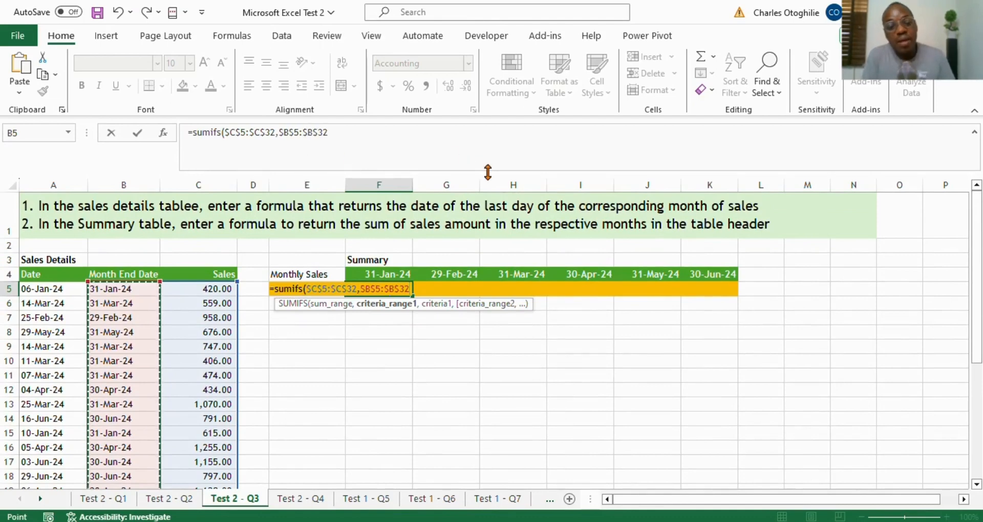
text(,)
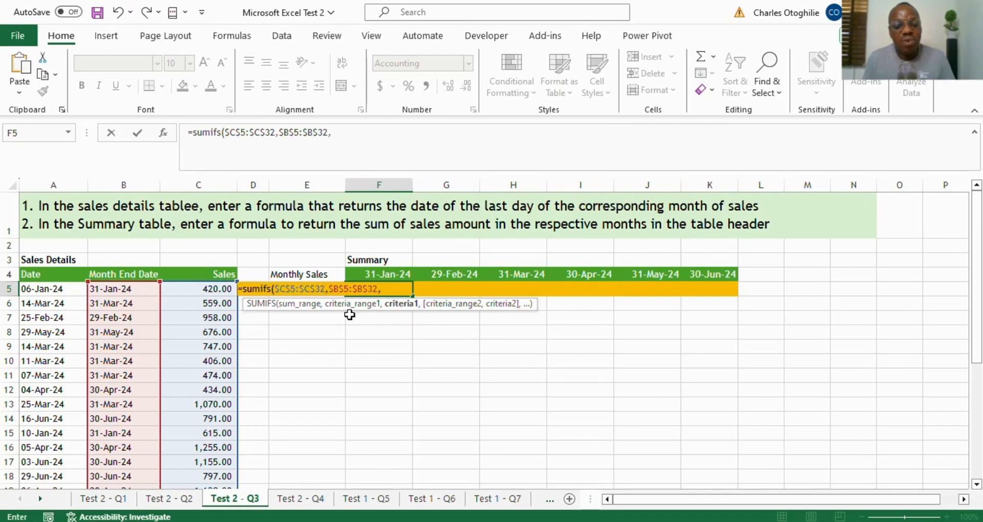
scroll(128, 479, down, 5)
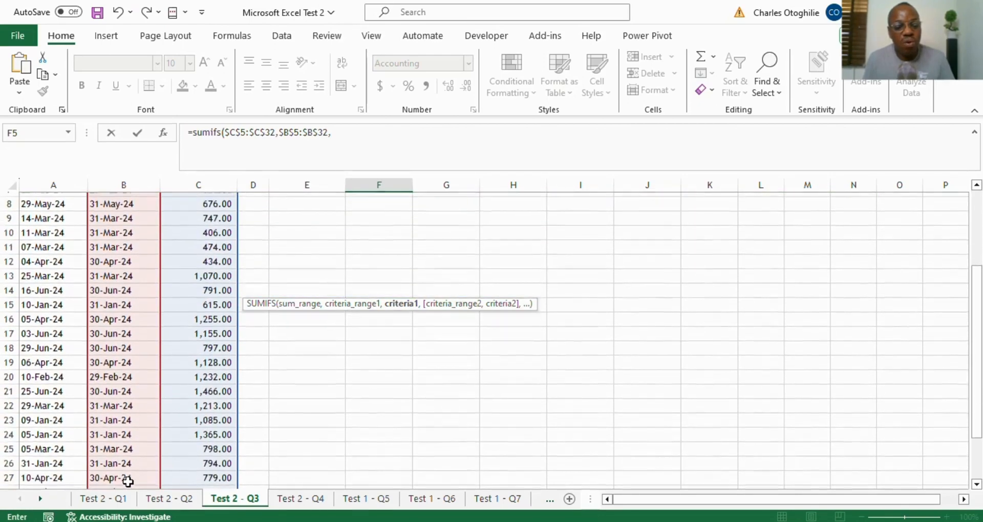
scroll(128, 482, up, 1)
scroll(128, 481, up, 4)
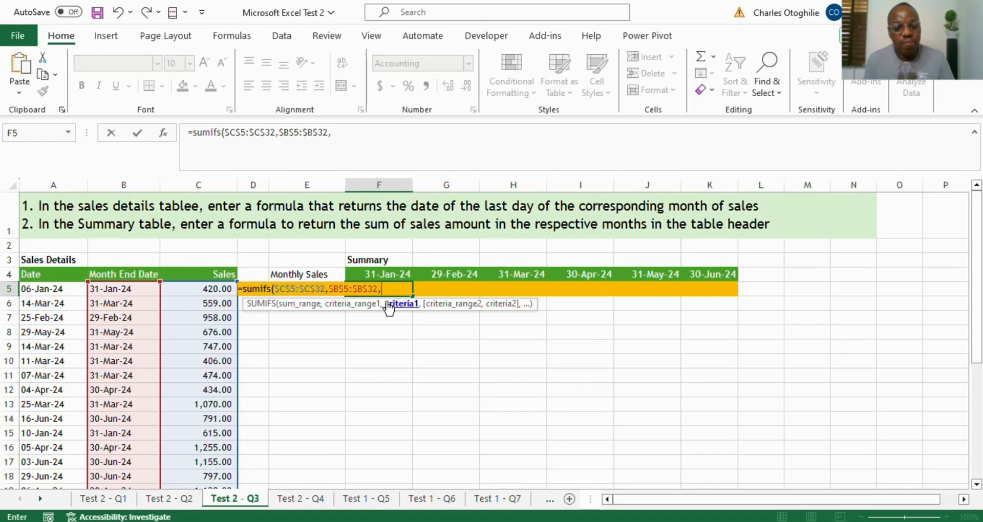
click(394, 278)
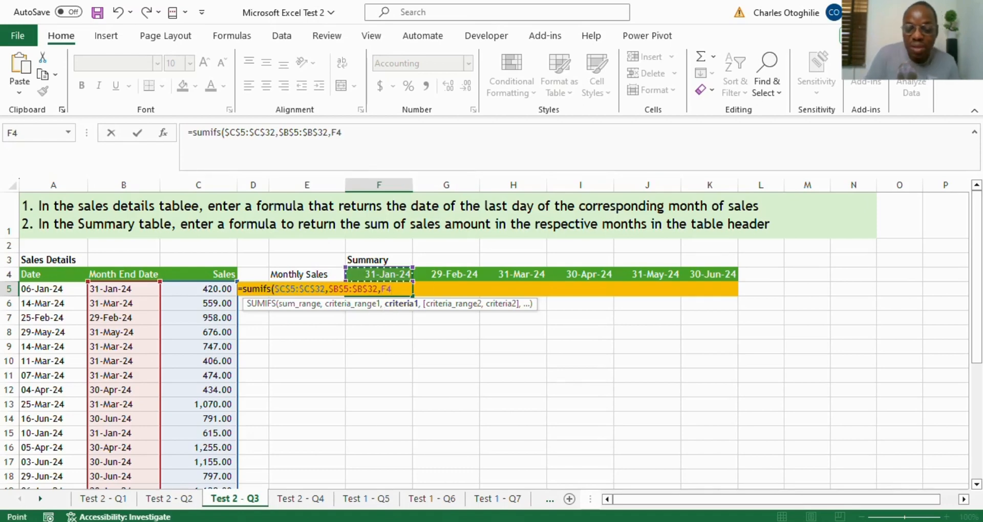
key(Return)
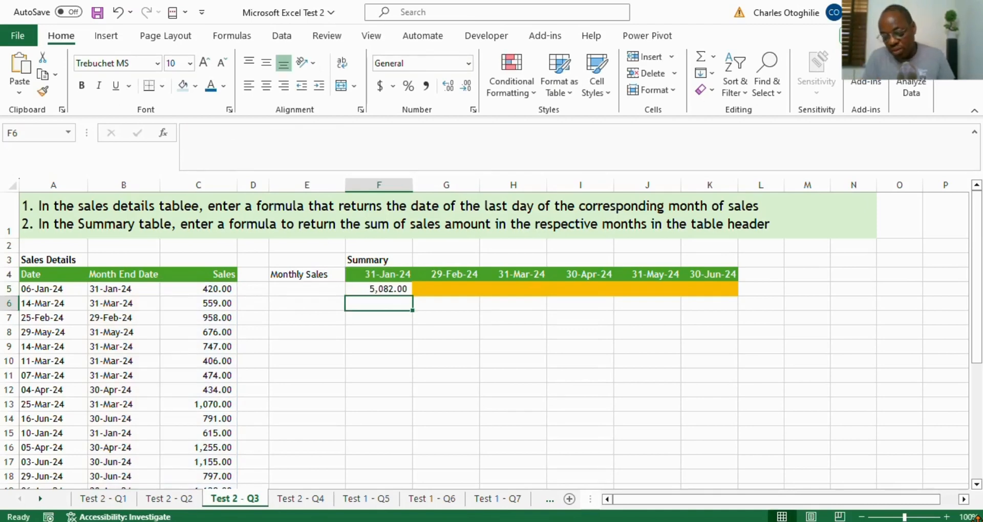
Fill F5's SUMIFS formula across the Summary table's Monthly Sales row to K5
drag(378, 289, 709, 289)
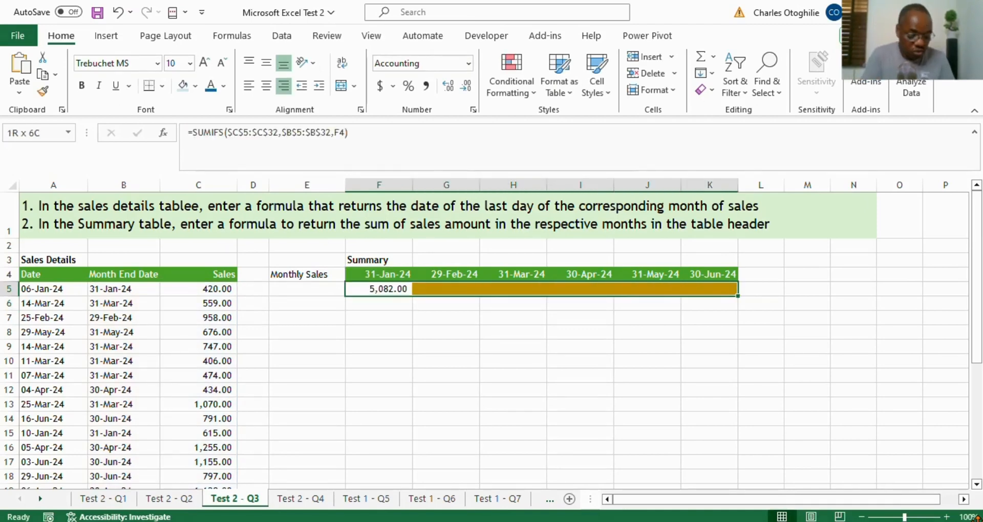
key(ctrl+r)
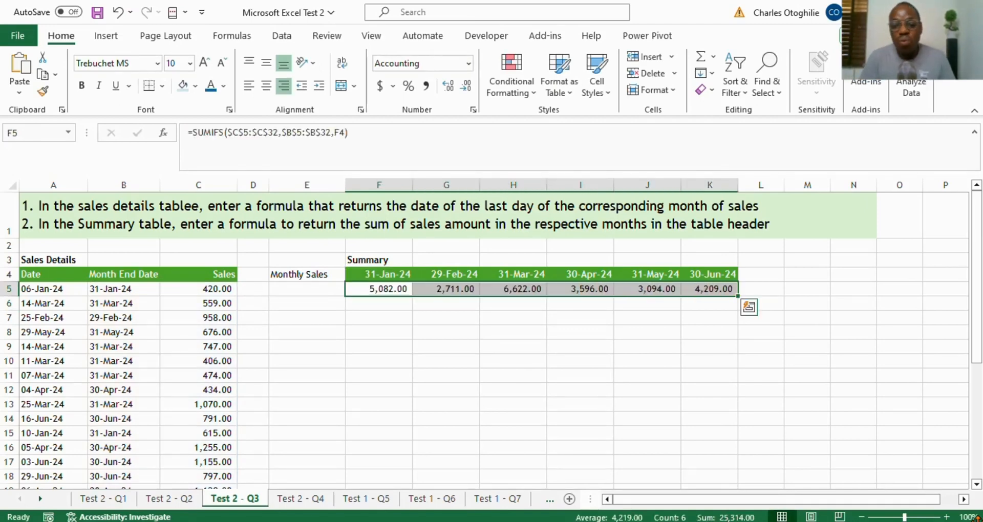
Total the Sales amounts in C5:C32 with a SUM formula in F7 as a check, and shrink the formula bar
key(Down)
key(Down)
key(Down)
key(Up)
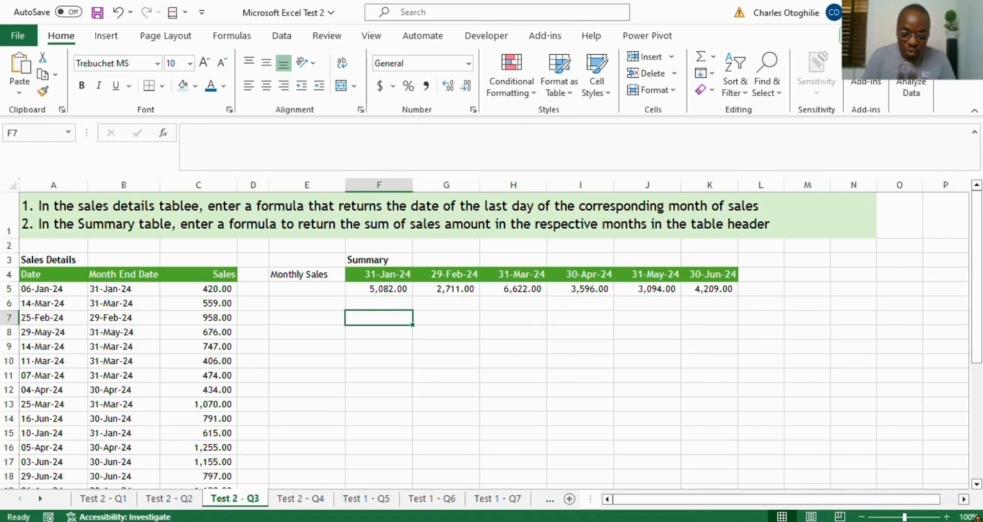
text(=Sum()
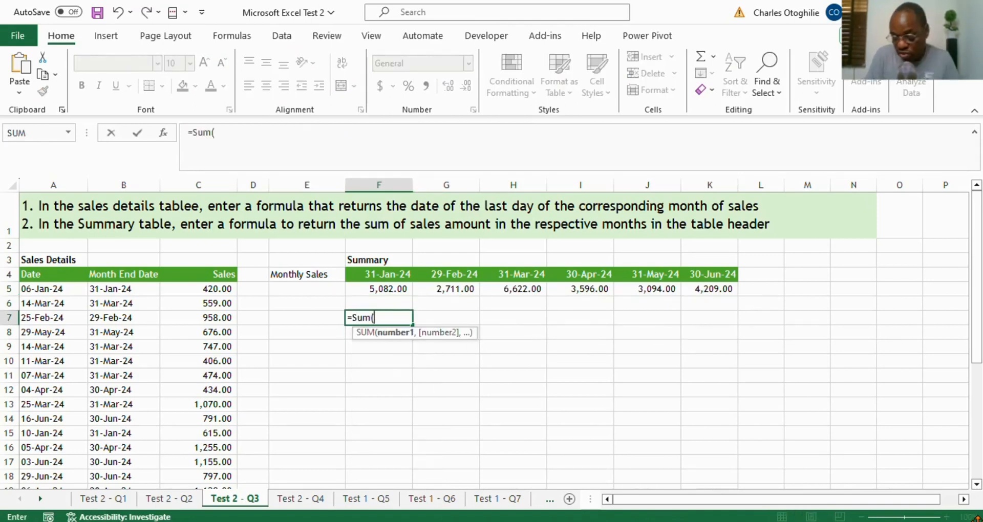
key(Left)
key(Left)
key(Left)
key(Up)
key(Up)
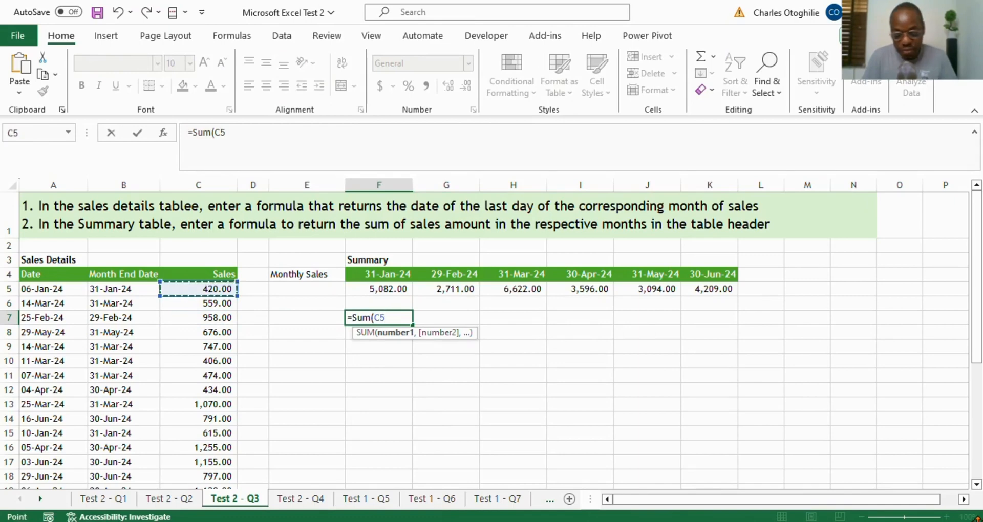
key(ctrl+shift+Down)
key(Return)
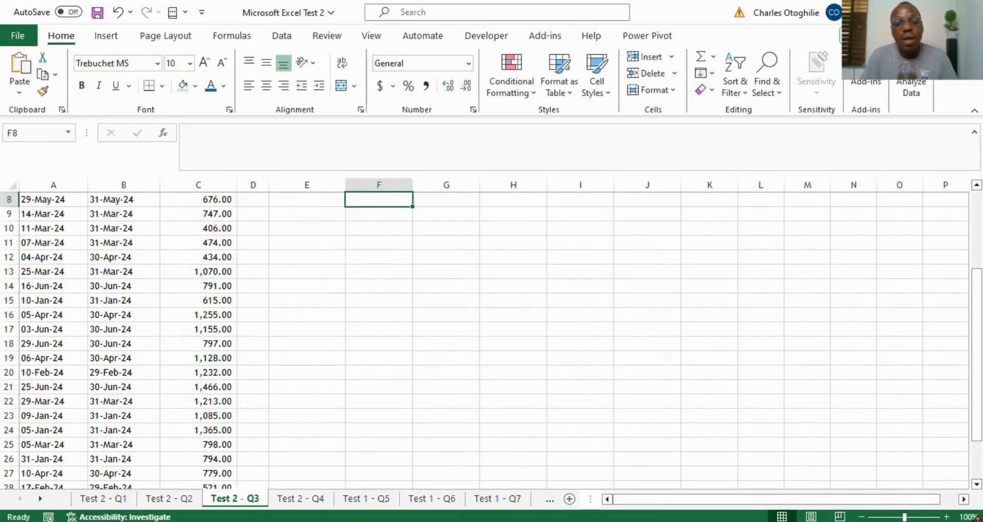
scroll(432, 337, up, 3)
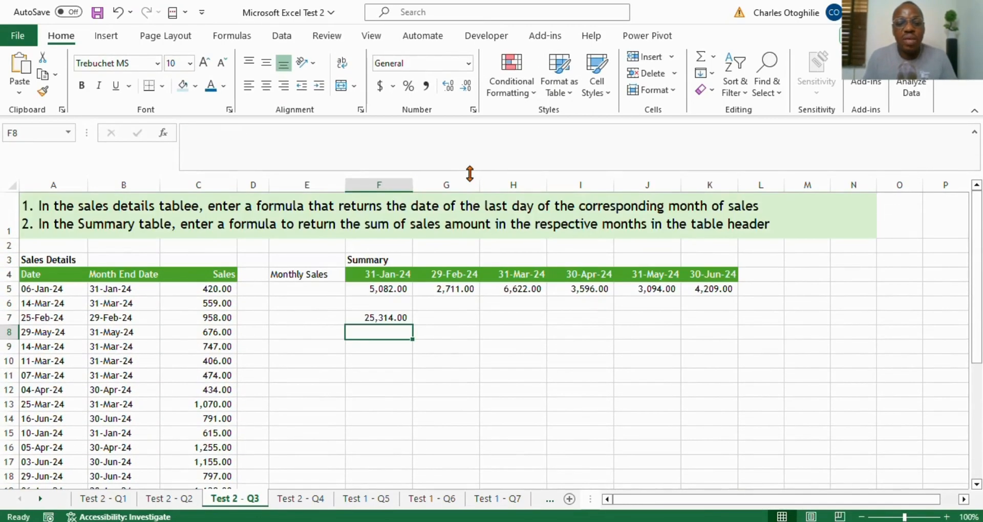
drag(470, 174, 470, 125)
click(481, 320)
click(366, 292)
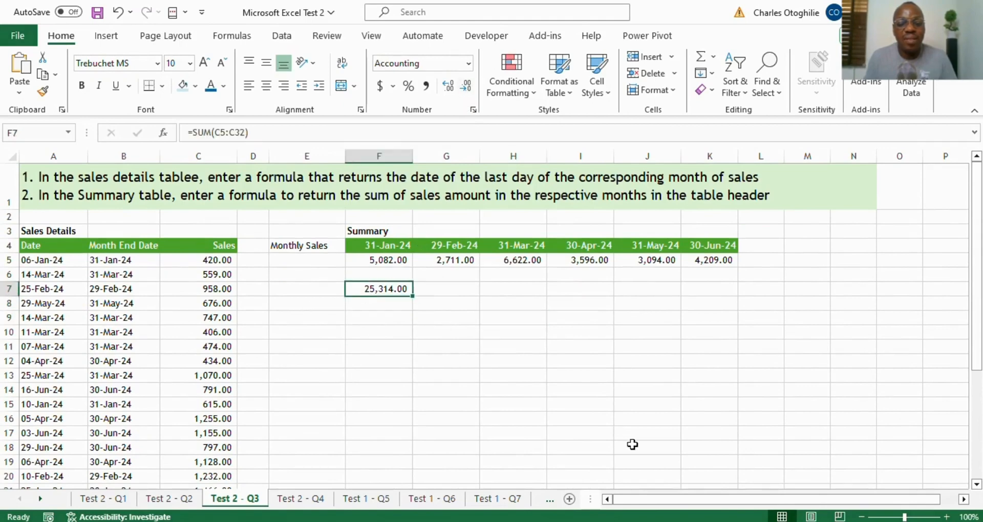
Total the monthly sums in F5:K5 with a SUM formula in F8 as a second check
click(396, 303)
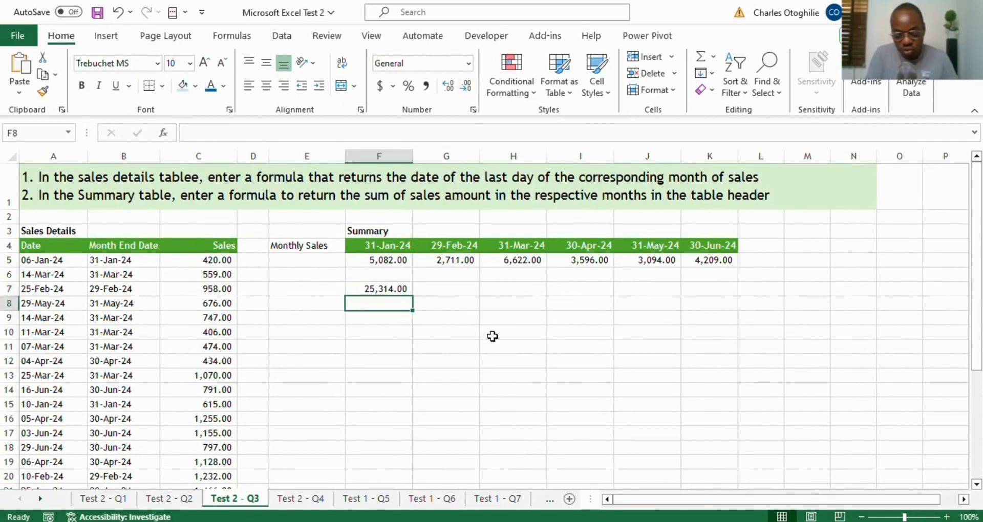
text(=Sum()
key(Up)
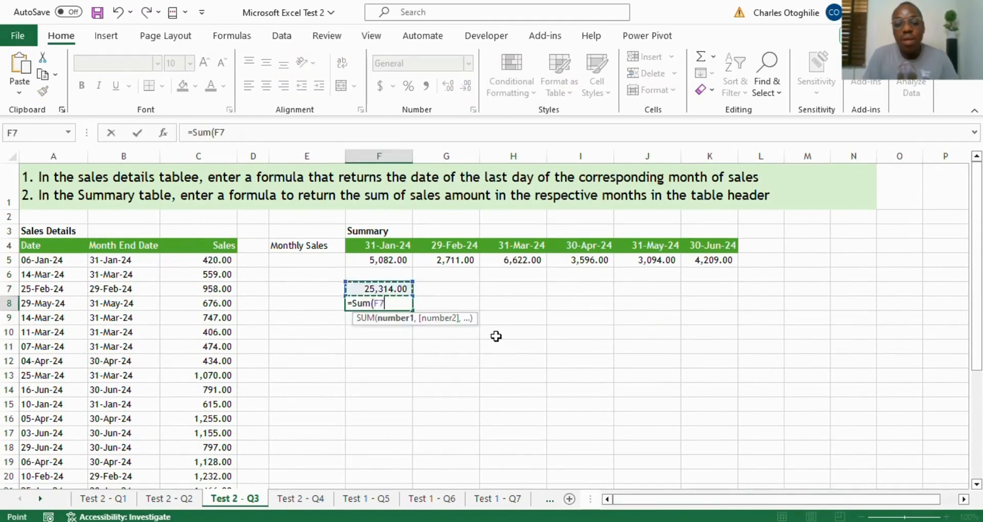
key(Up)
key(Up)
key(shift+Right)
key(shift+Right)
key(shift+Right)
key(shift+Right)
key(shift+Right)
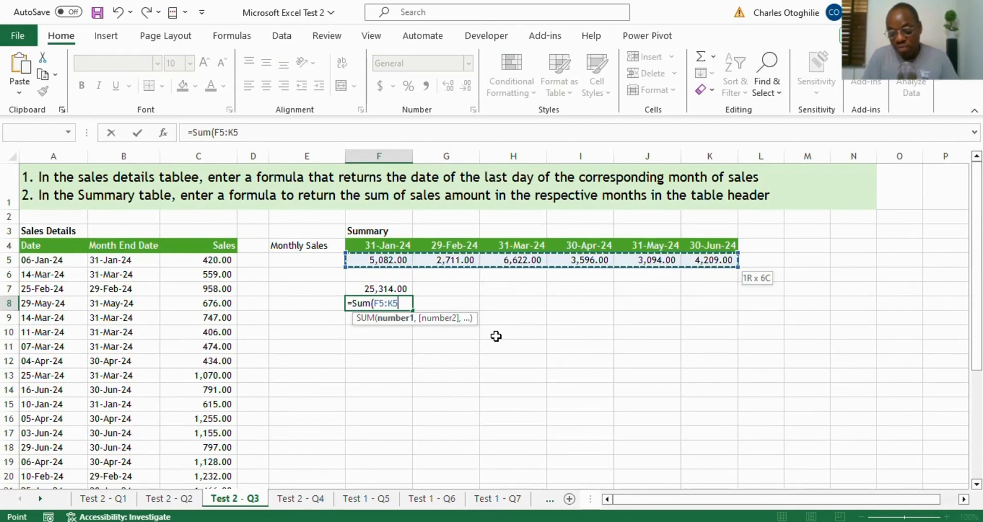
key(Return)
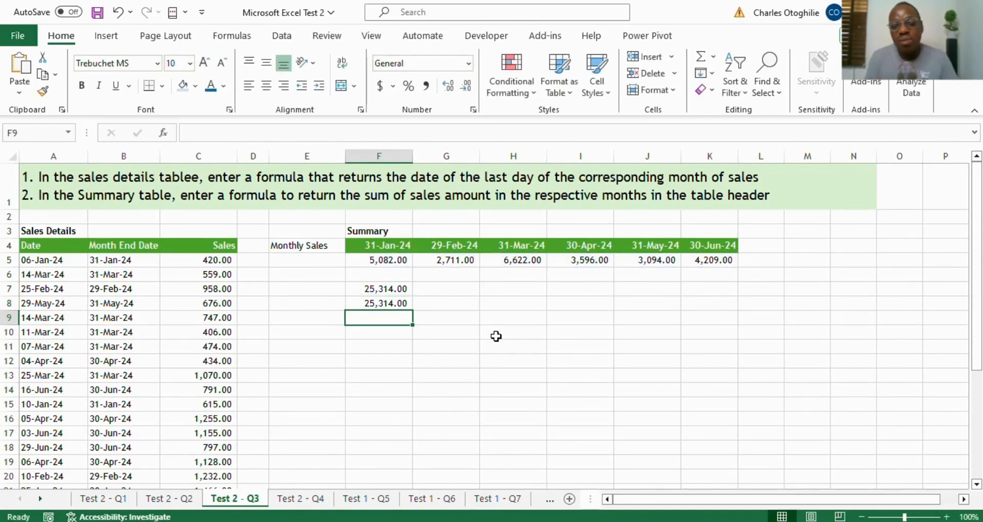
Delete the two check totals in F7:F8
key(Up)
key(Up)
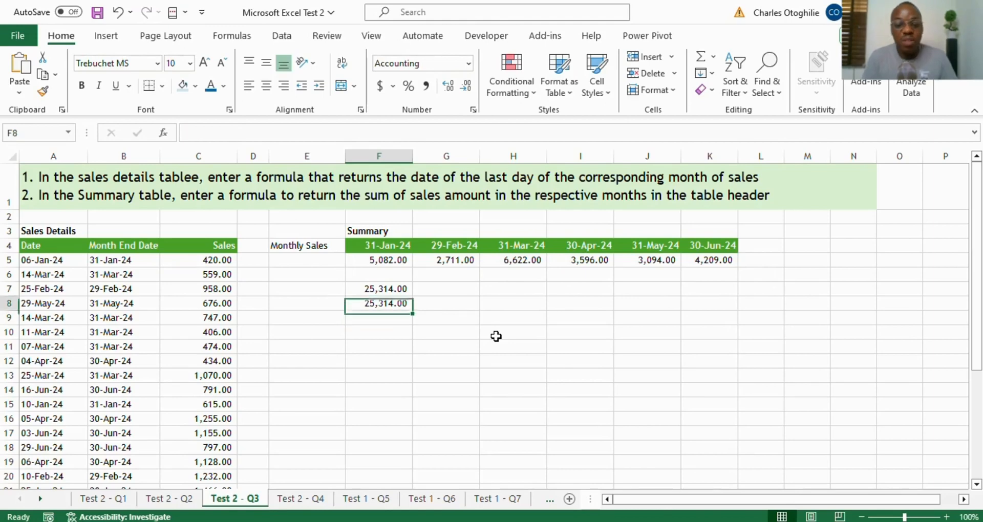
key(shift+Down)
key(Delete)
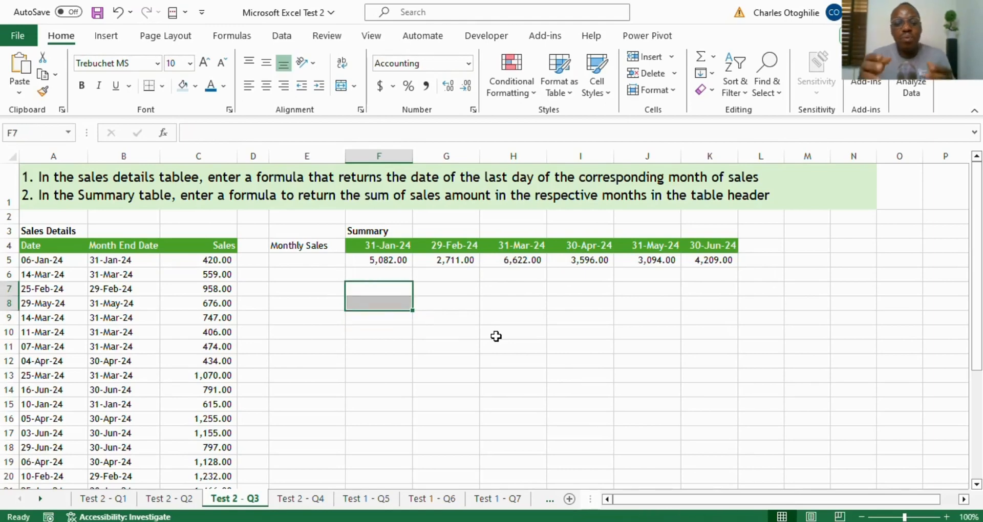
Examine how the SUMIFS formulas in F5 and G5 refer to their header dates
click(392, 255)
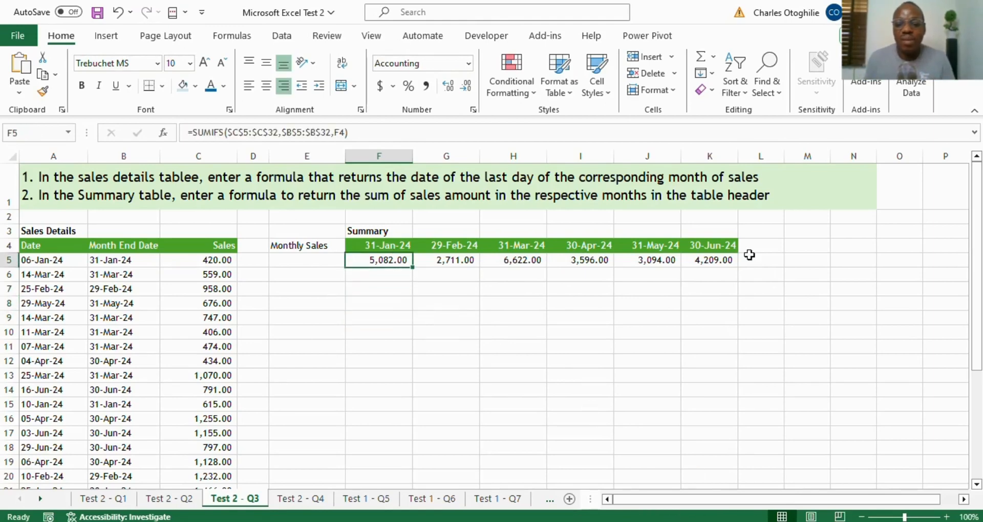
click(451, 246)
click(398, 263)
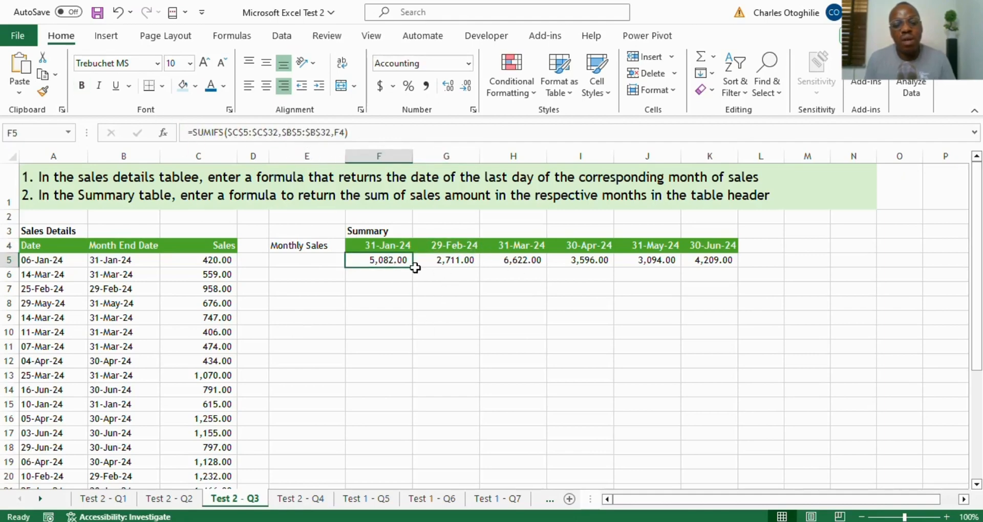
click(441, 260)
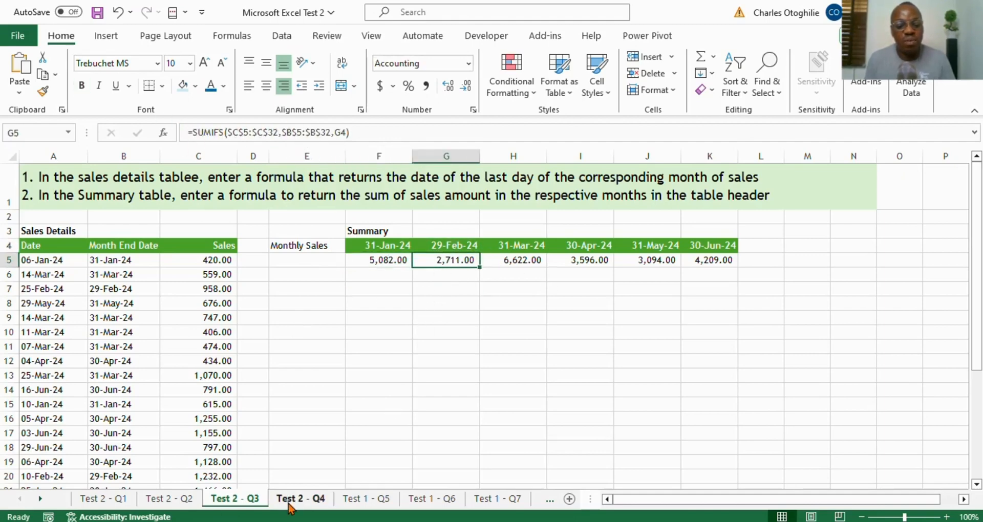
Switch to the Test 2 - Q4 sheet and review the comma-separated requests in B5:B12
click(303, 501)
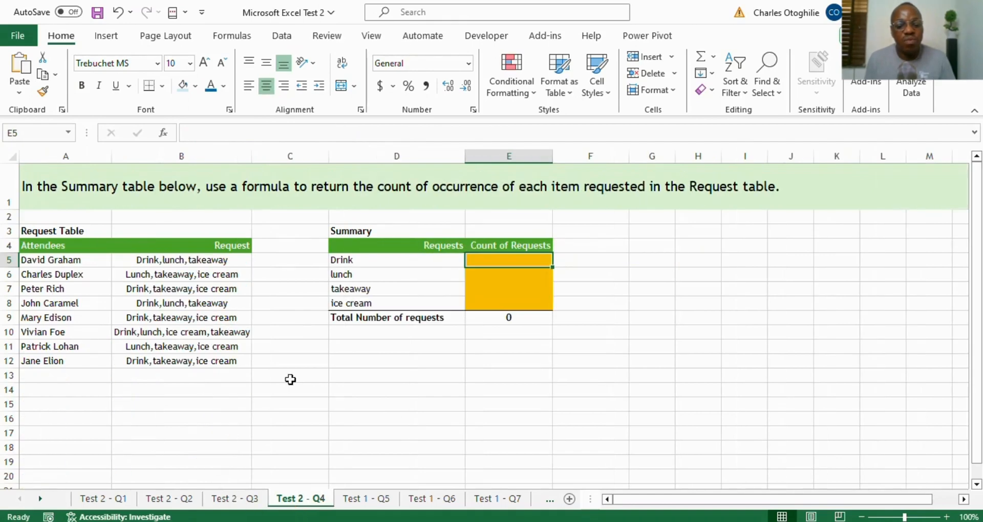
click(358, 318)
click(297, 320)
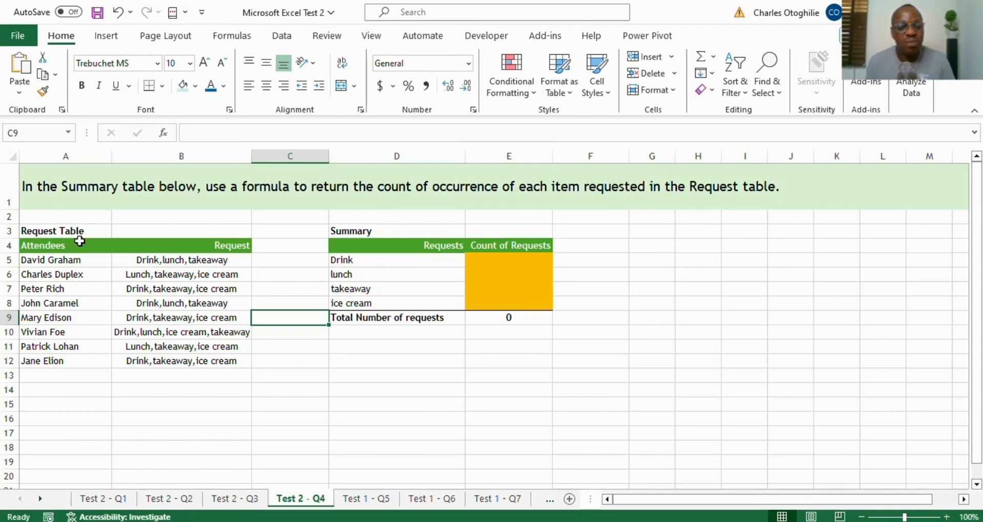
click(204, 259)
click(169, 318)
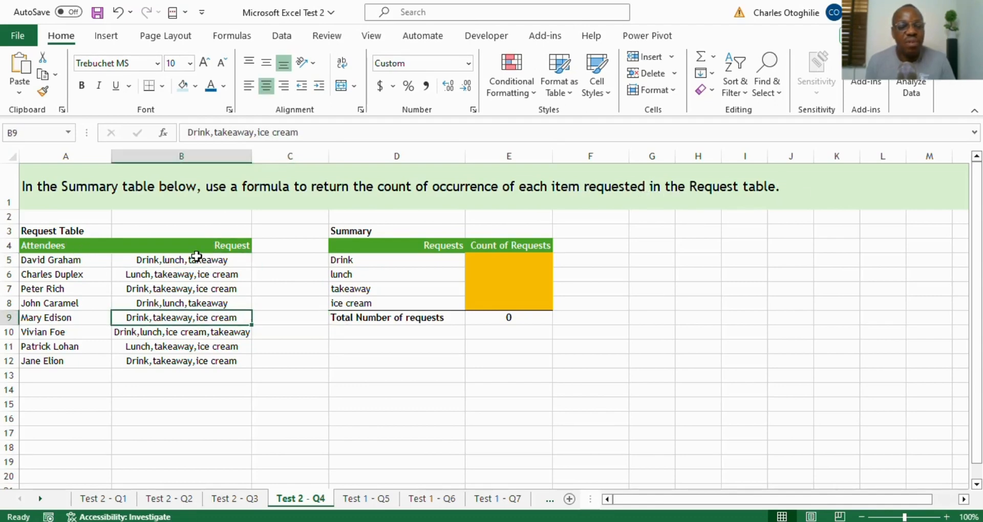
click(196, 258)
drag(196, 257, 177, 357)
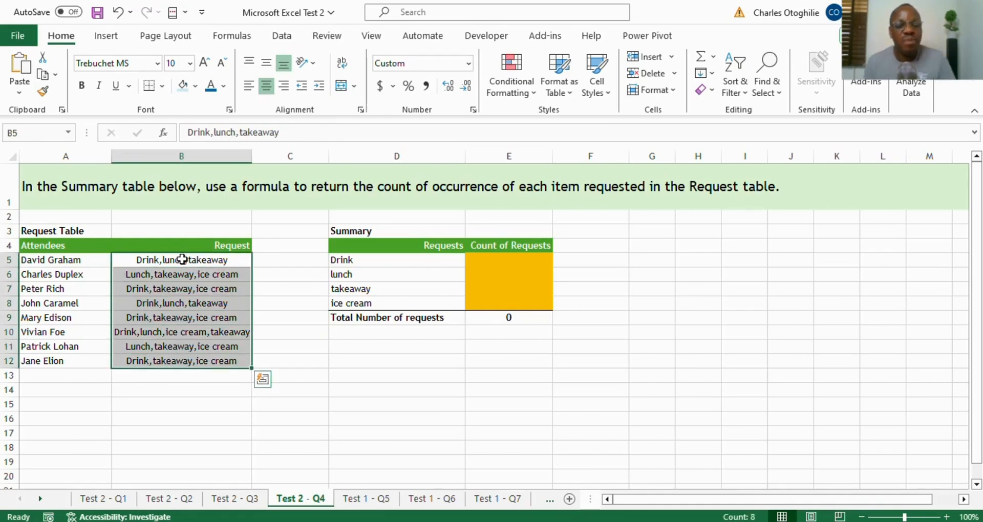
Compare the Summary items in D5:D8 with the combined requests listed in column B of the Request Table
click(368, 275)
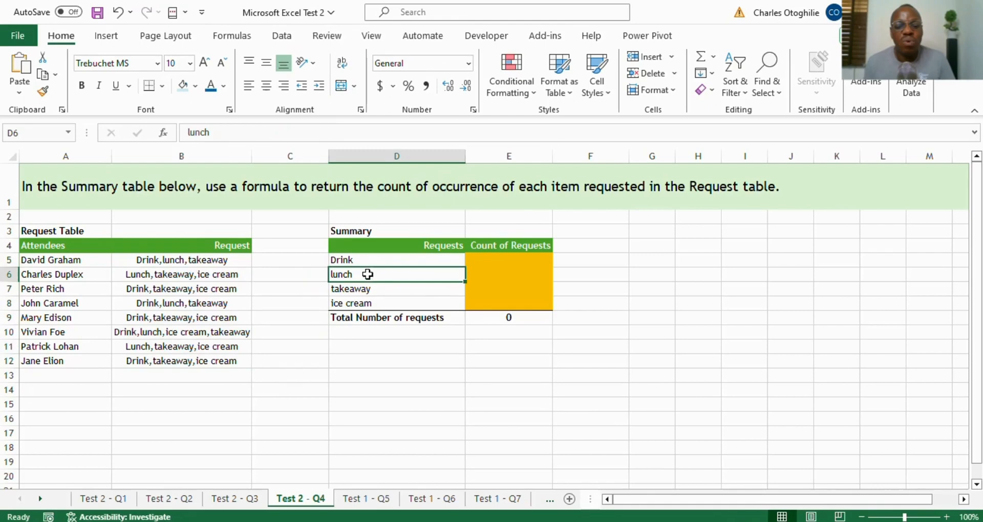
click(162, 259)
click(149, 302)
click(139, 346)
click(404, 258)
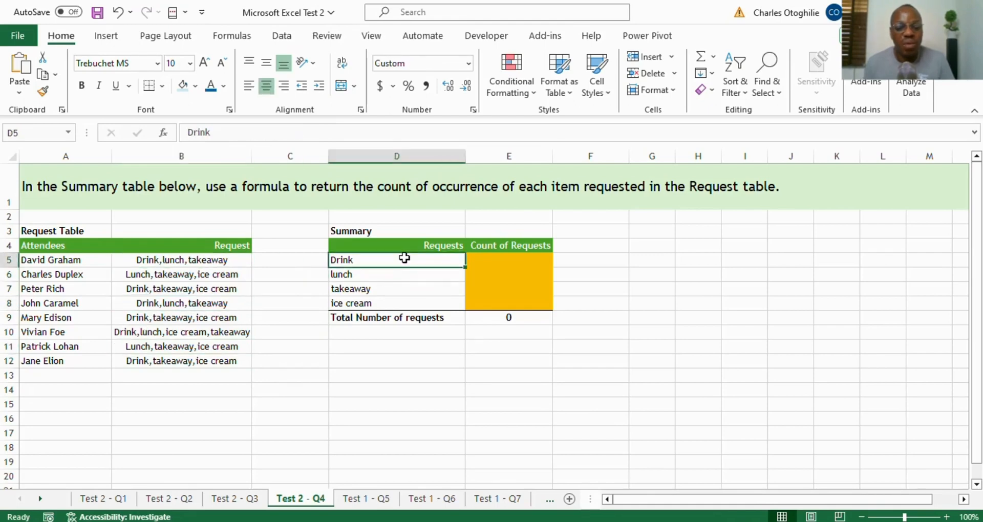
click(399, 274)
click(373, 286)
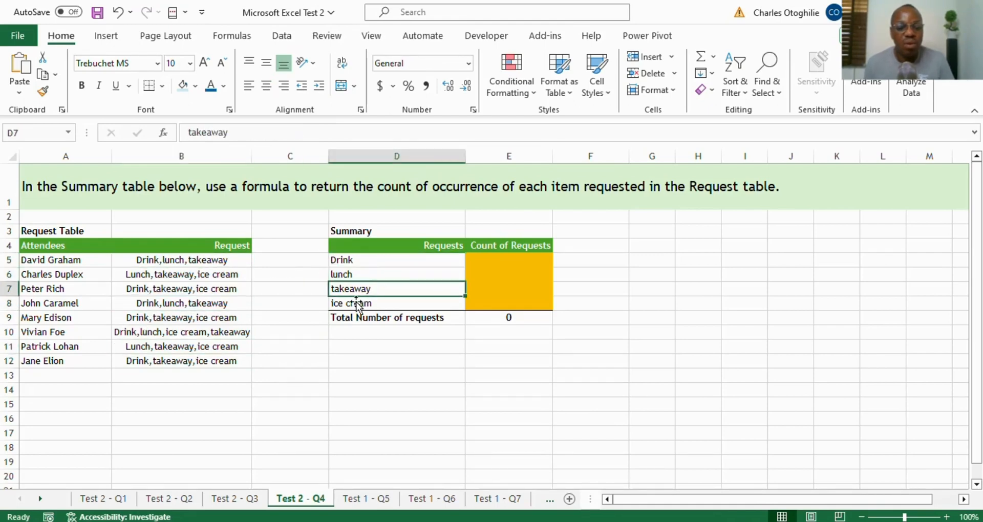
click(357, 303)
click(192, 276)
click(180, 332)
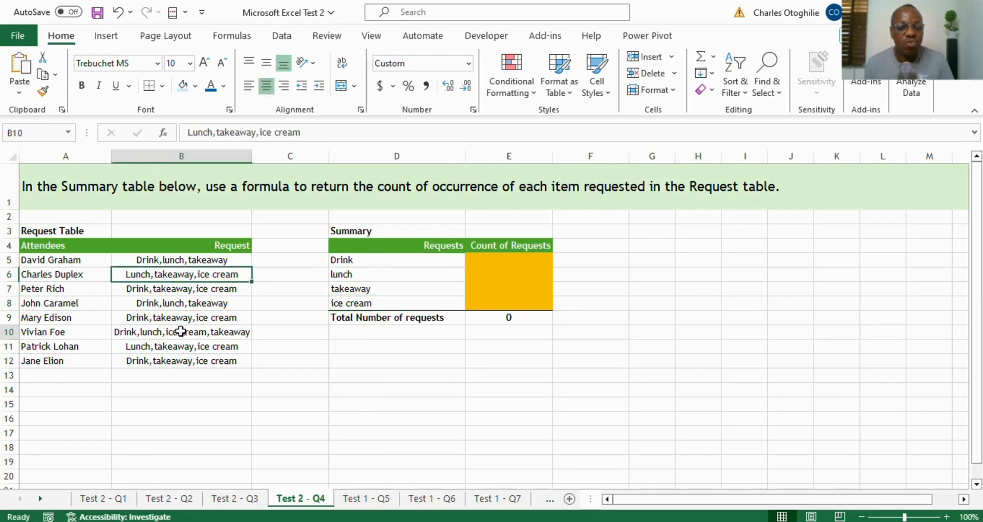
click(171, 373)
click(179, 289)
click(143, 333)
click(169, 359)
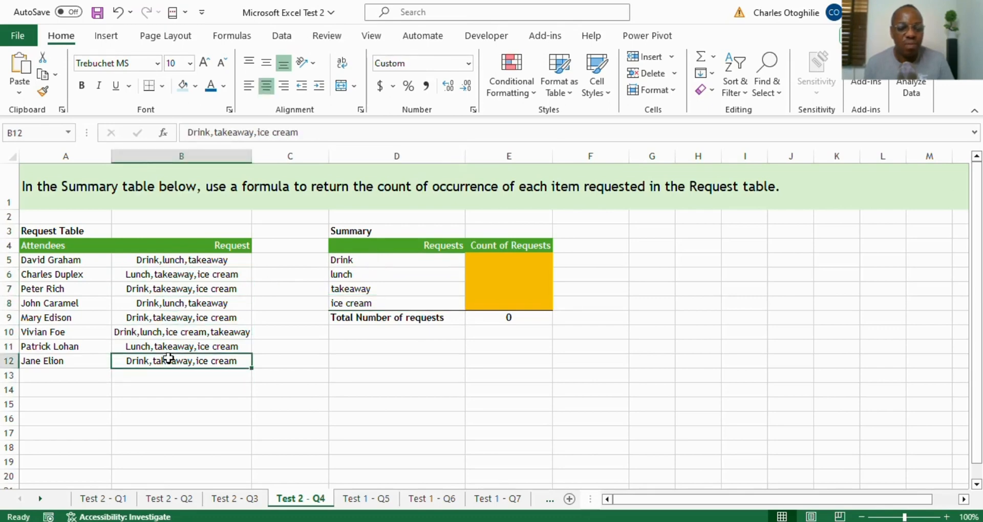
click(191, 247)
click(197, 316)
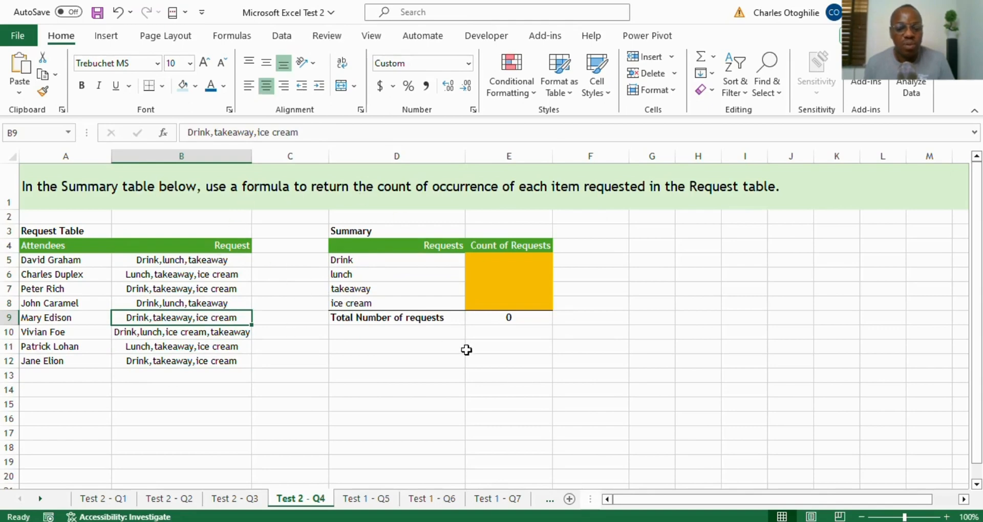
Begin a COUNTIFS formula in E5 with the requests as the absolute criteria range $B$5:$B$12
click(508, 259)
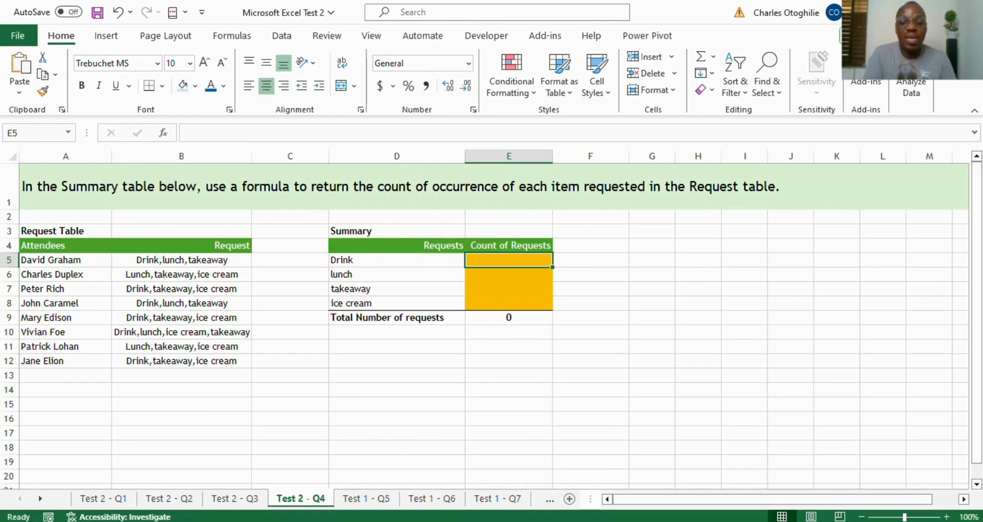
text(=cou)
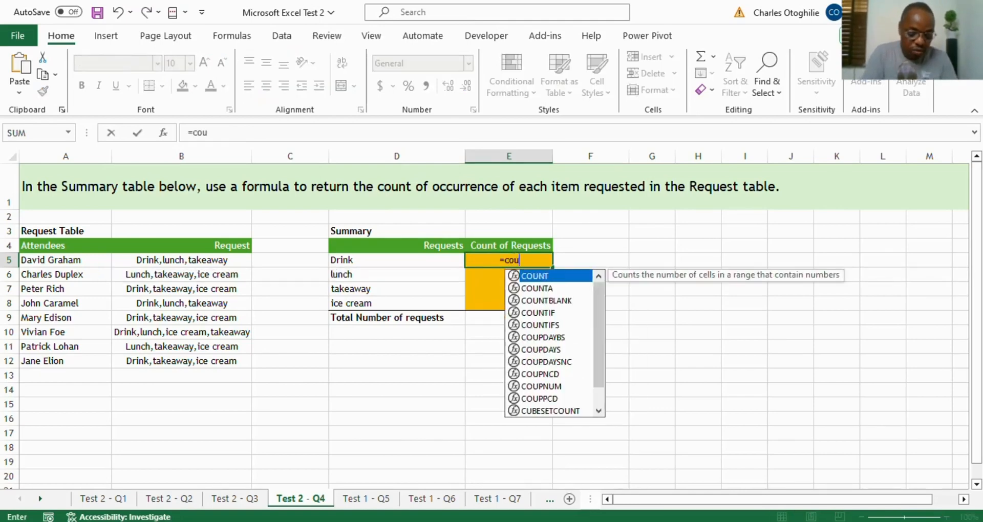
text(ntifs()
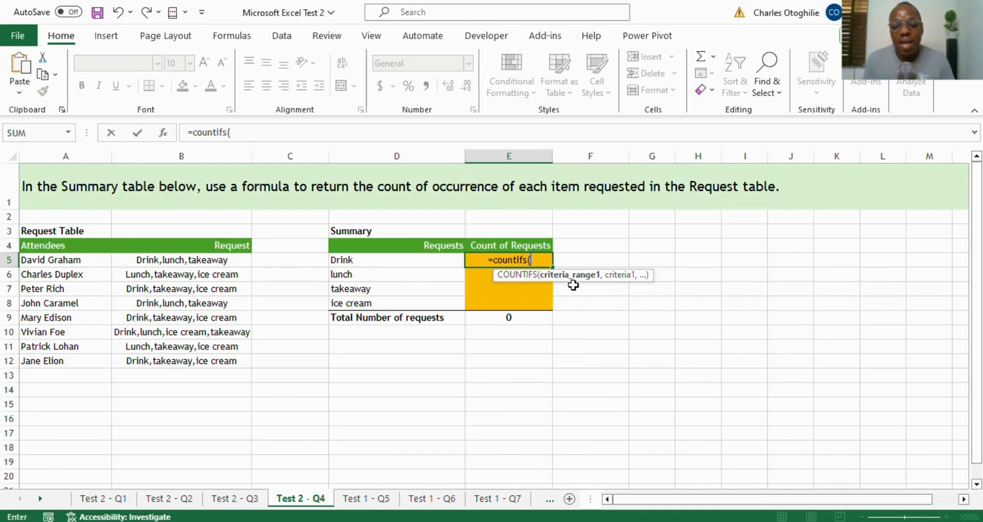
drag(198, 258, 244, 358)
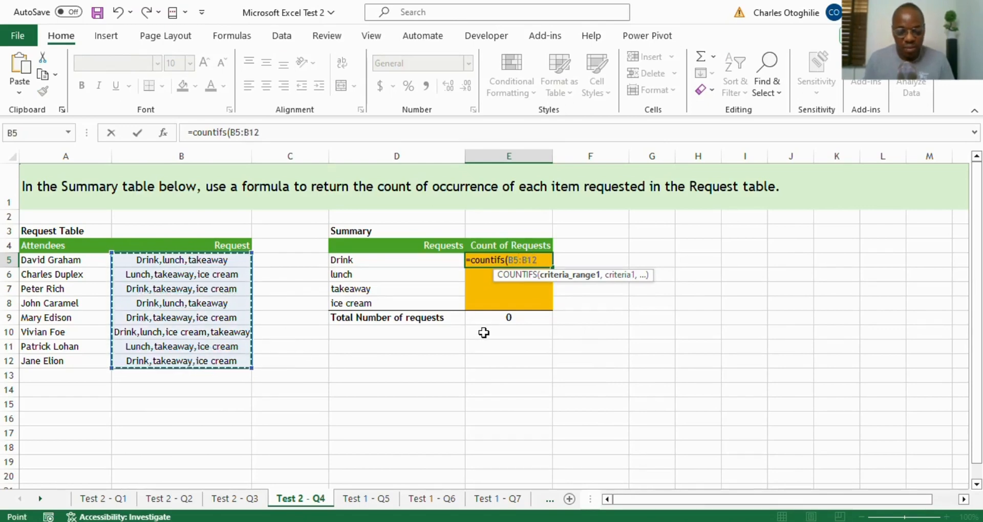
key(F4)
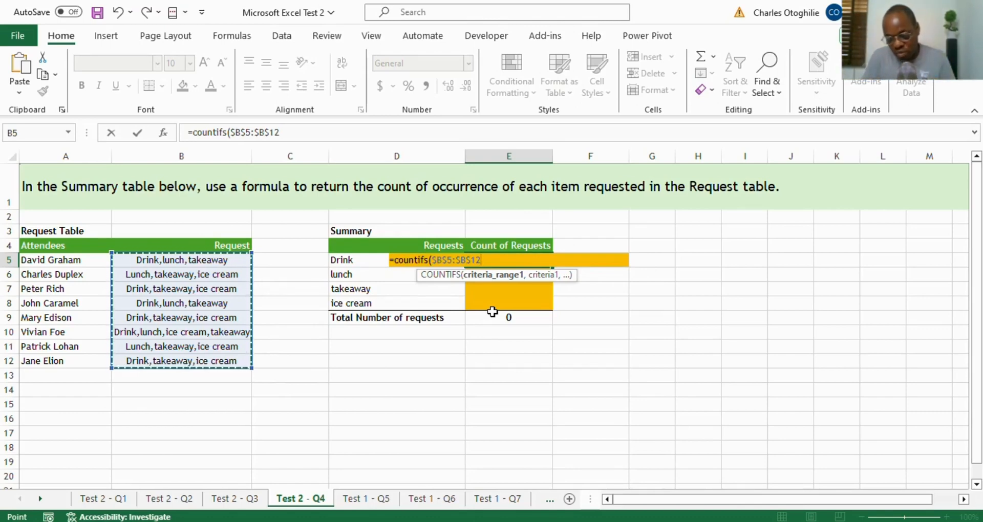
Complete the COUNTIFS formula in E5 with the criterion "*"&D5&"*" to match the item anywhere within a request
text(,"*"&)
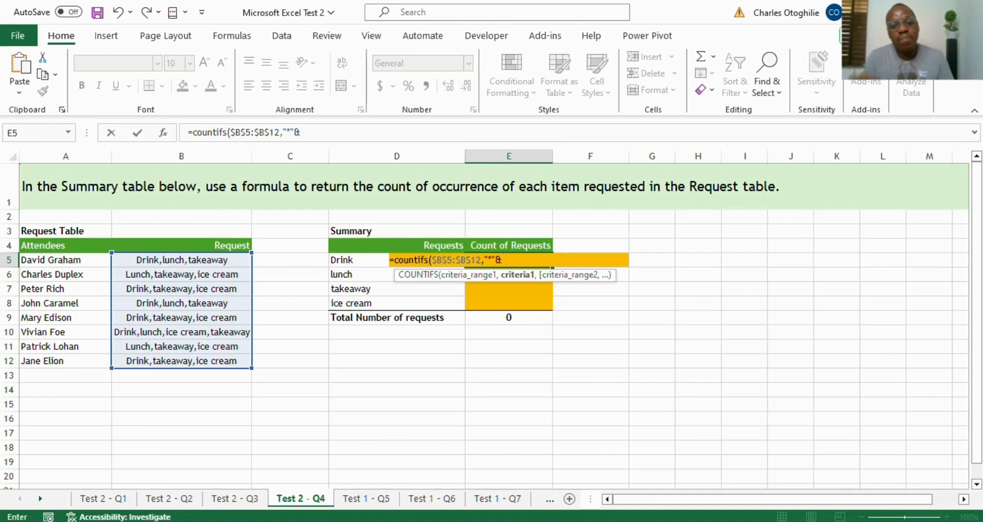
click(349, 262)
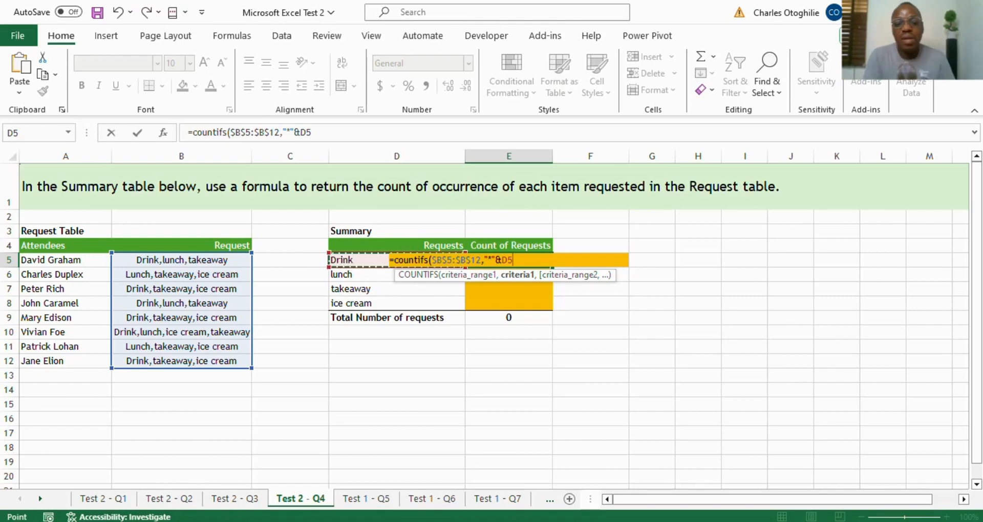
text(&"*)
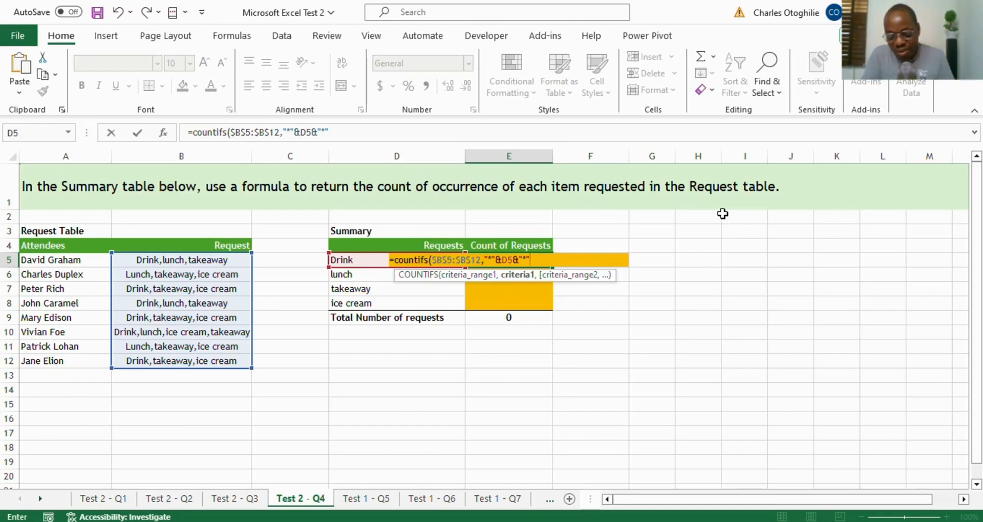
key(Return)
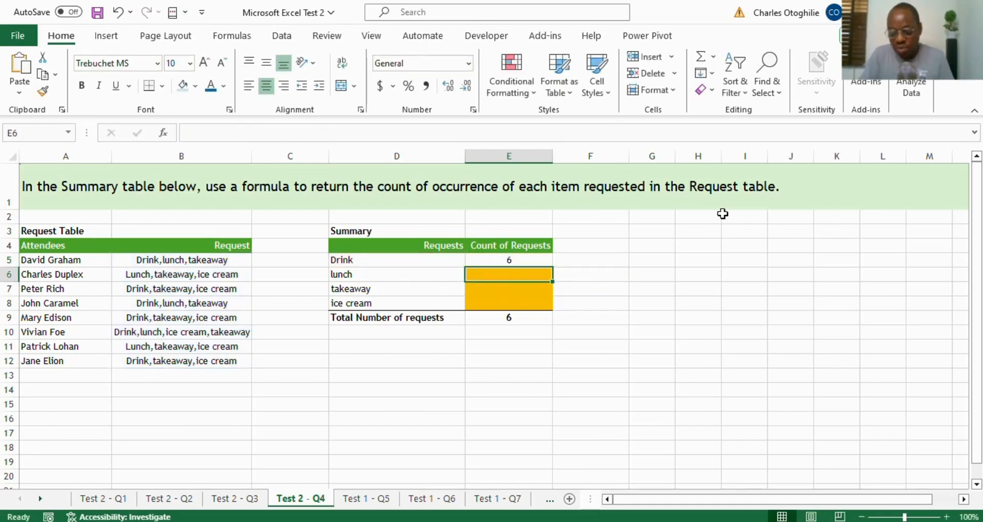
Fill the COUNTIFS formula from E5 down through E8 for the remaining Summary items
key(Up)
key(shift+Down)
key(shift+Down)
key(shift+Down)
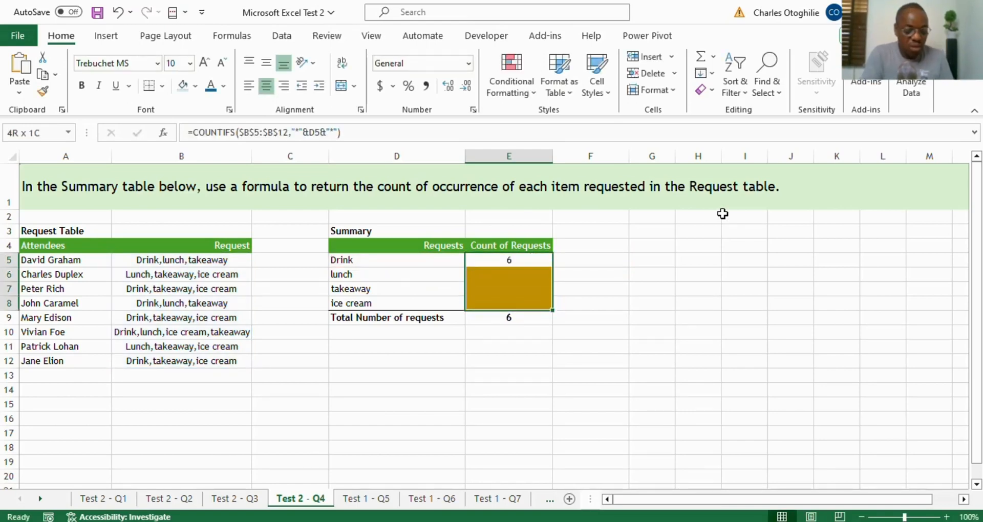
key(ctrl+d)
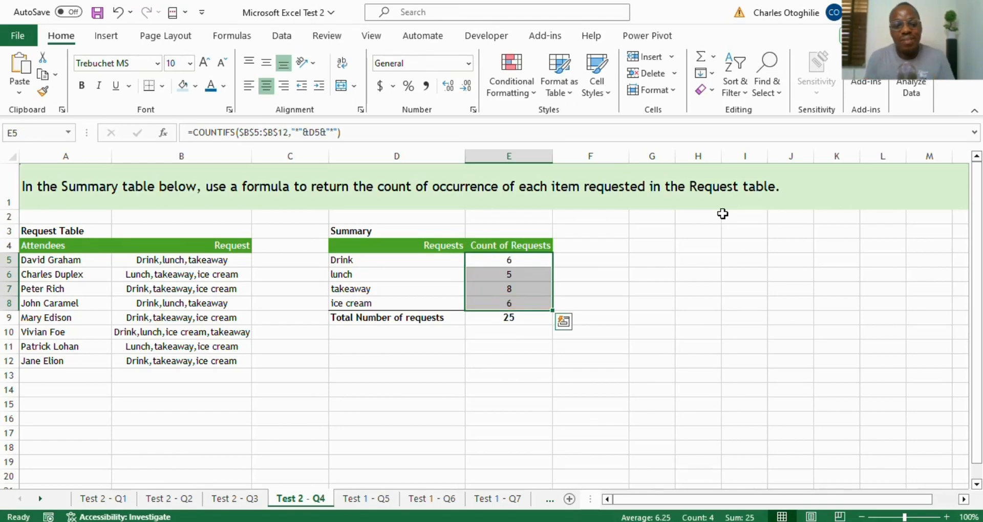
Check the total number of requests in E9 and compare the Drink count with the entries in the Request Table
click(508, 317)
click(433, 379)
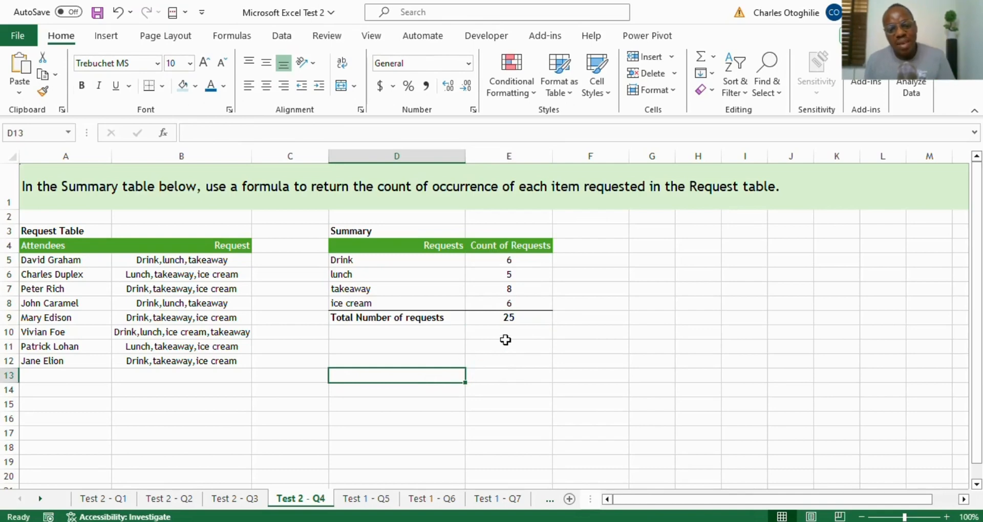
click(514, 318)
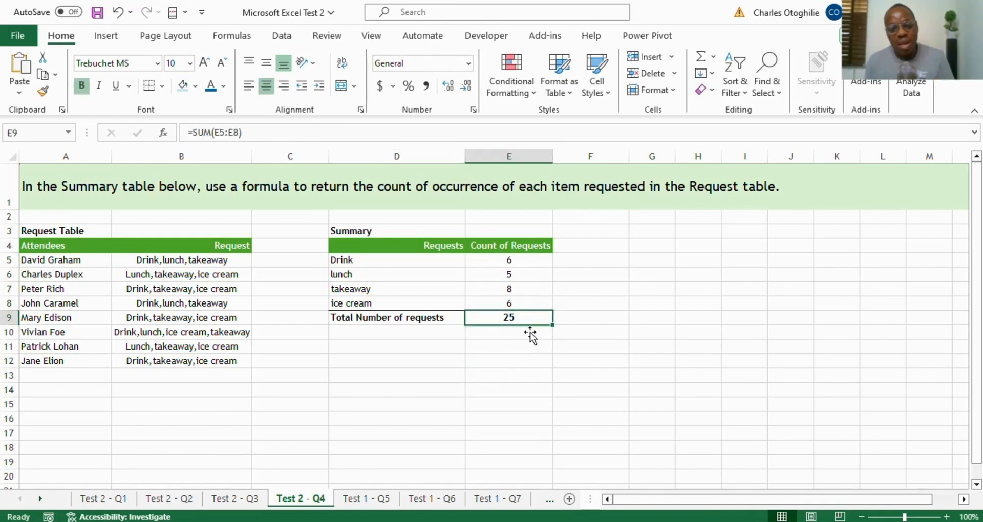
click(407, 261)
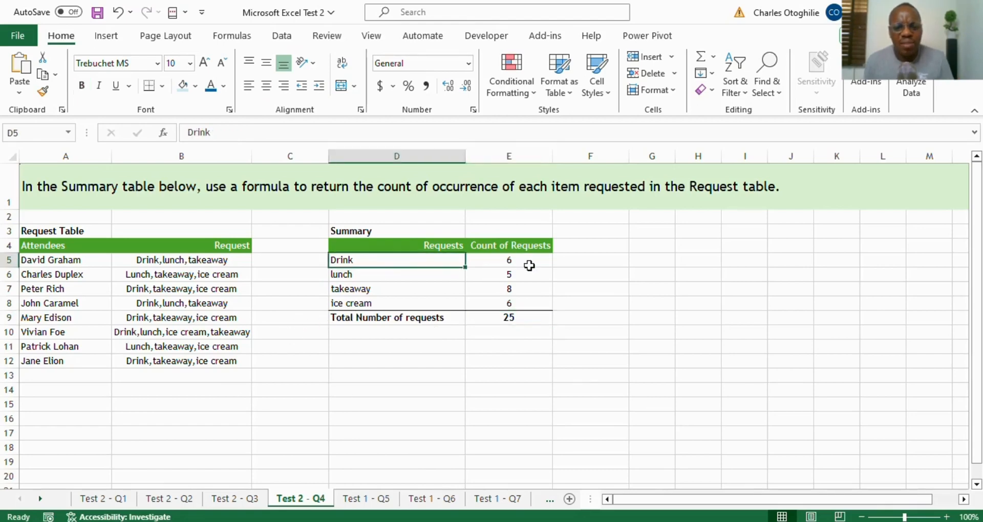
click(169, 261)
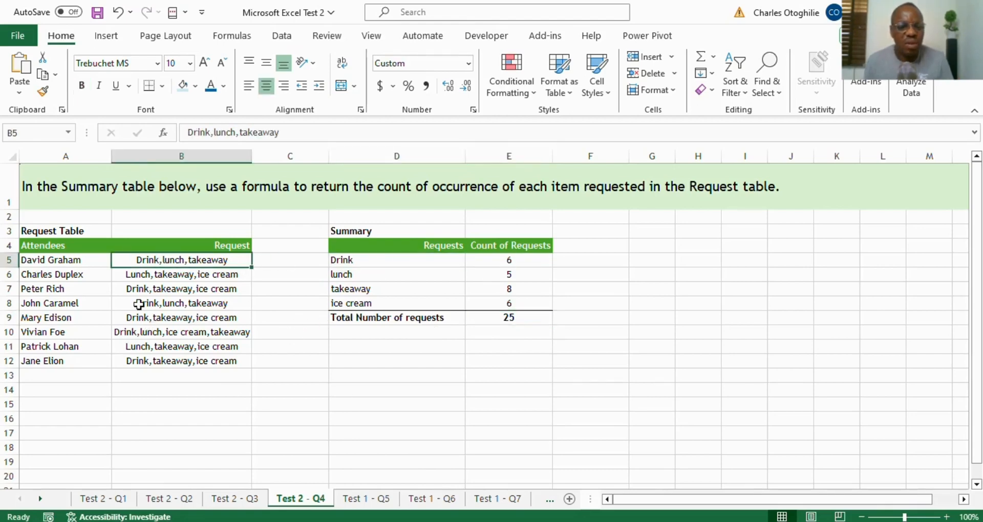
Check the Request column entries containing Drink against the Drink count formula in the Summary table
click(135, 274)
click(145, 289)
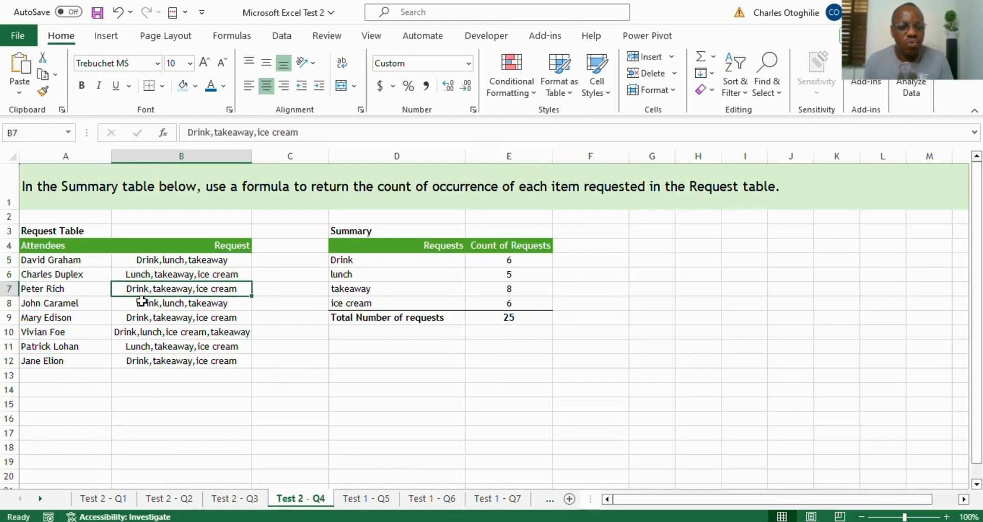
click(125, 303)
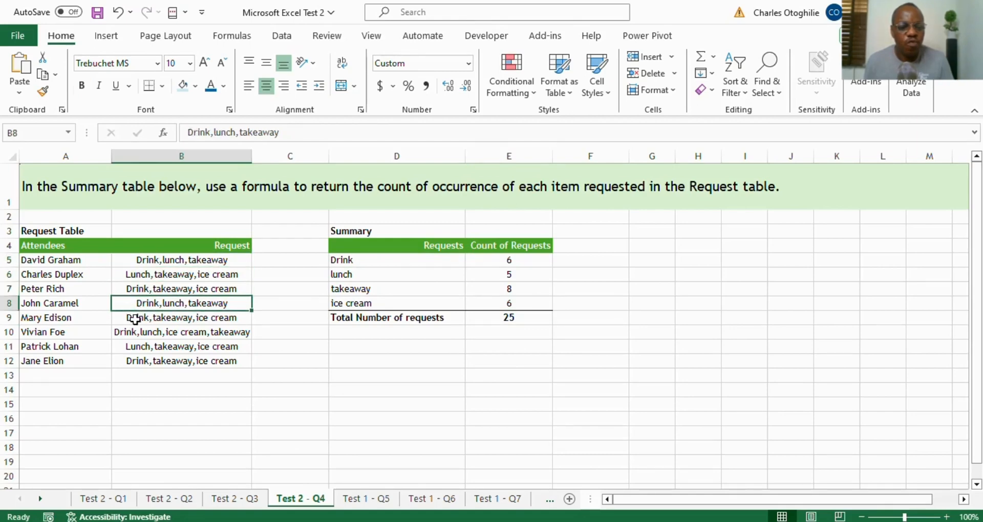
click(134, 318)
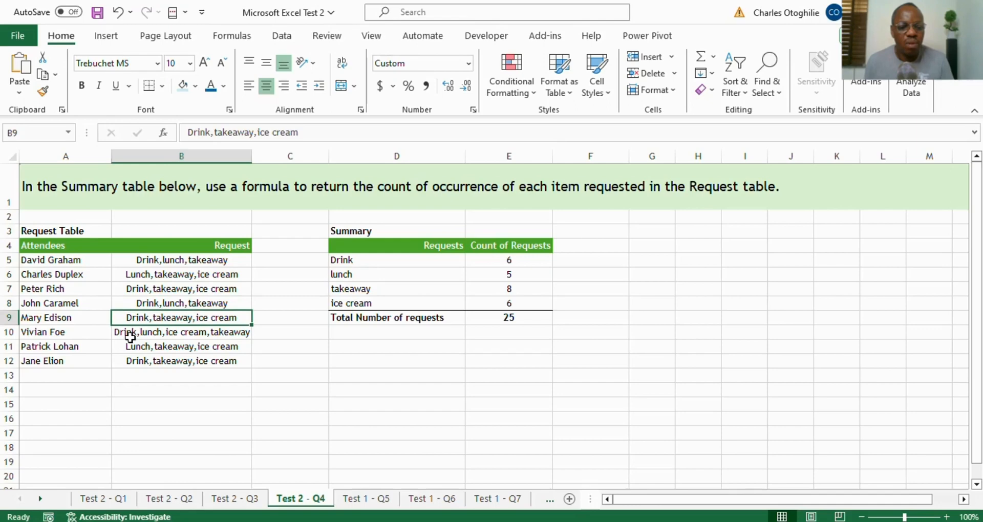
click(130, 337)
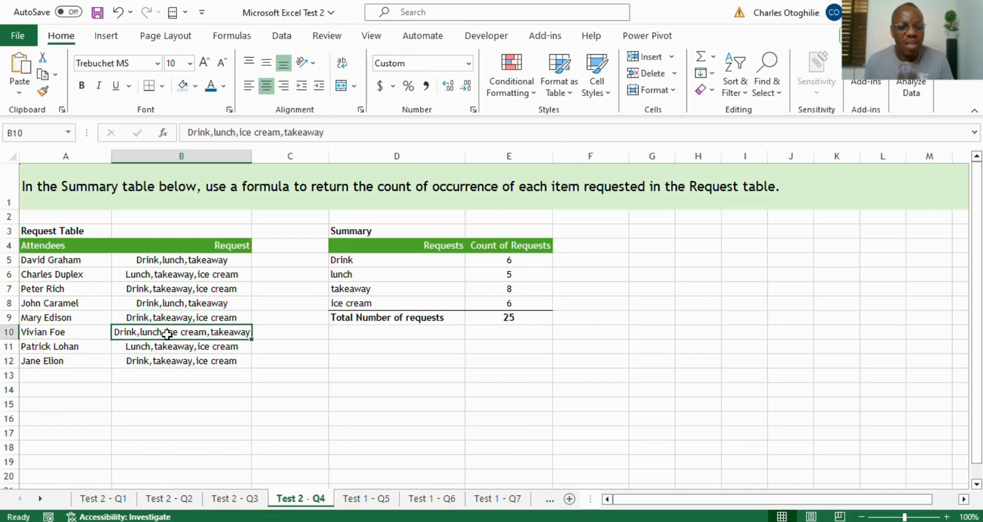
click(142, 361)
click(499, 262)
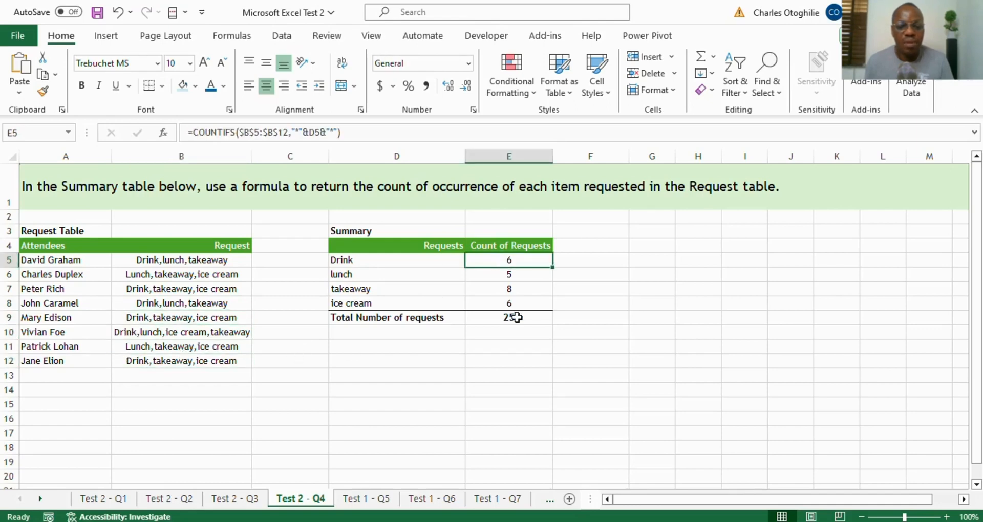
Check the Request column entries containing lunch against the lunch count in the Summary table
click(177, 260)
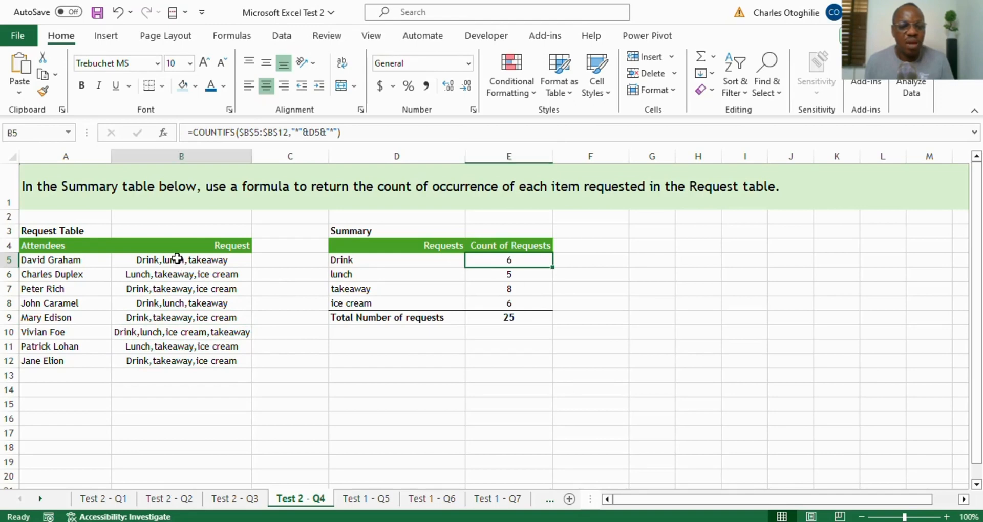
click(144, 276)
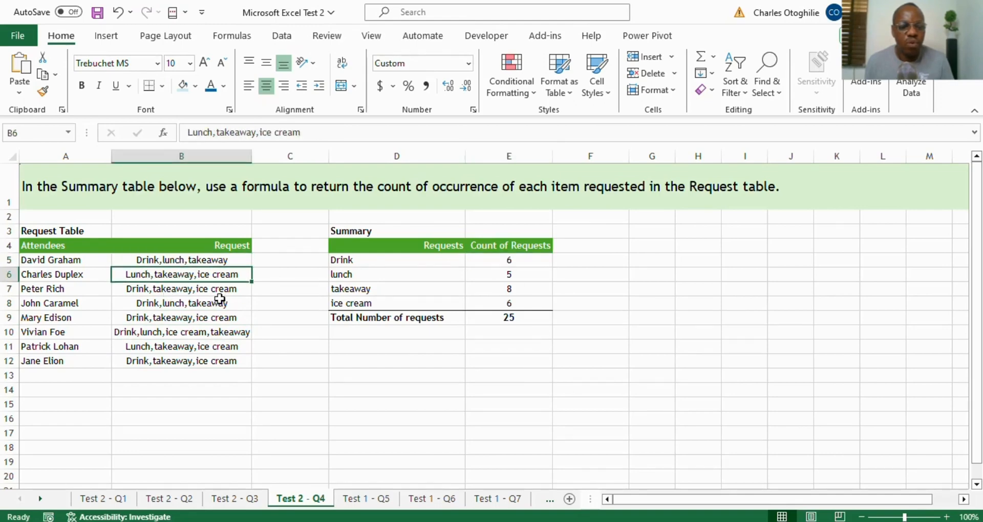
click(174, 305)
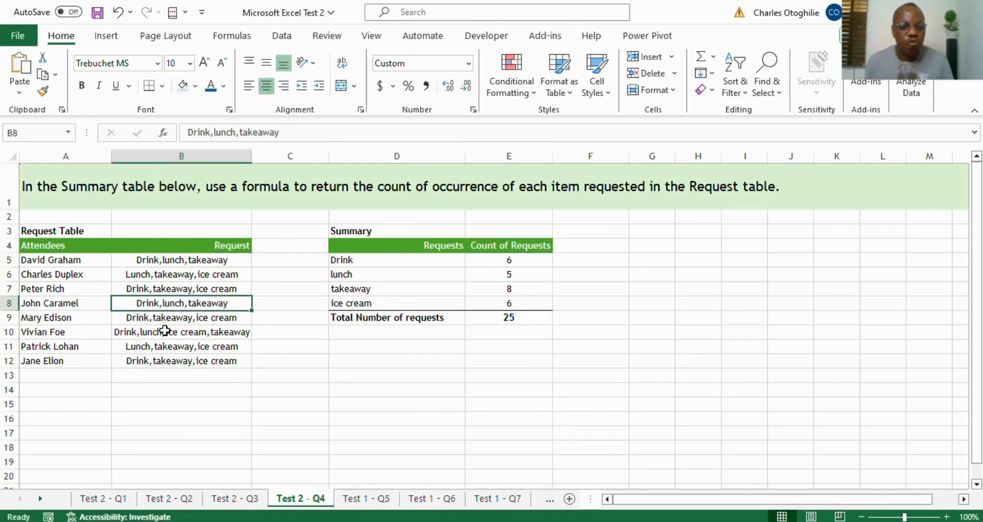
click(182, 330)
click(138, 348)
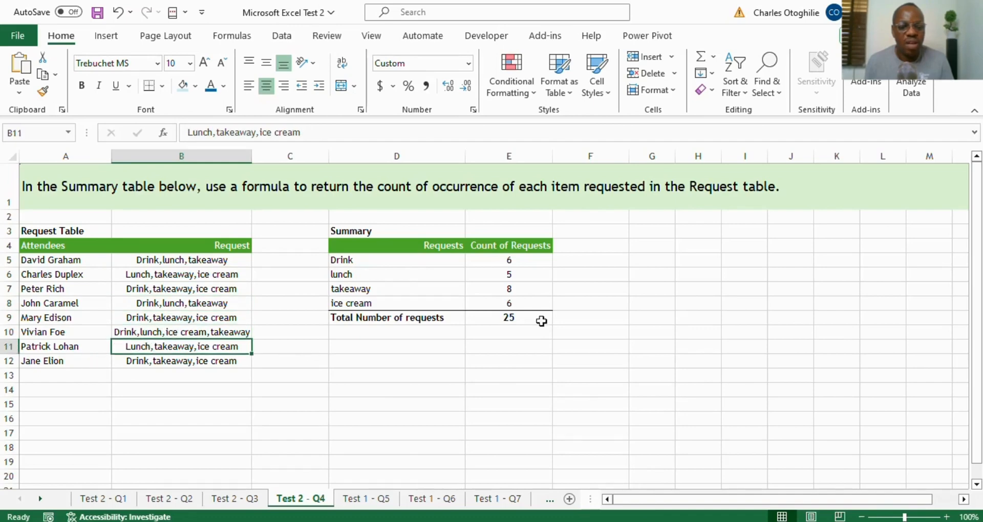
click(527, 285)
click(512, 274)
click(187, 345)
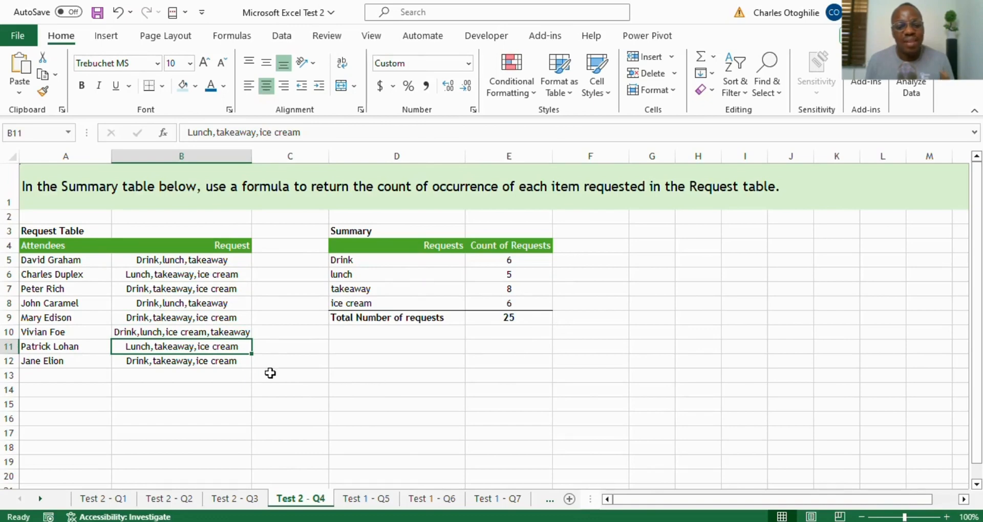
Check the takeaway count in the Summary table against every Request entry from B5 to B12
click(509, 287)
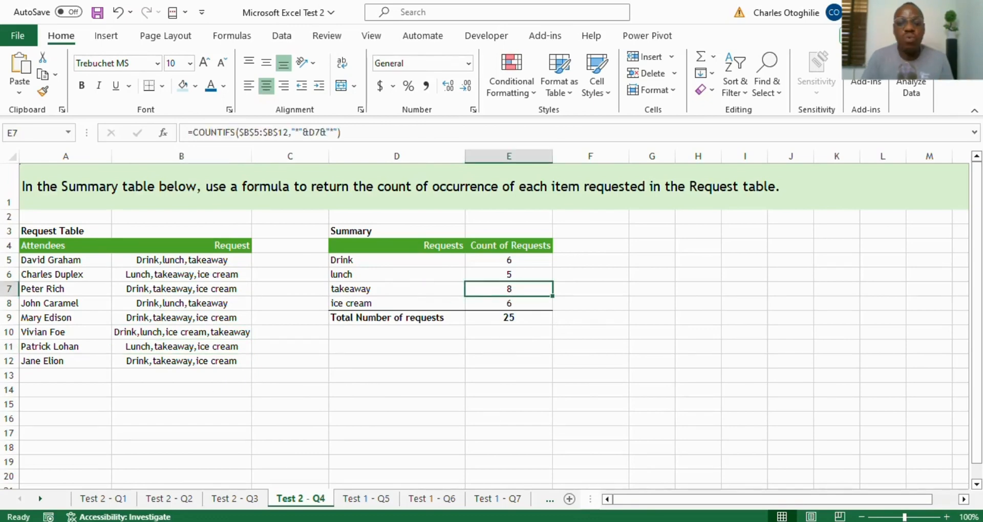
key(Up)
key(Up)
key(Left)
key(Left)
key(Left)
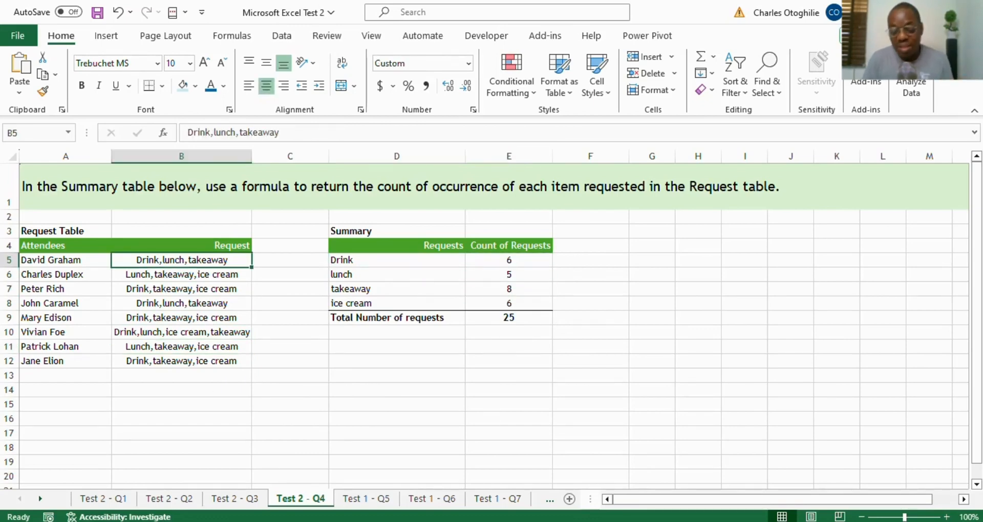
key(Down)
key(Down)
key(Down)
key(Down)
key(Down)
key(Down)
key(Down)
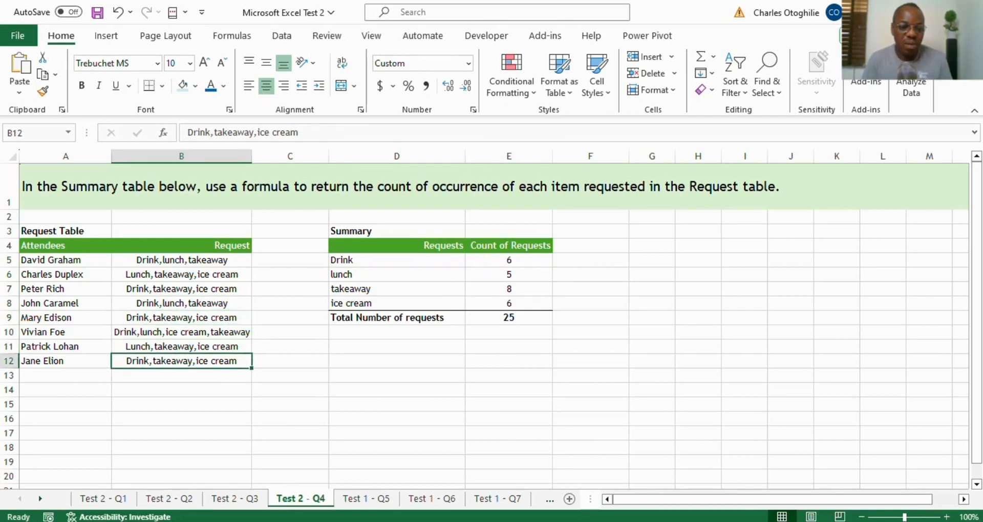
key(Up)
key(Up)
key(Up)
key(Up)
key(Up)
key(Up)
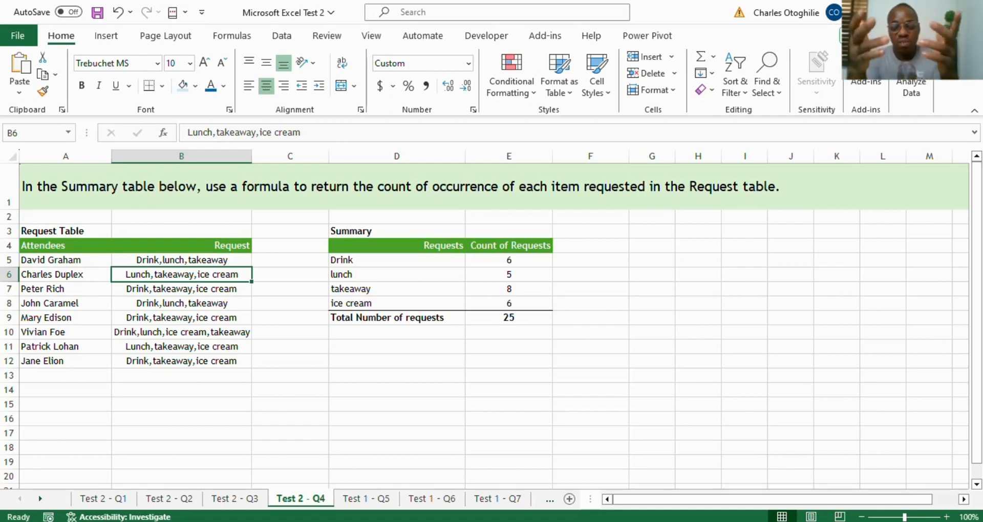
key(Right)
key(Right)
key(Right)
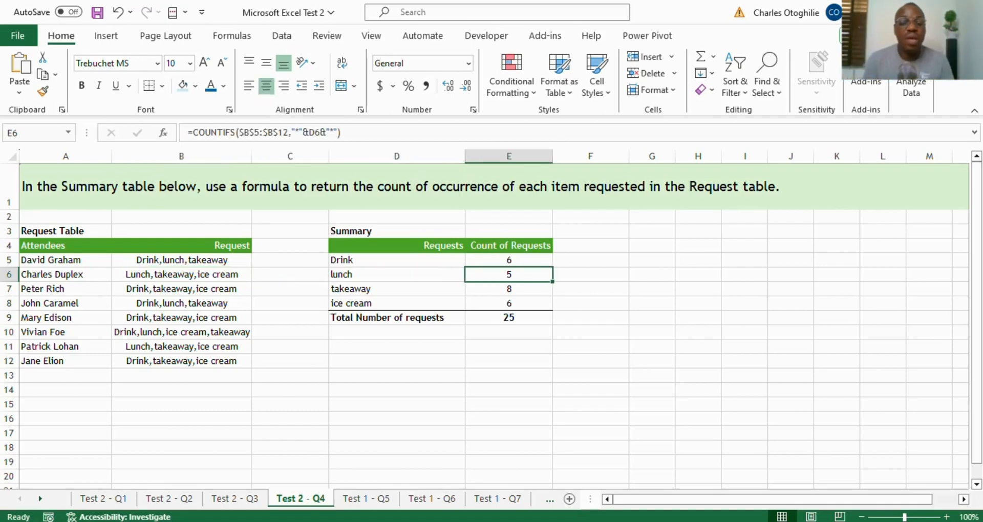
click(452, 346)
click(472, 376)
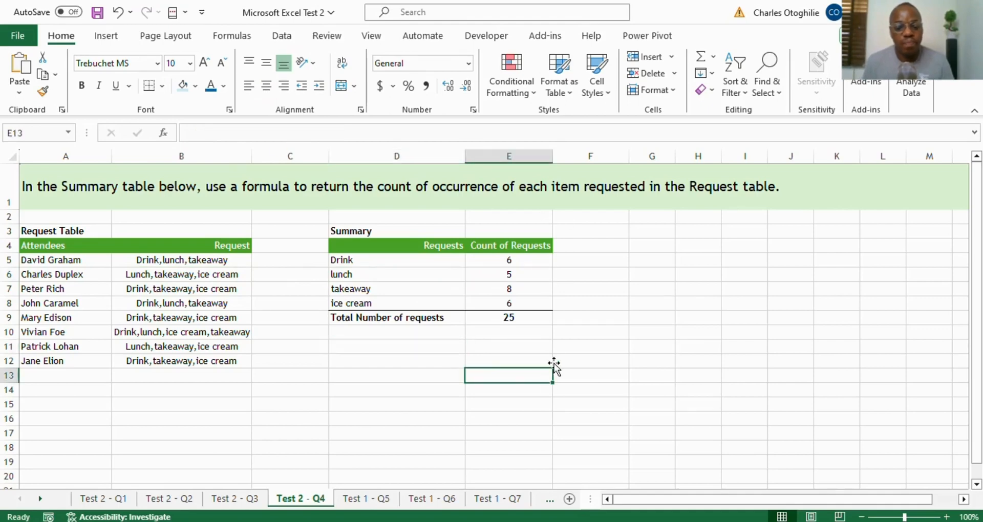
Open the Test 1 - Q5 sheet and locate the Numbers column of Table A
click(369, 504)
click(394, 287)
click(220, 346)
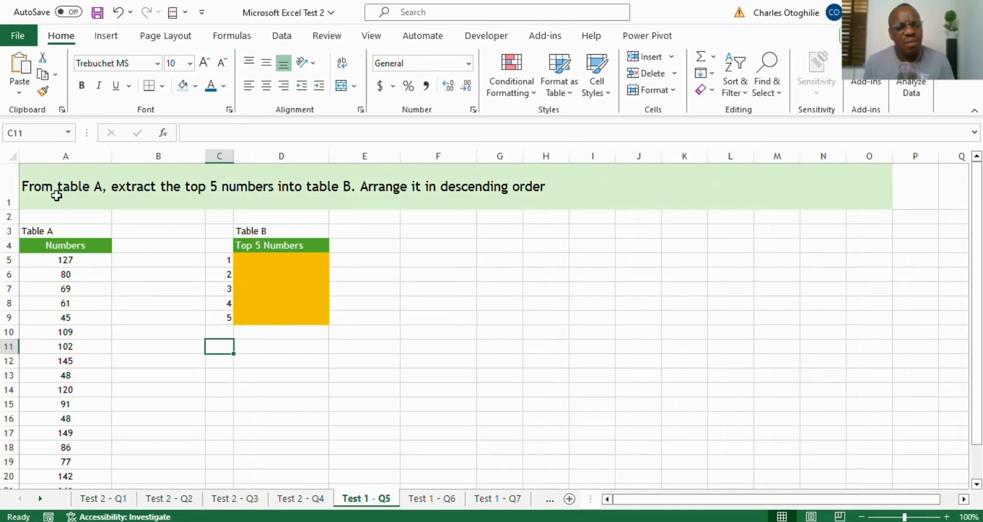
click(50, 246)
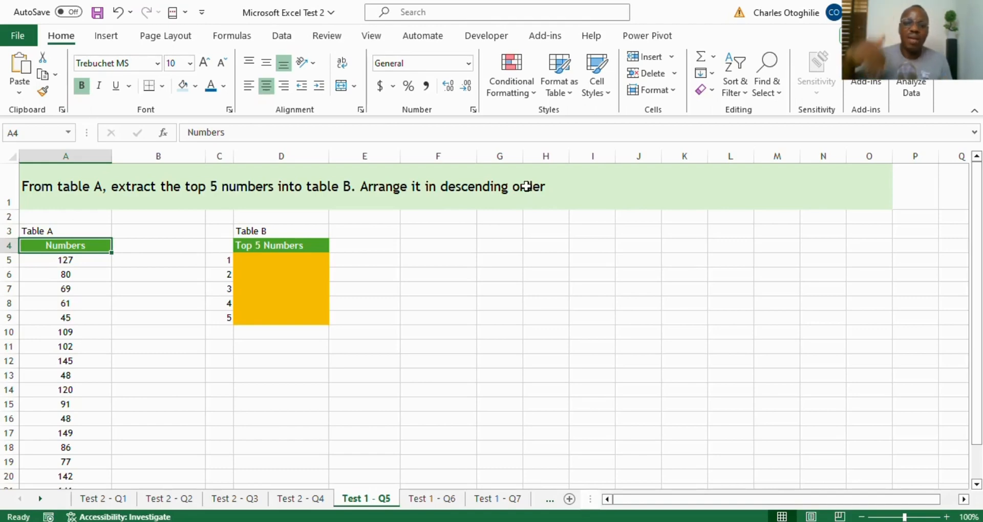
Enter =LARGE($A$5:$A$23,1) in D5, the first Top 5 Numbers cell of Table B
click(293, 260)
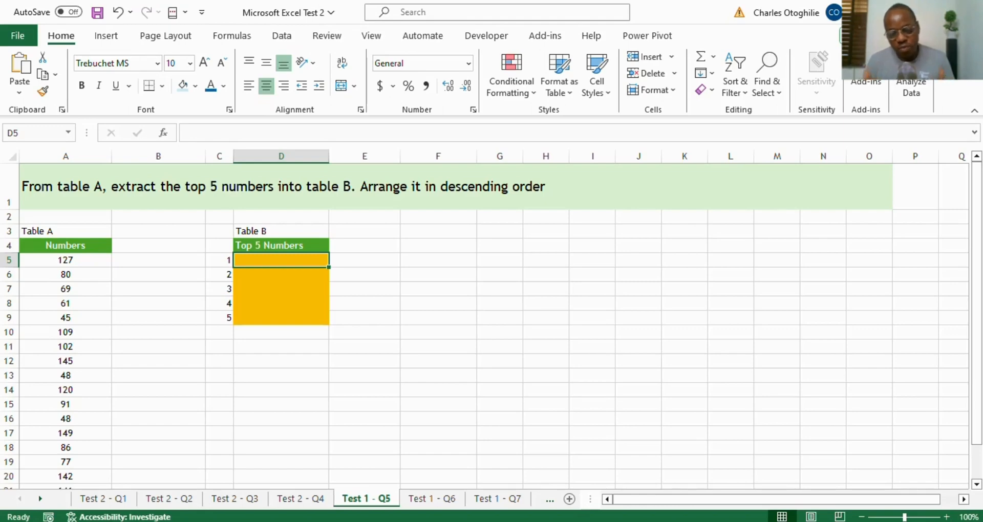
text(=)
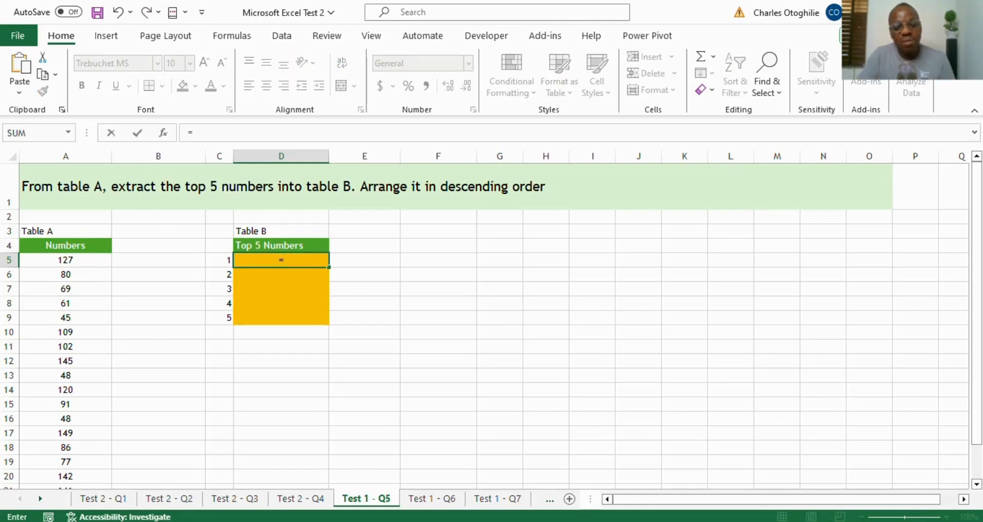
text(large)
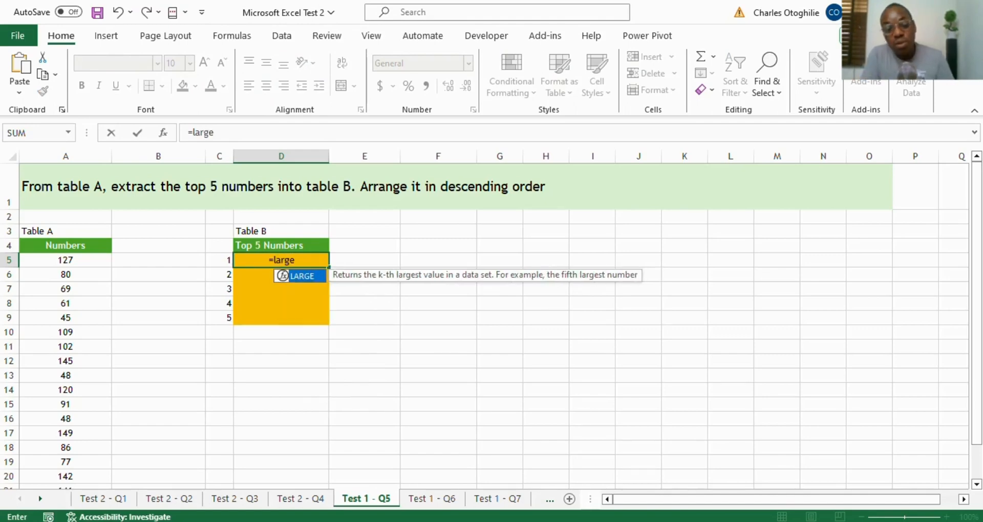
text(()
key(Left)
key(Left)
key(Left)
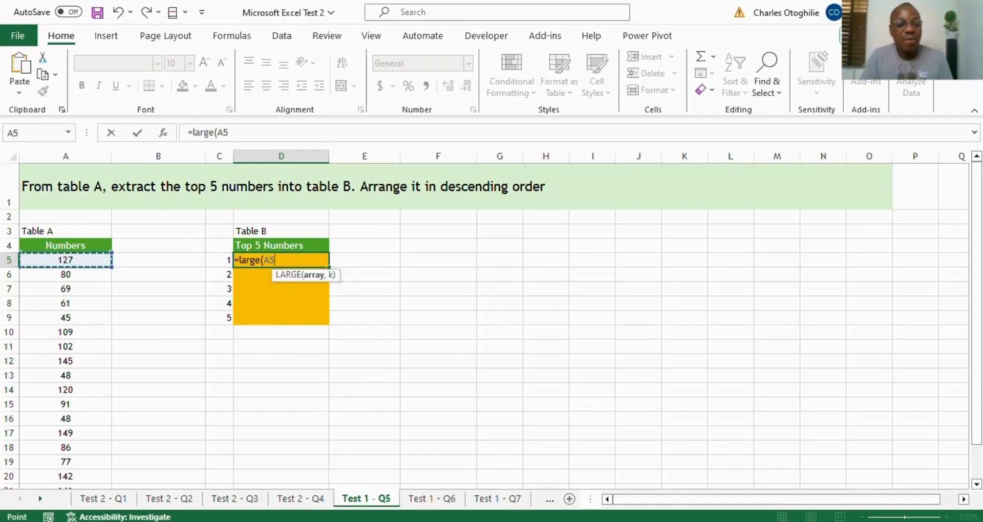
key(ctrl+shift+Down)
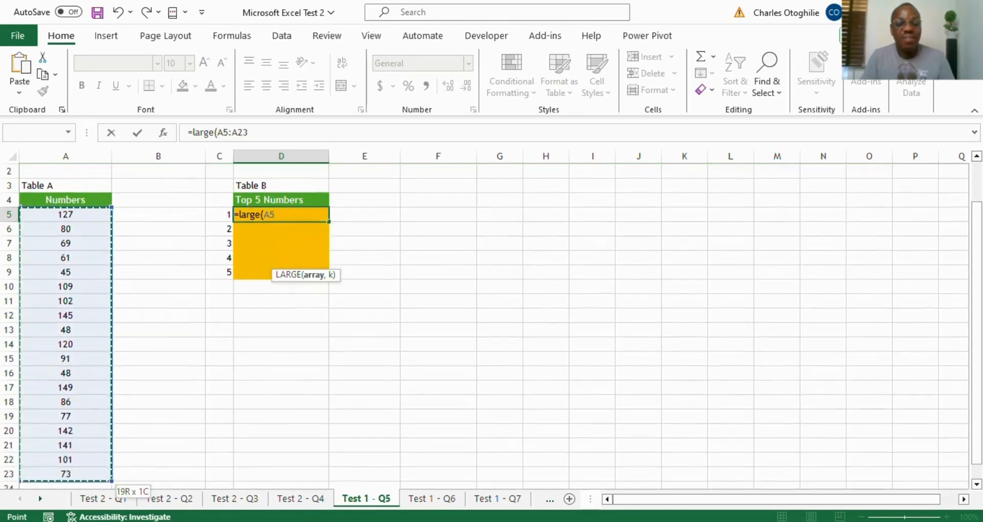
key(F4)
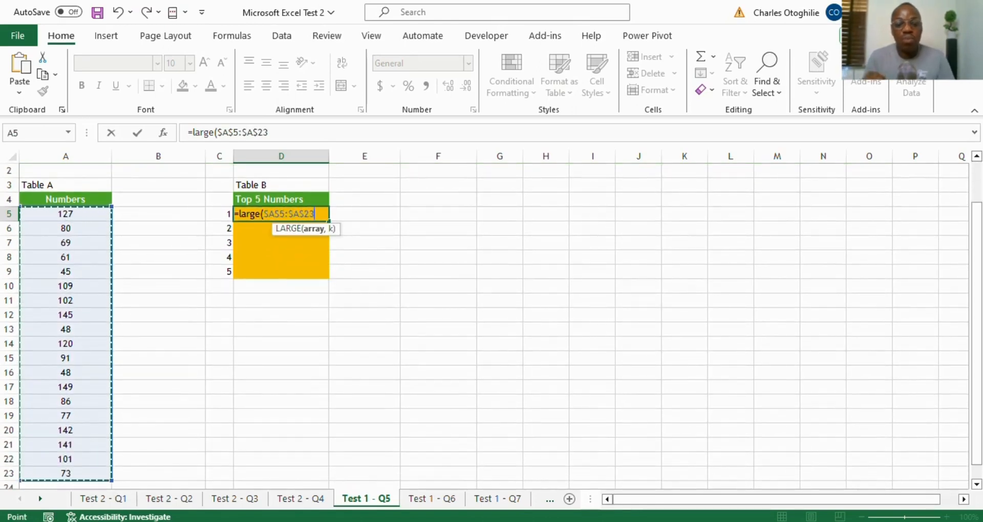
text(,1)
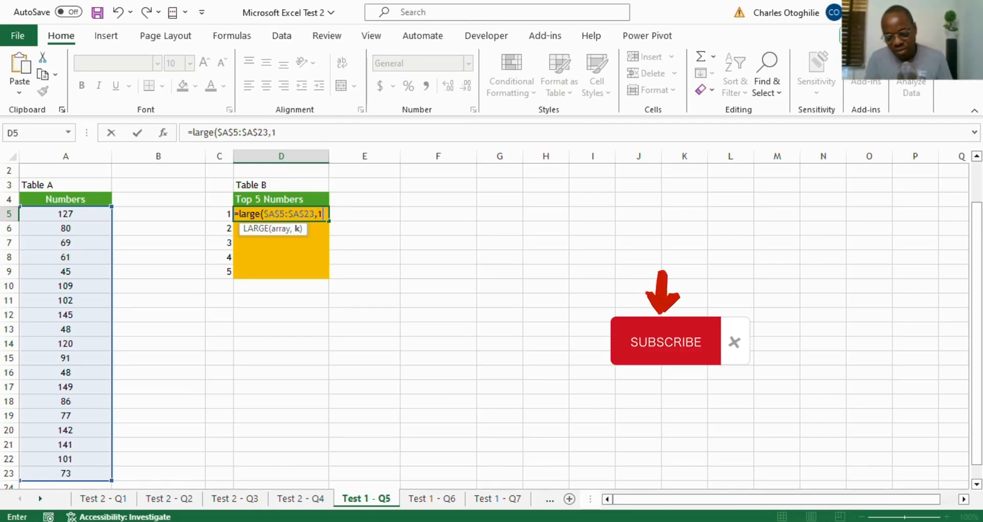
text())
key(Return)
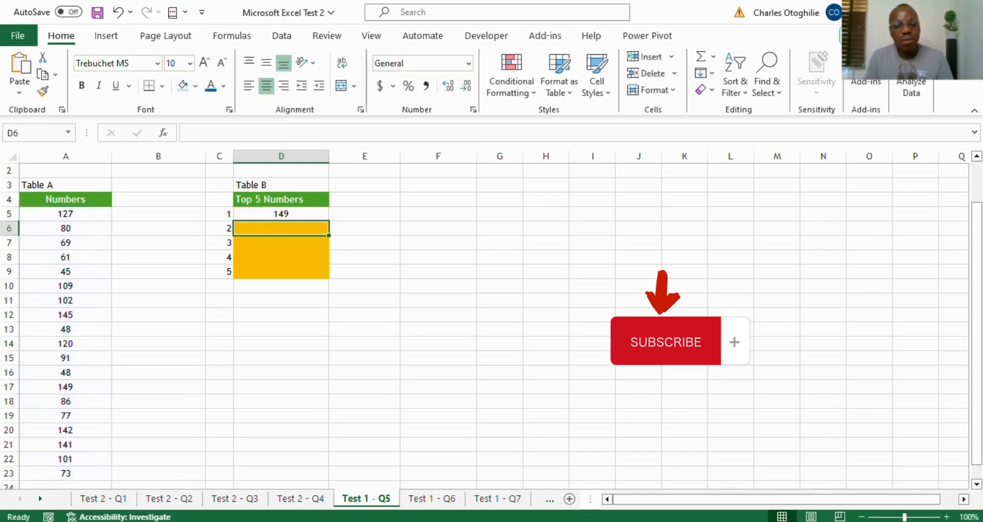
Replace the k argument of the LARGE formula in D5 with a relative reference to rank cell C5
click(283, 211)
click(283, 133)
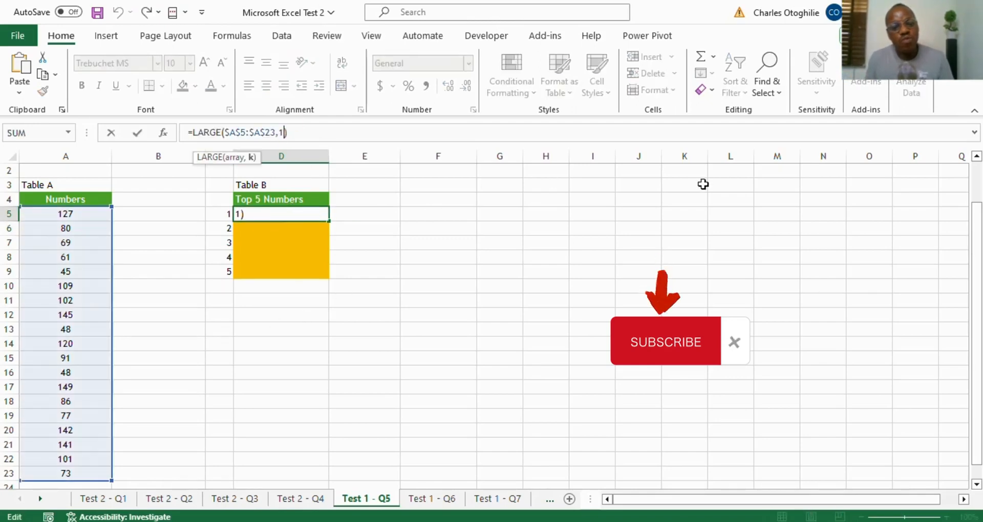
key(BackSpace)
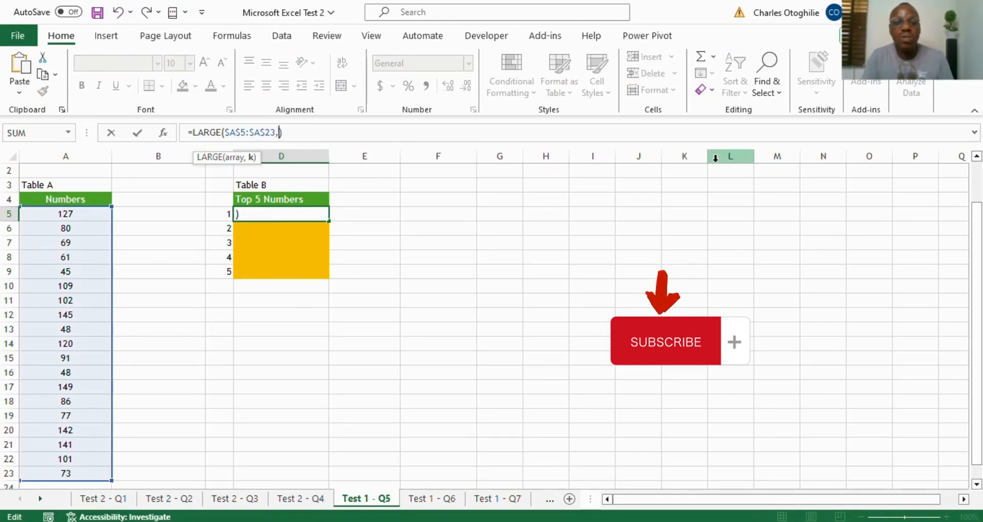
click(226, 213)
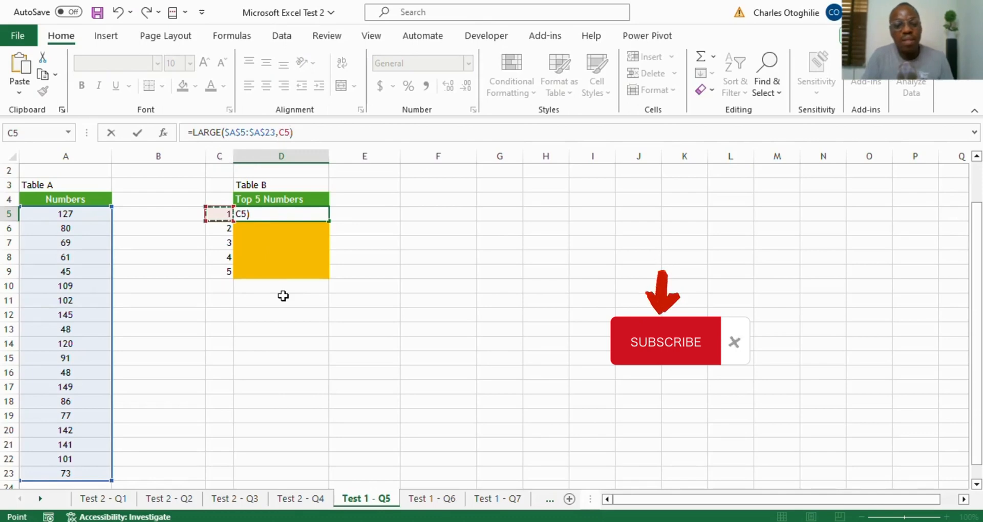
key(Return)
Fill the LARGE formula from D5 down to D9 to complete the Top 5 Numbers column
key(Up)
key(shift+Down)
key(shift+Down)
key(shift+Down)
key(shift+Down)
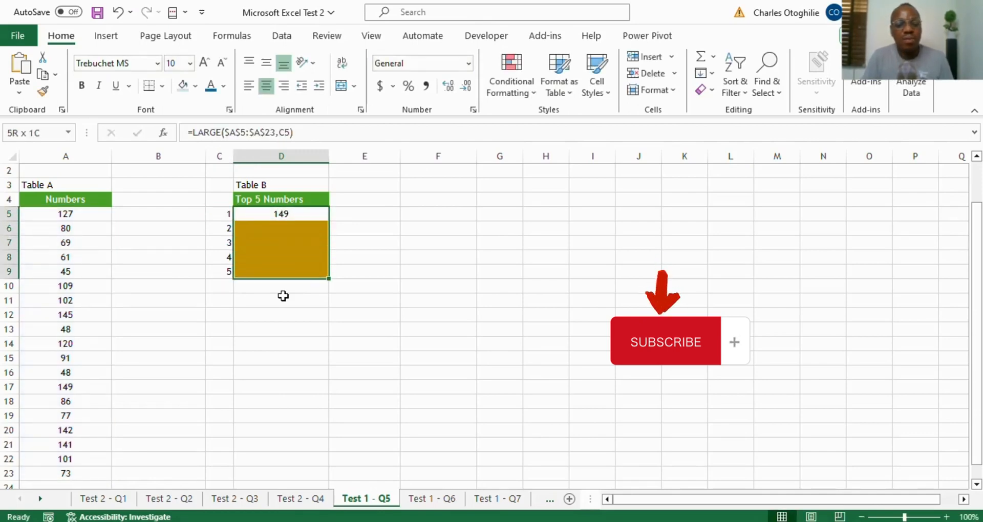
key(ctrl+d)
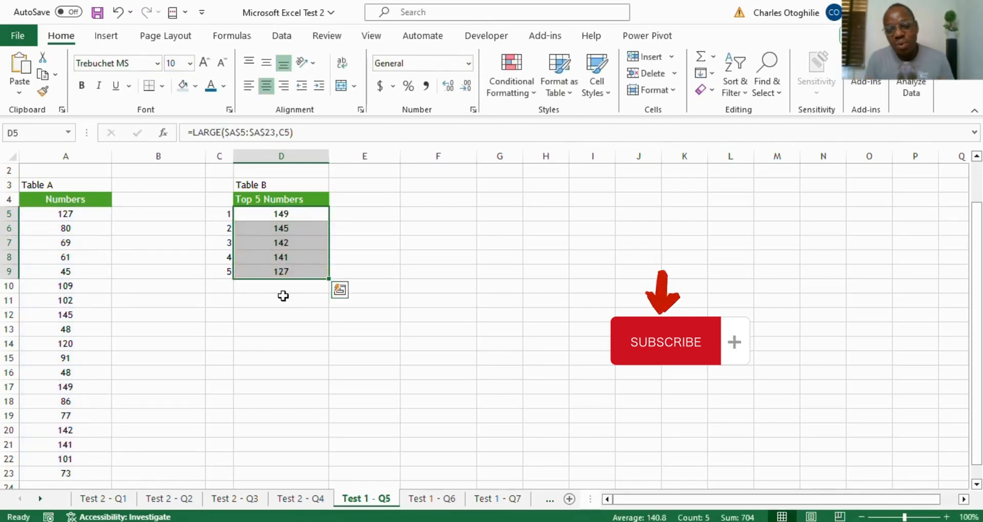
Review each LARGE formula in Table B from D5 to D9, checking the descending order
click(287, 214)
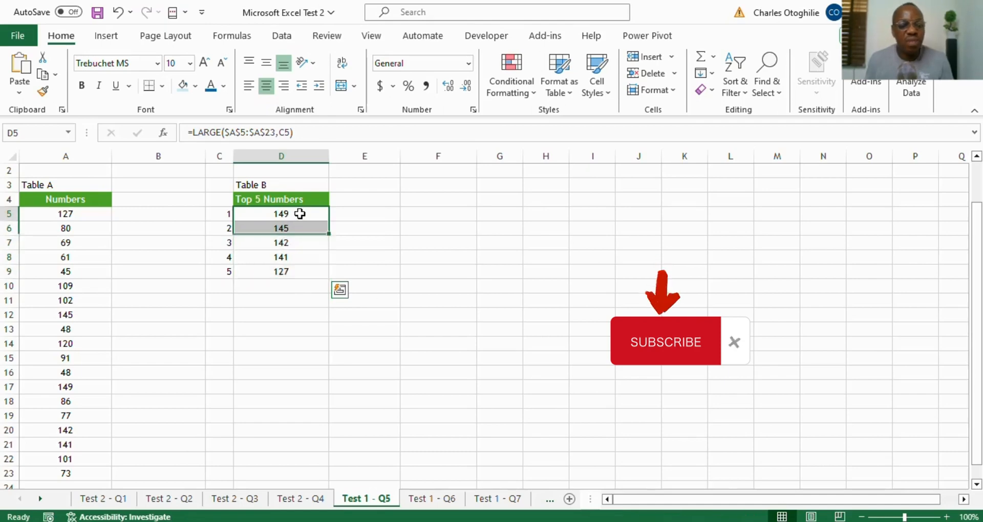
click(292, 232)
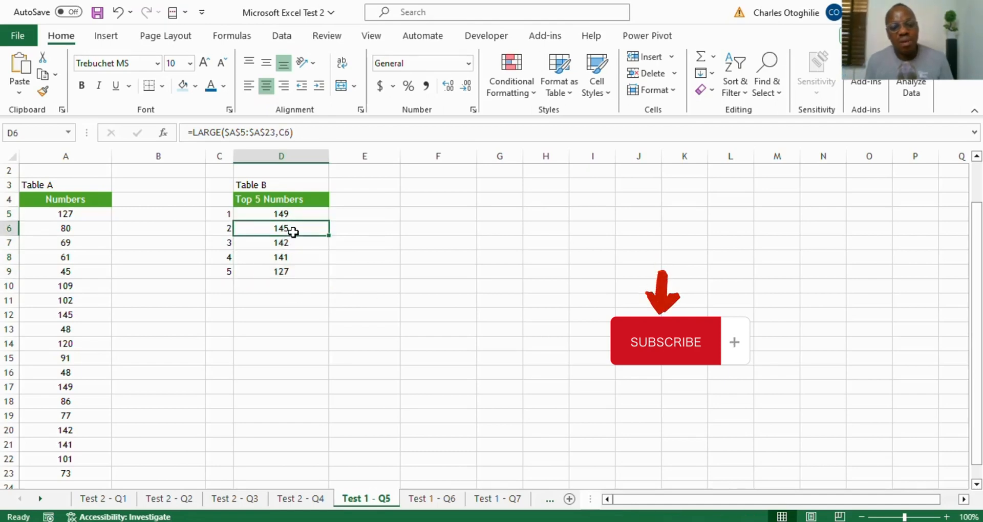
click(303, 242)
click(299, 257)
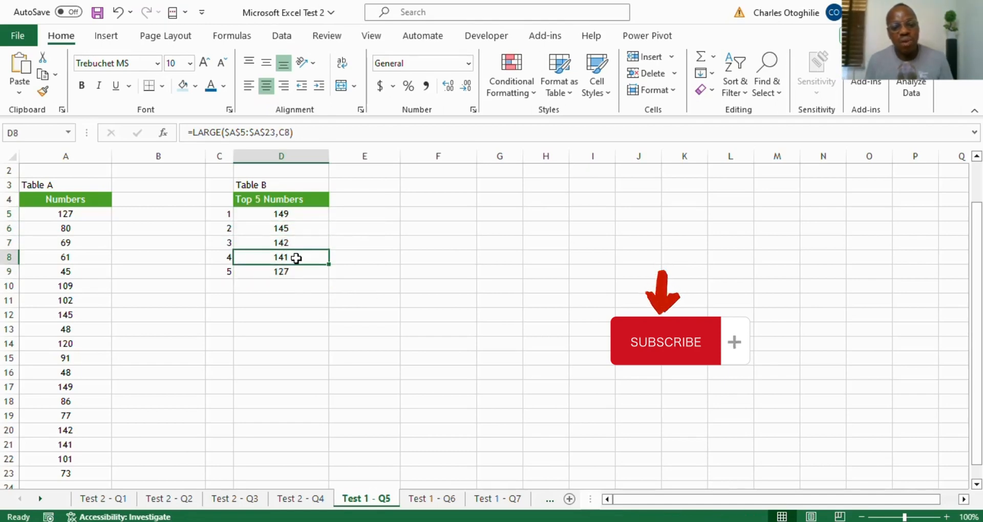
click(295, 272)
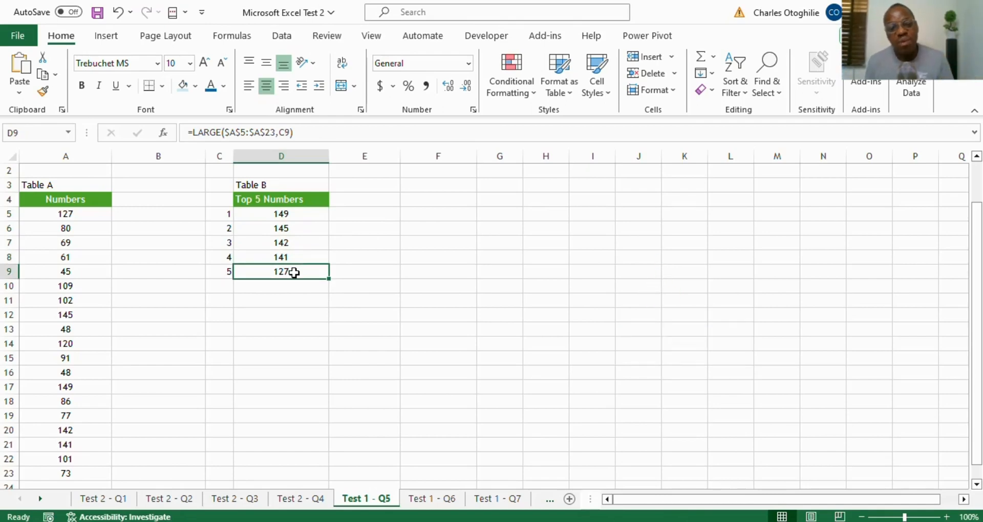
Enter =SMALL($A$5:$A$23,C5) in cell E5, beside the first Top 5 value
click(372, 215)
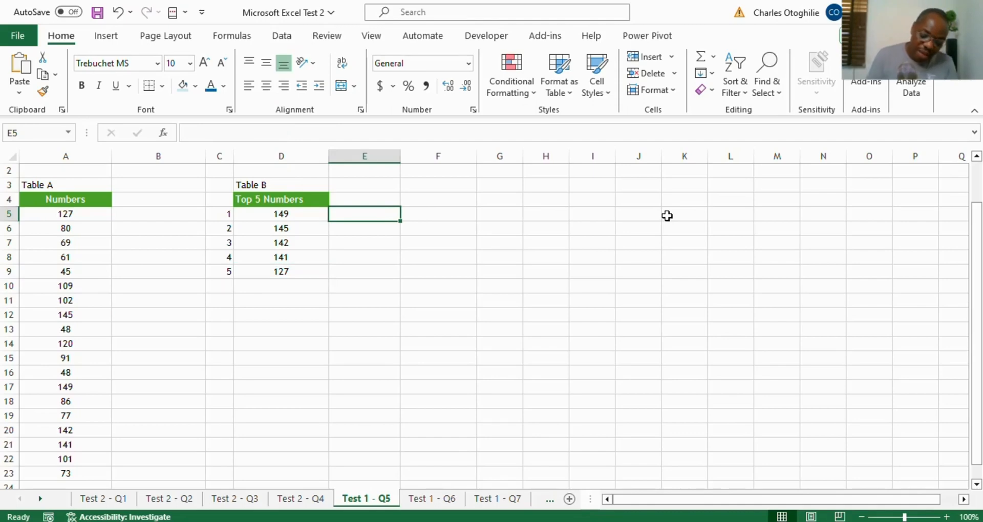
text(=sma)
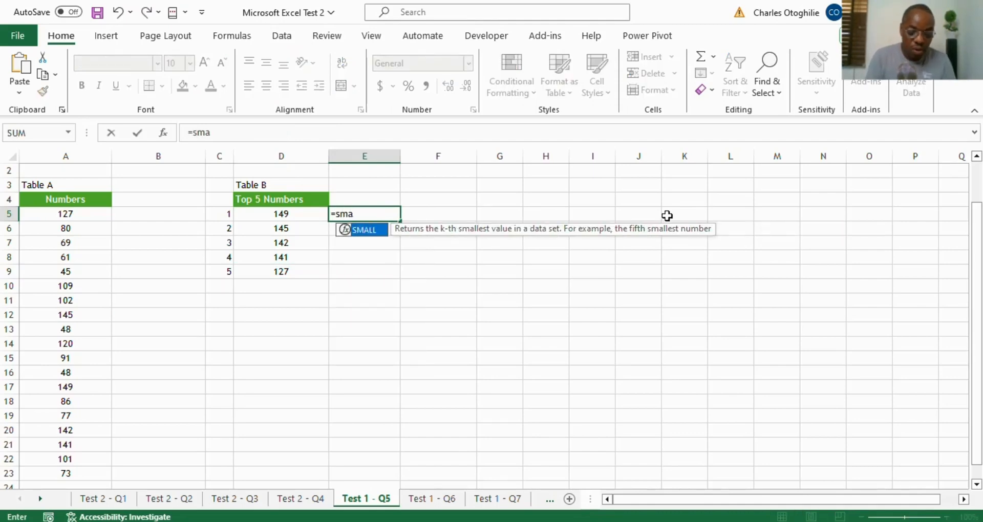
text(ll()
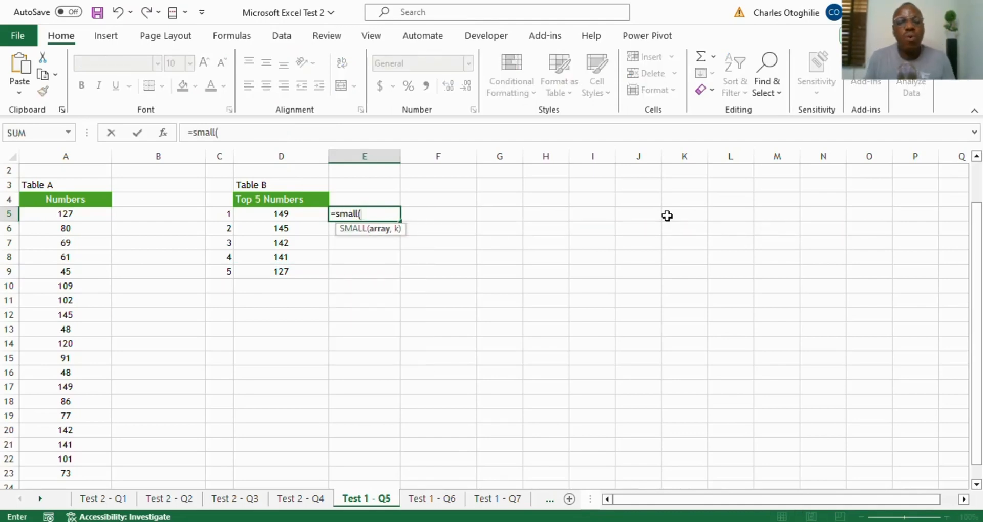
click(76, 213)
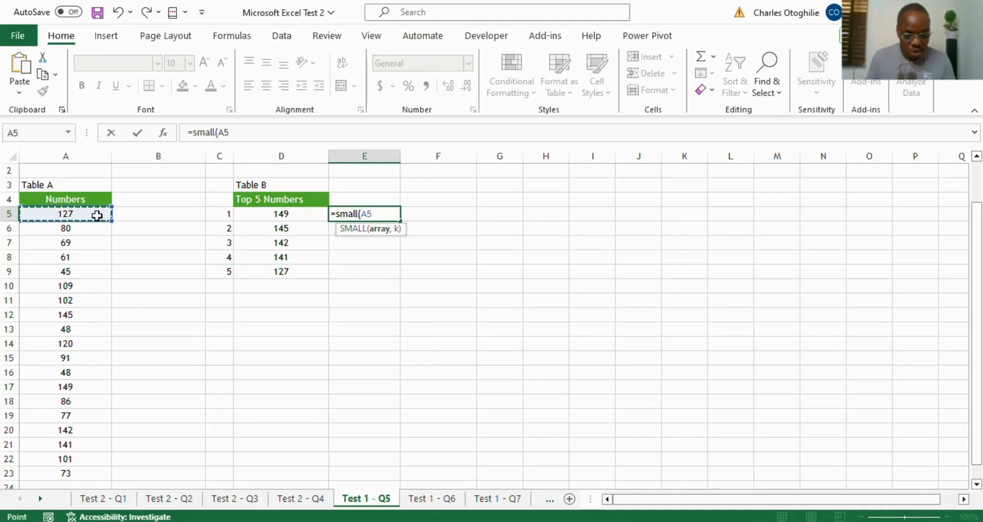
key(ctrl+shift+Down)
key(F4)
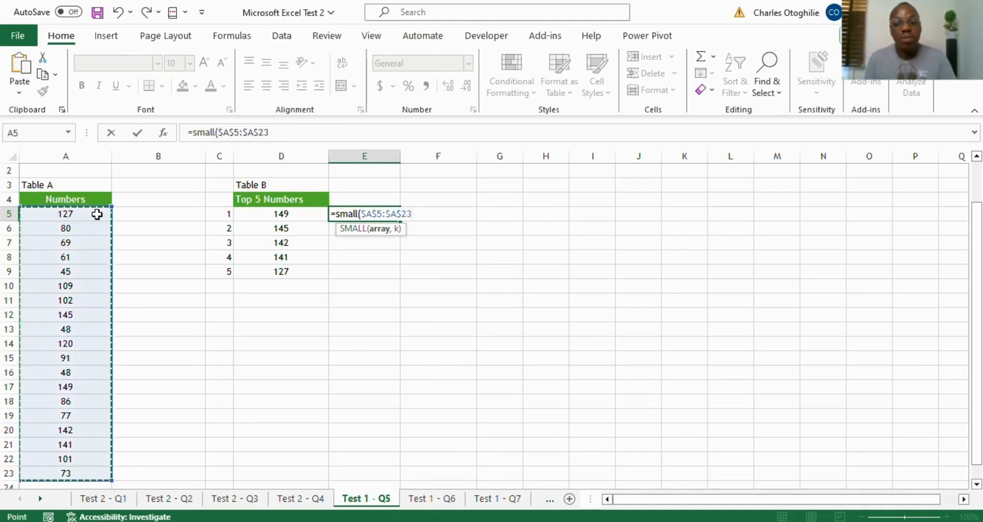
text(,)
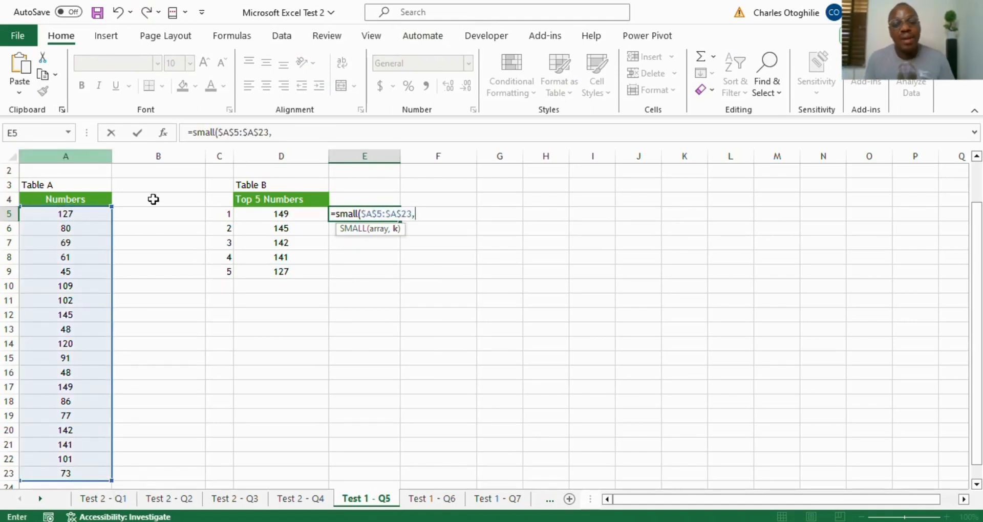
click(226, 213)
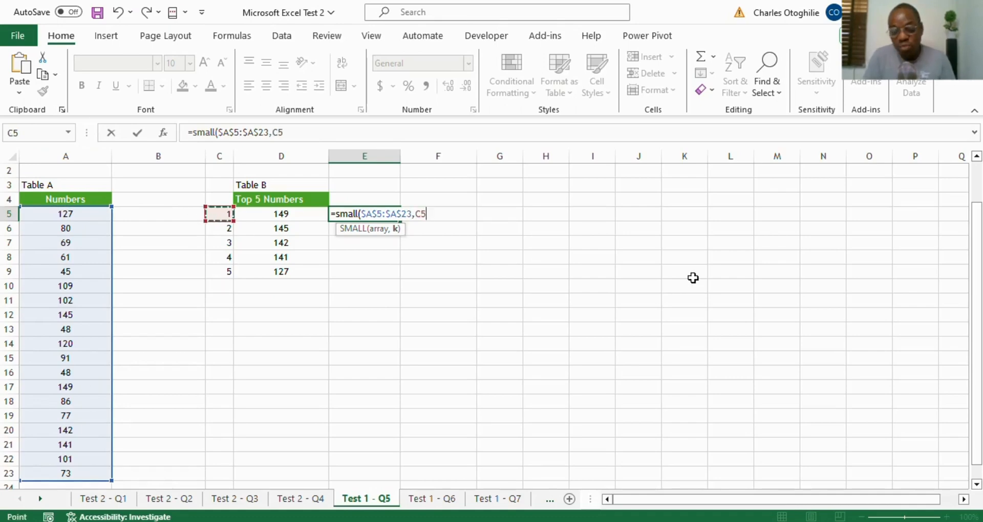
key(Return)
Fill the SMALL formula from E5 down to E9 to list the five smallest numbers
key(Up)
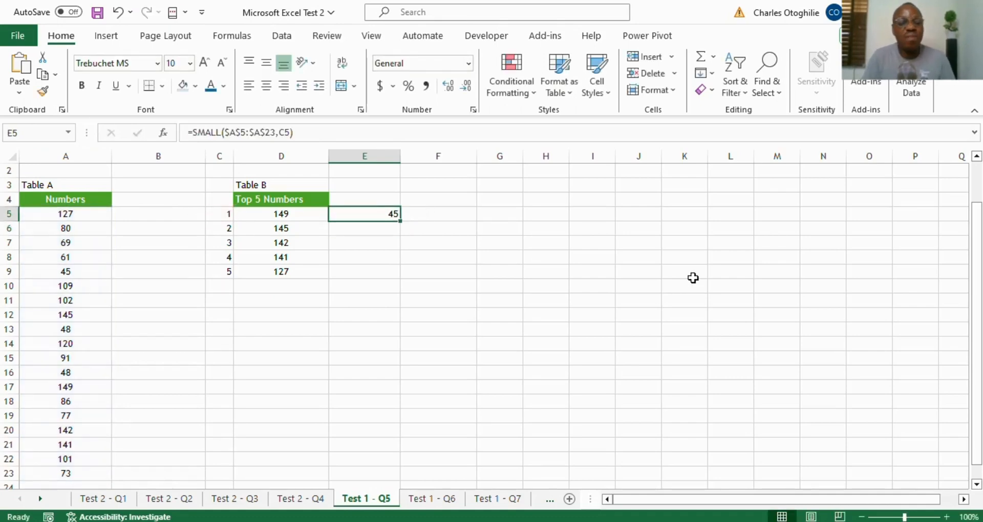
key(shift+Down)
key(shift+Down)
key(shift+Down)
key(shift+Down)
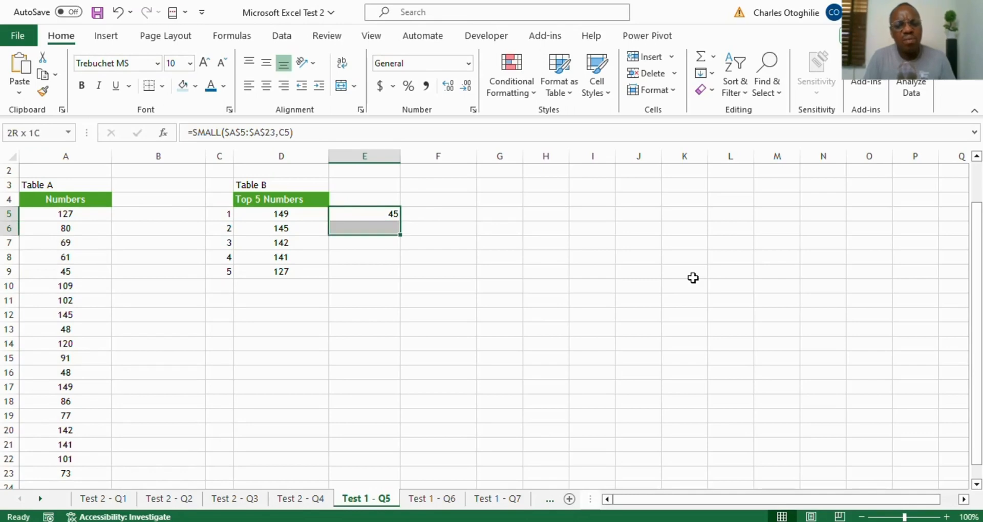
key(ctrl+d)
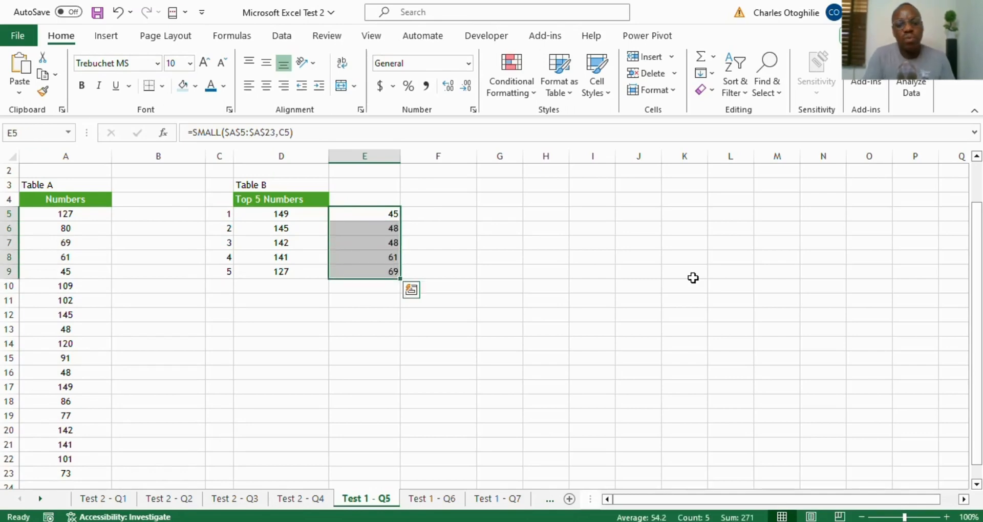
Review each SMALL formula from E5 to E9, checking the ascending order and the rank references
click(372, 213)
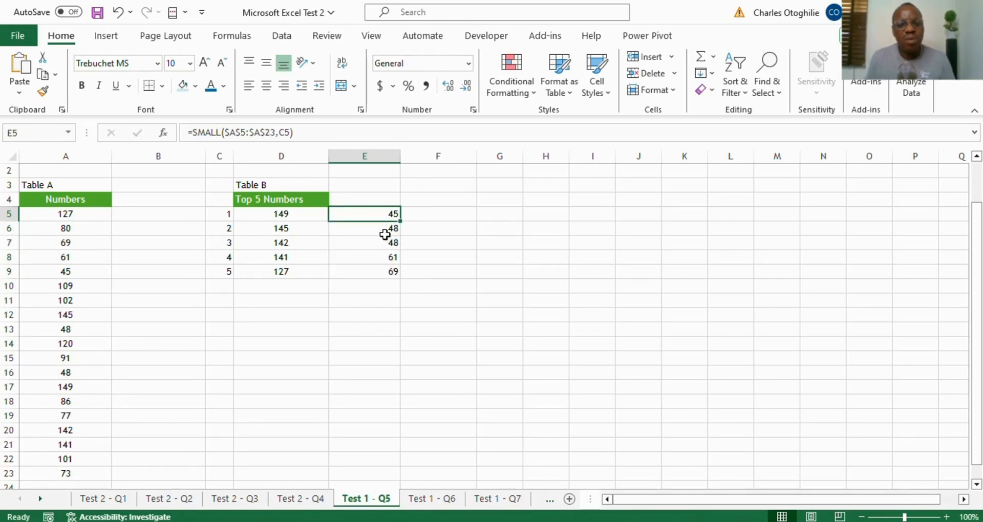
click(385, 233)
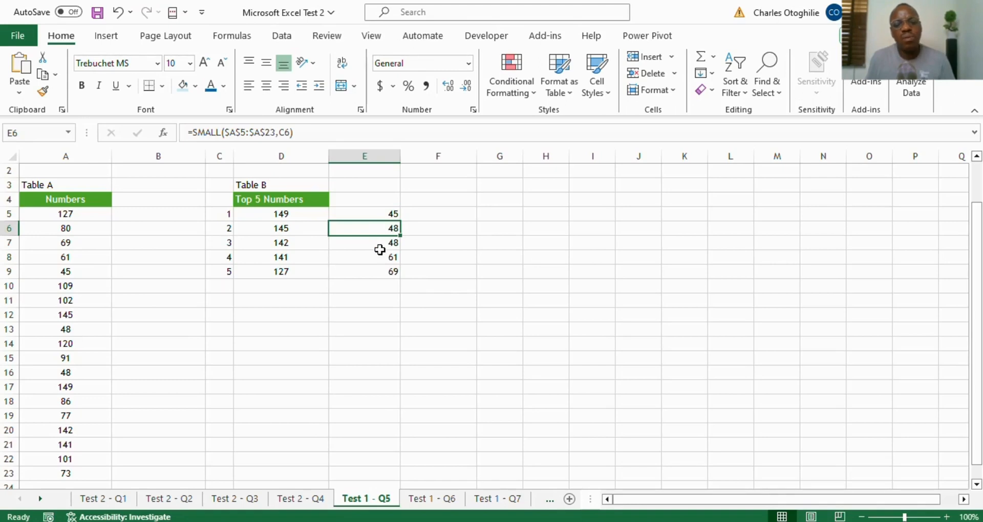
click(382, 246)
click(384, 257)
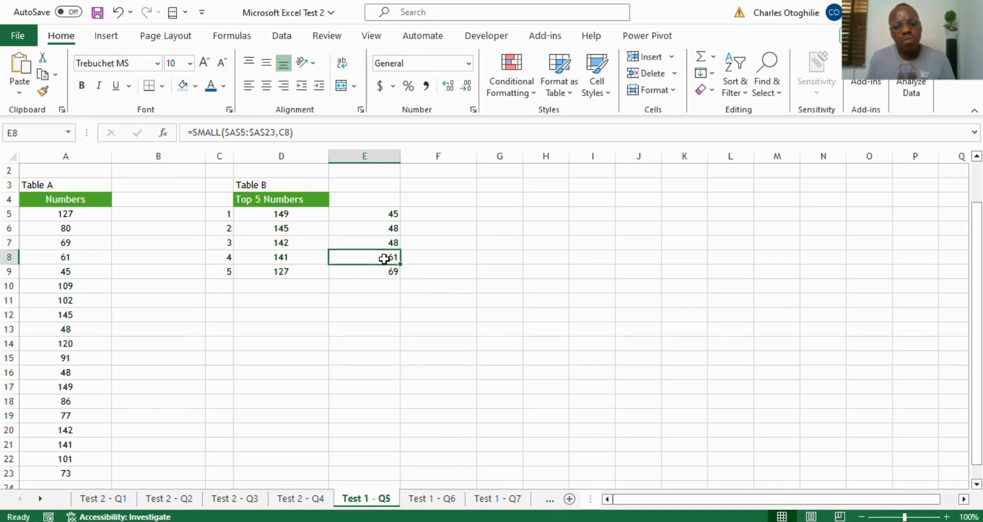
click(377, 274)
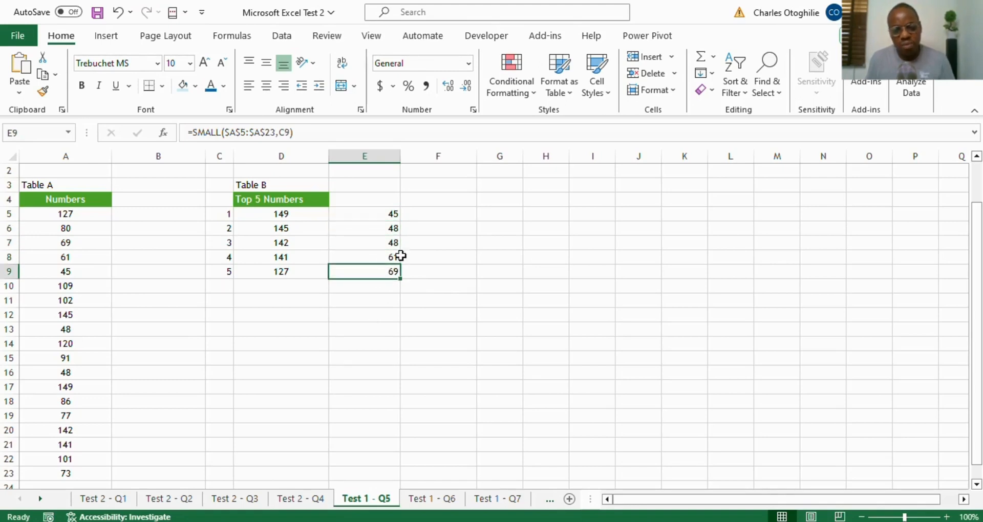
click(368, 229)
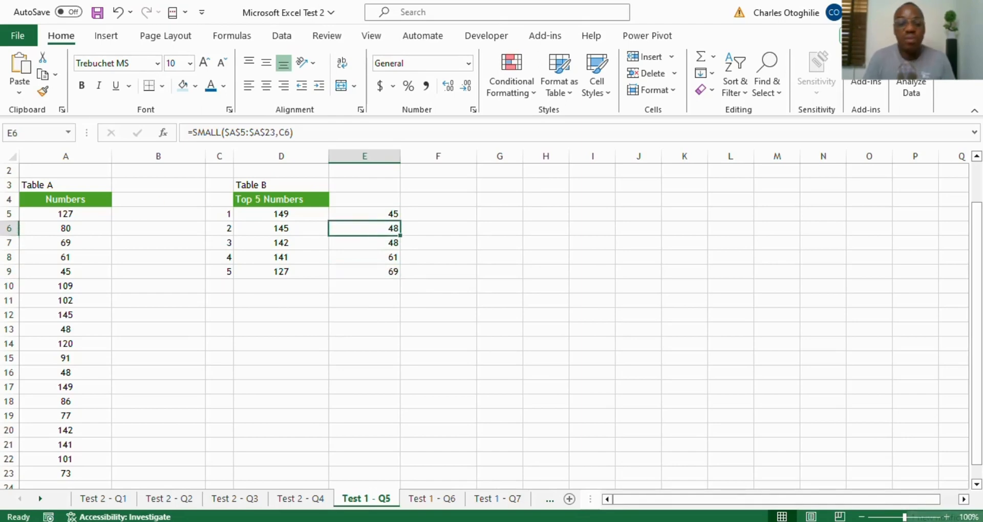
key(Up)
key(Up)
key(Down)
key(Down)
key(Down)
key(Down)
key(Down)
key(Up)
key(Up)
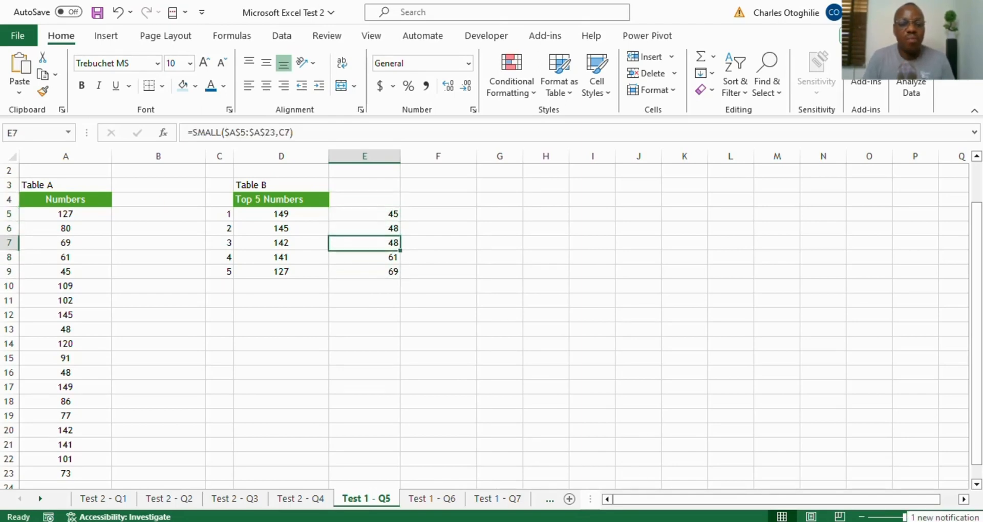
key(Up)
key(Up)
key(Up)
key(Down)
key(Up)
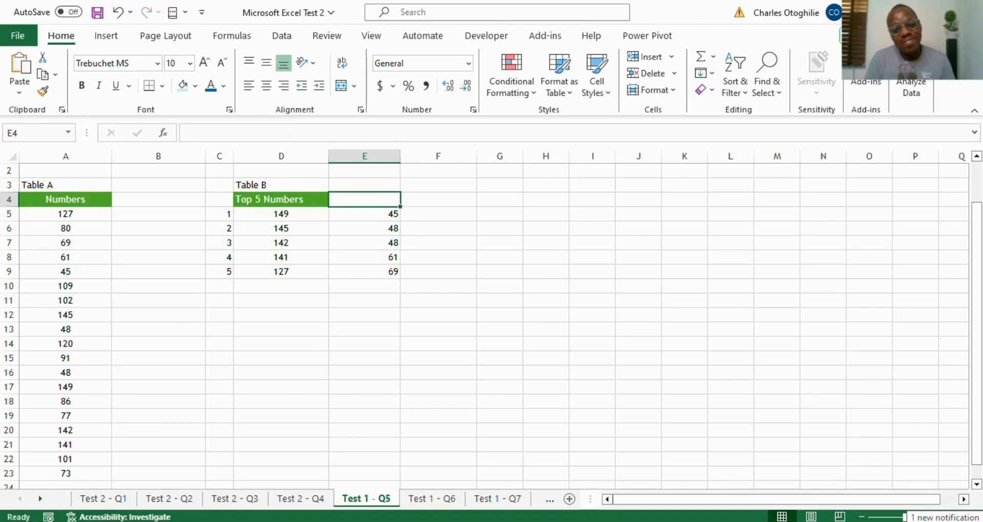
Copy the Top 5 Numbers header from D4 into E4
click(281, 199)
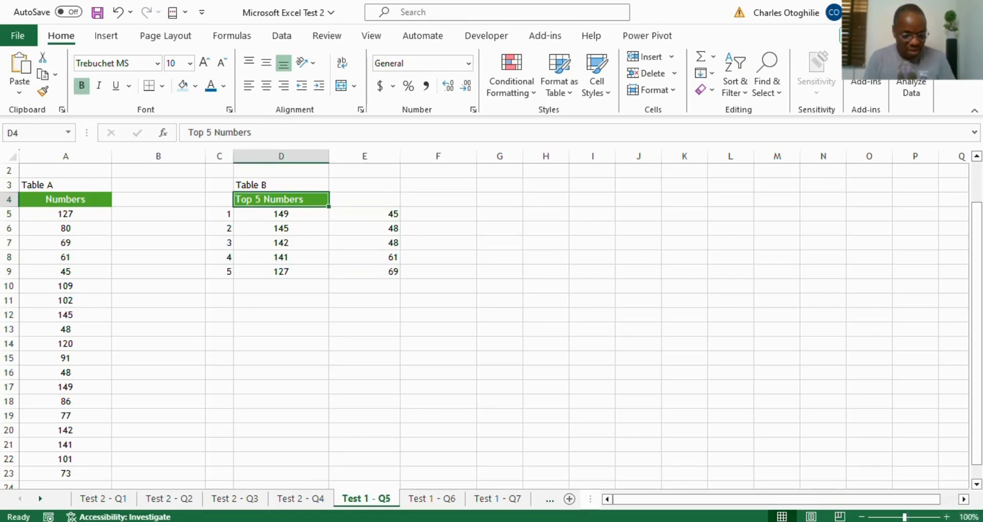
key(ctrl+c)
key(Right)
key(ctrl+v)
key(Down)
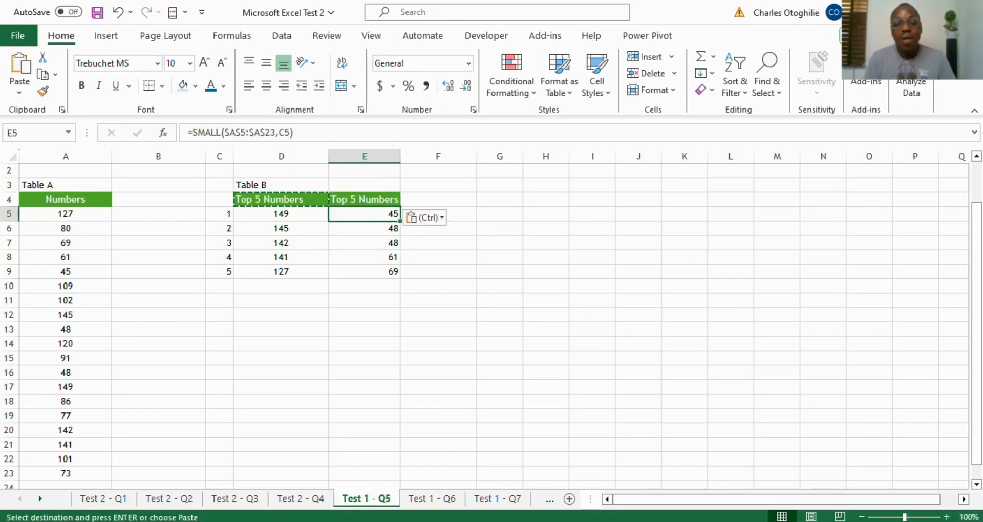
Change the header in E4 to Bottom 5 Numbers and widen column E to fit it
key(Up)
key(Up)
key(Down)
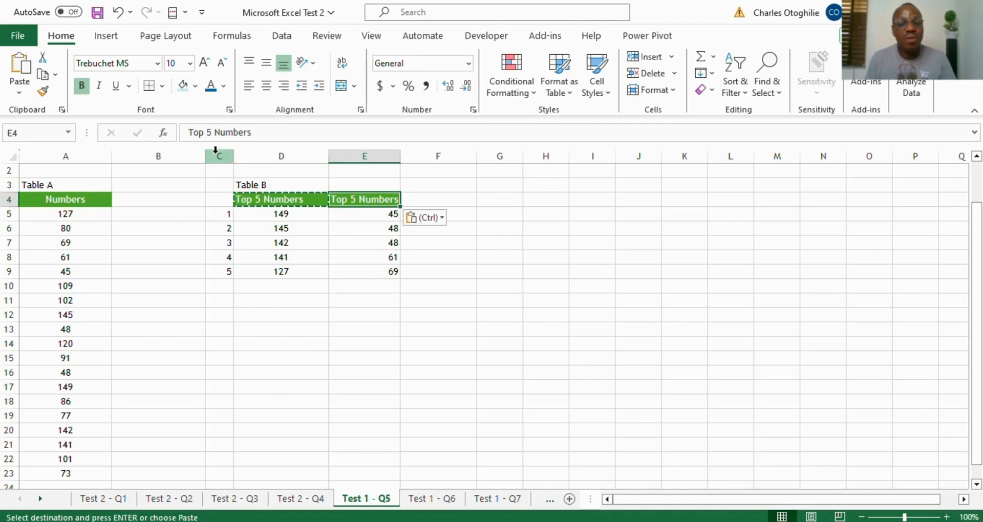
click(204, 132)
key(BackSpace)
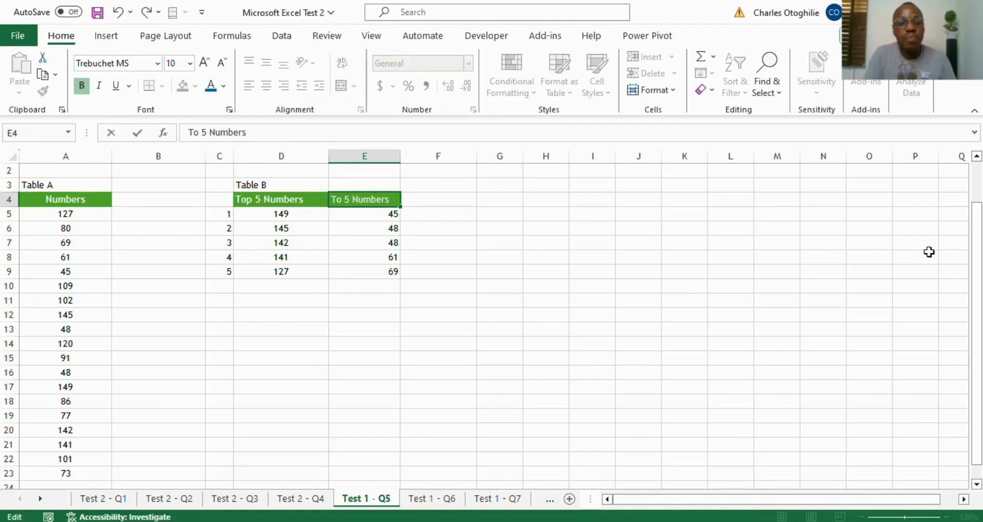
key(BackSpace)
key(BackSpace)
text(Bottom)
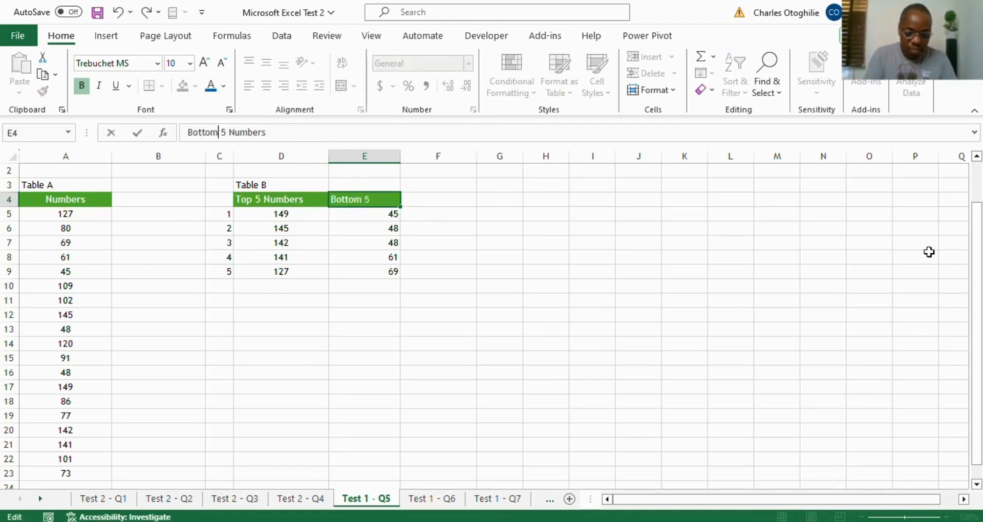
key(Return)
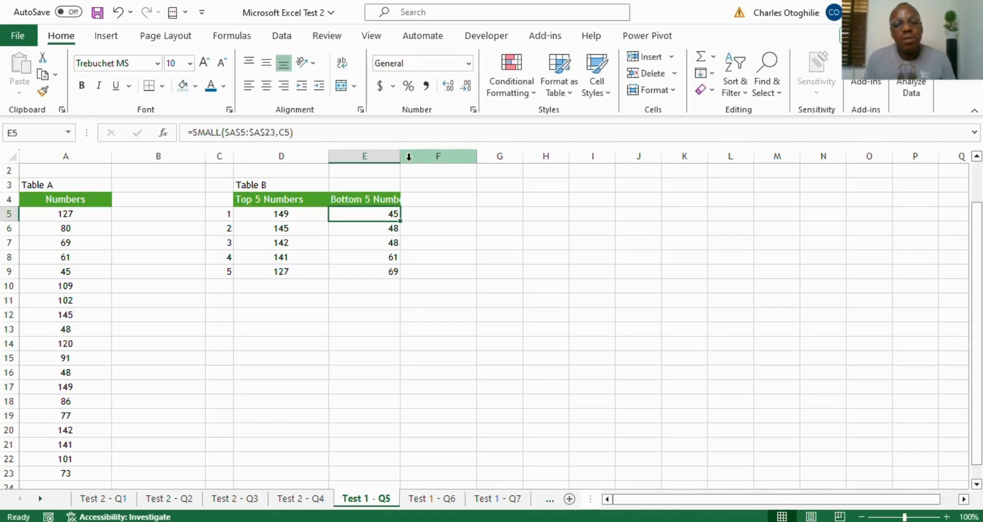
drag(404, 160, 439, 158)
Compare the LARGE formulas under Top 5 Numbers with the SMALL formulas under Bottom 5 Numbers
click(395, 351)
click(336, 268)
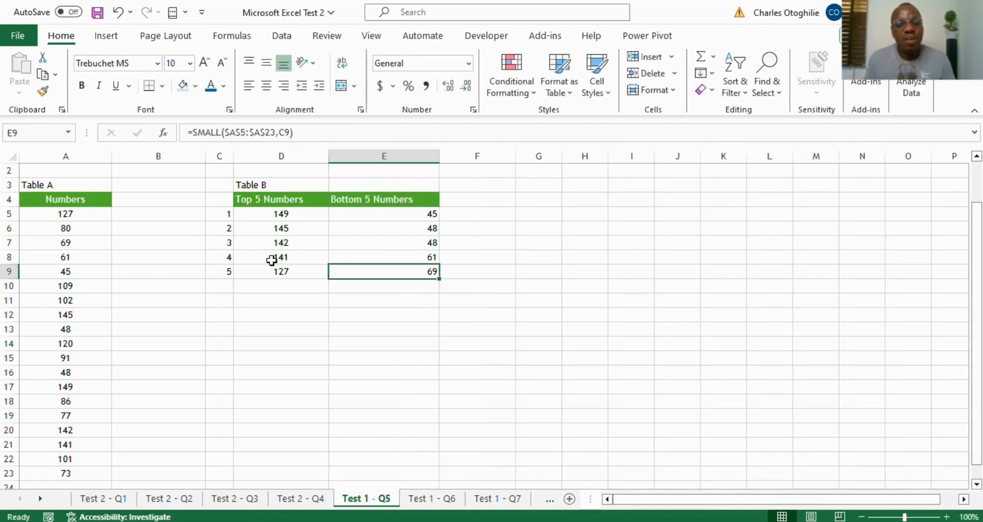
click(283, 256)
click(283, 212)
click(380, 215)
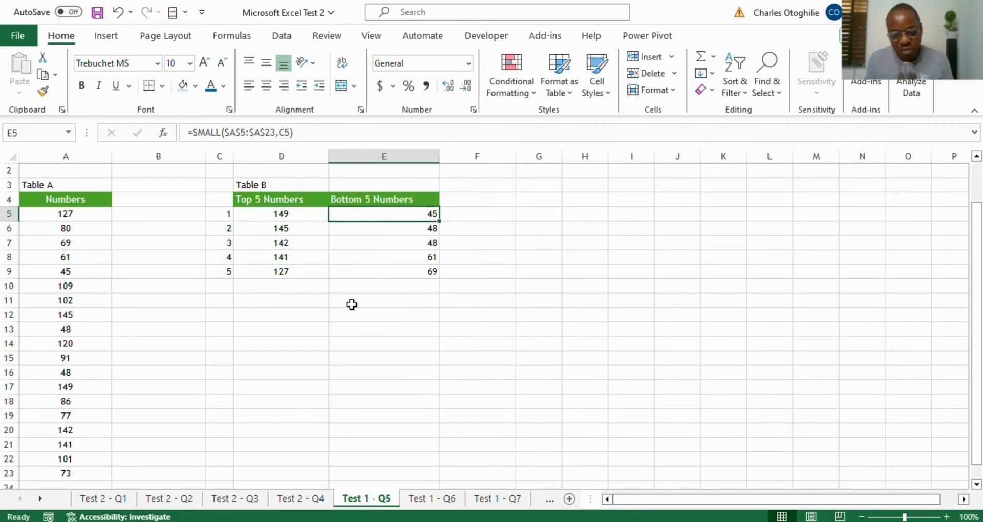
click(321, 302)
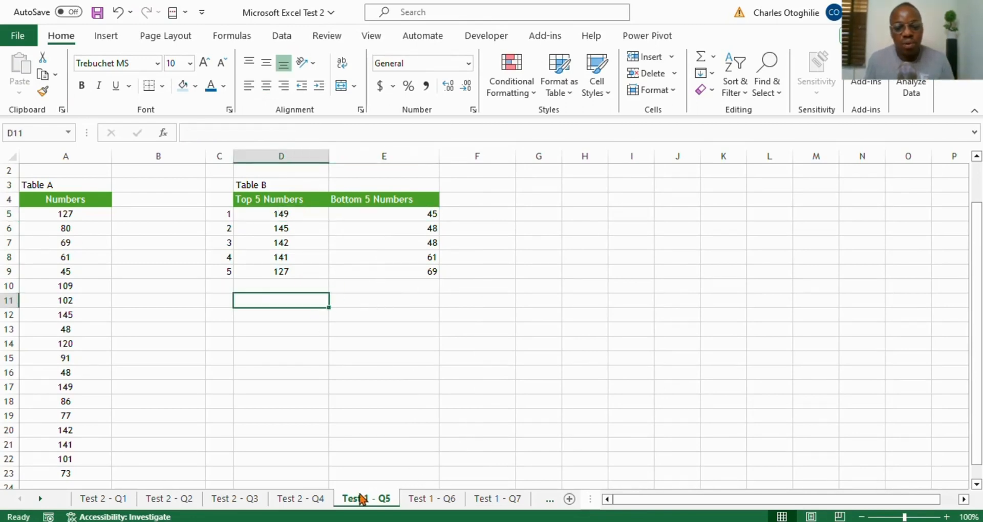
Switch to the Test 1 - Q6 sheet, read its question, and locate the answer cell A5
click(435, 500)
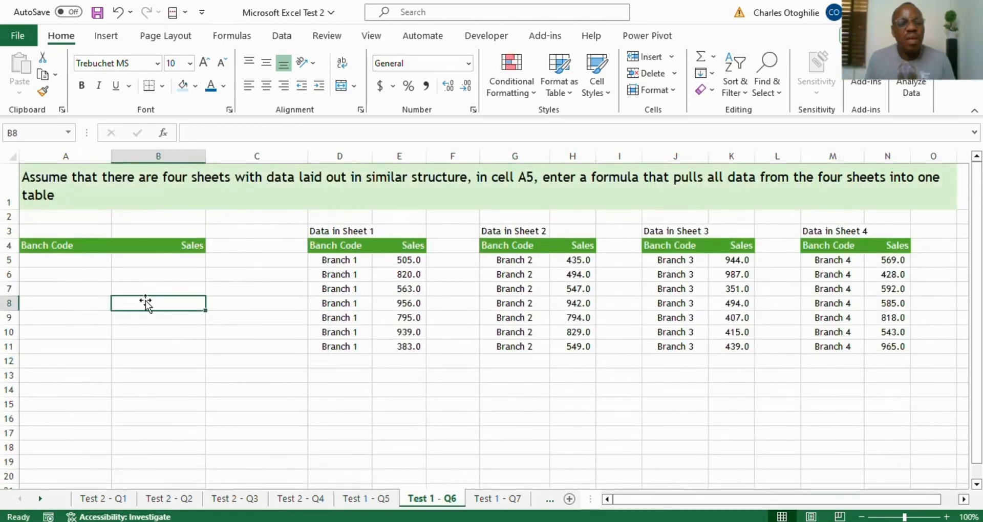
click(143, 195)
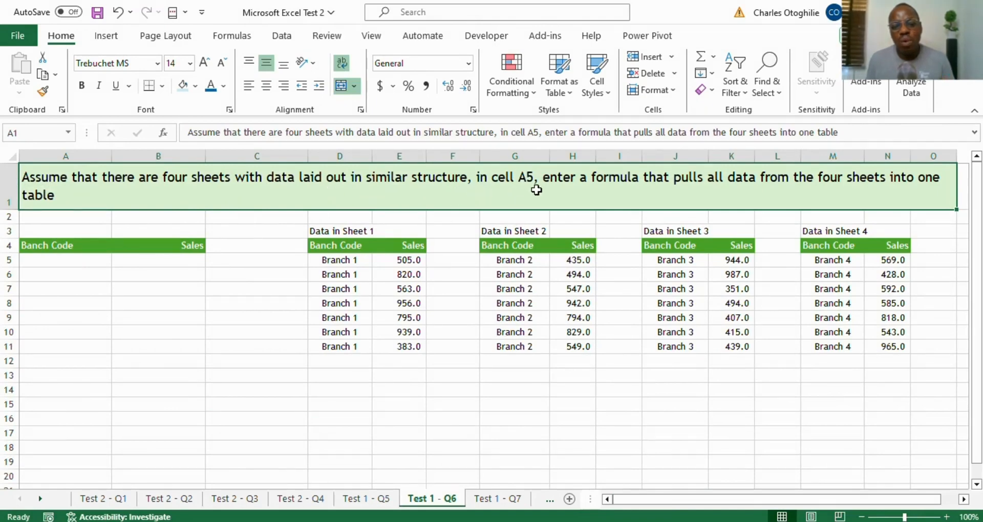
click(56, 221)
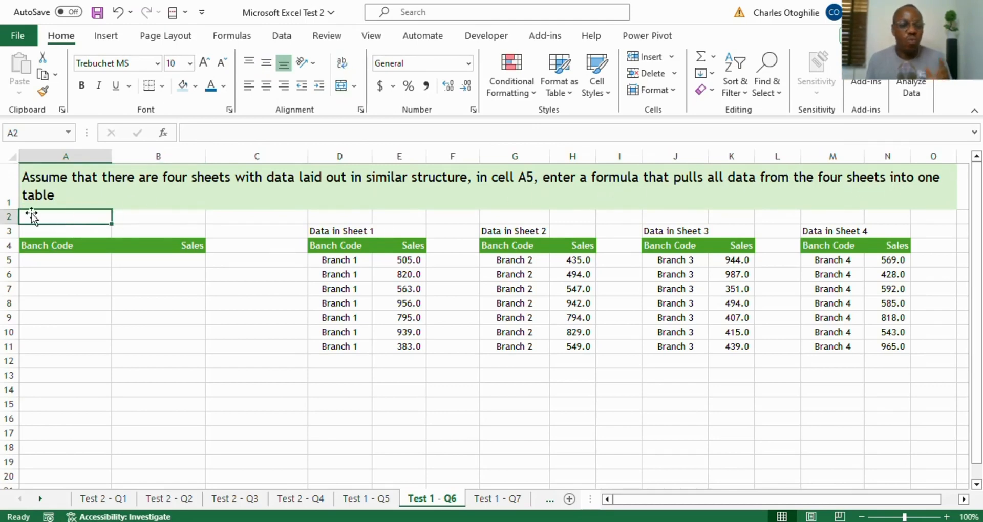
click(27, 261)
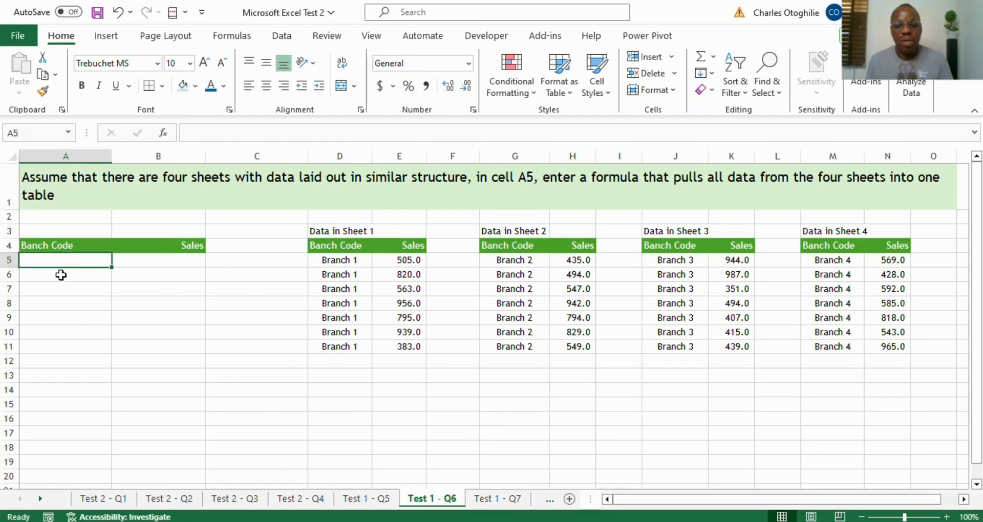
click(61, 275)
text(=)
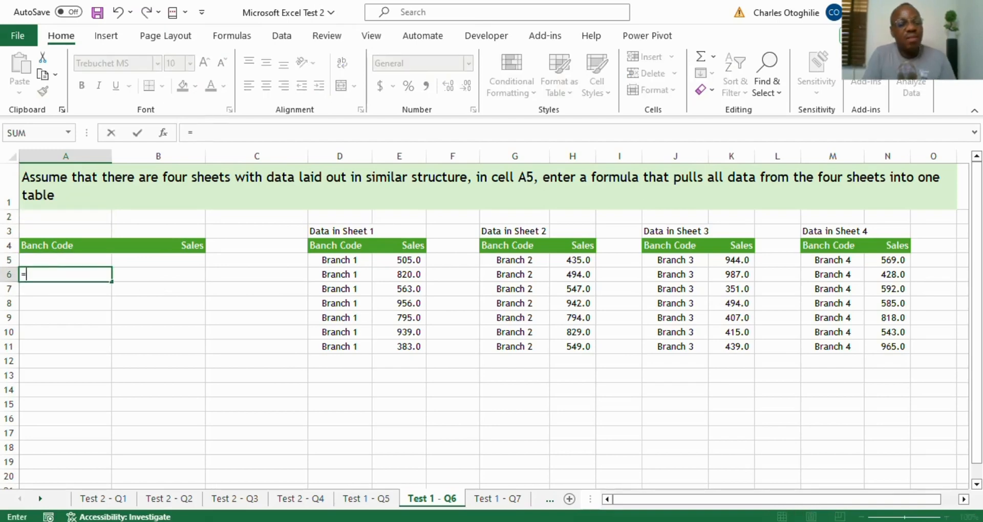
key(Escape)
Enter =VSTACK(D5:E11,G5:H11,J5:K11,M5:N11) in A5 to stack the branch sales of all four sheets into one table
click(65, 260)
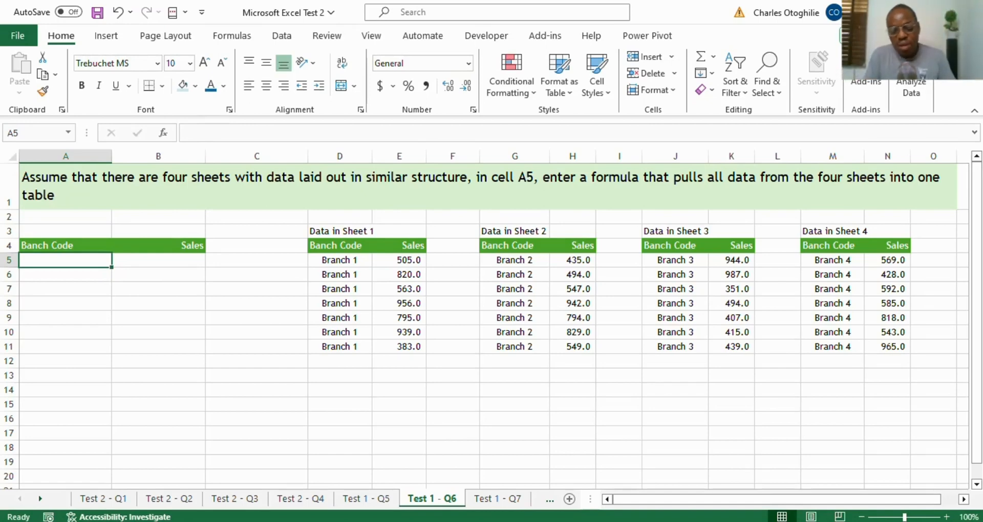
text(=vs)
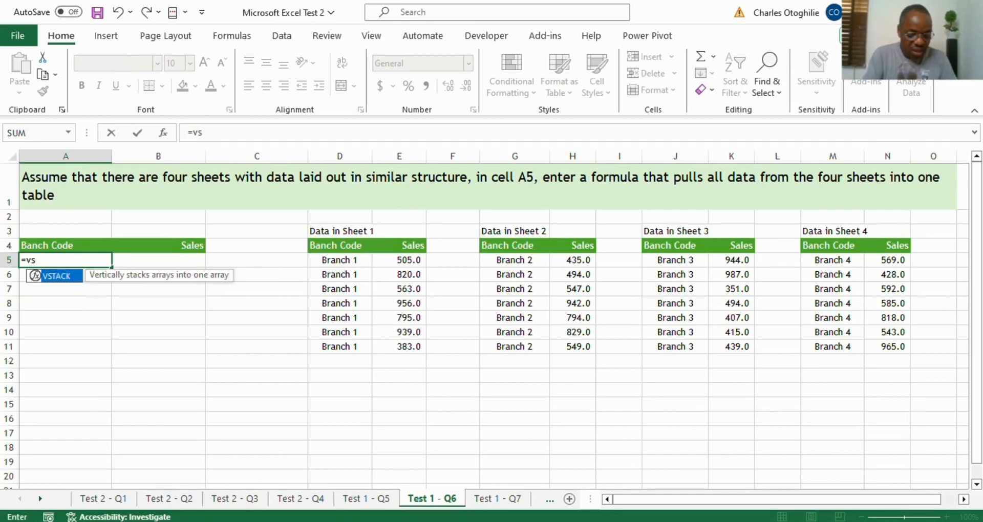
text(tack)
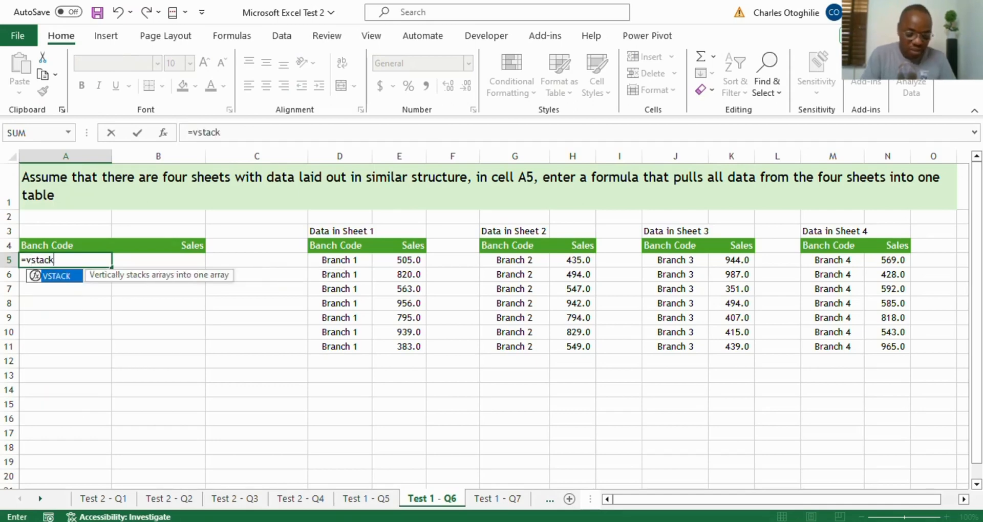
text(()
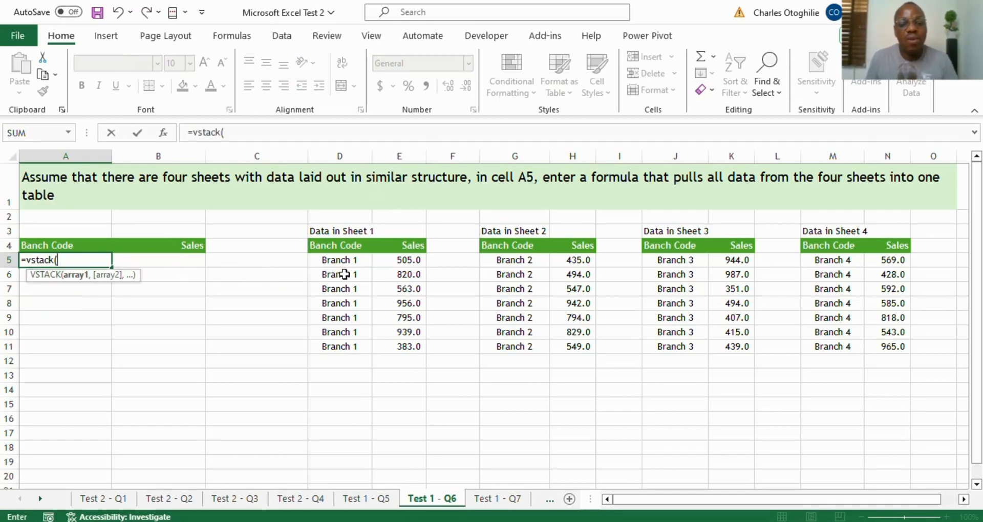
drag(347, 258, 410, 328)
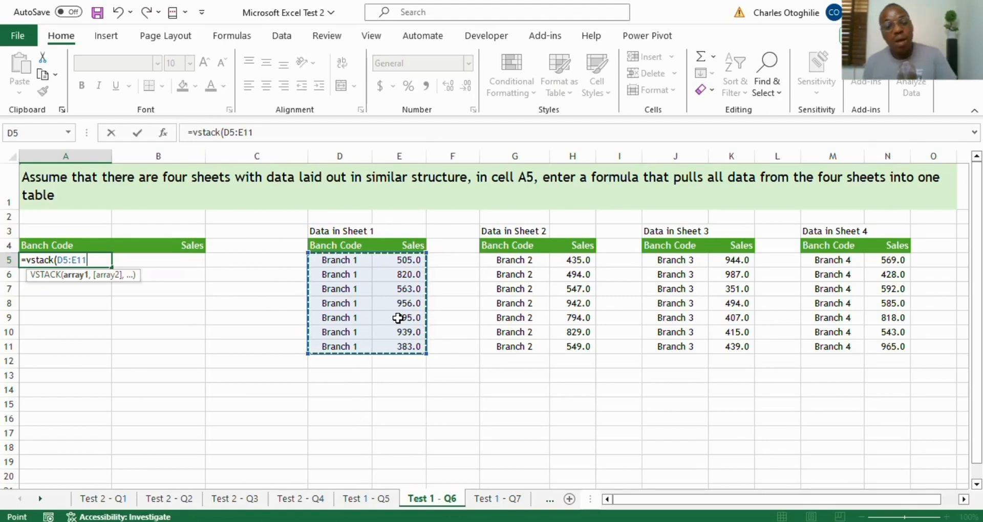
text(,)
drag(525, 260, 570, 341)
text(,)
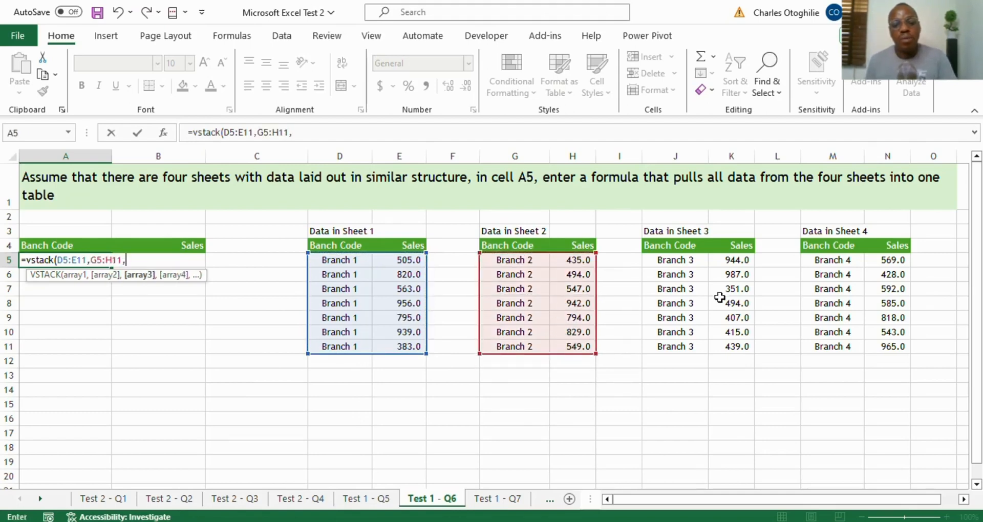
drag(670, 261, 731, 344)
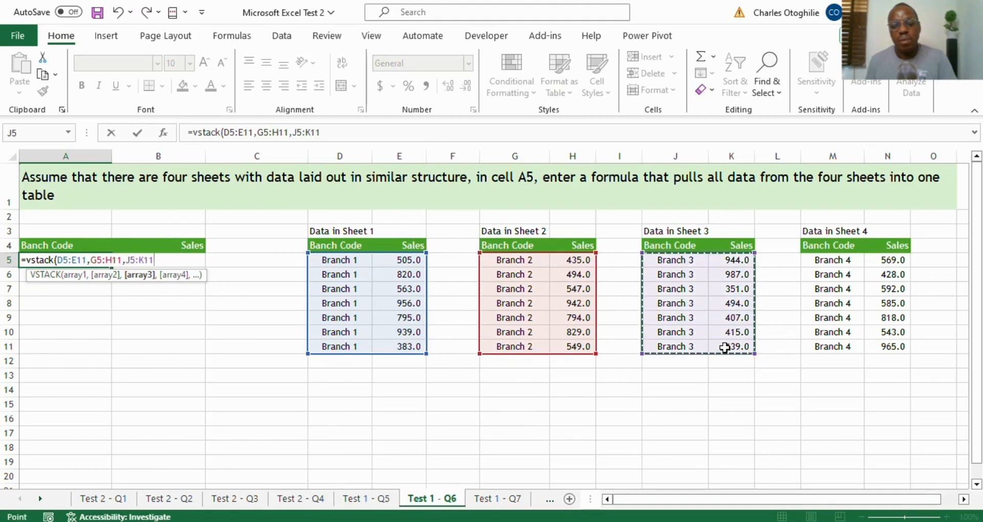
text(,)
drag(835, 263, 874, 340)
text())
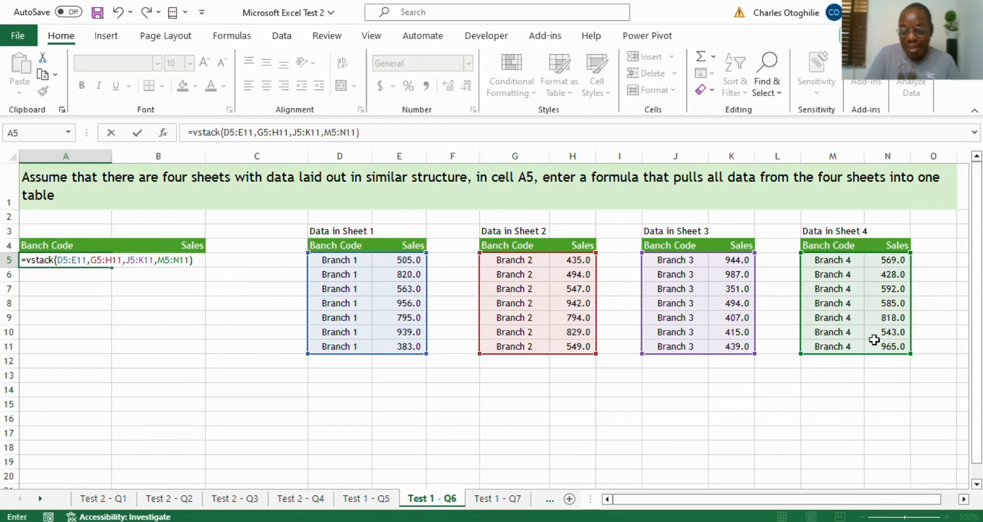
key(Return)
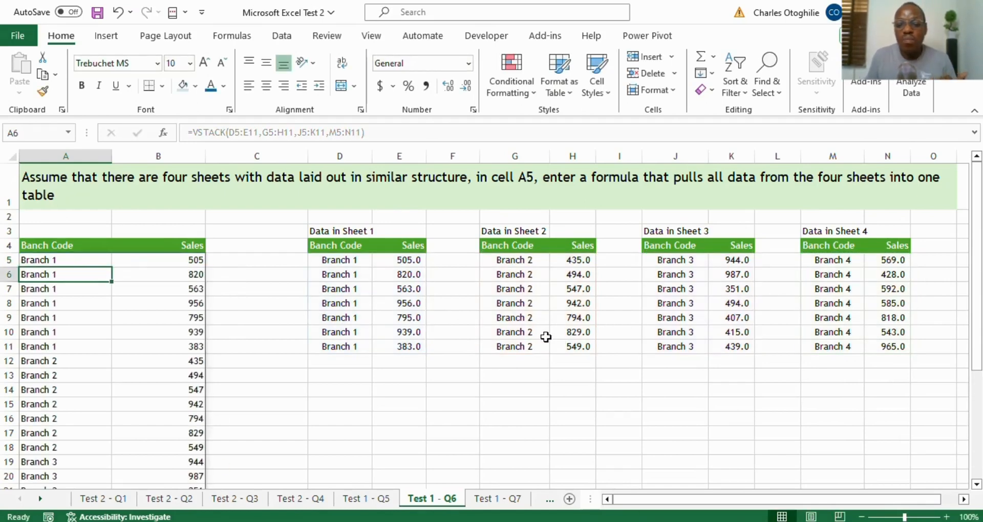
Compare the stacked table in columns A and B with the source blocks Data in Sheet 1 through Data in Sheet 4
click(330, 316)
click(477, 303)
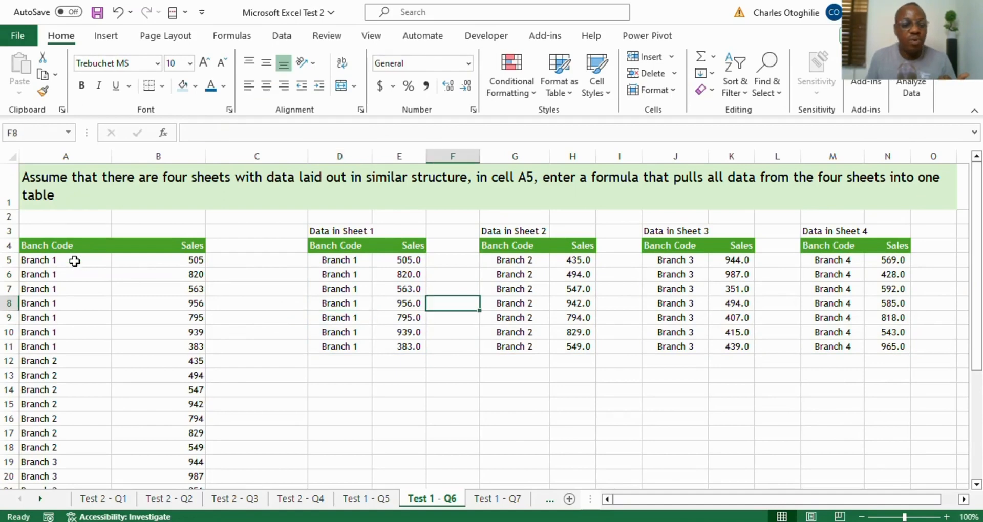
scroll(121, 302, down, 5)
scroll(132, 305, up, 5)
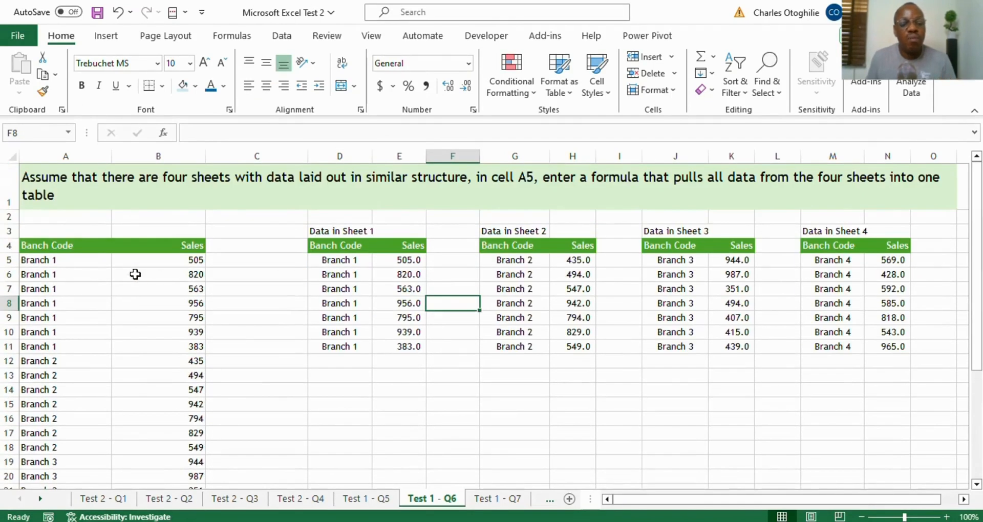
scroll(135, 275, down, 5)
scroll(164, 373, up, 5)
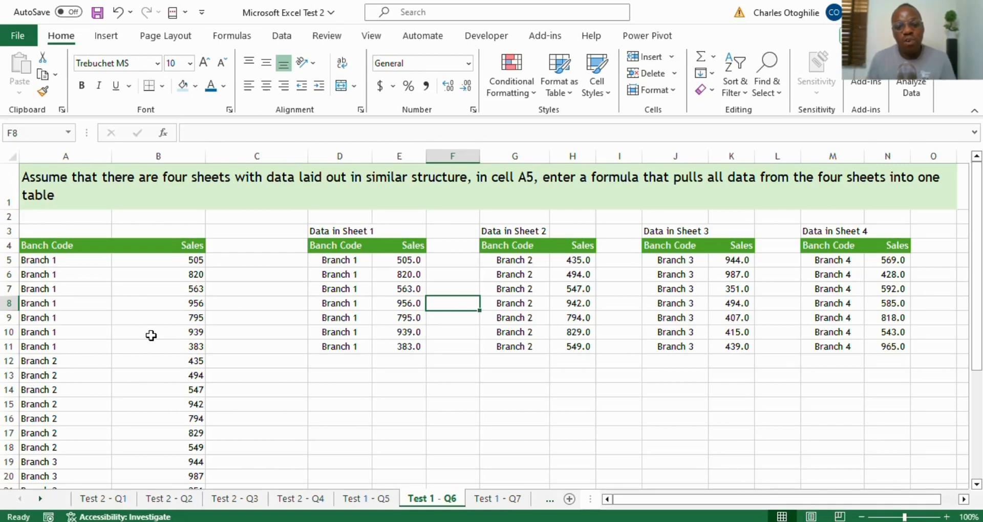
drag(322, 232, 408, 342)
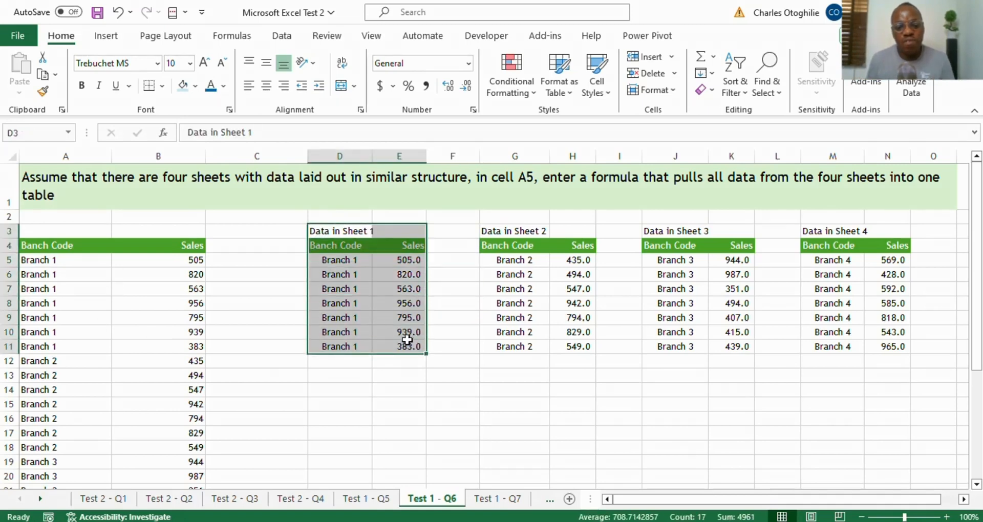
drag(515, 232, 573, 346)
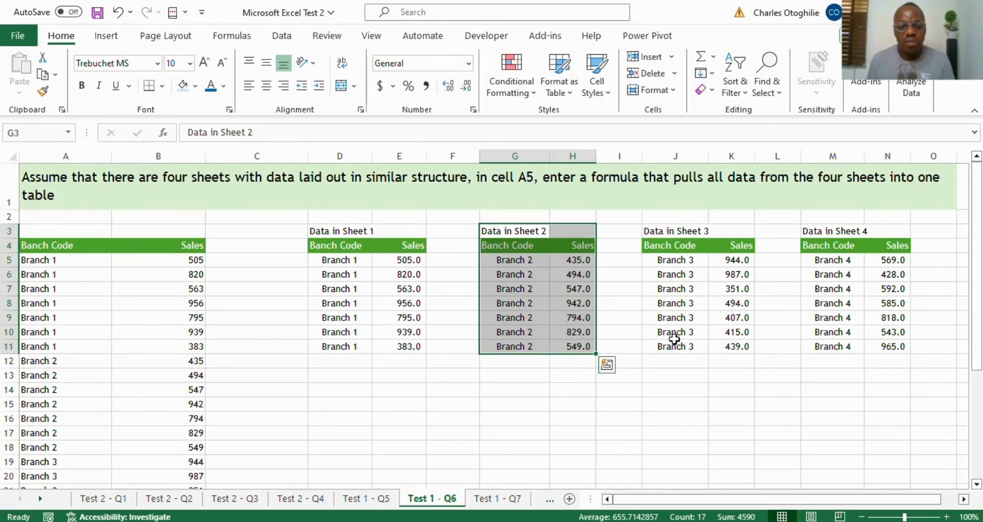
click(688, 319)
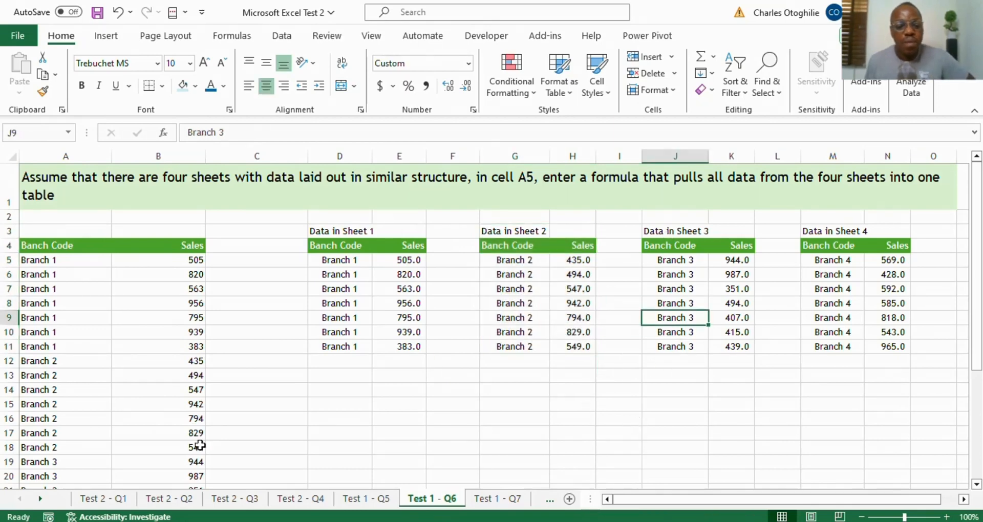
scroll(296, 463, down, 6)
scroll(296, 463, up, 6)
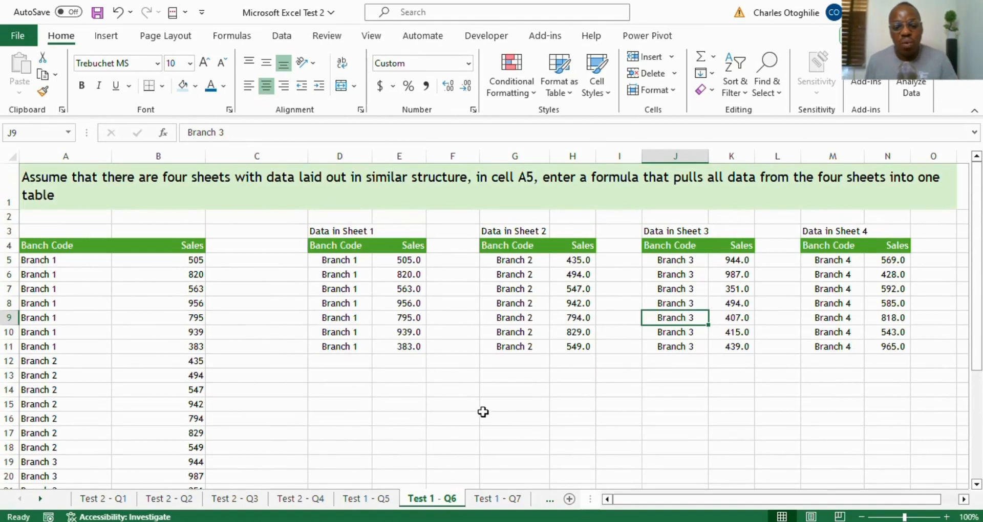
Switch to the Test 1 - Q7 sheet and go to the answer cell D13 named in its question
click(488, 497)
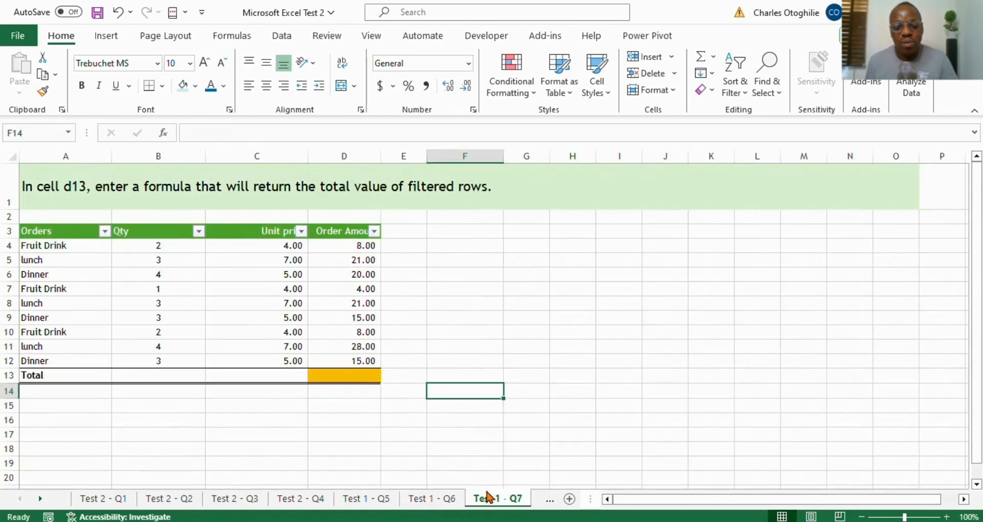
click(464, 333)
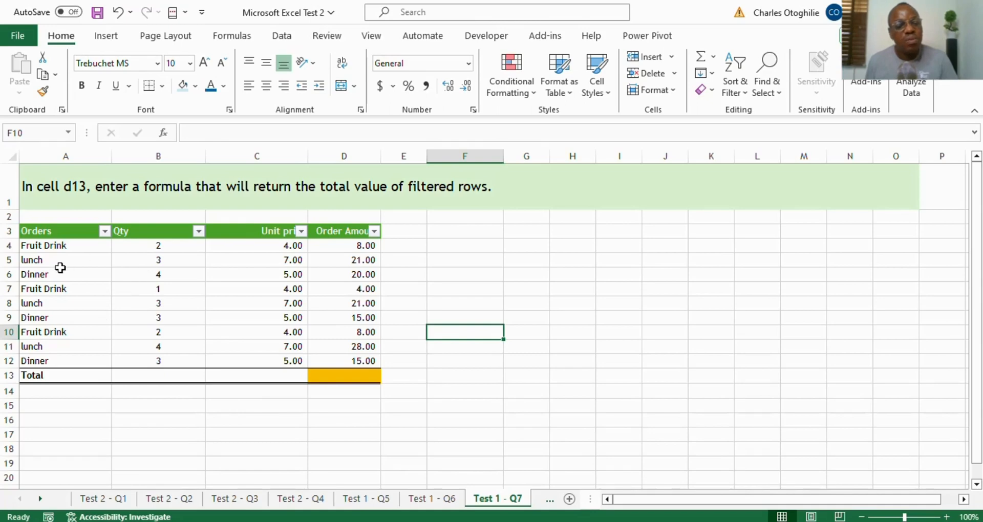
click(63, 250)
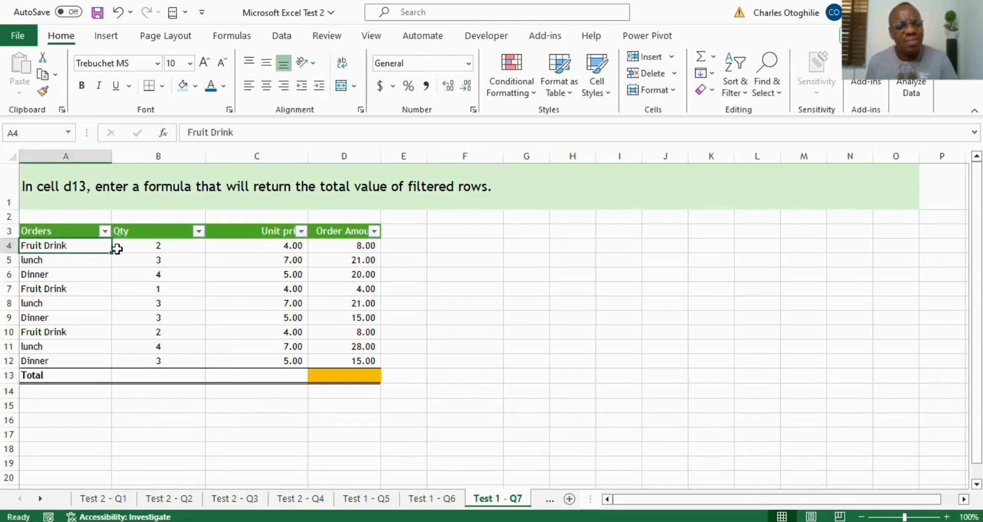
click(29, 134)
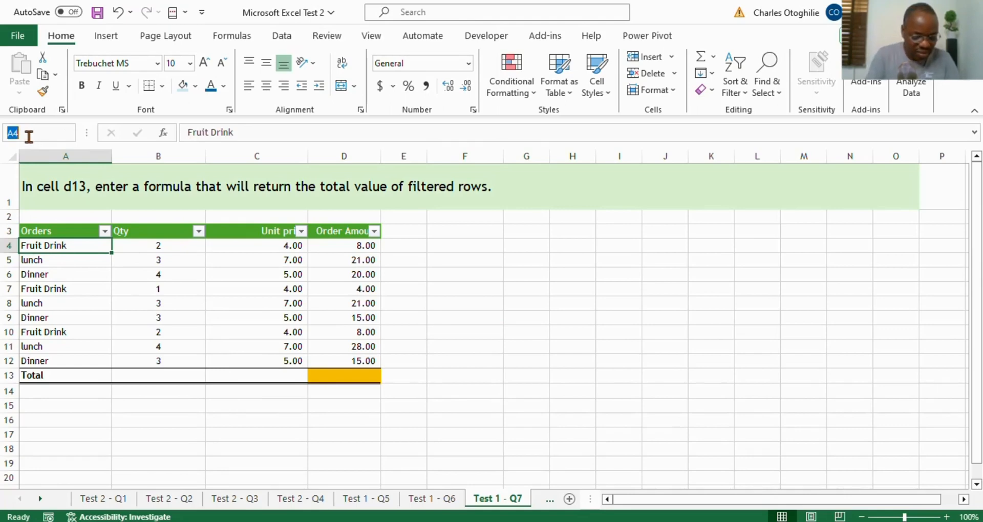
text(d13)
key(Return)
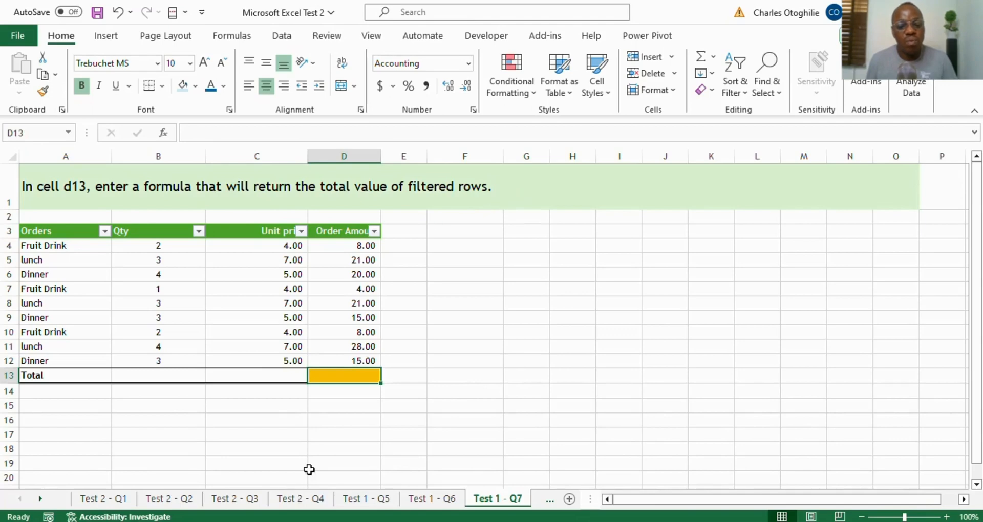
Enter a SUM formula over the order amounts D4:D12 in the Total cell D13
text(=S)
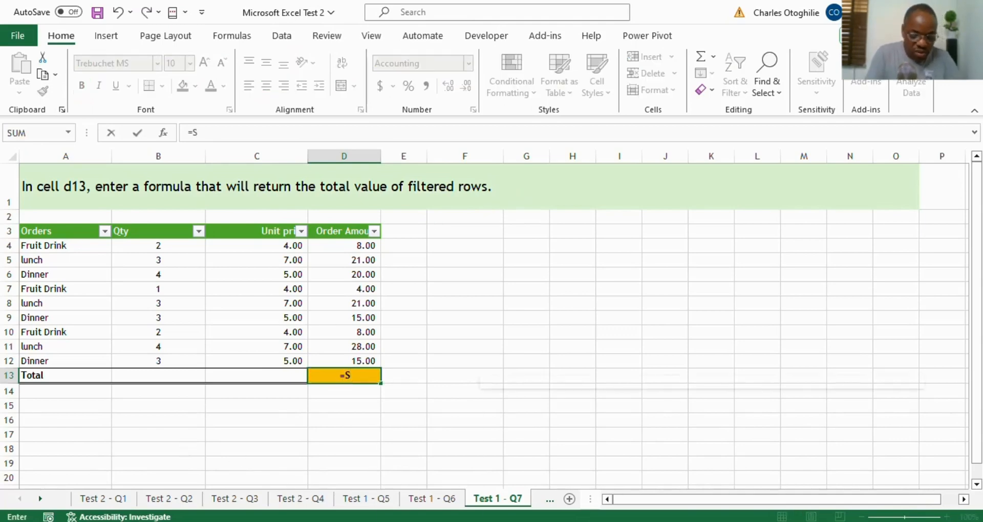
text(um()
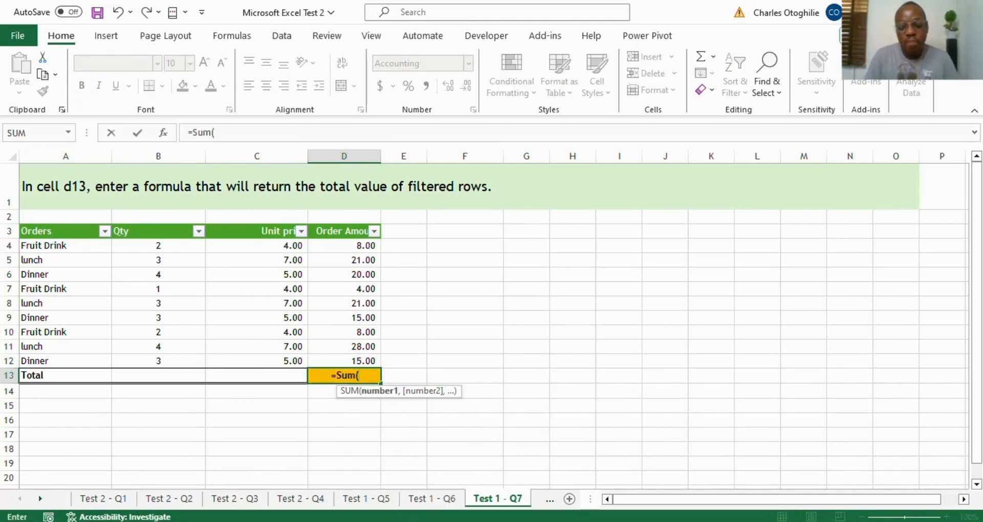
click(3, 10)
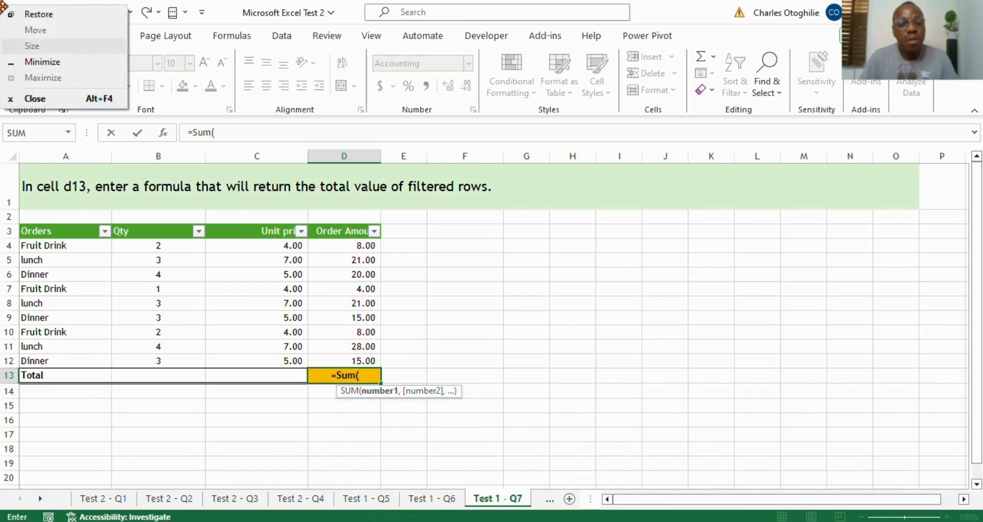
click(945, 225)
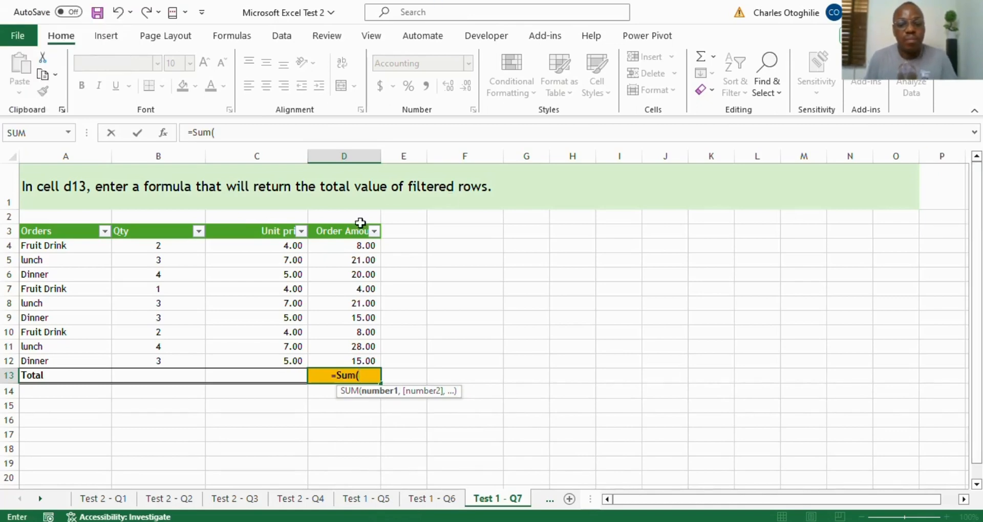
drag(360, 245, 363, 360)
key(Return)
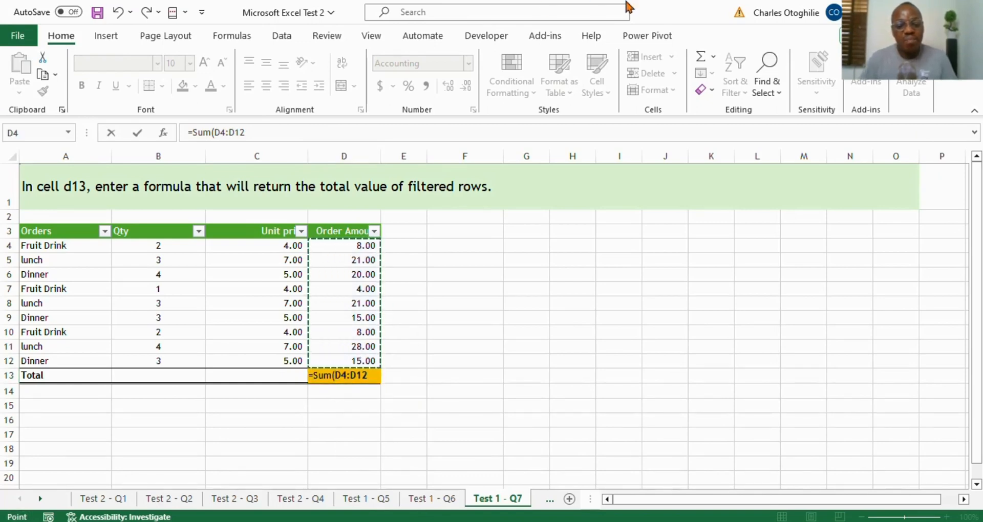
key(super+x)
key(Escape)
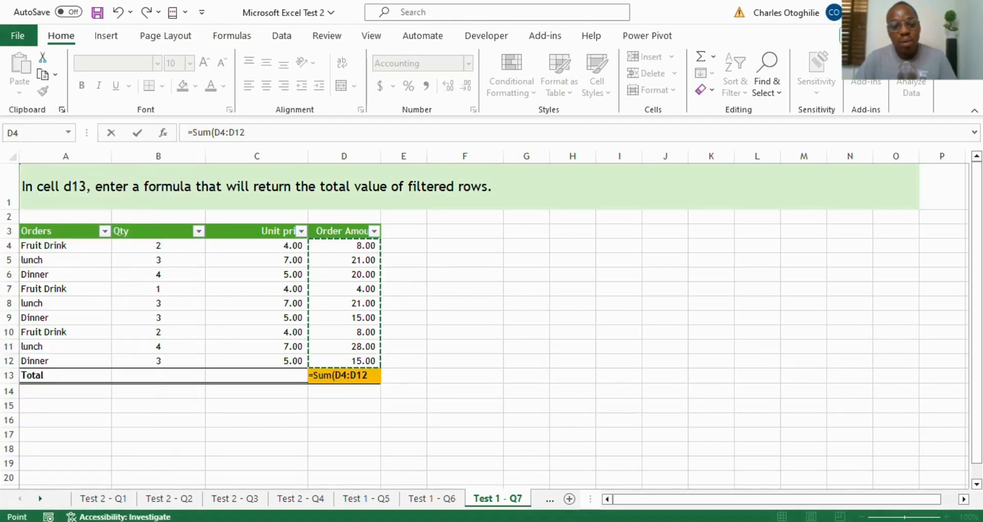
click(356, 377)
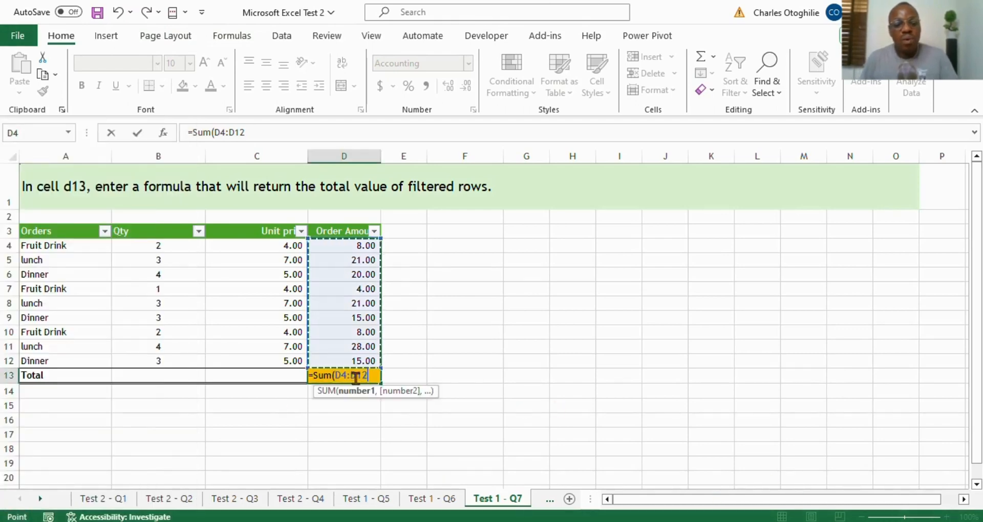
key(Return)
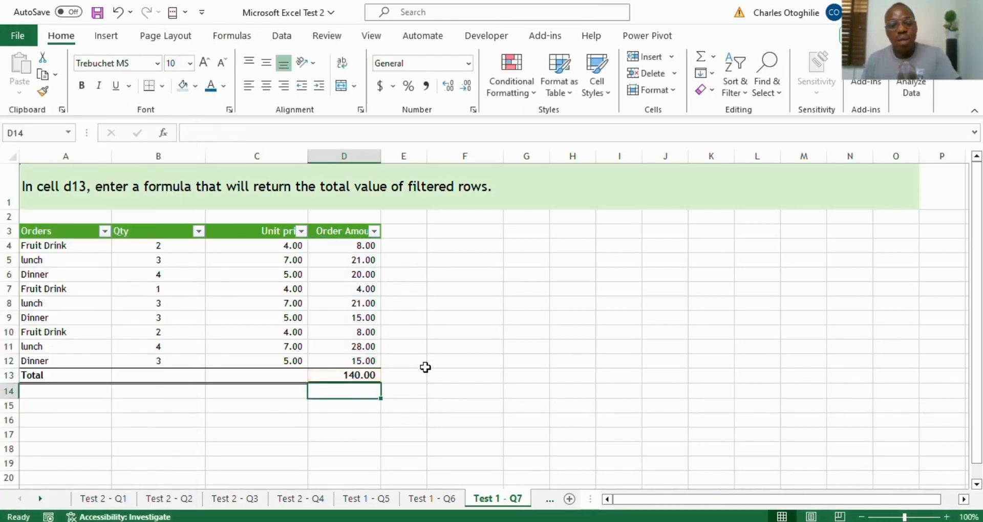
Review the SUM formula in D13 against the order amounts in D4:D12 that it adds up
click(388, 409)
click(356, 372)
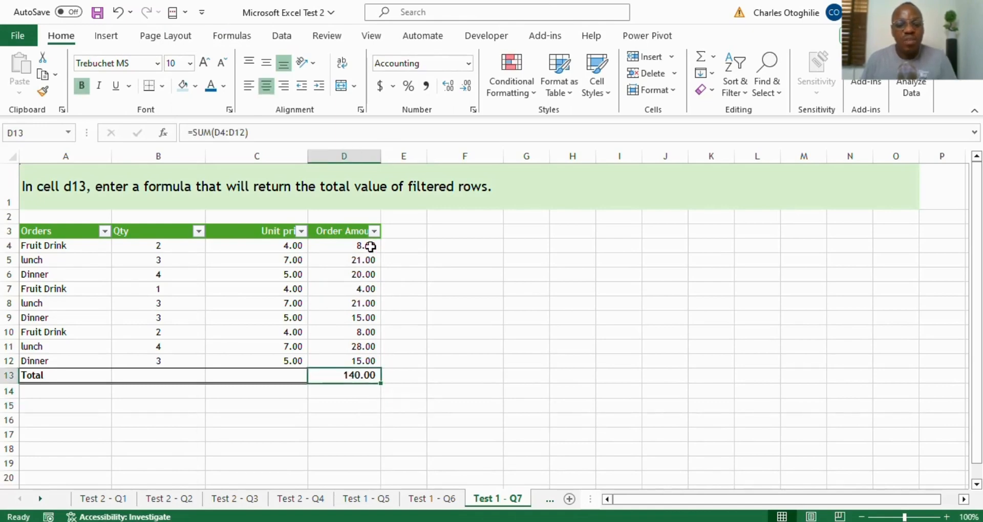
drag(370, 247, 369, 305)
click(361, 304)
drag(371, 241, 357, 362)
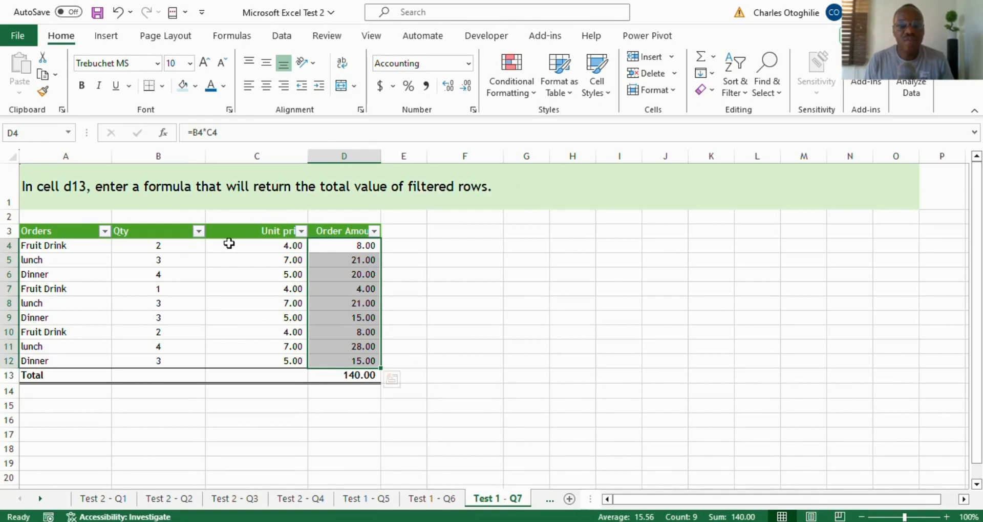
click(266, 304)
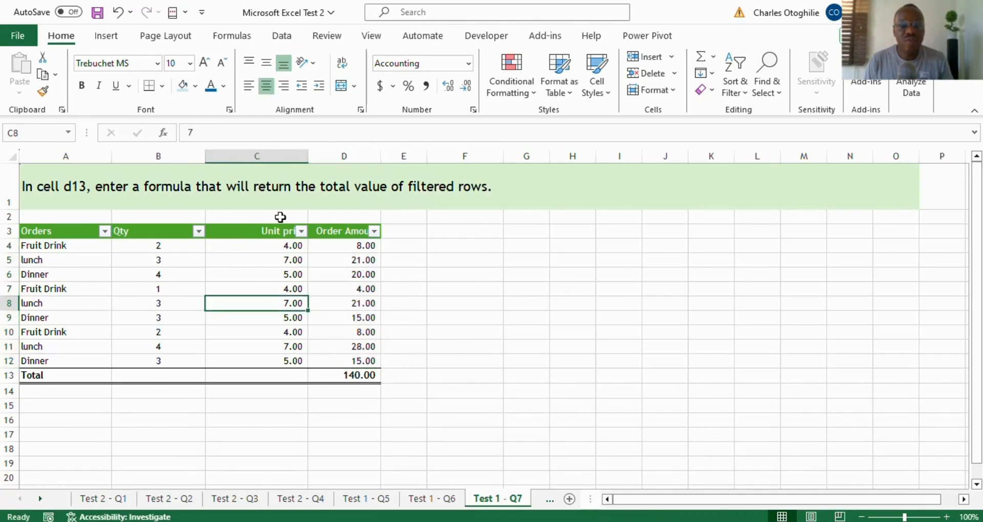
Filter the Orders column so that only the Fruit Drink rows are shown
click(105, 231)
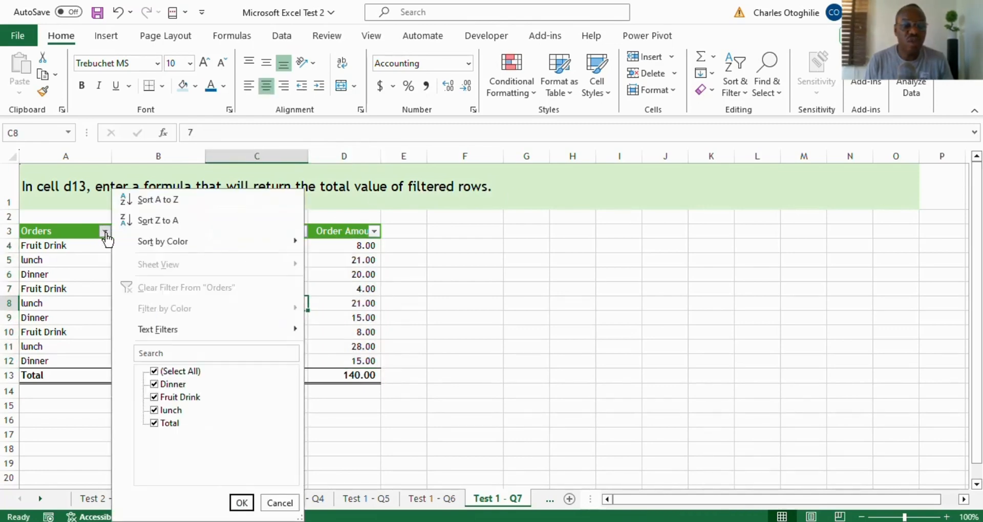
click(154, 372)
click(163, 399)
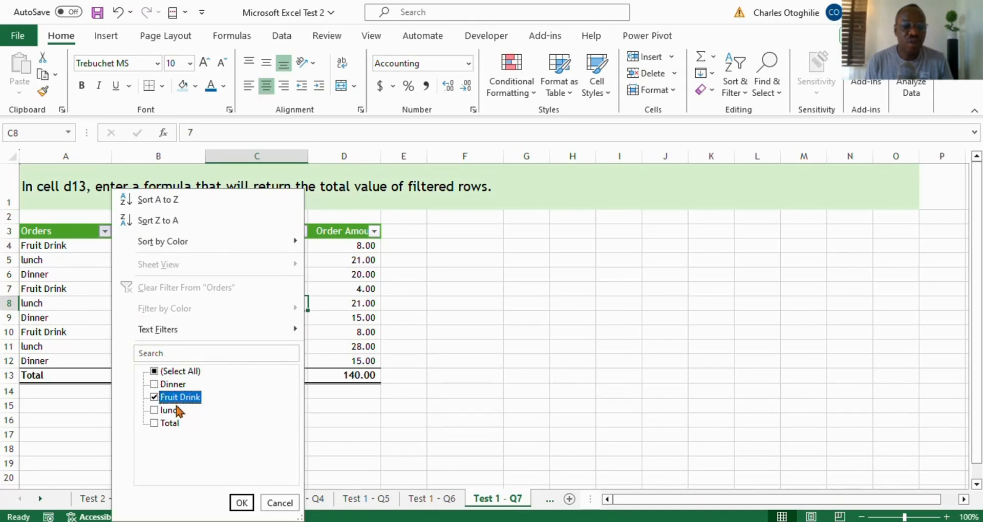
click(242, 503)
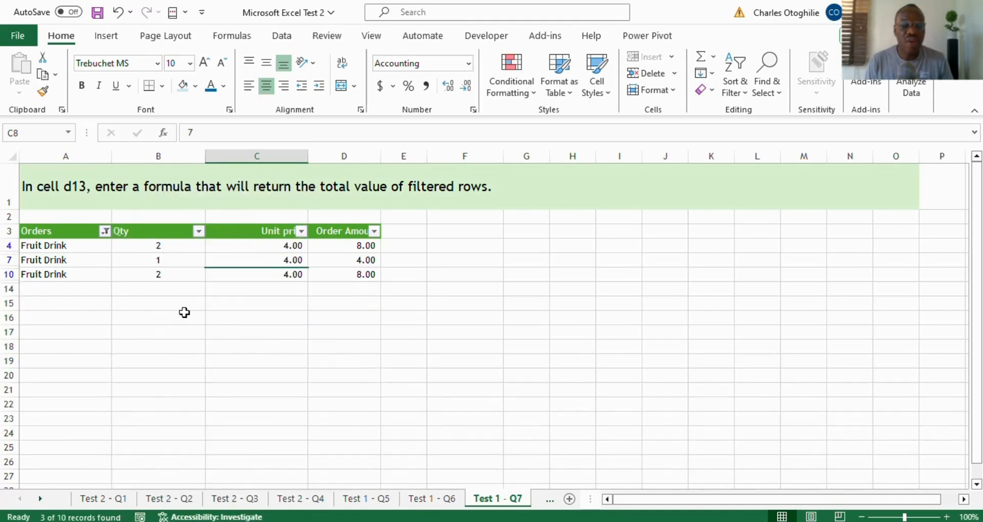
Check the sum of the visible Fruit Drink order amounts, and show all rows of the Orders column again
click(159, 316)
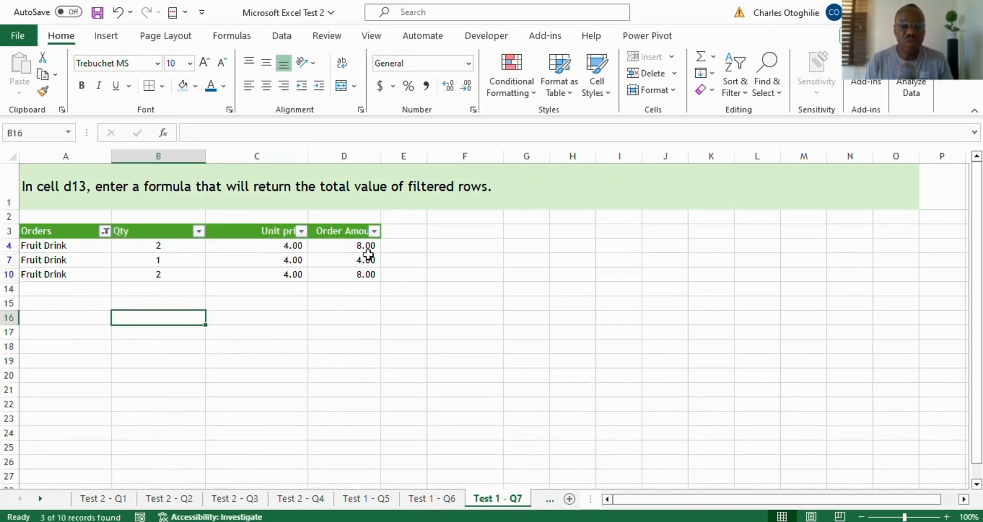
drag(367, 249, 358, 275)
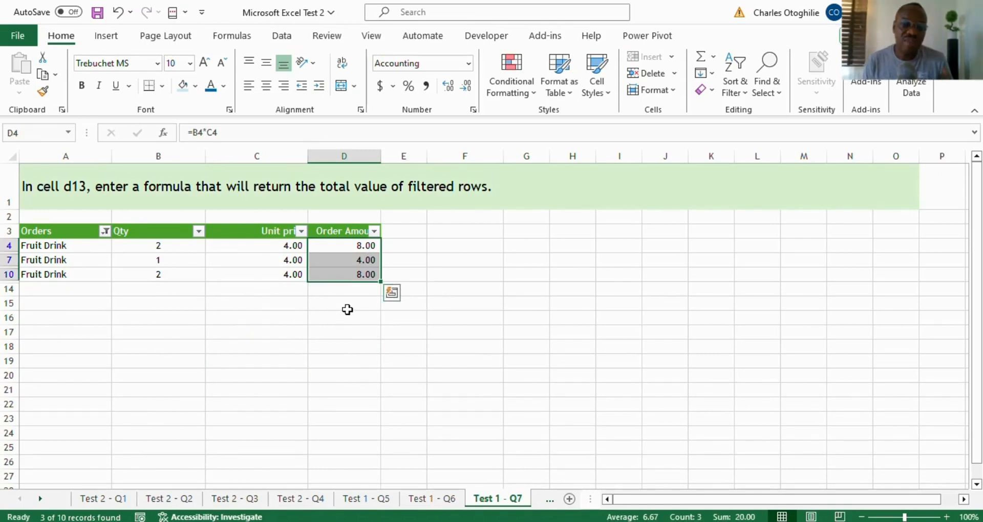
click(105, 232)
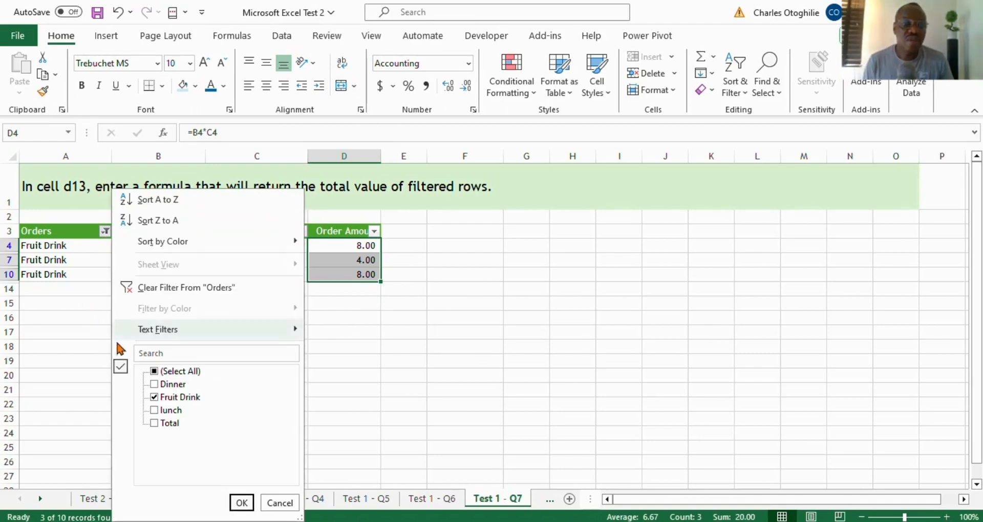
click(152, 372)
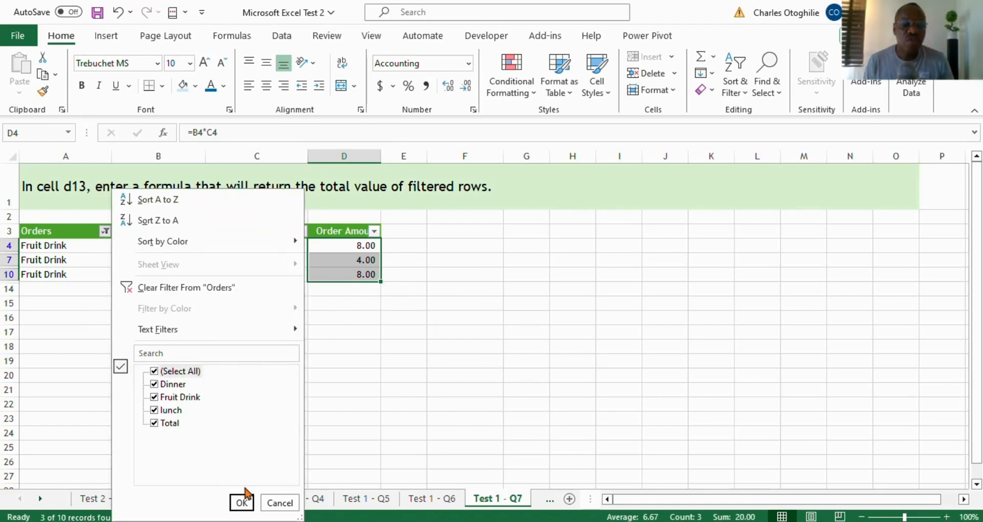
click(241, 503)
click(384, 407)
Replace the formula in the Total cell D13 with =SUBTOTAL(9,D4:D12) over the order amounts
click(360, 376)
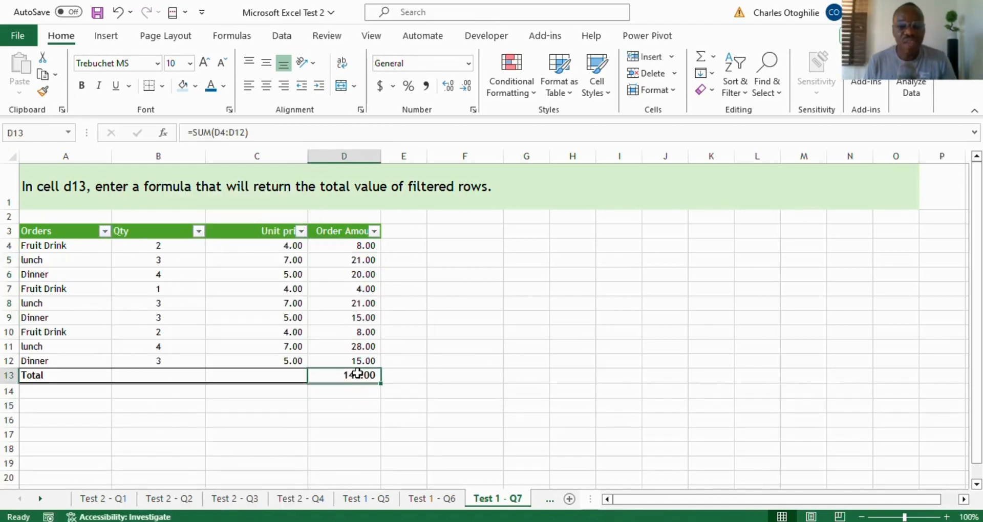
text(=)
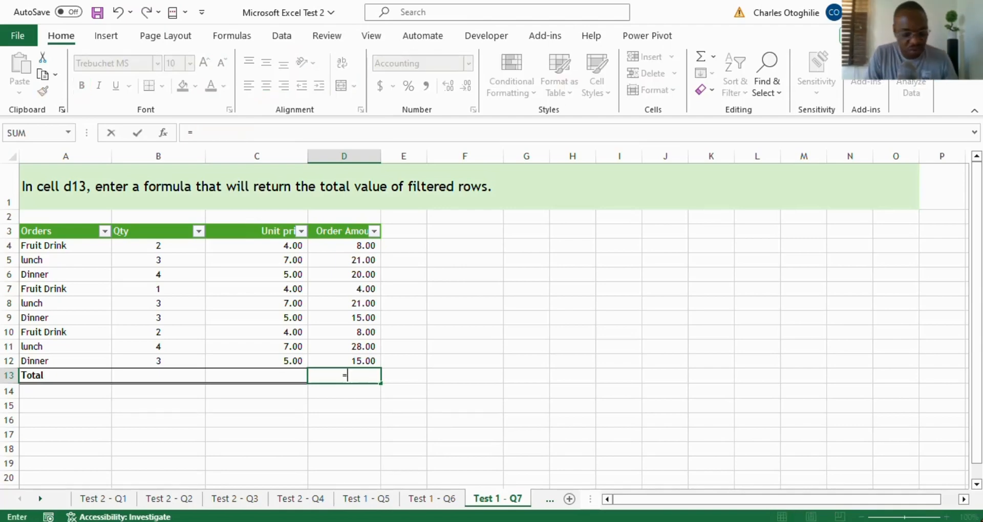
text(subtotal)
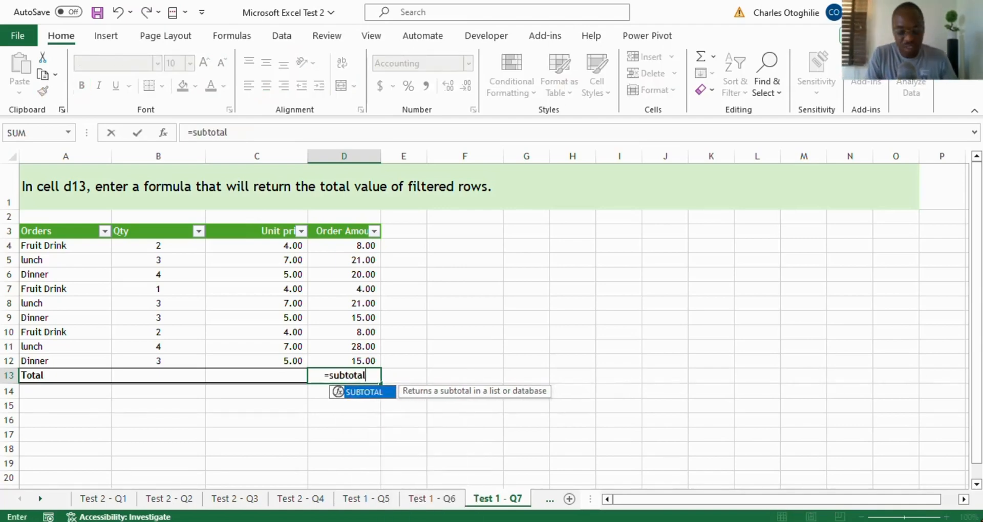
text(()
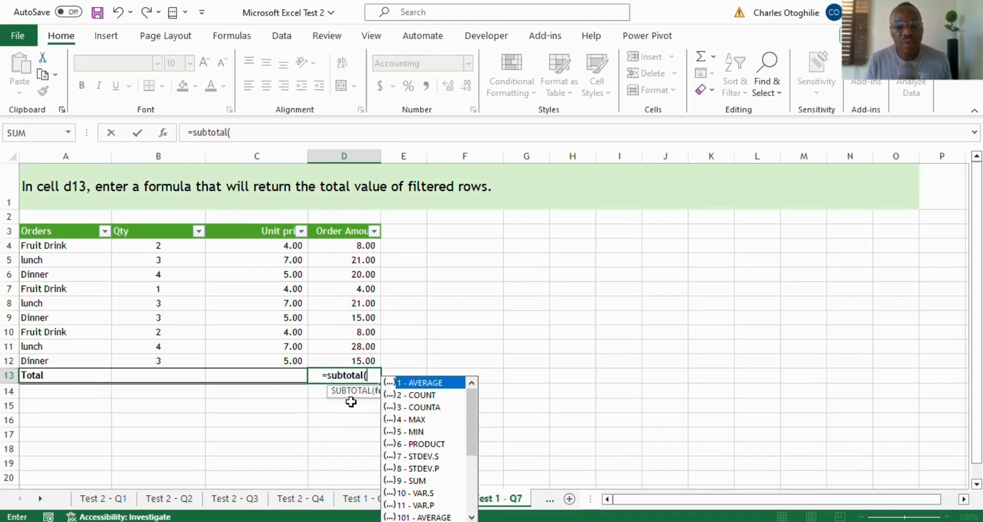
drag(353, 395, 436, 325)
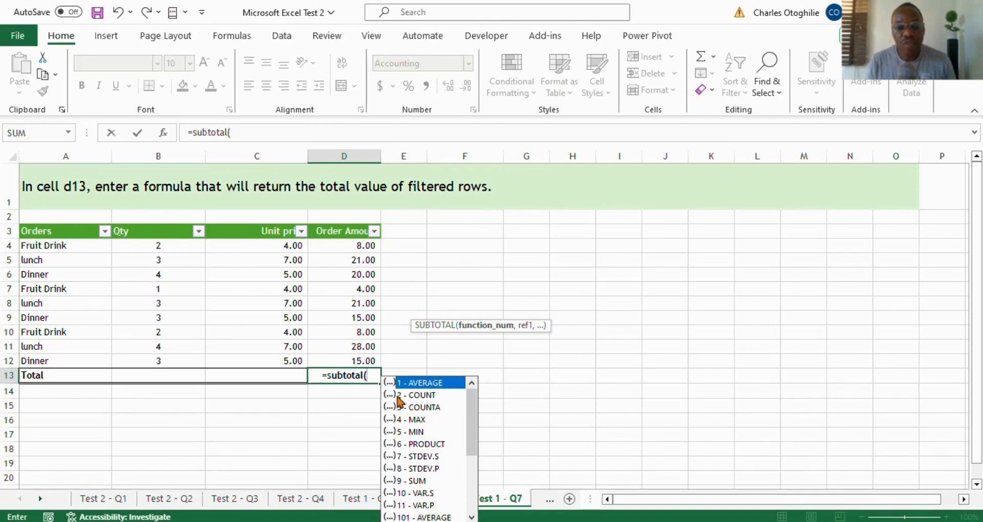
text(9)
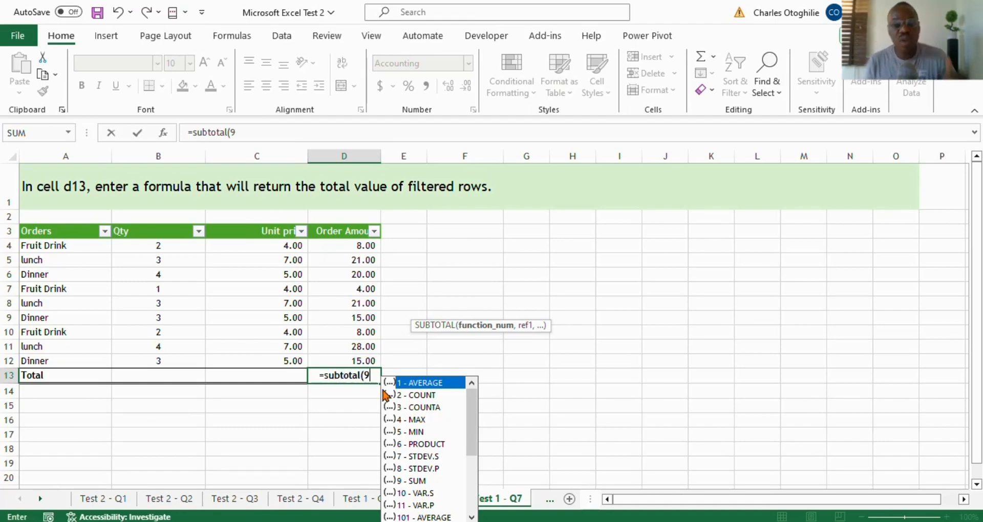
text(,)
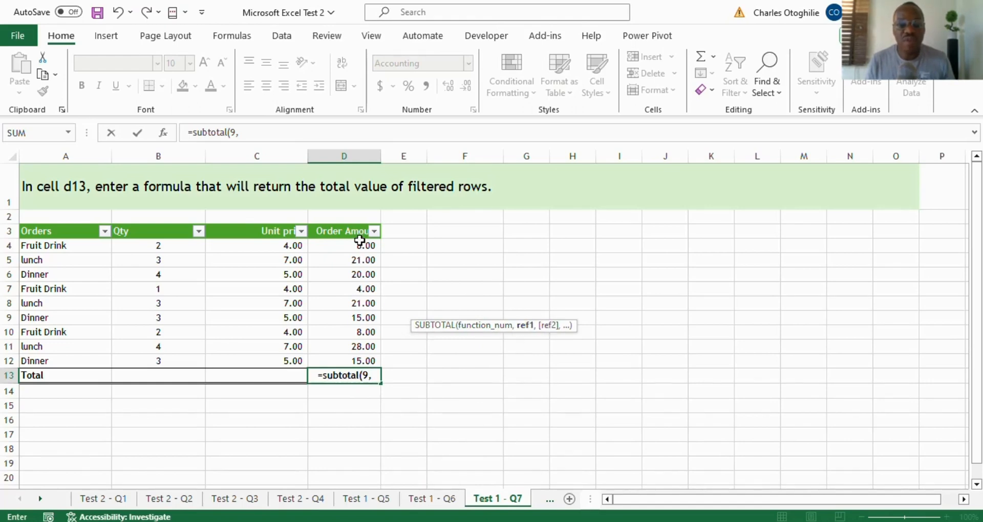
drag(357, 244, 357, 354)
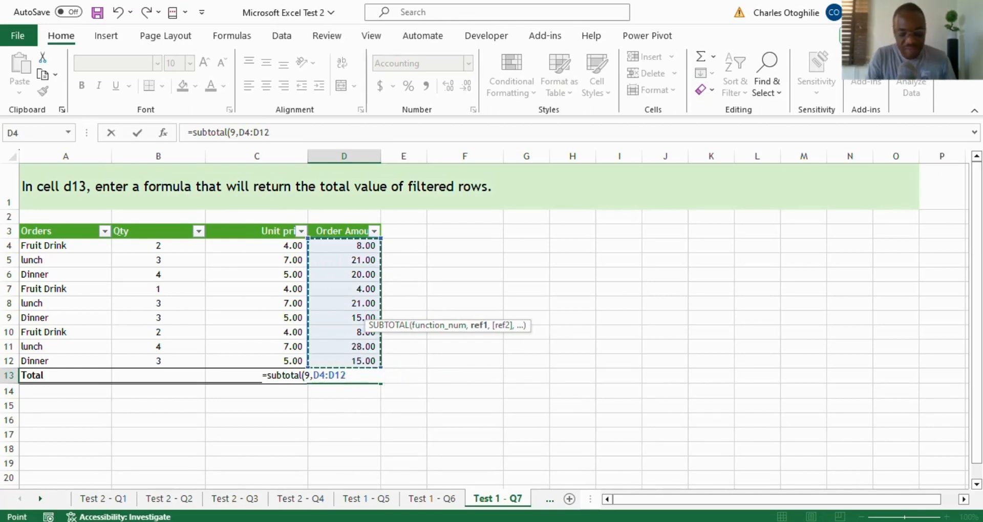
text())
key(Return)
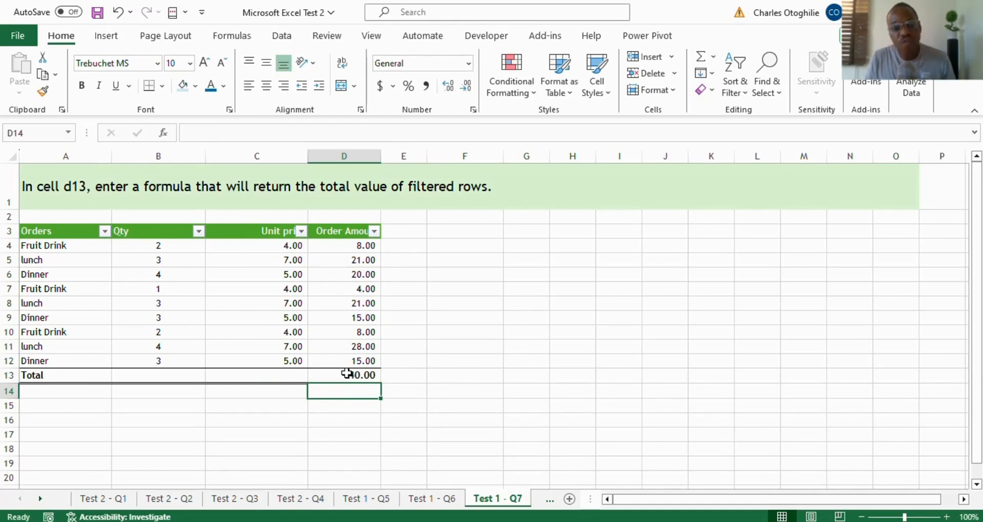
Filter the Orders column to show only the Fruit Drink rows
click(104, 231)
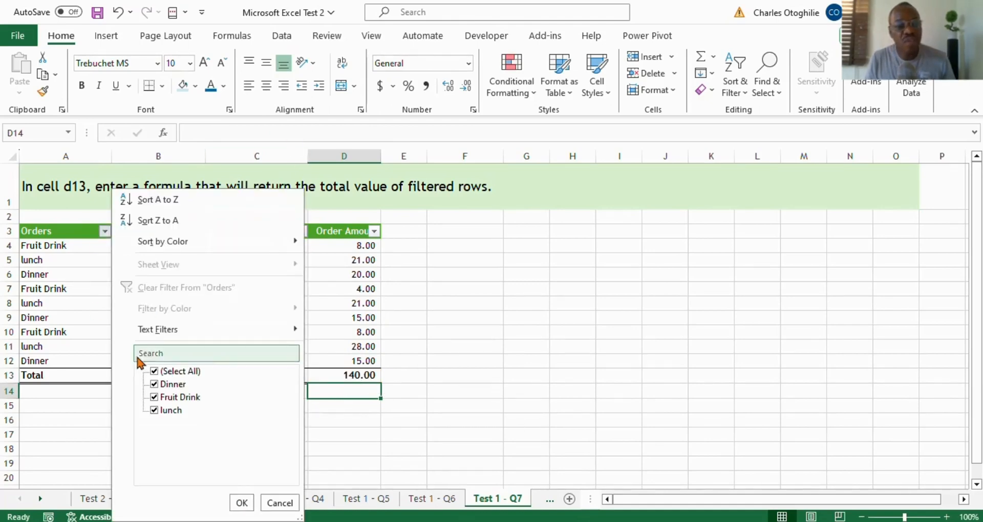
click(154, 371)
click(154, 397)
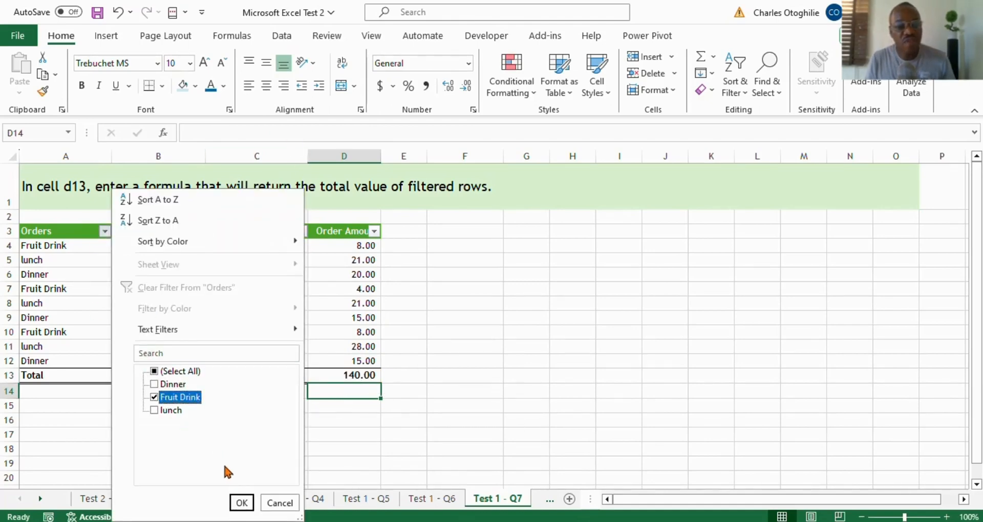
click(240, 503)
Compare the SUBTOTAL result in D13 with the sum of the filtered order amounts above it
click(359, 288)
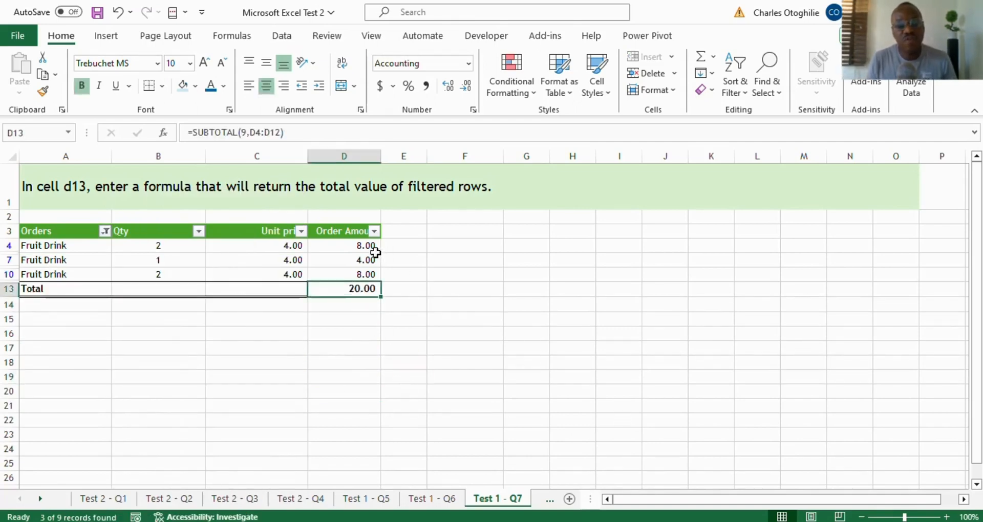
drag(365, 246, 351, 279)
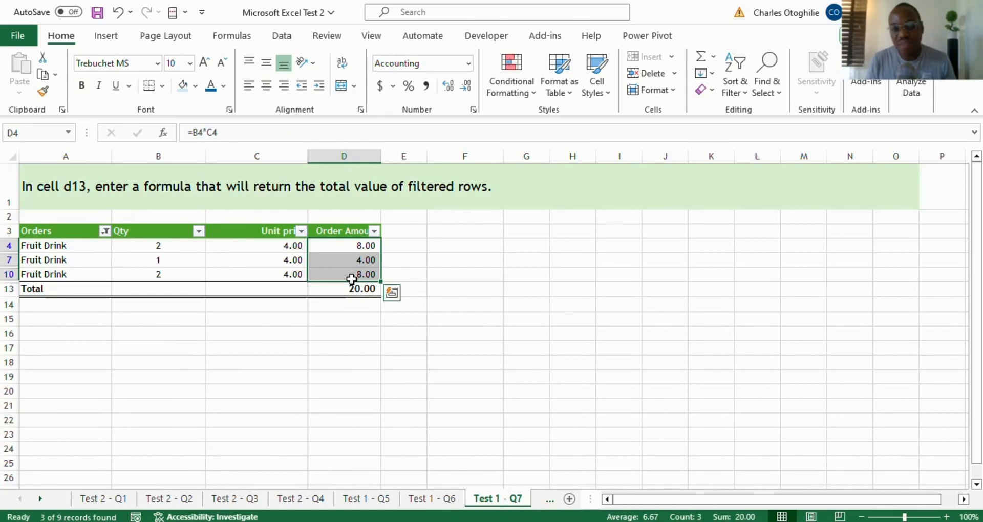
click(361, 287)
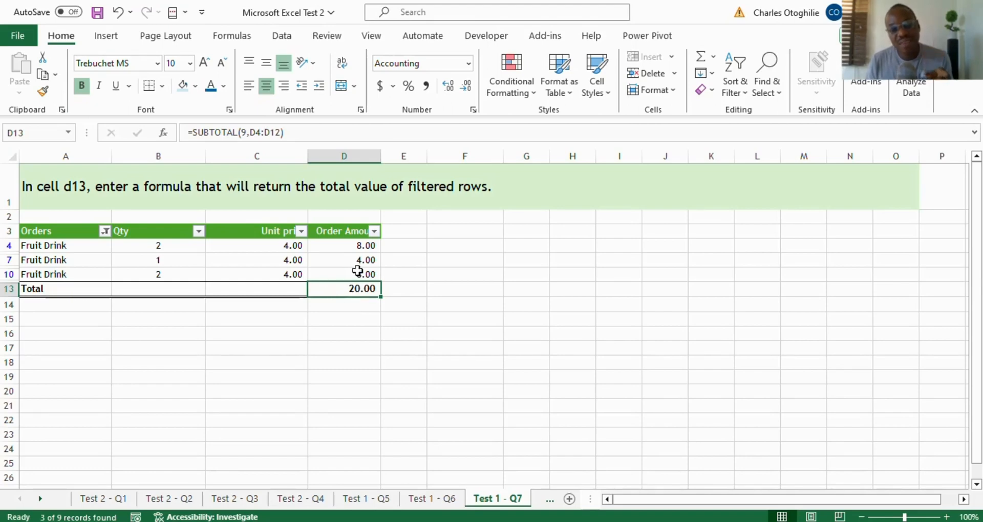
click(461, 273)
click(209, 287)
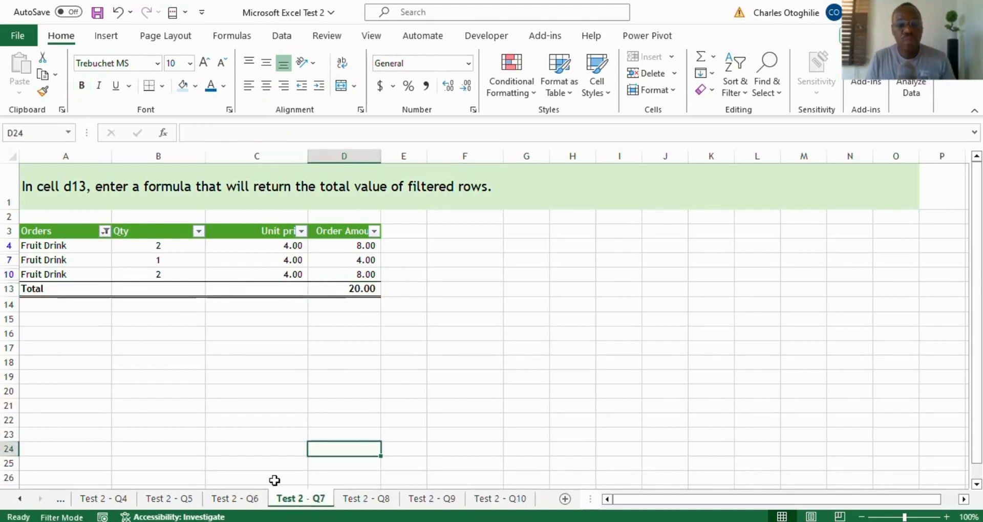
click(300, 308)
click(303, 331)
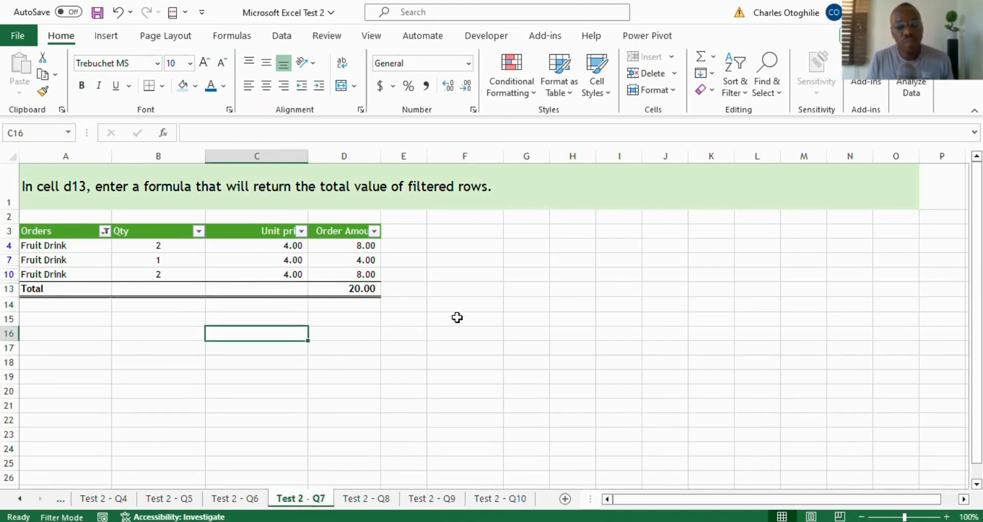
click(473, 377)
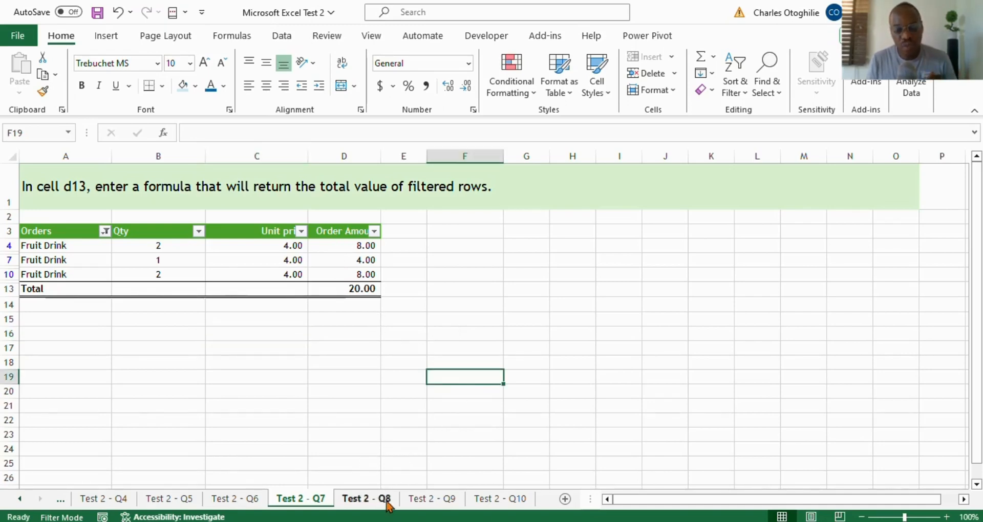
Switch to the Test 2 - Q8 sheet and examine its four unit conversions, their From values and the To Value cells to fill
click(368, 499)
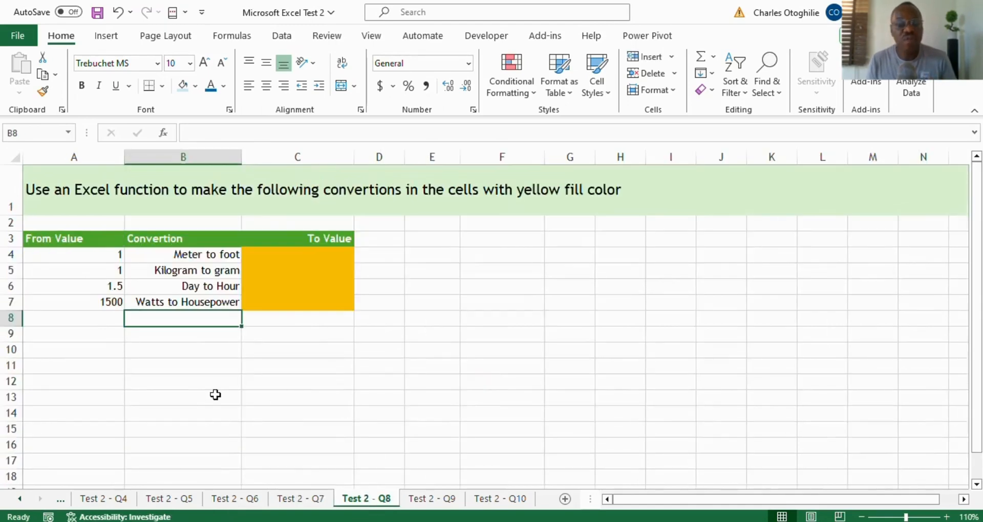
click(51, 276)
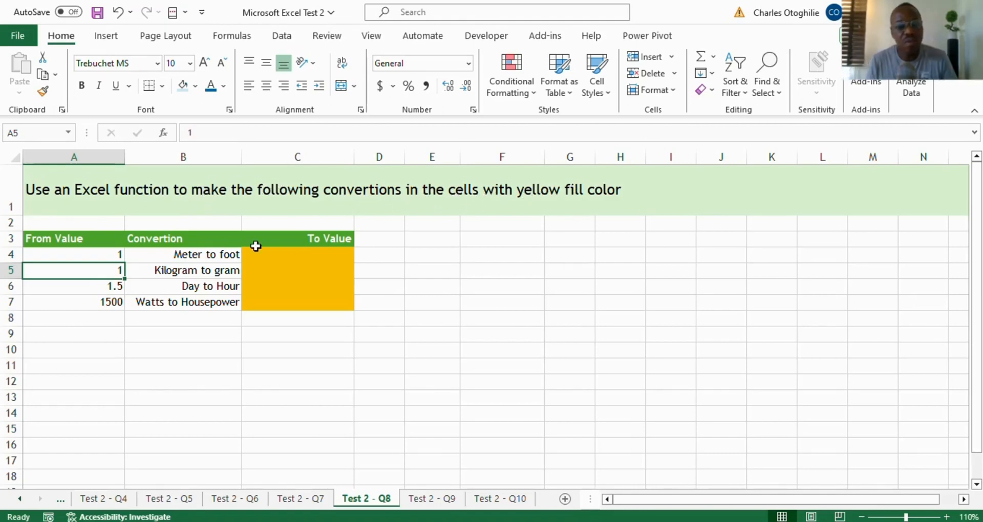
drag(302, 240, 303, 254)
click(282, 255)
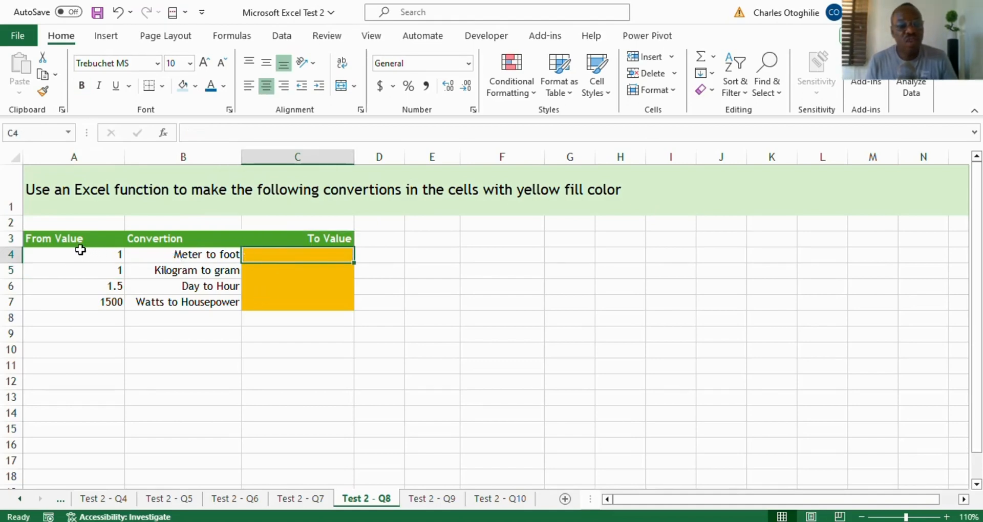
click(100, 253)
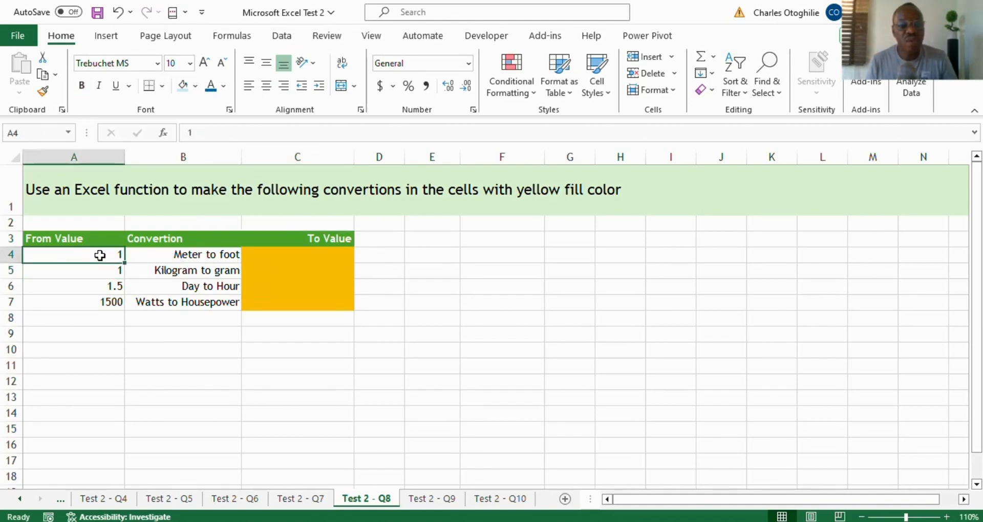
click(285, 256)
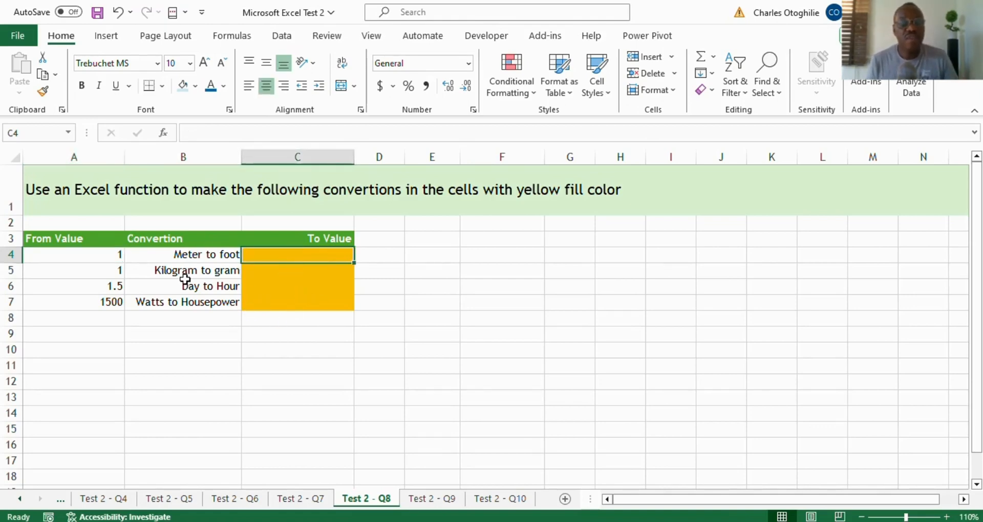
click(108, 271)
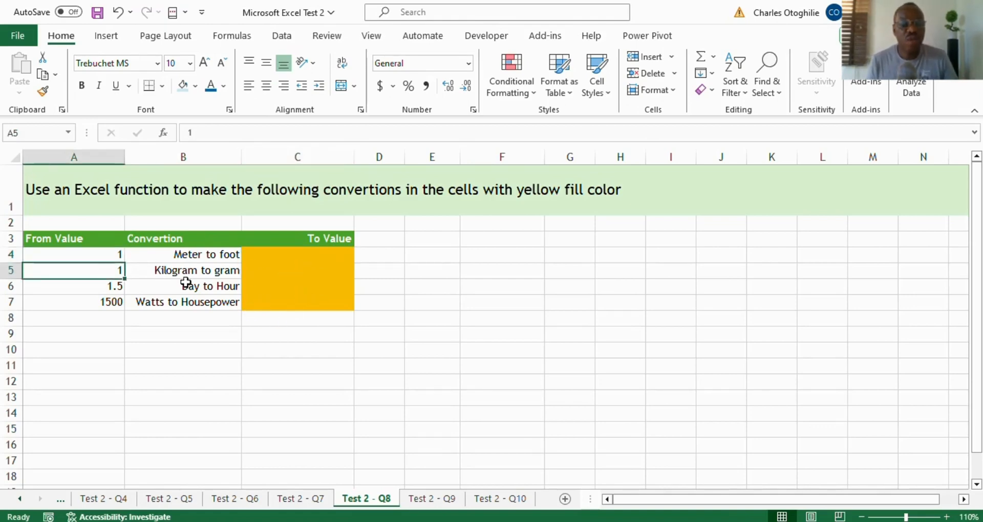
click(301, 274)
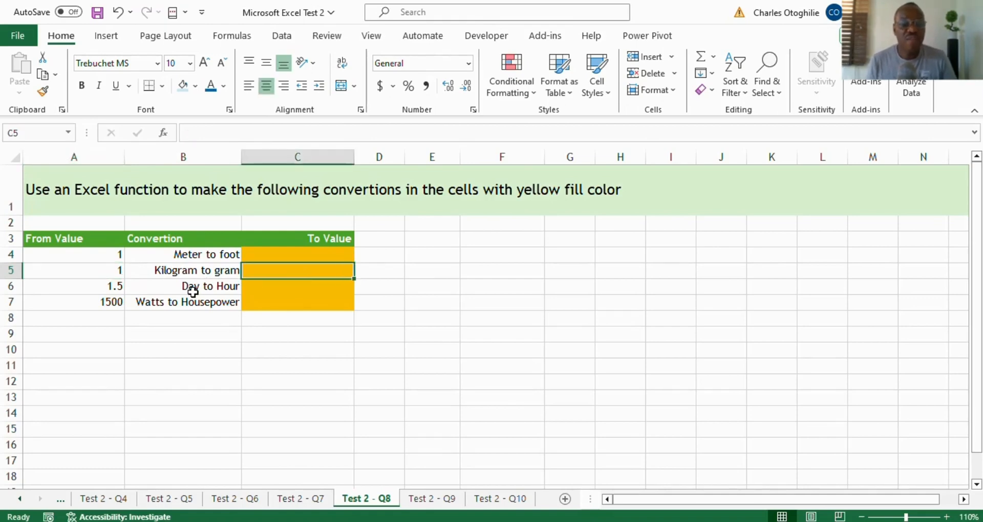
click(192, 292)
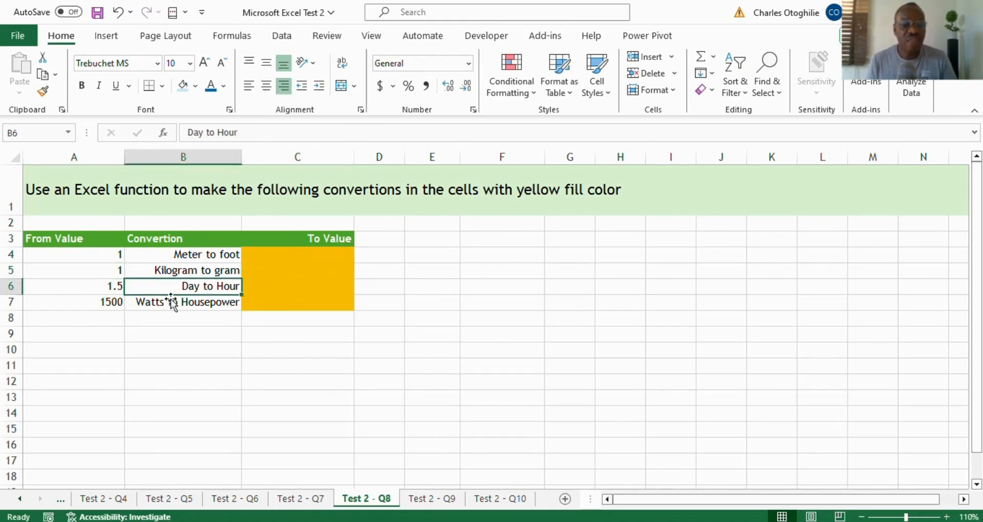
click(291, 286)
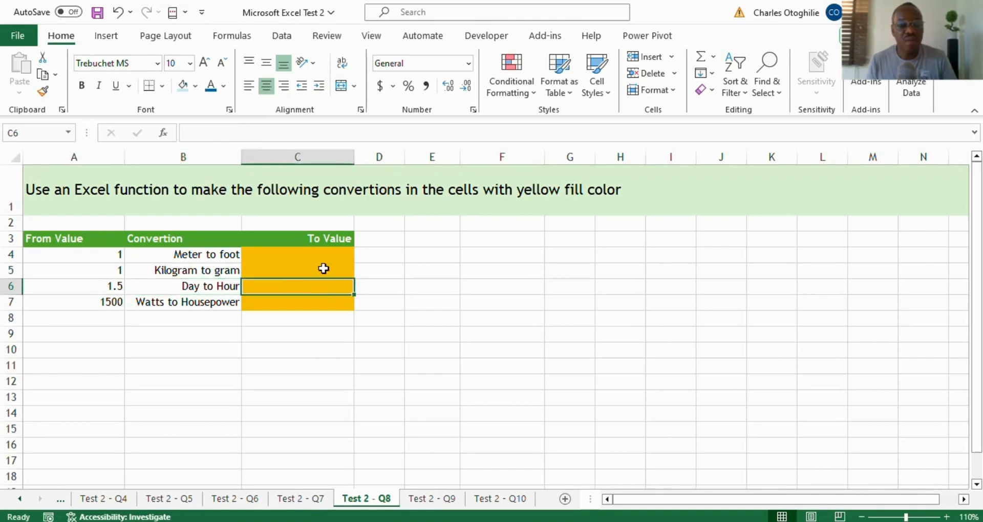
click(105, 302)
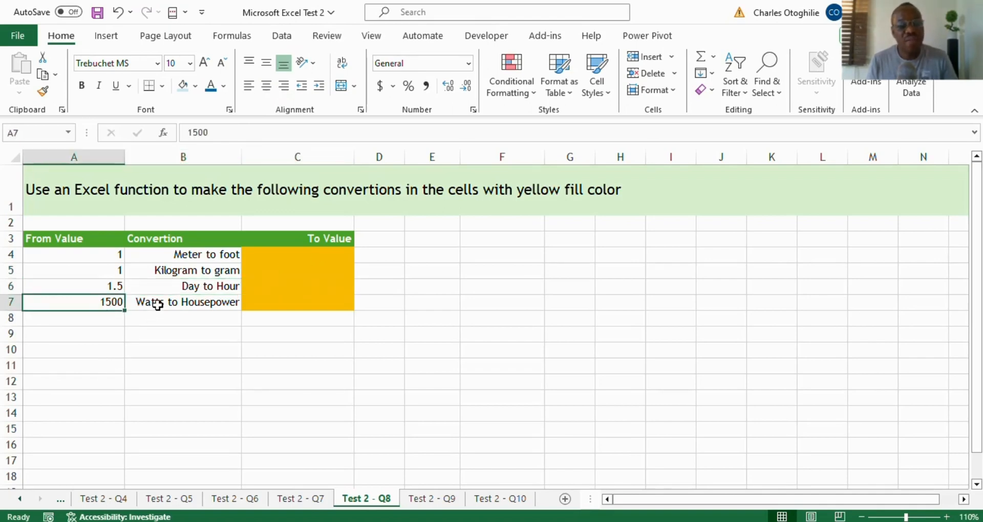
click(288, 302)
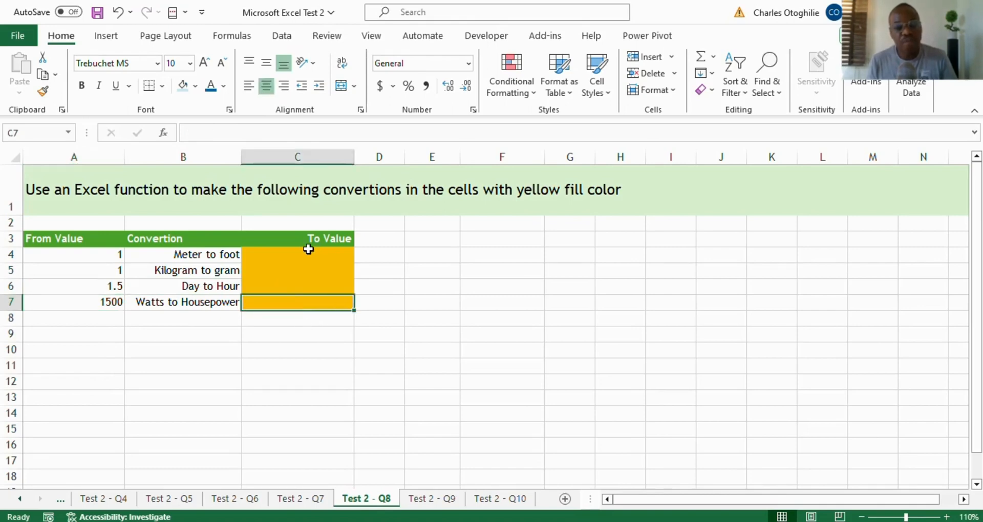
Convert the Meter to foot From Value in C4 with the formula =CONVERT(A4,"m","ft")
click(308, 250)
text(=)
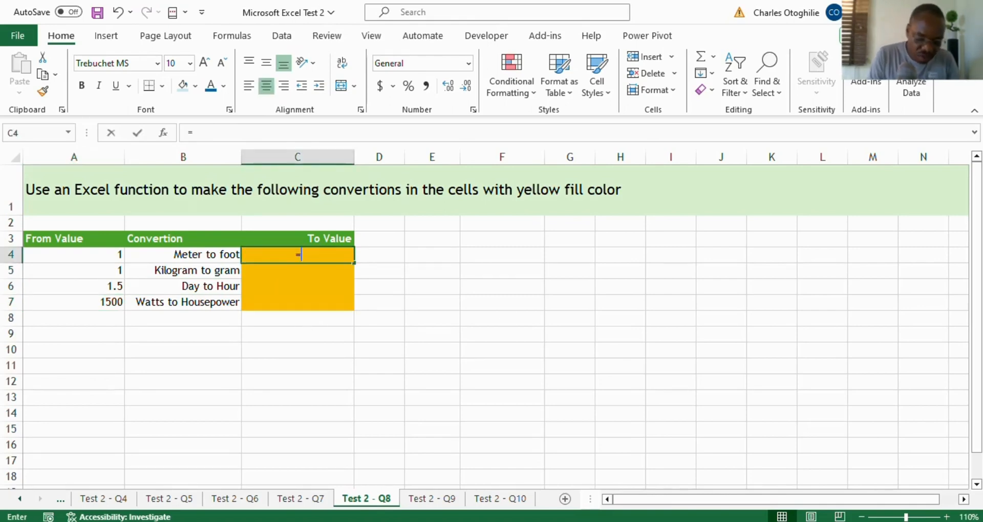
text(convert)
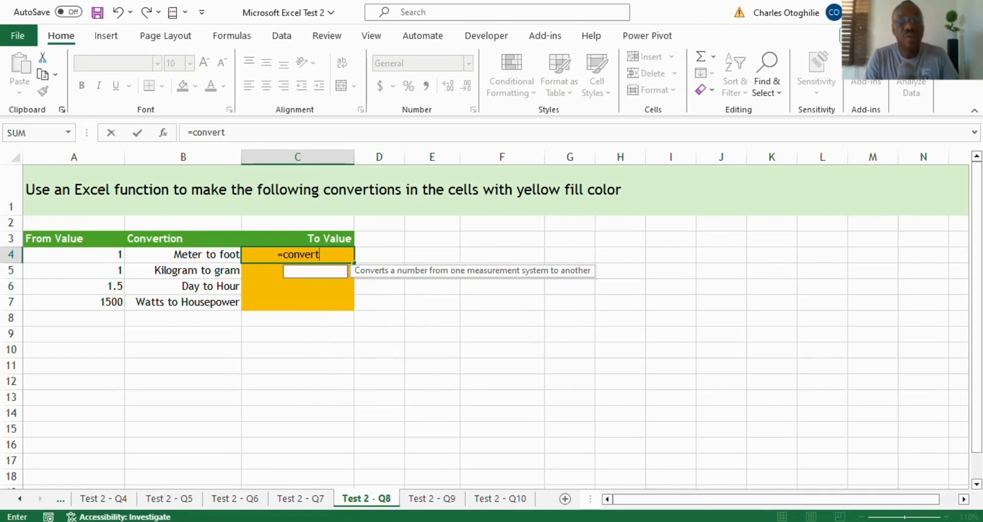
text(()
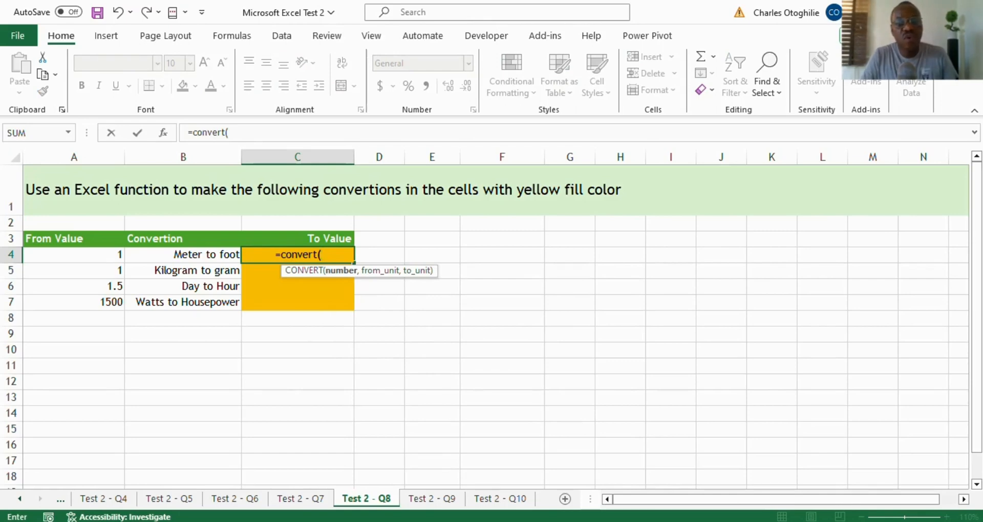
key(Left)
key(Left)
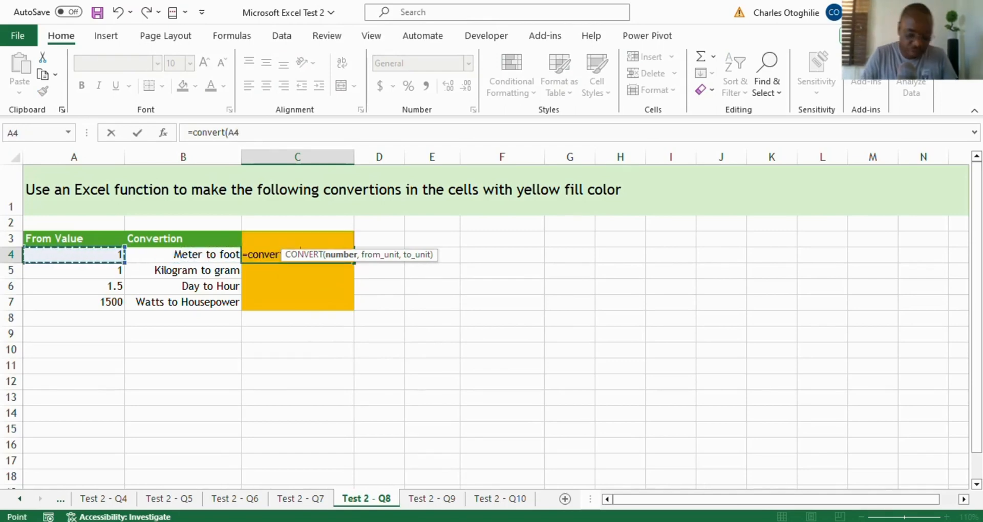
text(,)
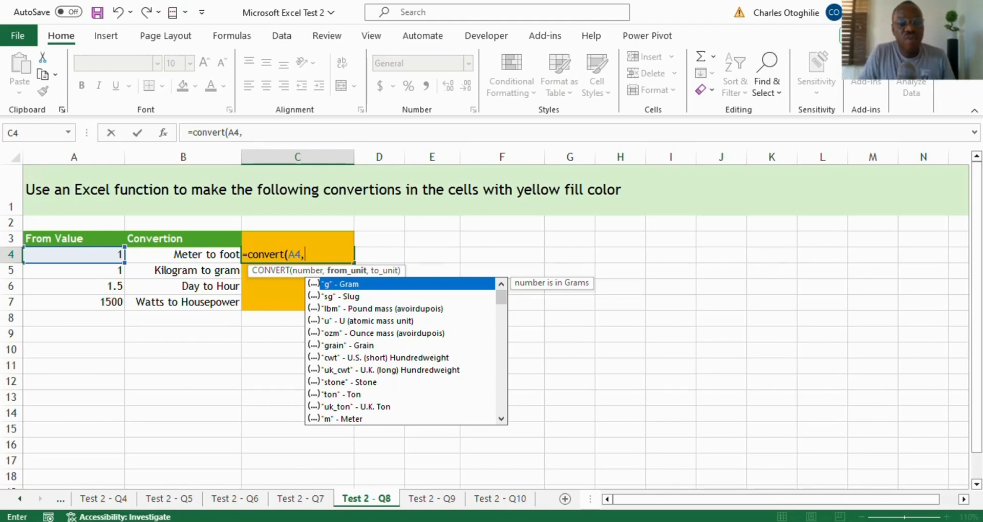
text(")
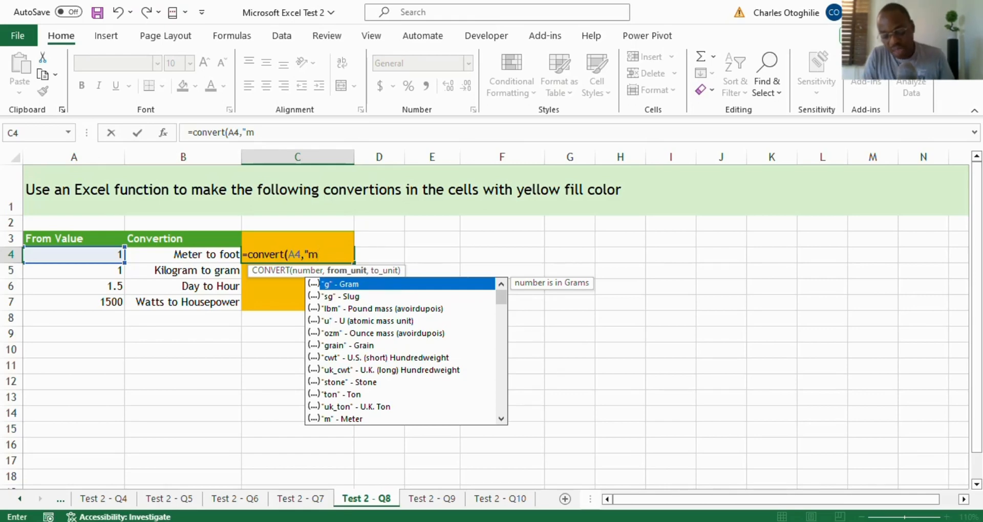
text(m")
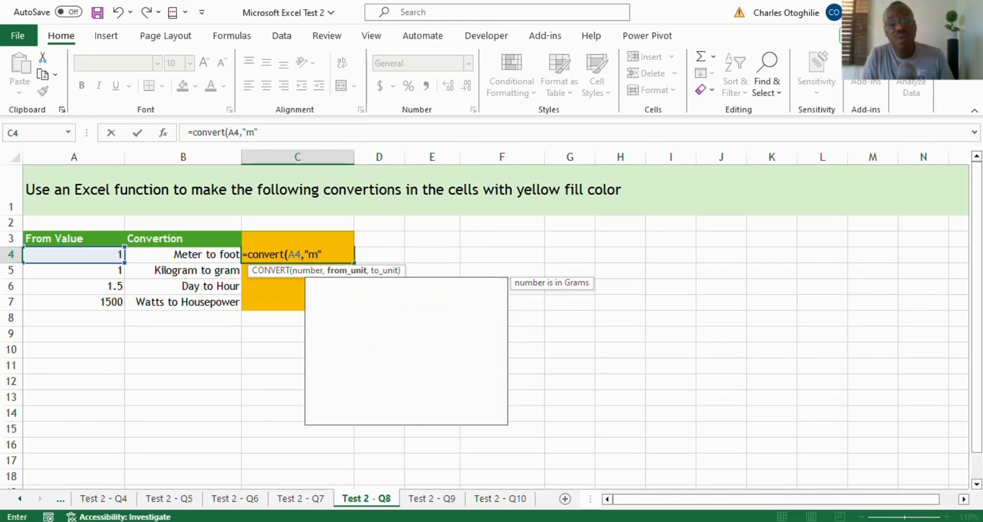
text(,)
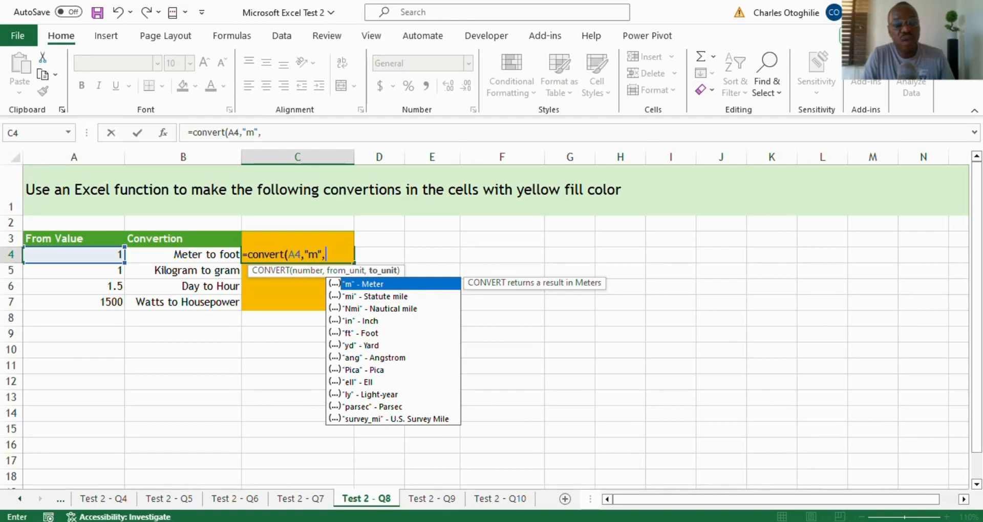
text(")
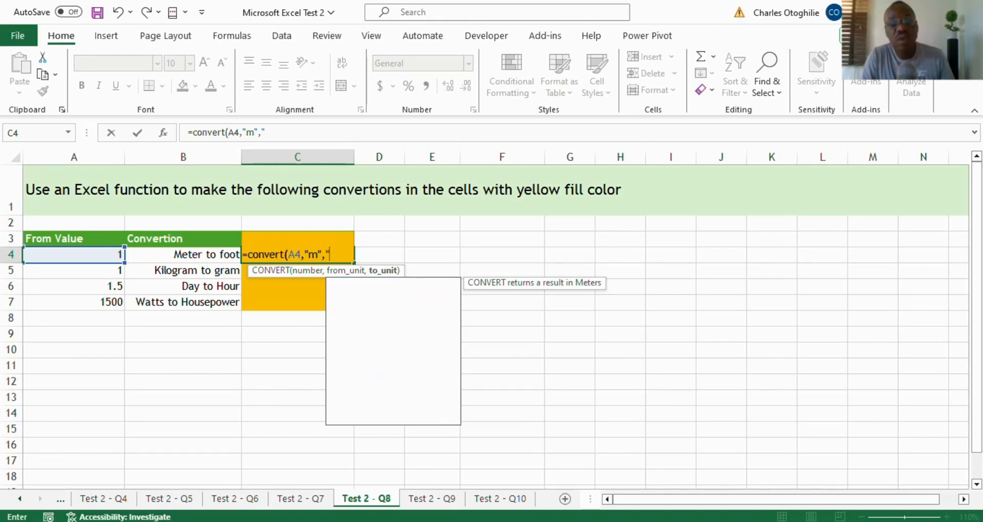
text(ft)
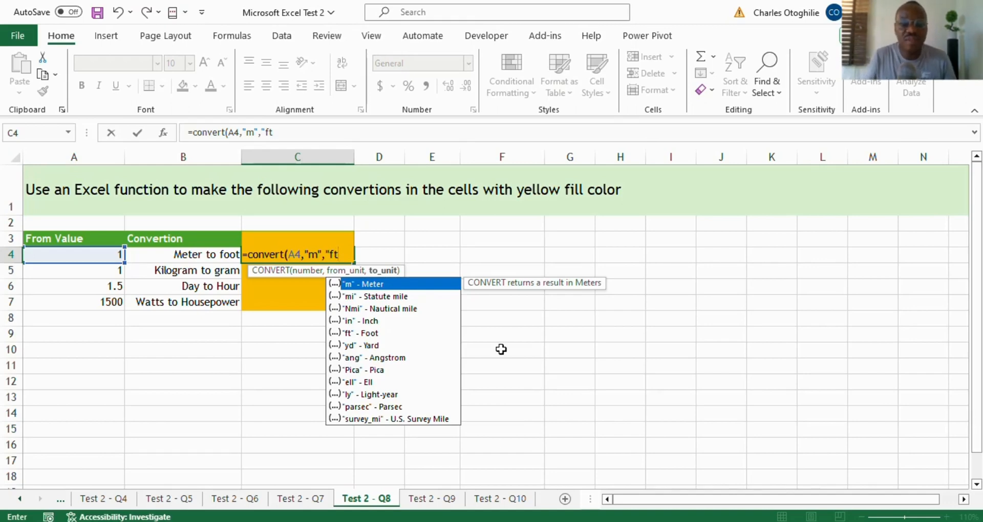
double_click(362, 335)
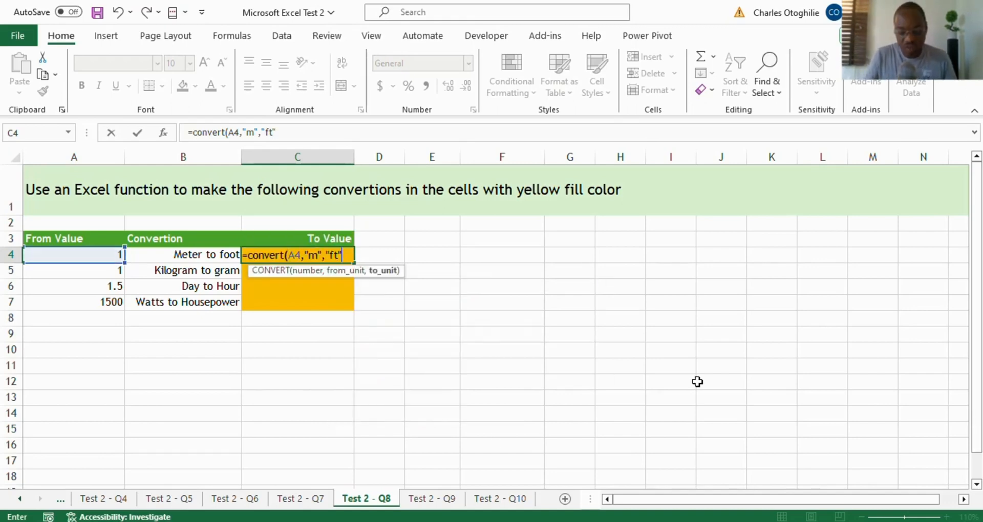
text())
key(Return)
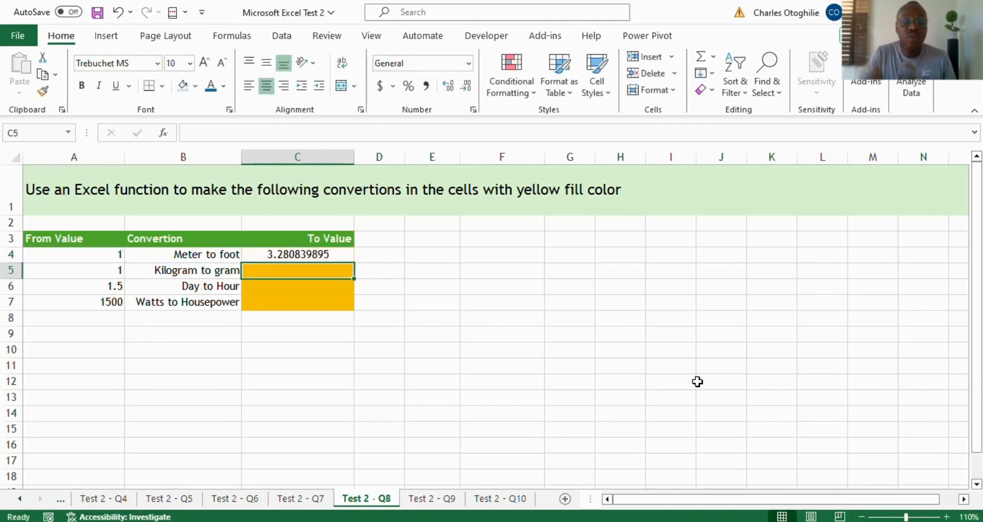
Examine the Meter to foot result in C4 against its From Value, along with the Kilogram to gram row and the remaining To Value cells
key(Up)
key(Up)
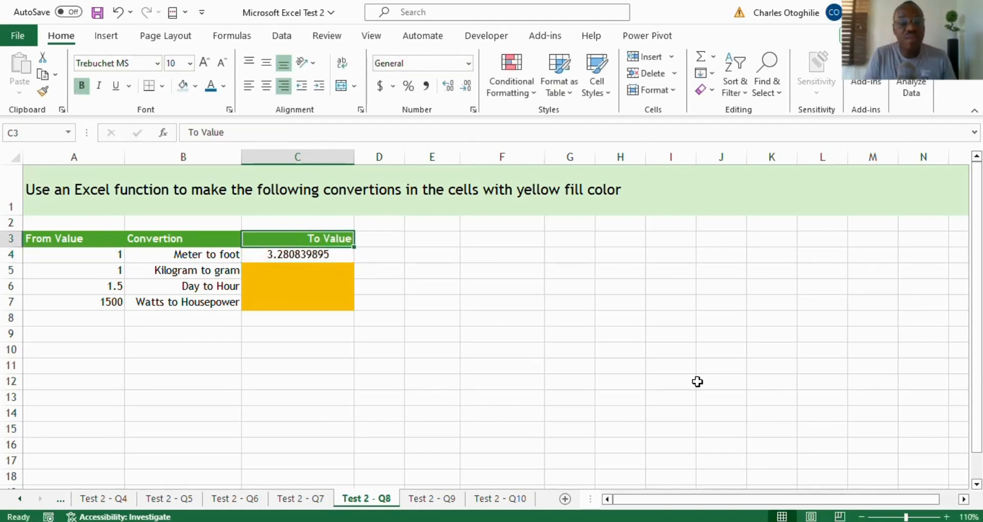
key(Left)
key(Left)
key(Down)
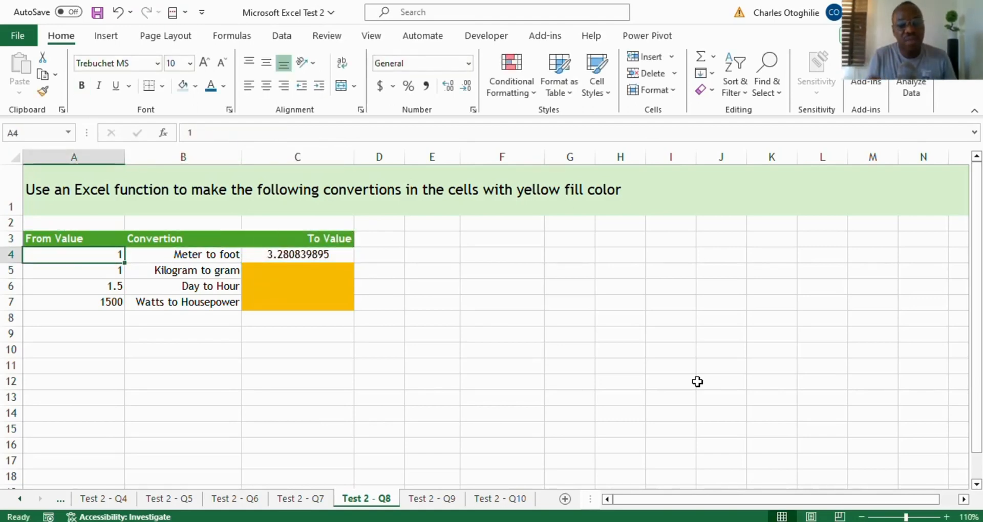
key(Right)
key(Right)
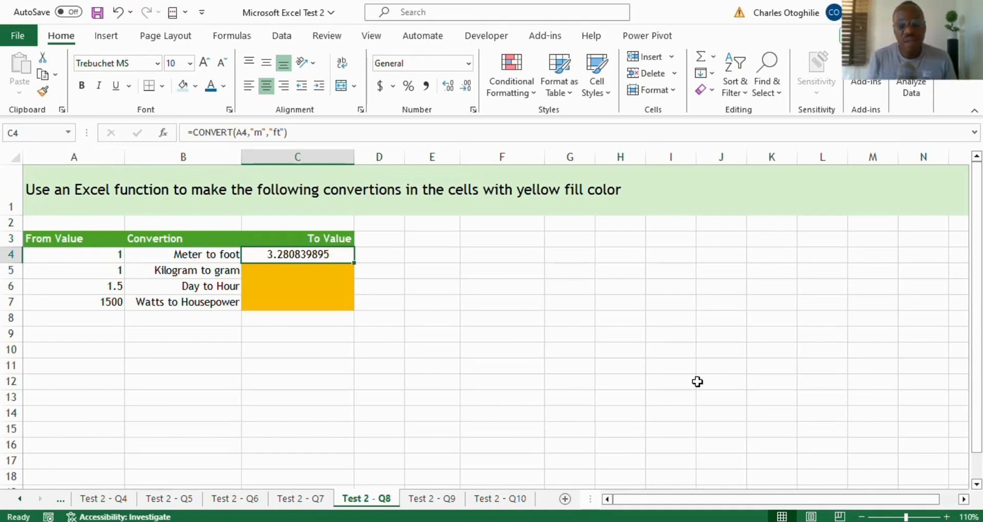
key(Down)
key(Down)
key(Up)
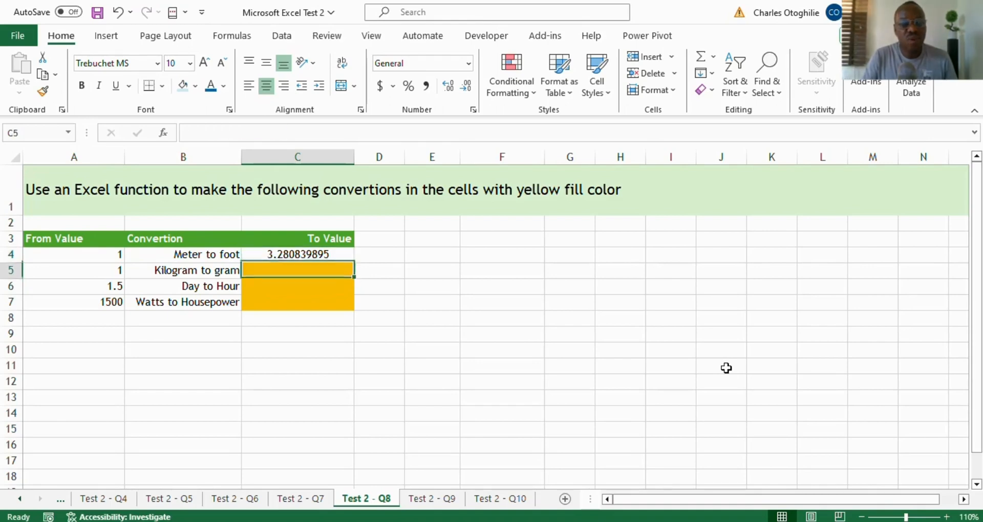
key(Up)
key(Down)
key(Down)
key(Down)
key(Up)
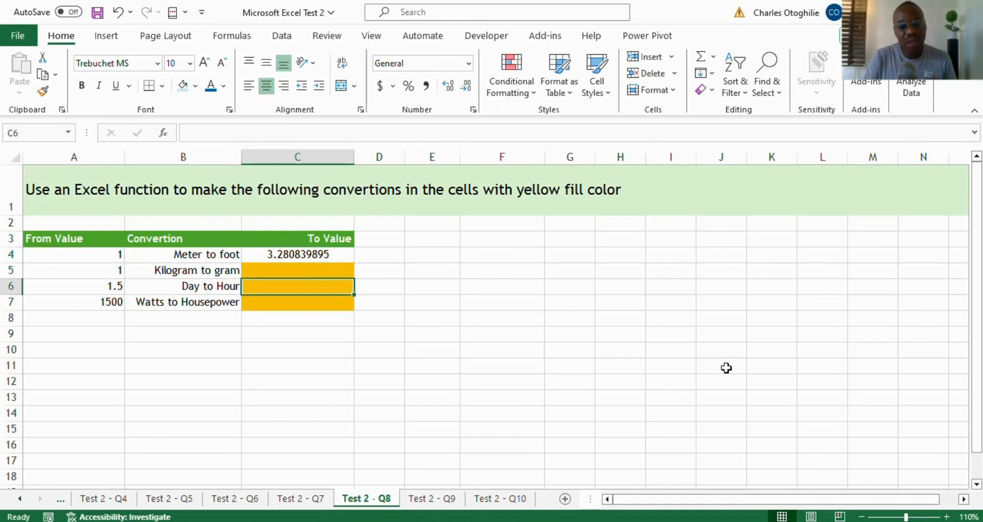
key(Up)
key(Up)
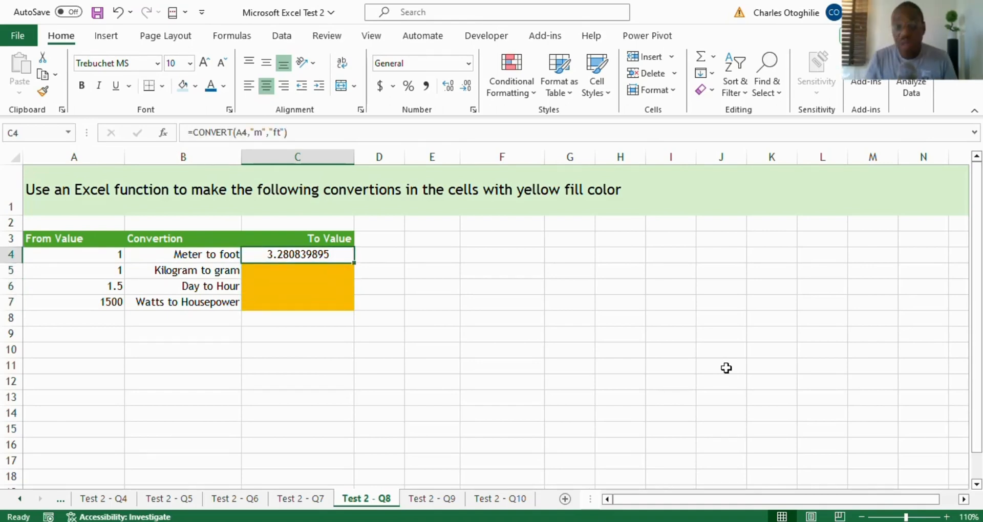
key(Down)
key(Left)
key(Left)
key(Right)
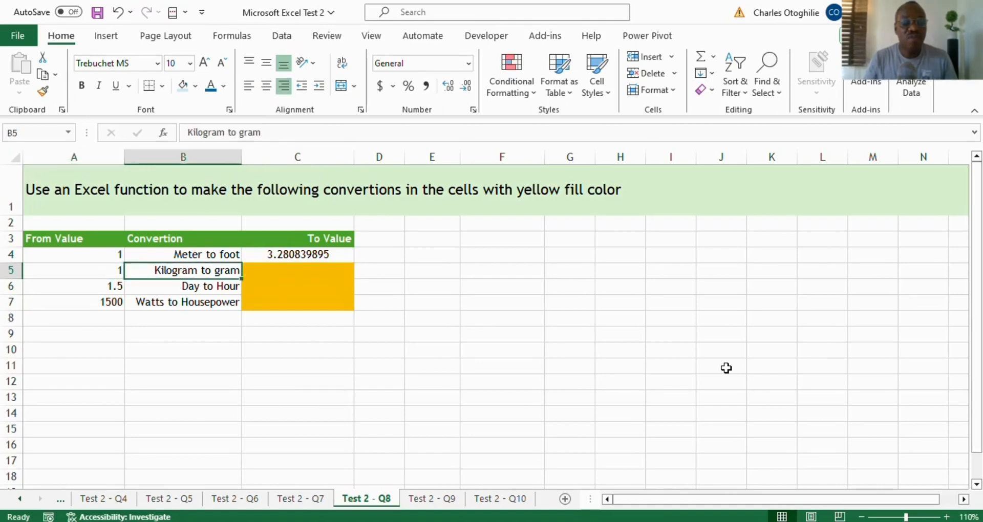
key(Right)
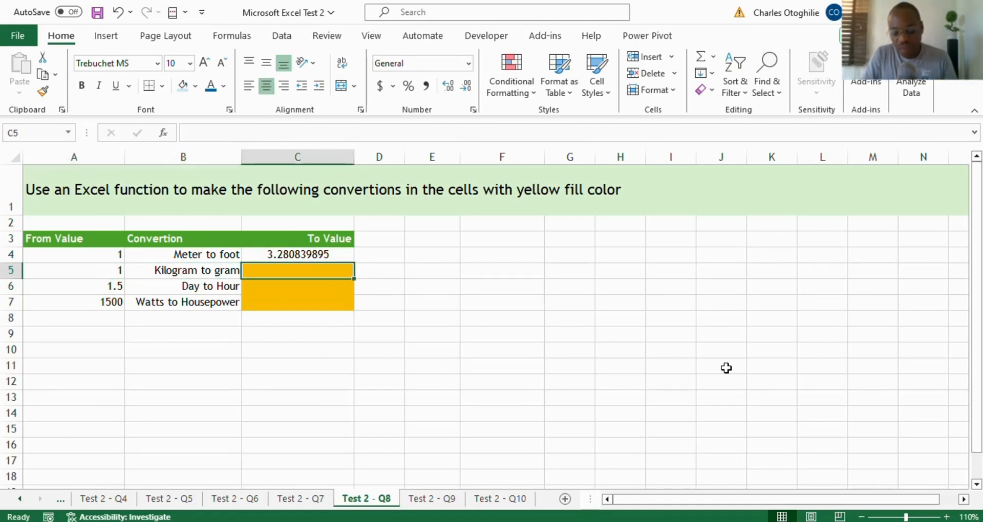
Convert the Kilogram to gram From Value in C5 with the formula =CONVERT(A5,"kg","g")
text(=)
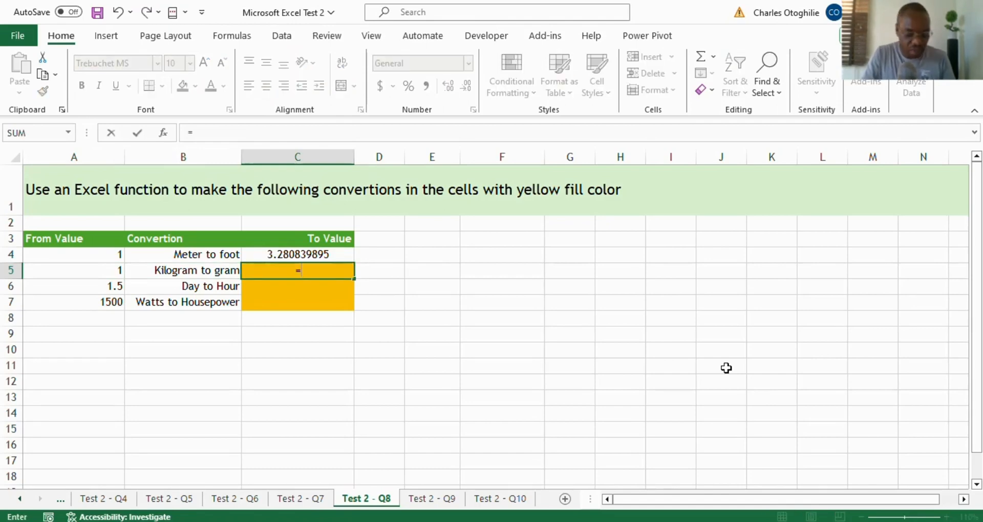
text(convert)
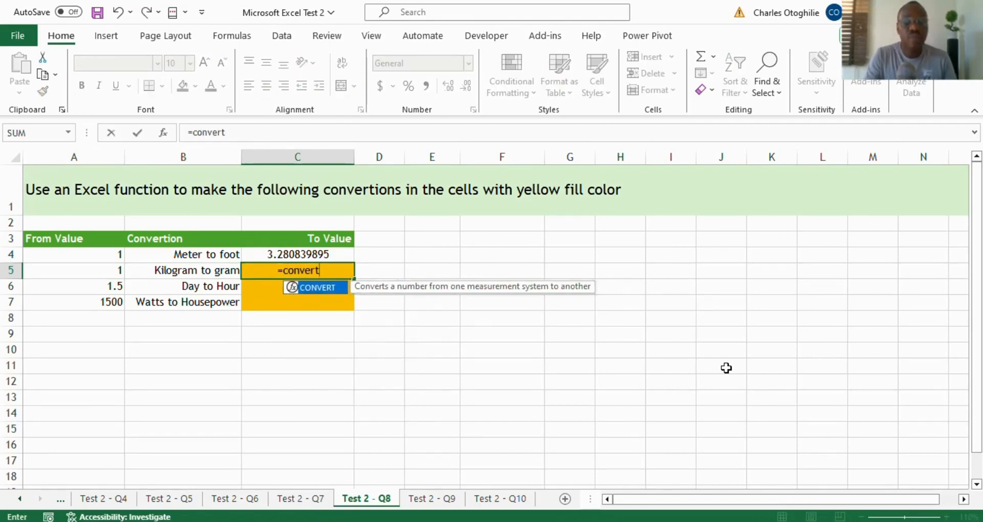
text(()
key(Left)
key(Left)
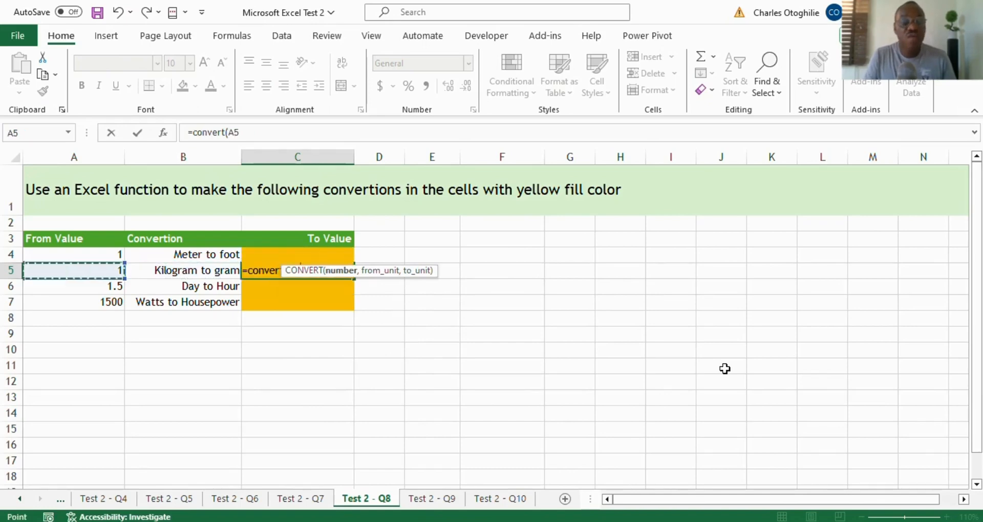
text(,")
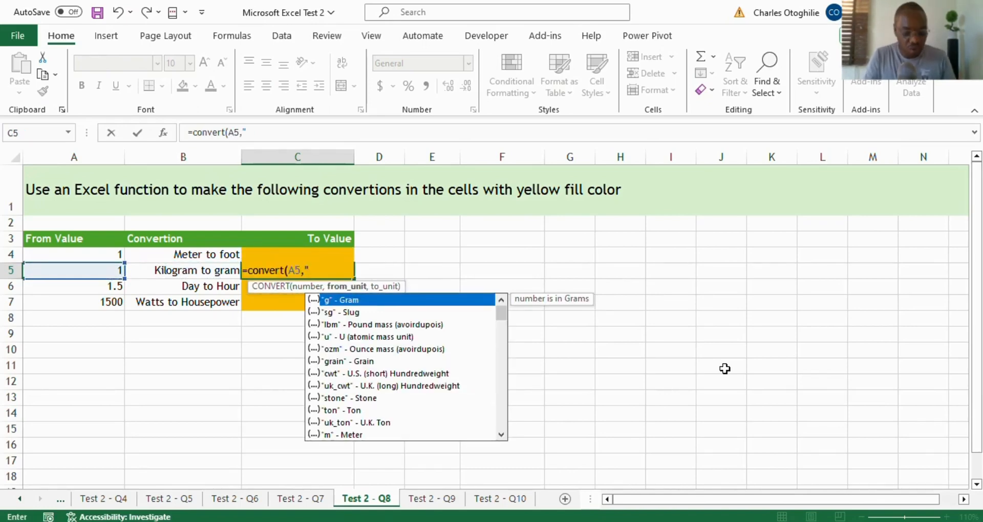
text(k)
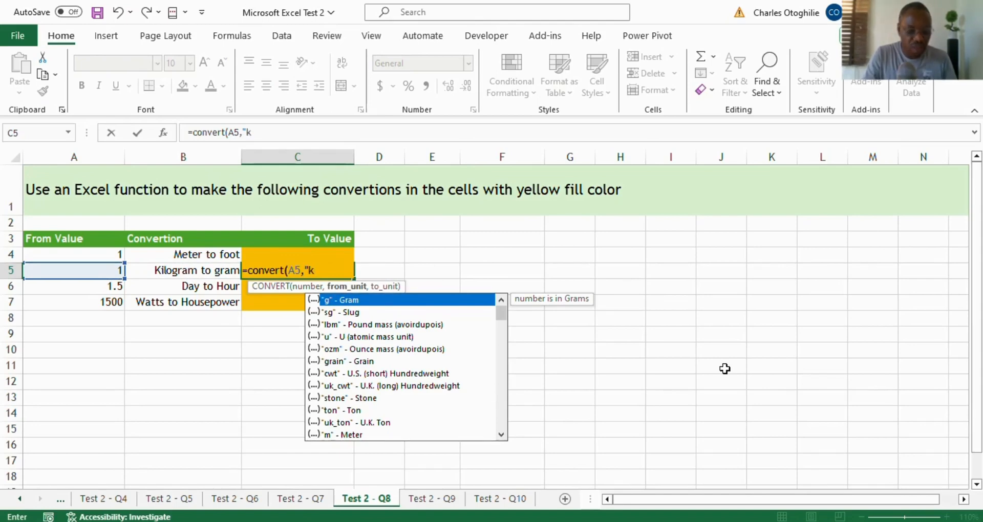
text(g")
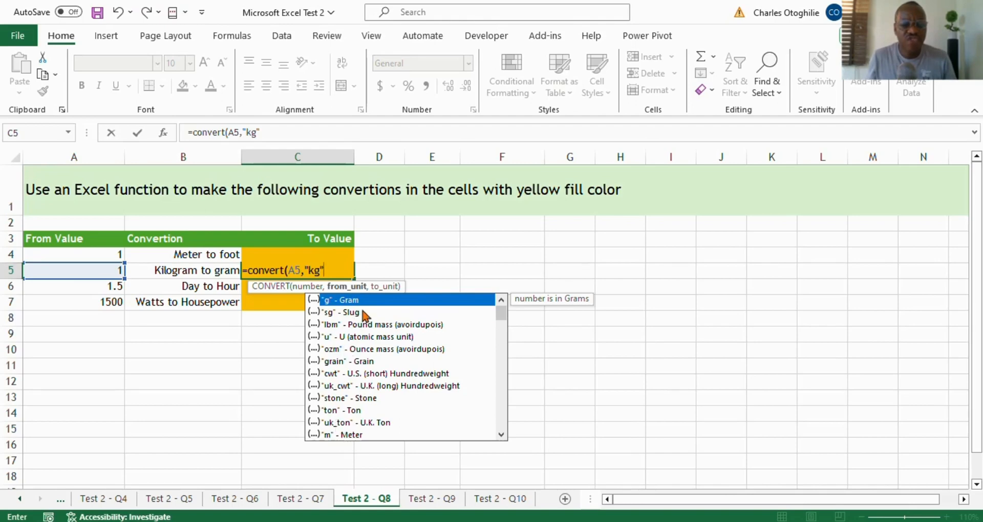
scroll(372, 351, down, 3)
scroll(375, 352, down, 10)
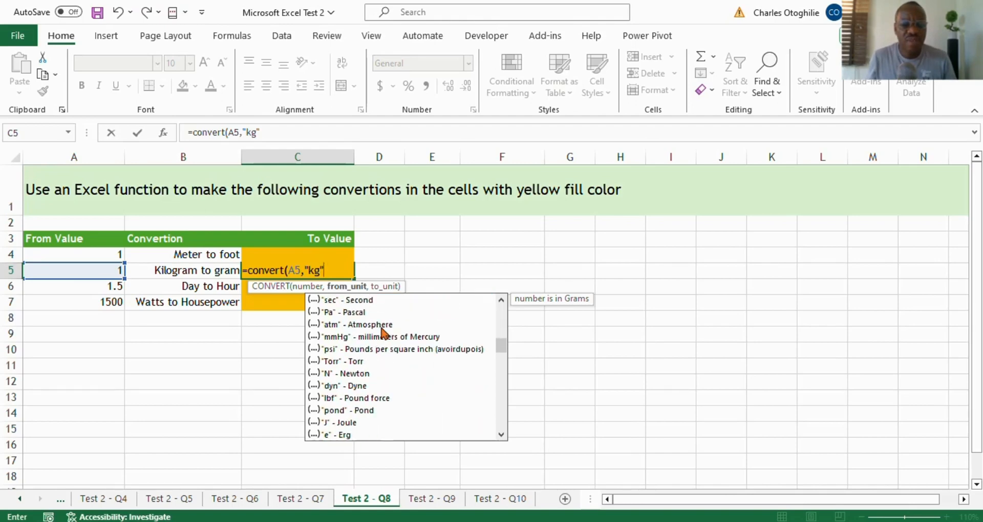
scroll(384, 334, up, 6)
scroll(384, 334, up, 7)
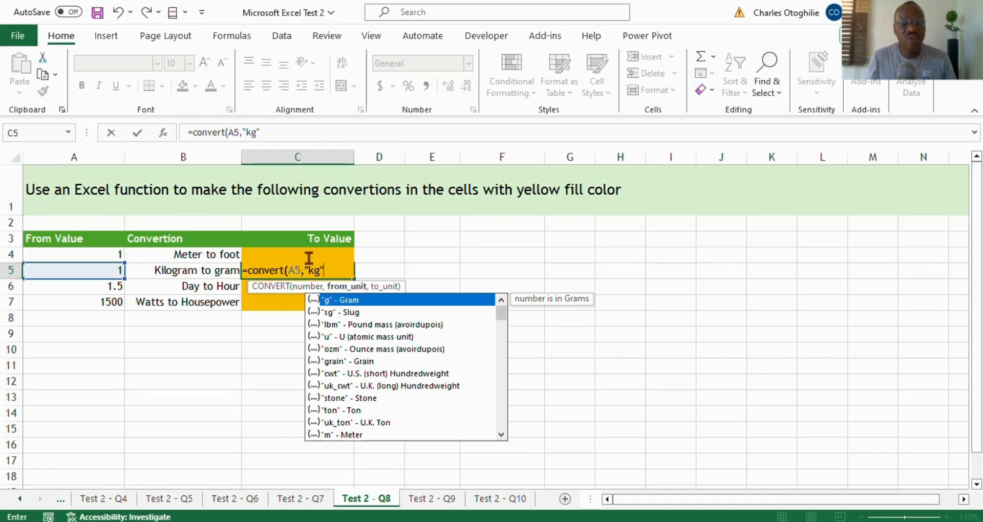
click(323, 270)
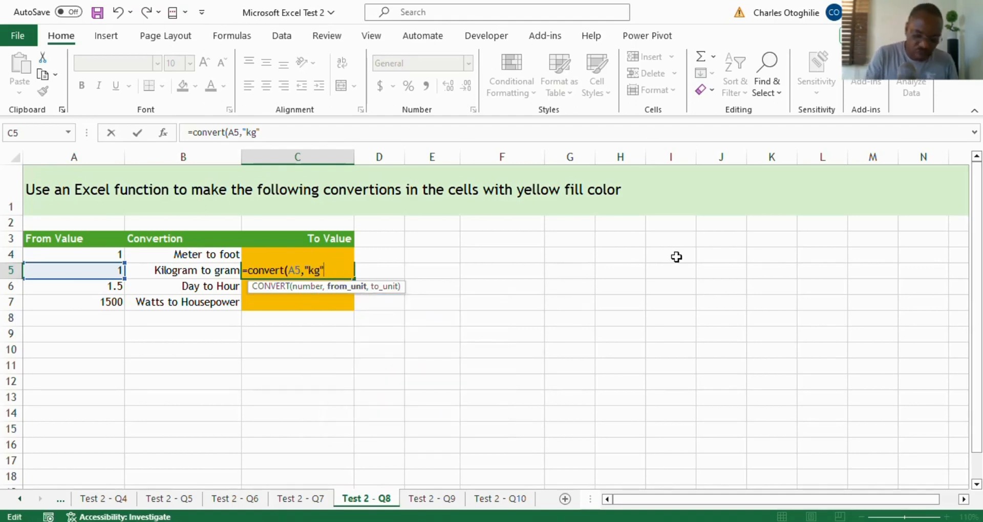
text(,)
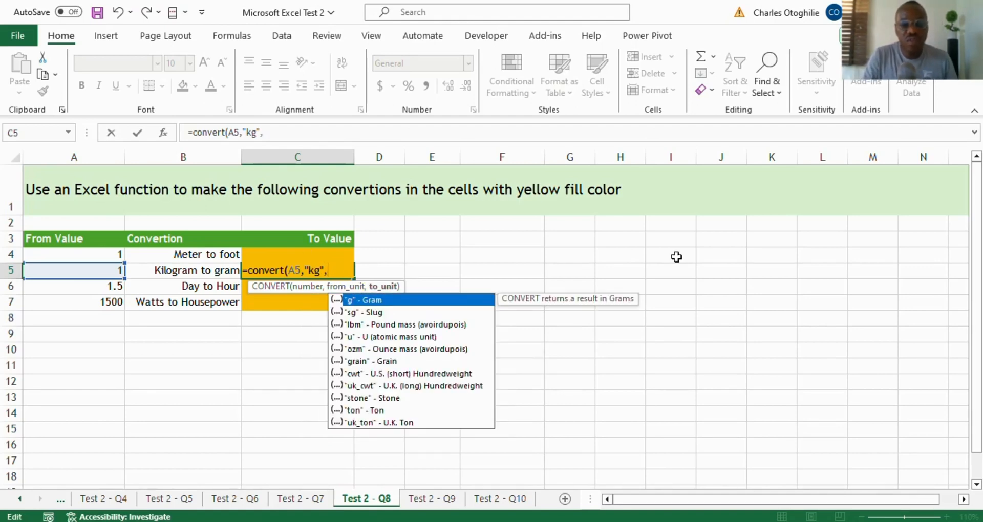
text("g)
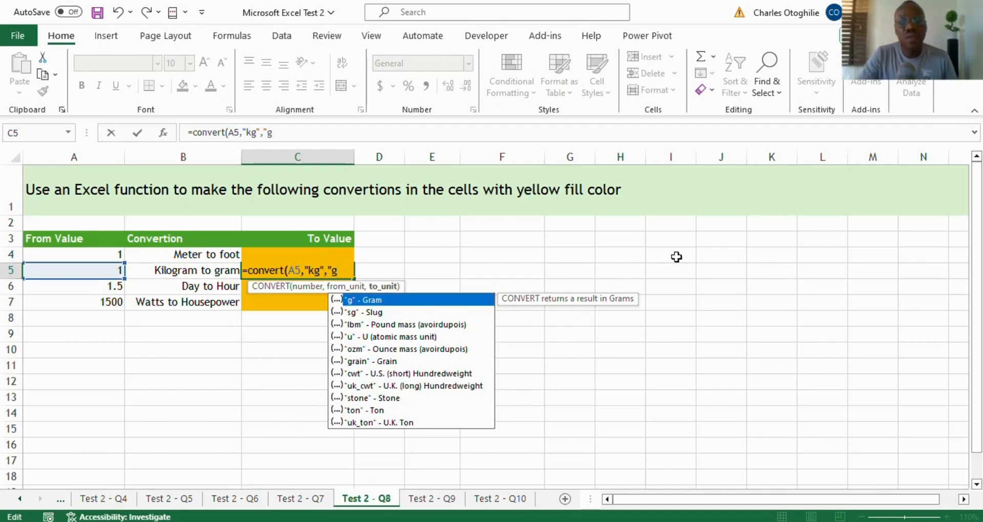
text(")
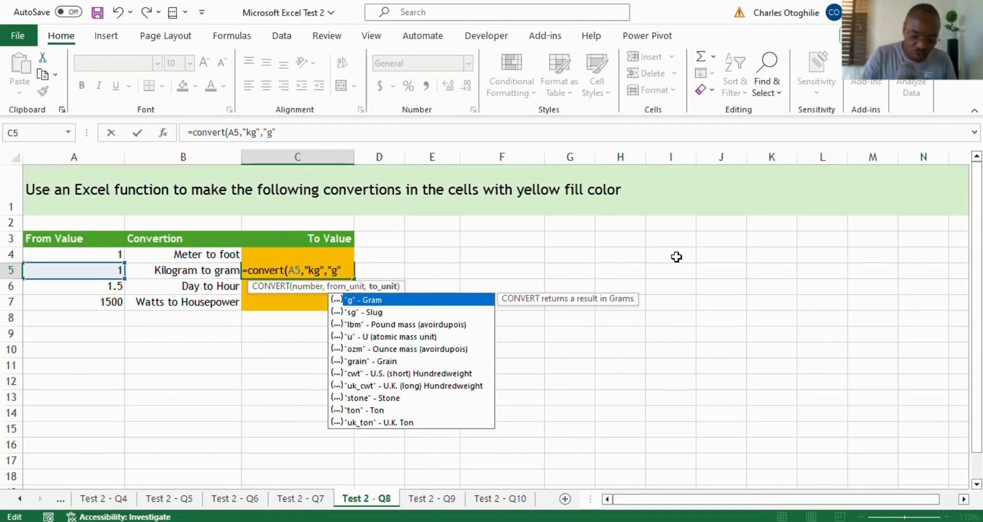
text())
key(Return)
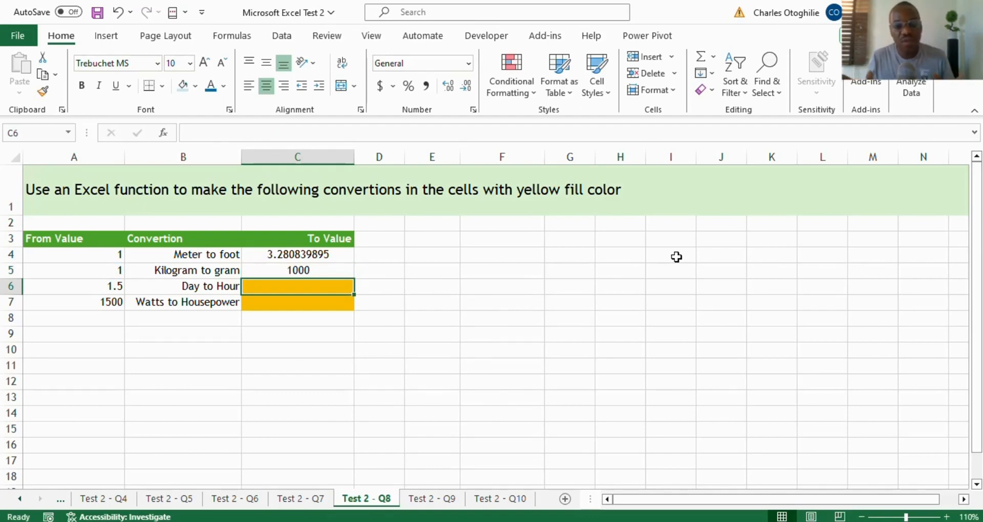
Review the two completed conversions in C4 and C5, and return to the Day to Hour cell C6
key(Up)
key(Up)
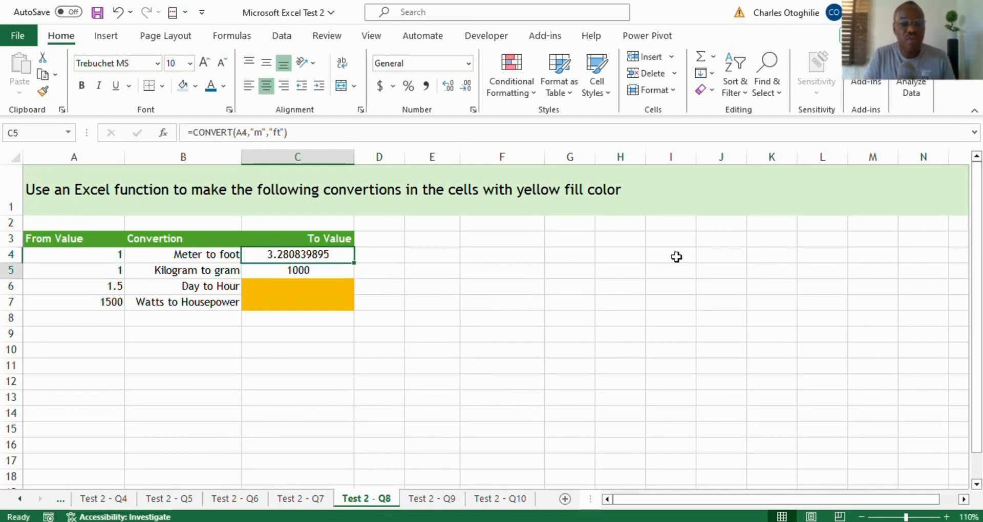
key(Down)
key(Down)
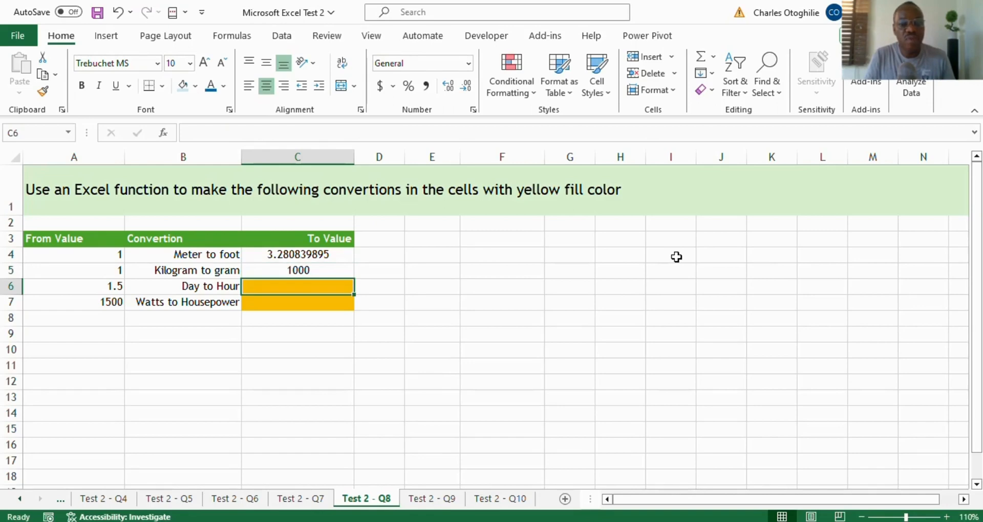
key(Up)
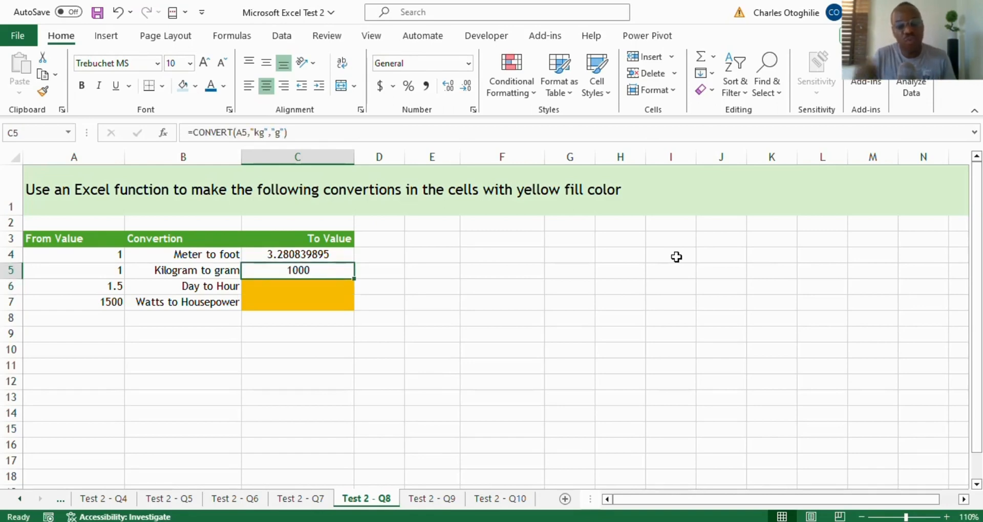
key(Down)
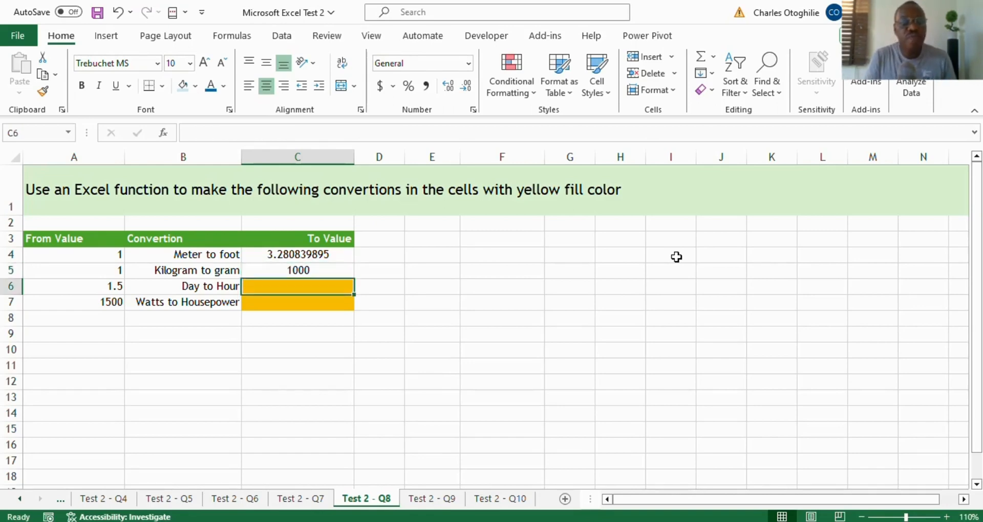
key(Left)
key(Right)
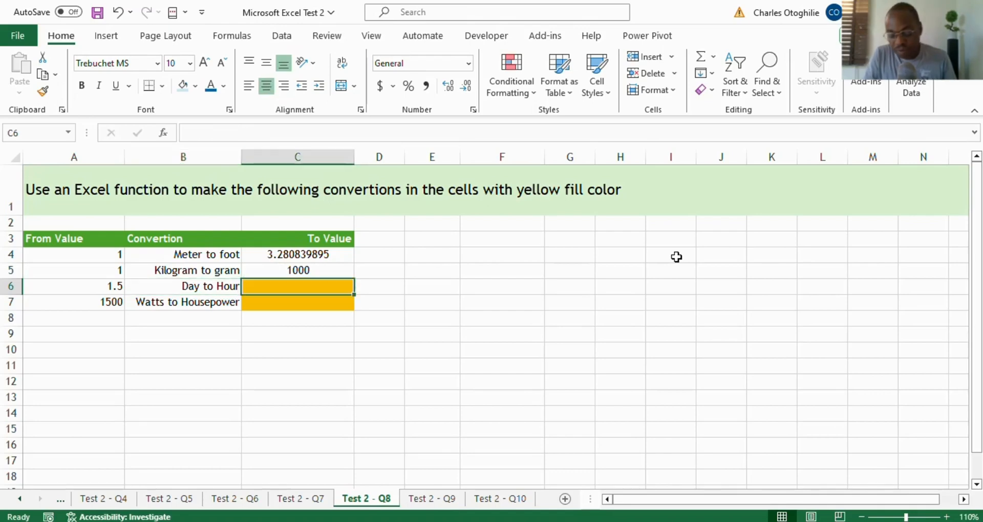
Convert the Day to Hour From Value in C6 with the formula =CONVERT(A6,"day","hr")
text(=co)
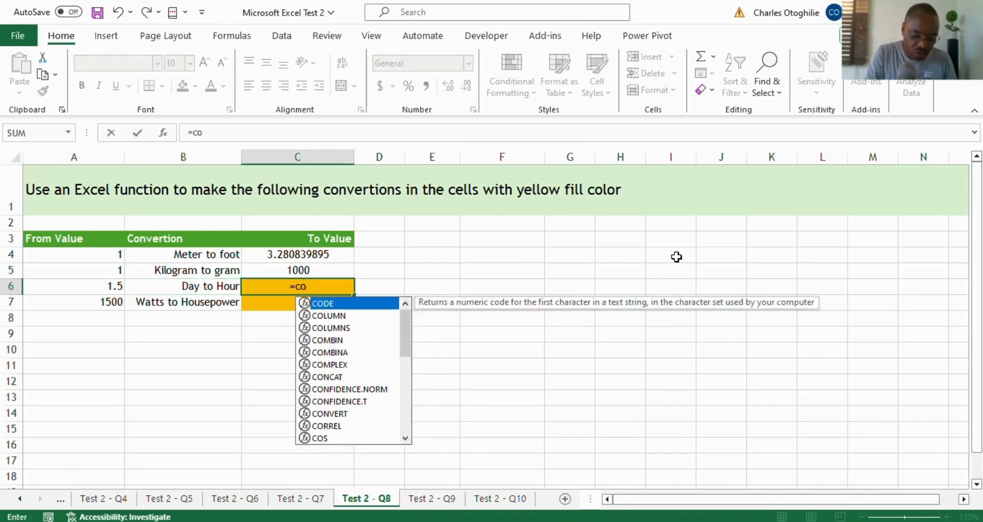
text(nvert()
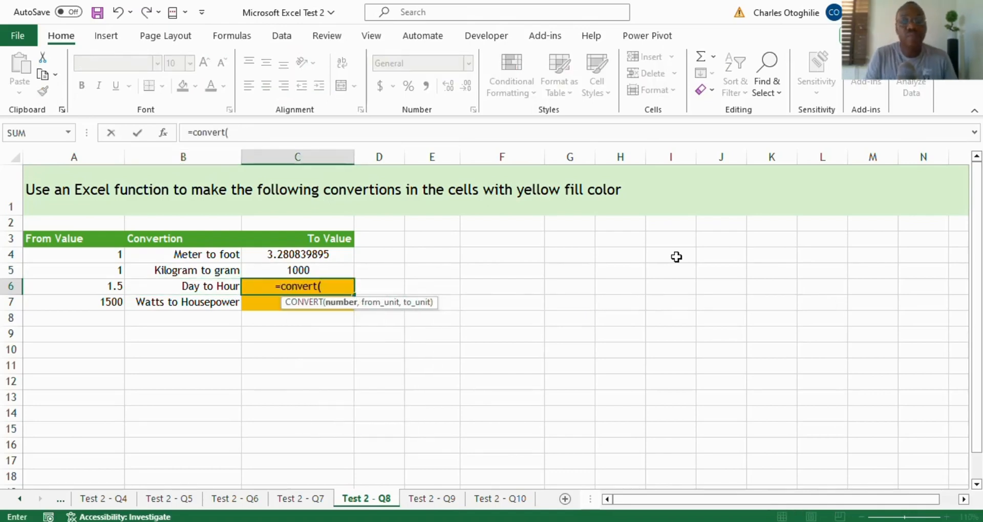
key(Left)
key(Left)
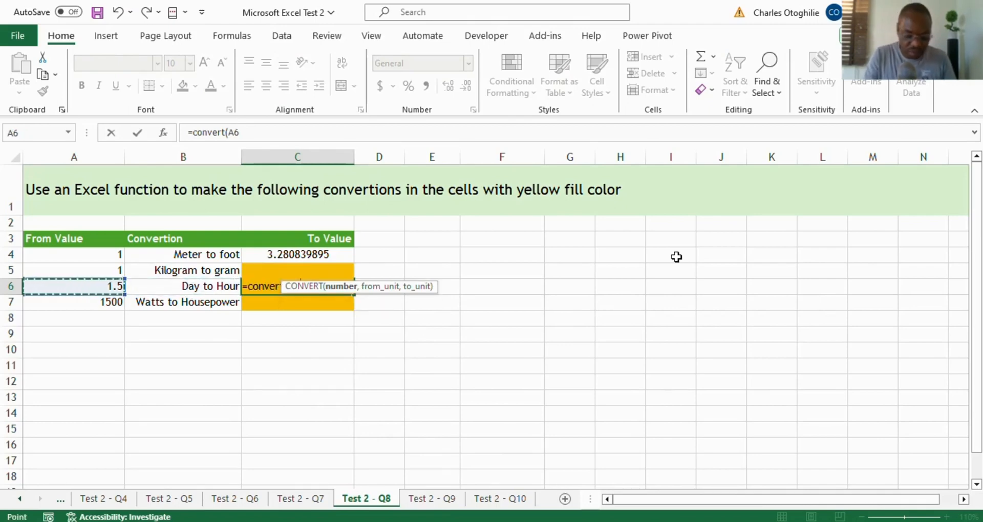
text(,)
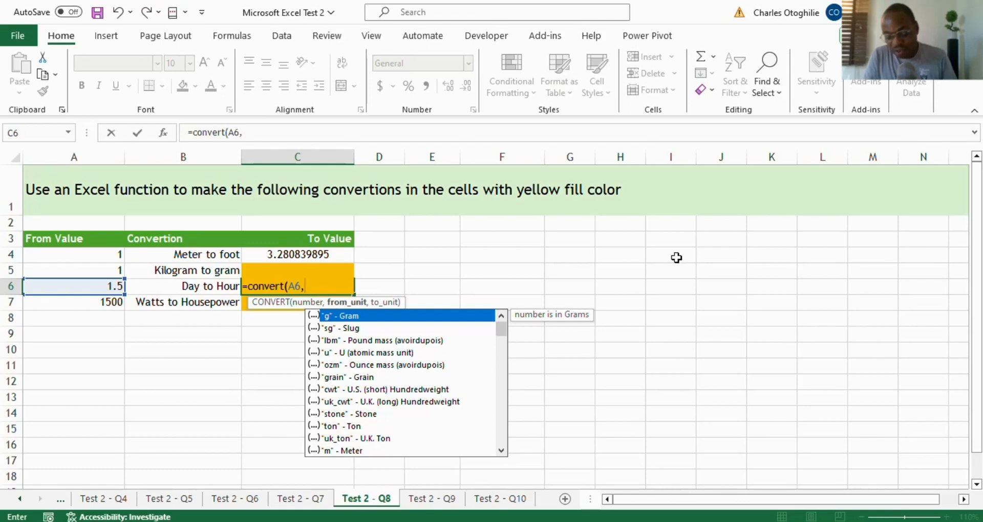
text("d)
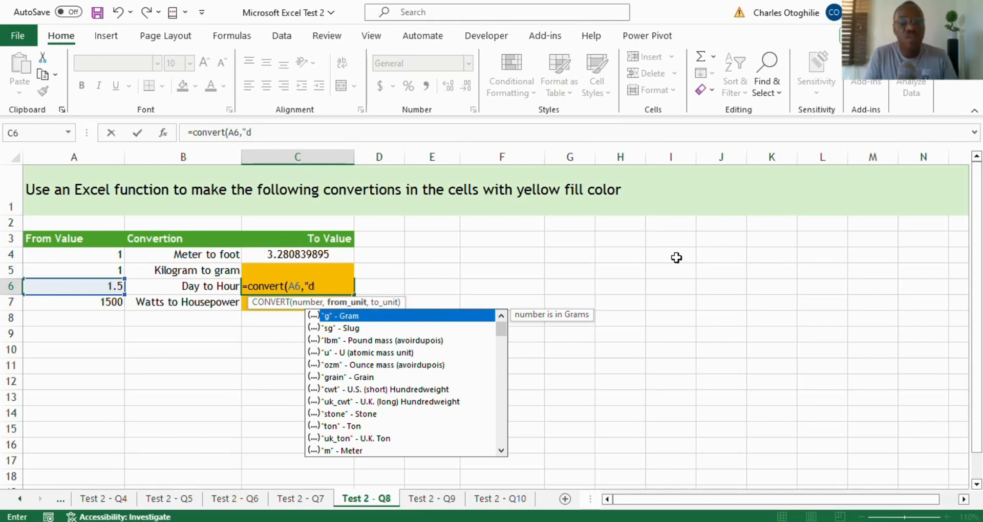
text(ay)
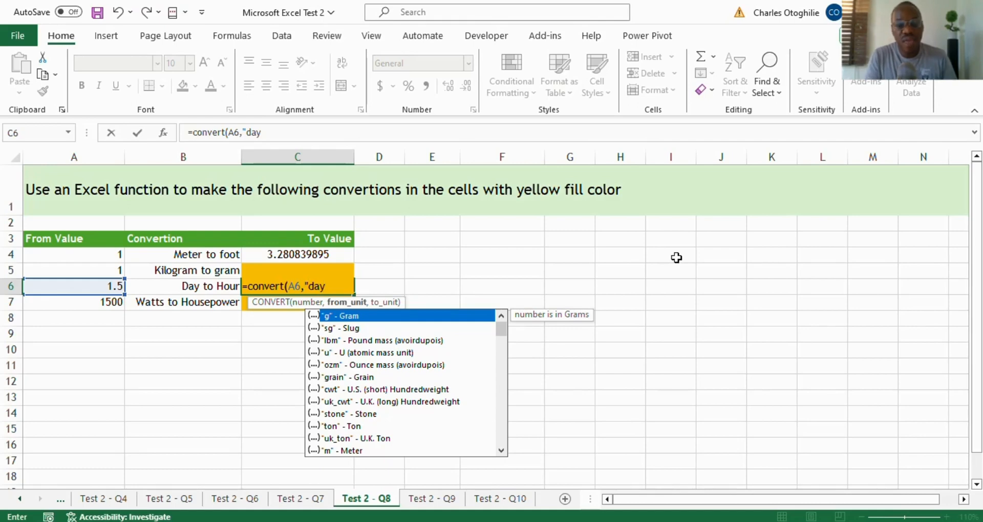
text(",)
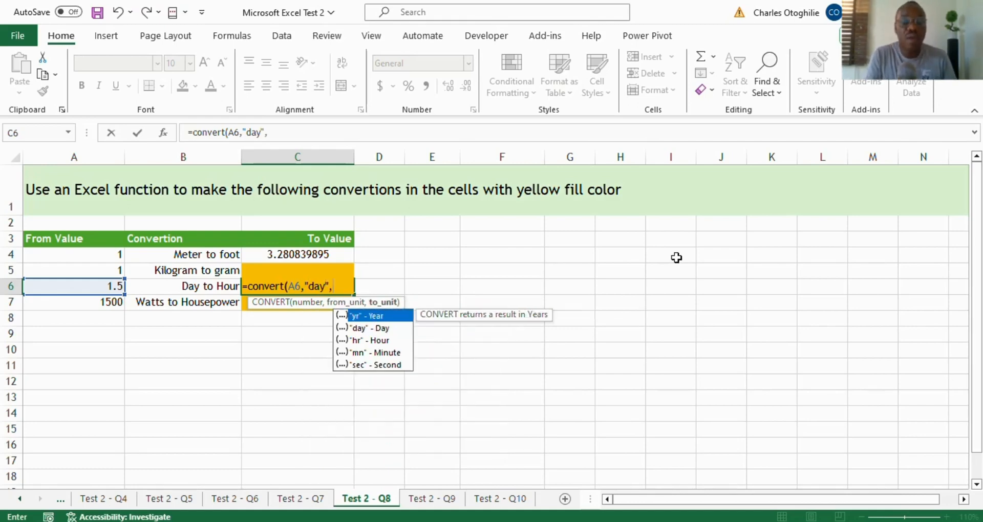
text(")
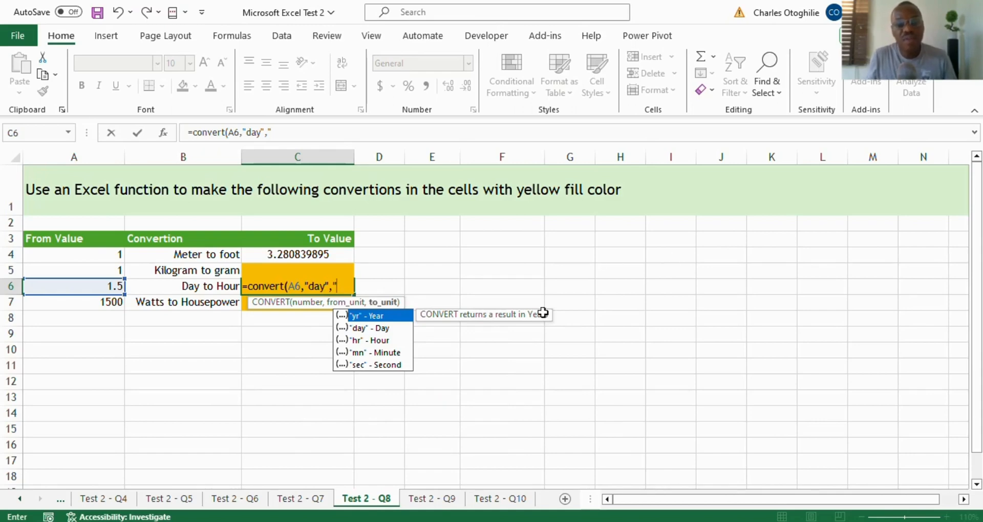
double_click(366, 341)
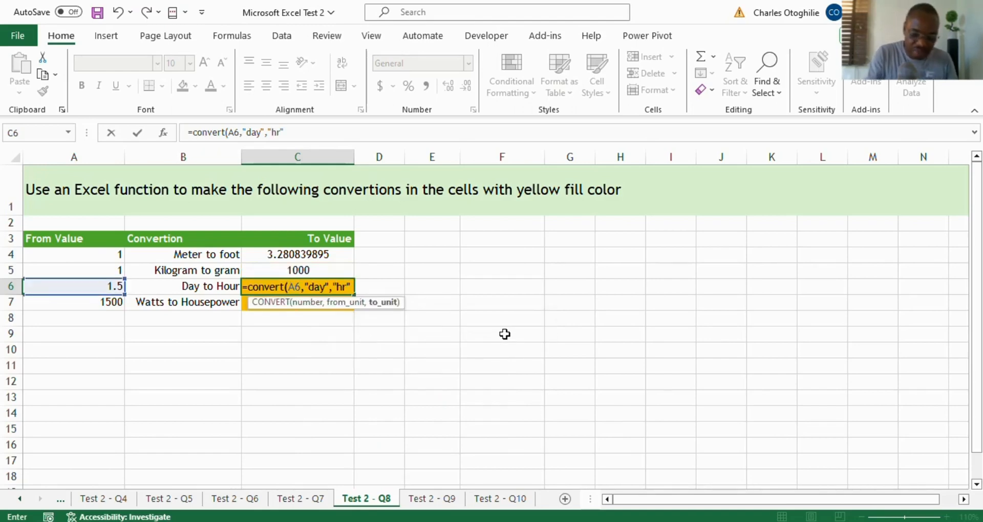
text())
key(Return)
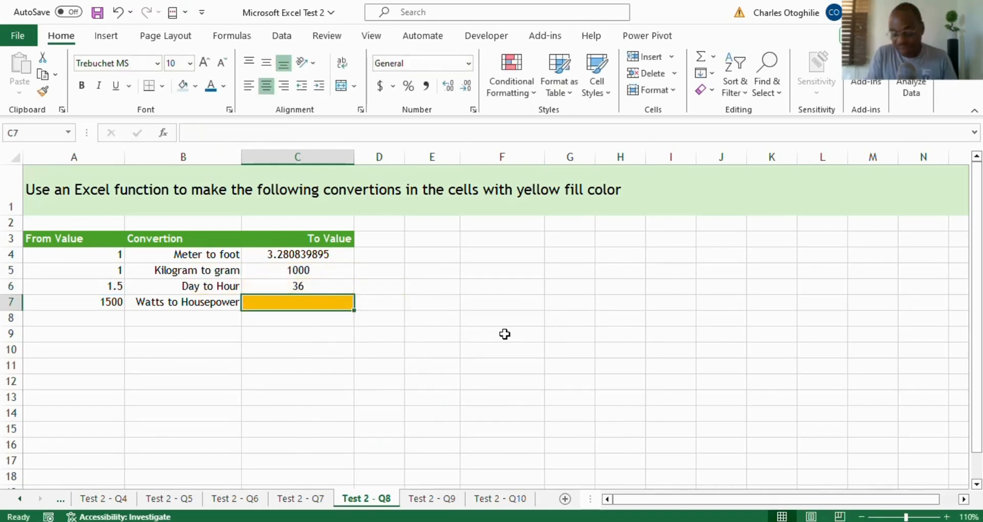
Check the formula and result of the Day to Hour conversion in C6
key(Up)
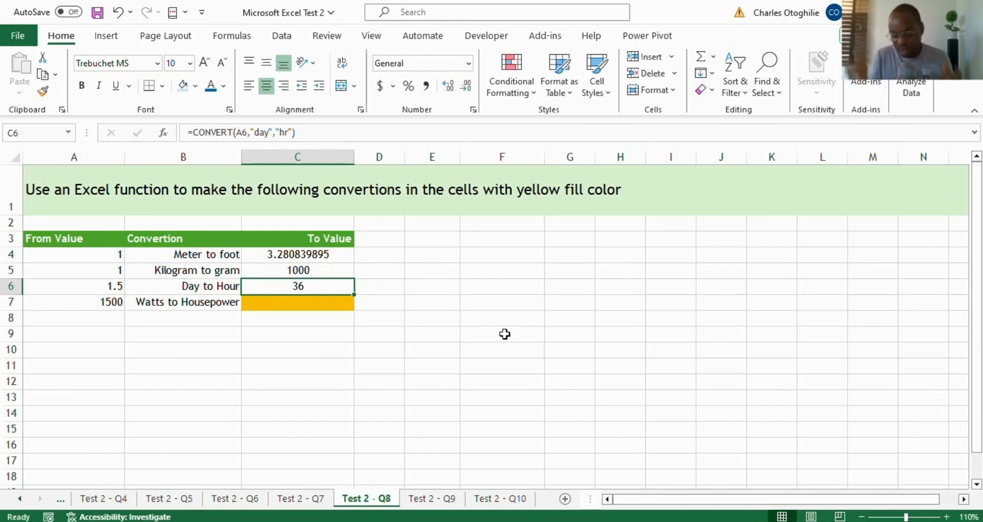
key(Down)
key(Down)
key(Up)
key(Up)
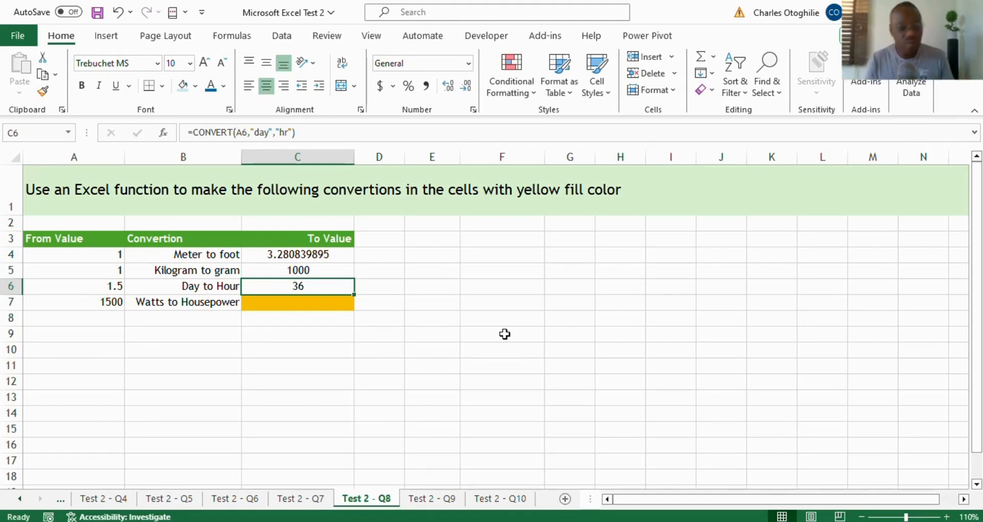
Convert the Watts to Housepower From Value in C7 with the formula =CONVERT(A7,"W","HP")
key(Down)
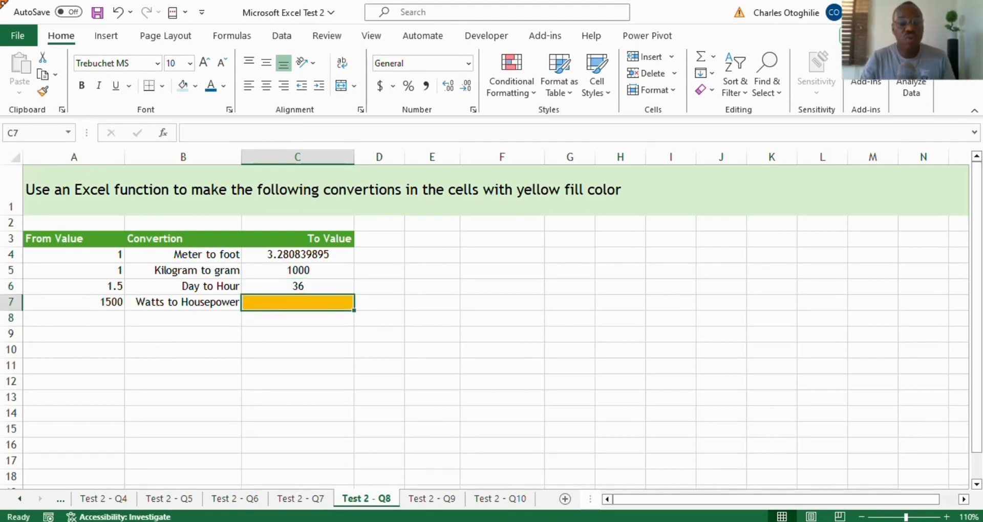
text(=CONVERT(A7,"","hp"))
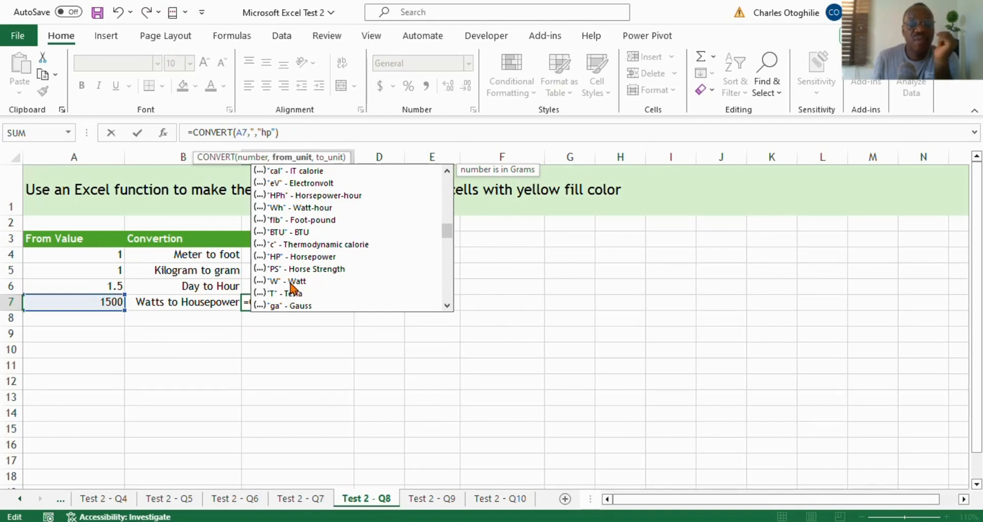
double_click(291, 282)
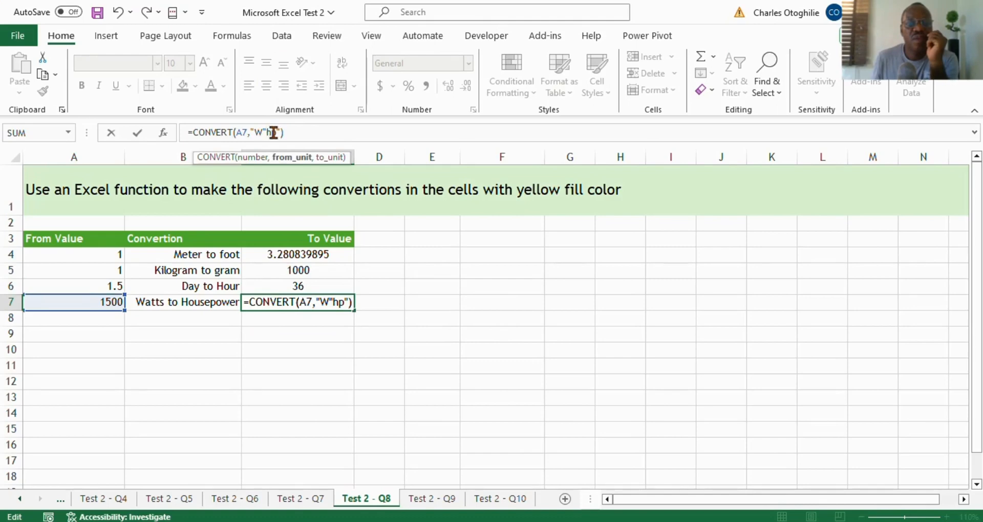
text(,)
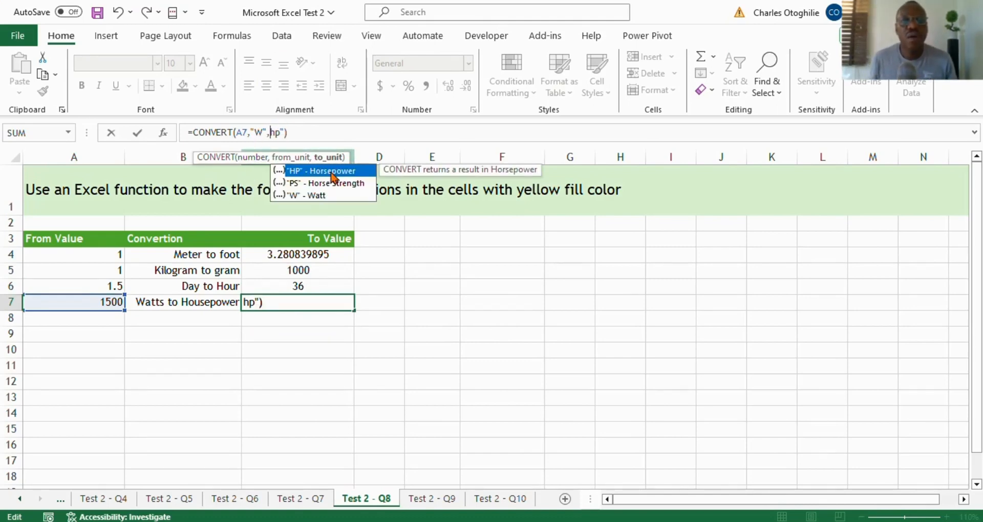
click(281, 134)
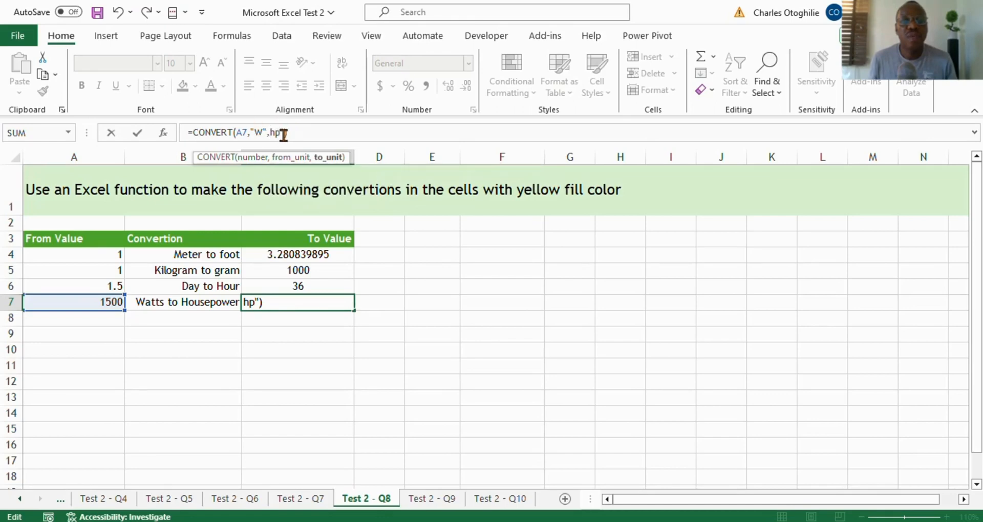
key(BackSpace)
key(BackSpace)
key(BackSpace)
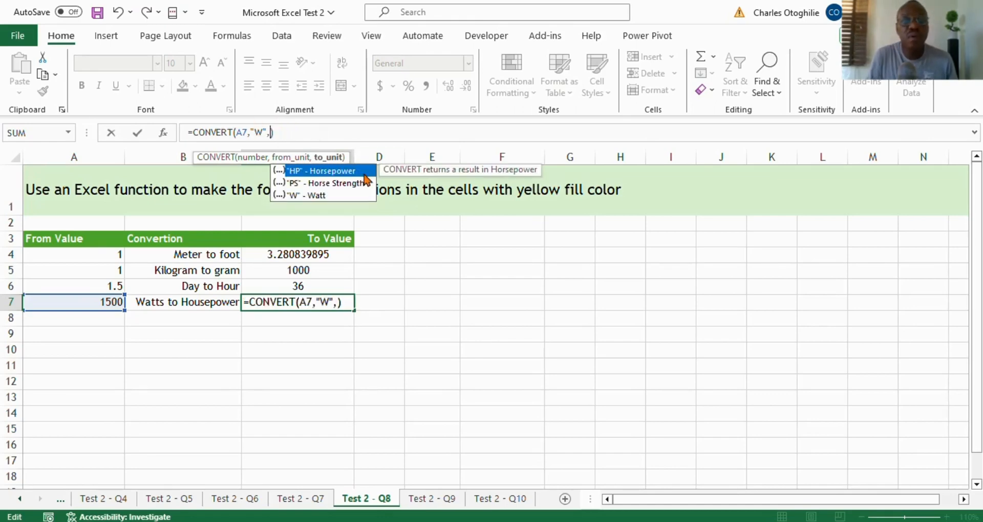
double_click(327, 174)
key(Return)
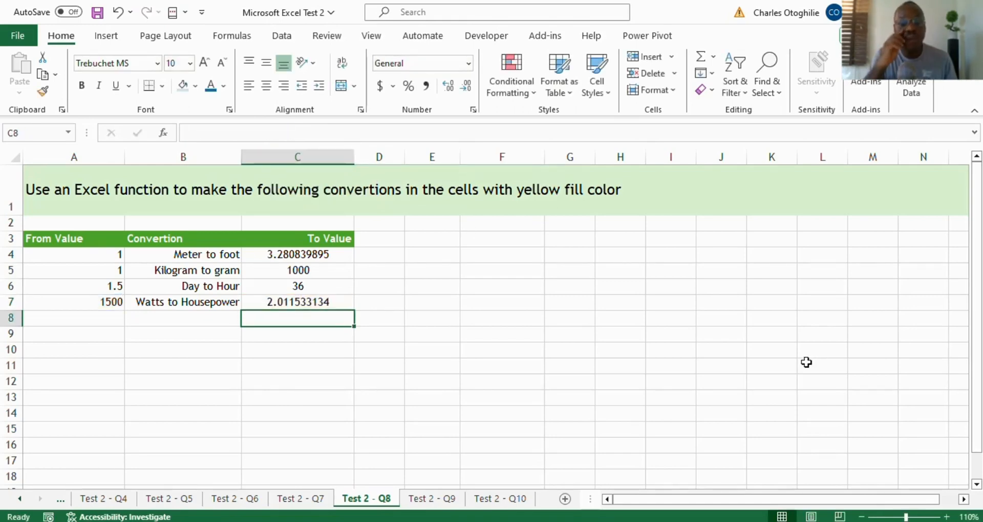
Review the Watts to Housepower row, comparing its From Value in A7 with the result in C7
click(193, 307)
click(84, 301)
click(236, 302)
click(293, 305)
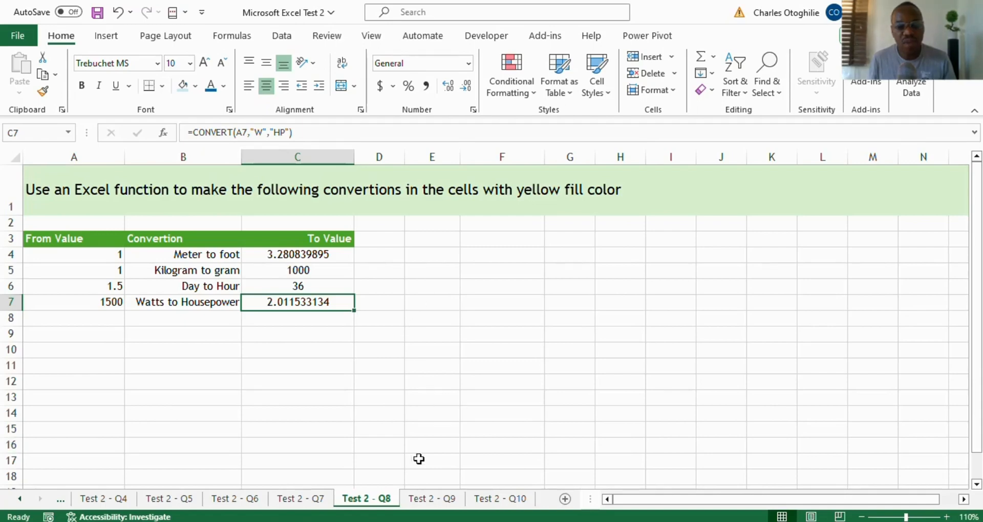
Open the Test 2 - Q9 sheet and read the task instruction in A1 alongside its card tables
click(432, 498)
click(250, 291)
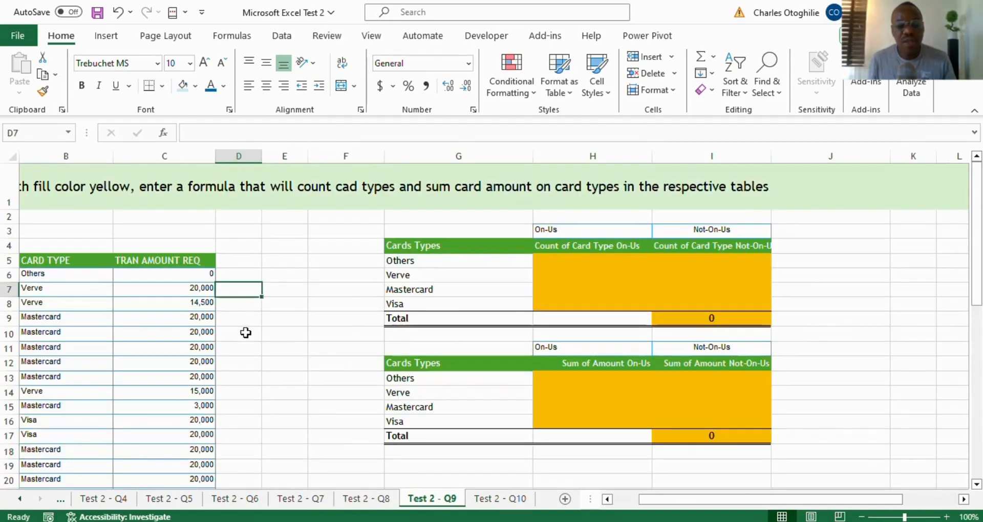
scroll(259, 371, down, 5)
scroll(307, 382, up, 5)
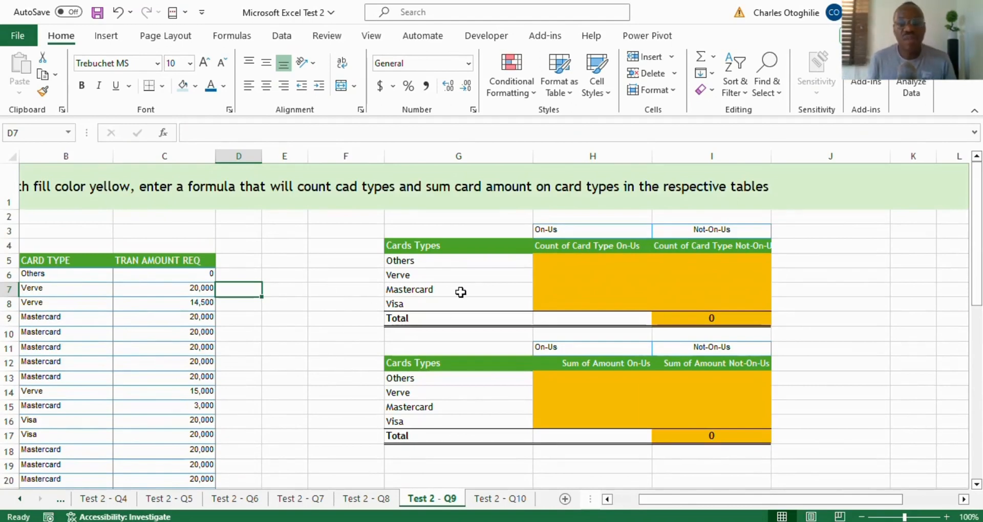
click(58, 197)
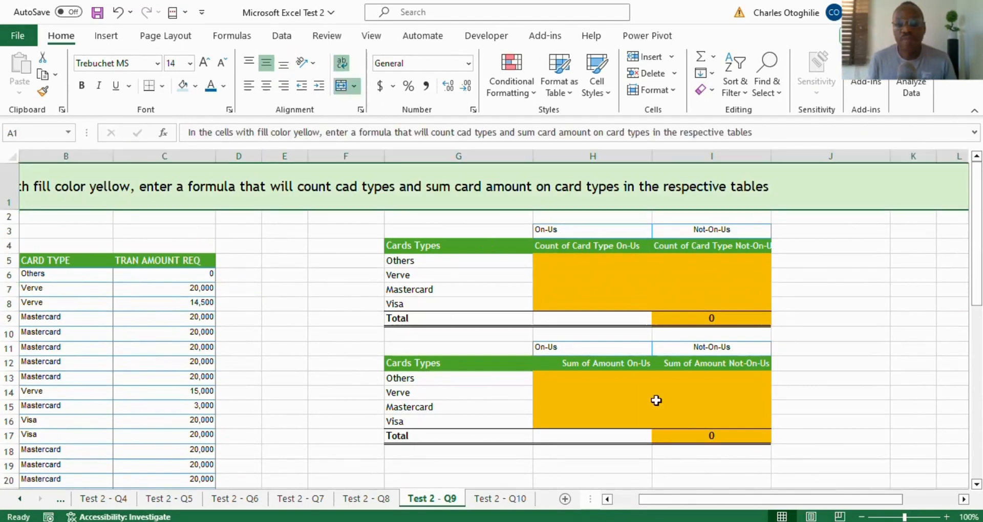
Correct the misspelled word "cad" to "card" in the instruction text in A1
drag(681, 499, 656, 499)
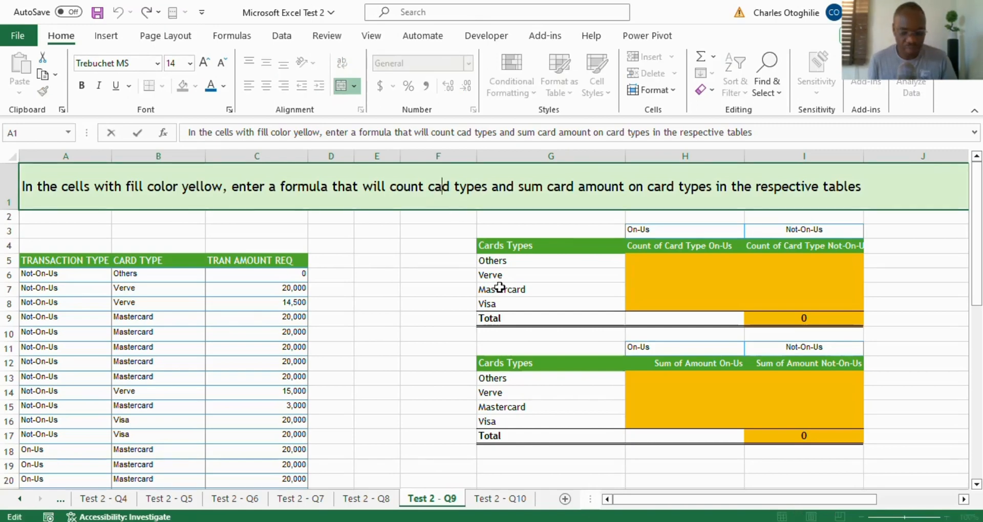
text(r)
key(Return)
click(479, 192)
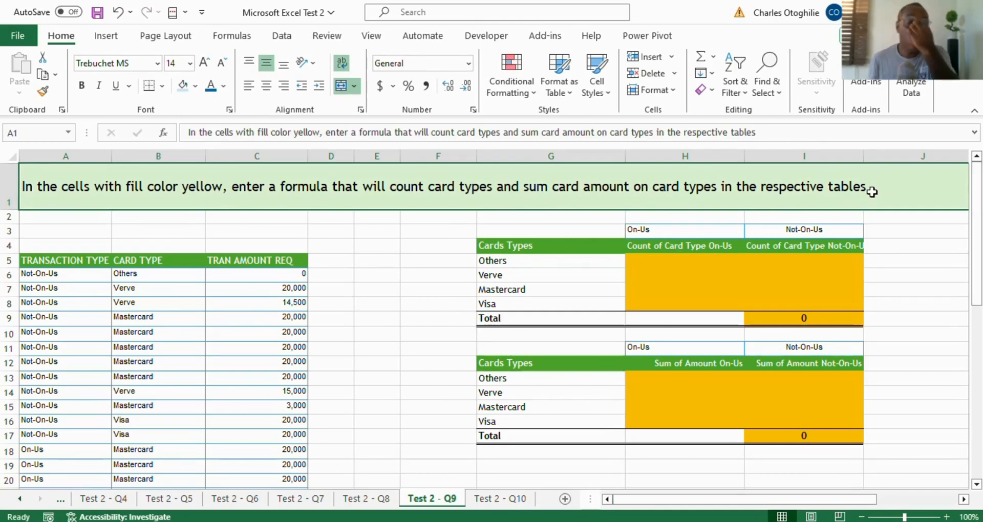
Examine the yellow count and sum cells for On-Us and Not-On-Us along with the transaction data in columns A to C
click(662, 274)
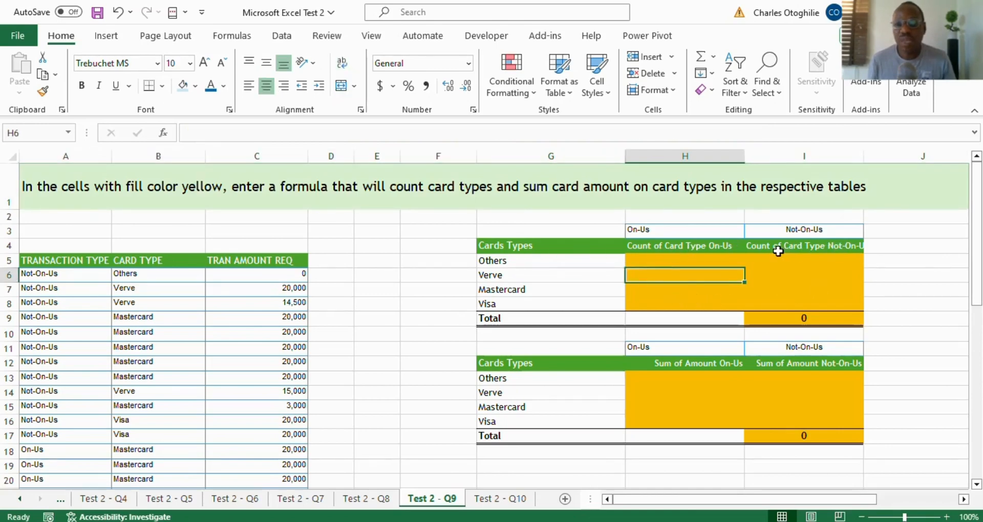
click(782, 274)
click(683, 378)
scroll(160, 374, down, 3)
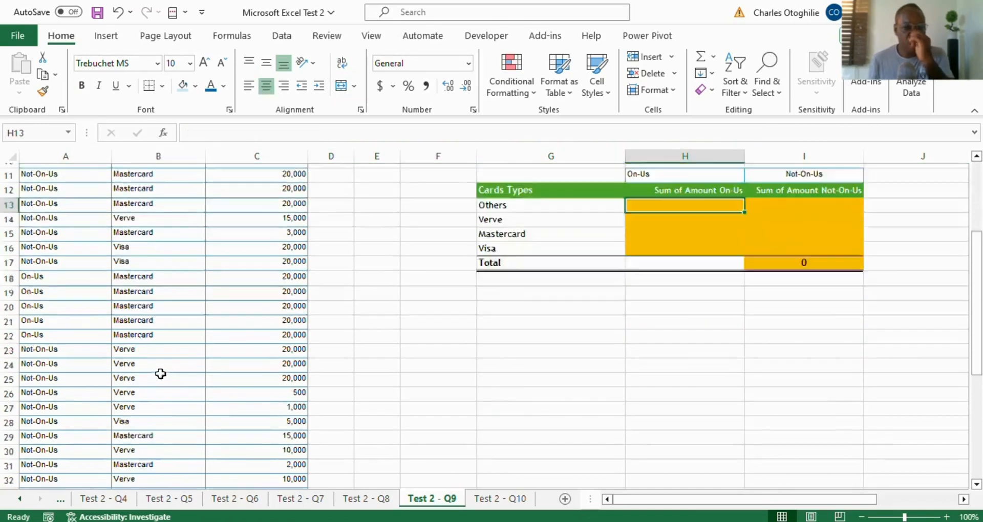
scroll(202, 358, down, 3)
scroll(202, 353, up, 7)
click(686, 251)
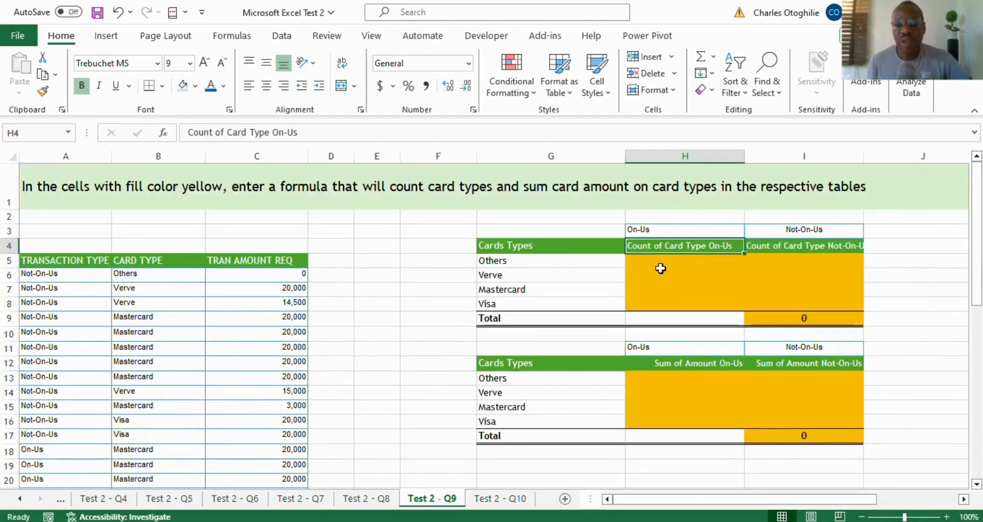
Begin a COUNTIFS formula in H5 with card type range $B$6:$B$47 and the column-locked criterion $G5
click(689, 261)
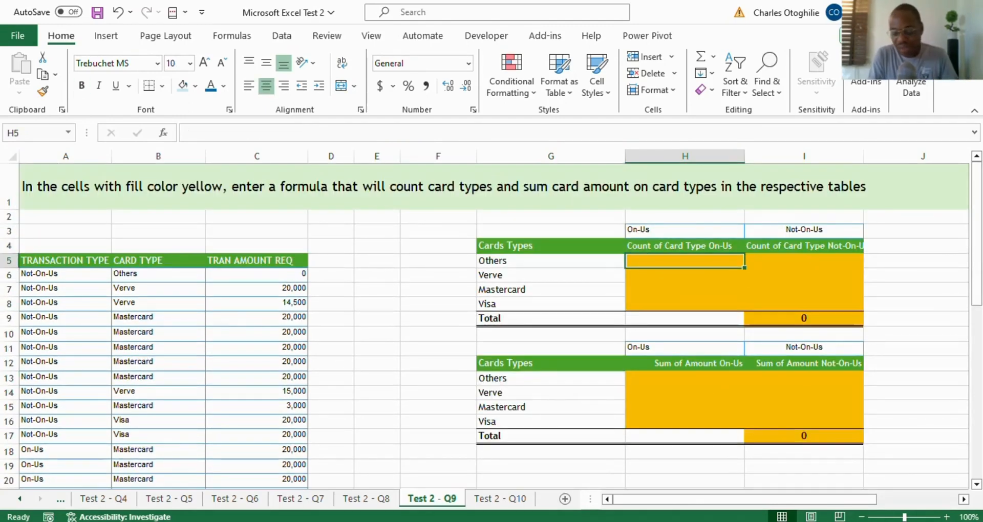
text(=coun)
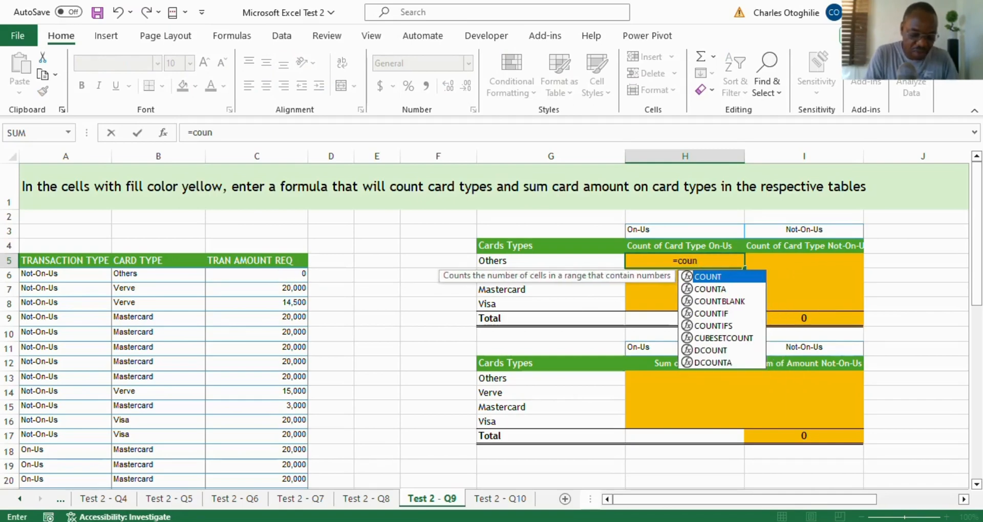
text(tifs)
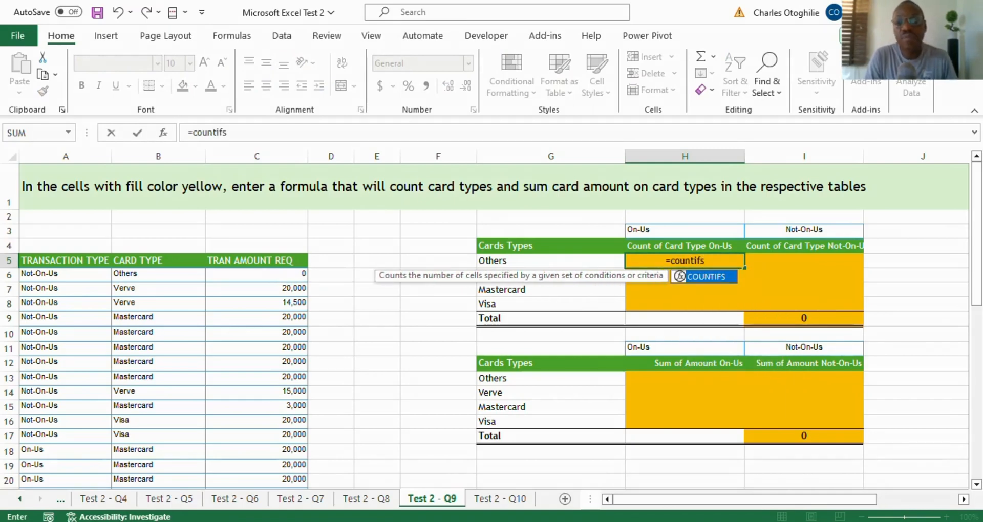
text(()
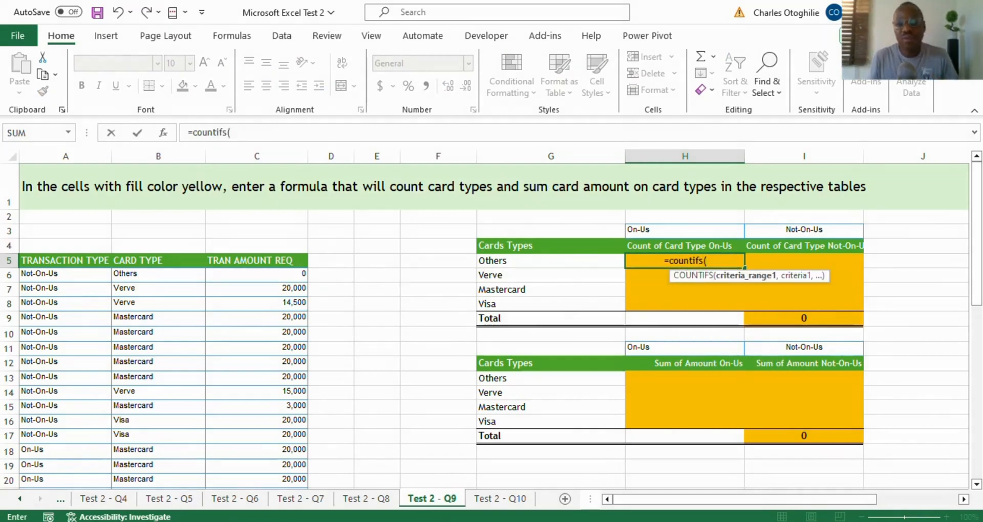
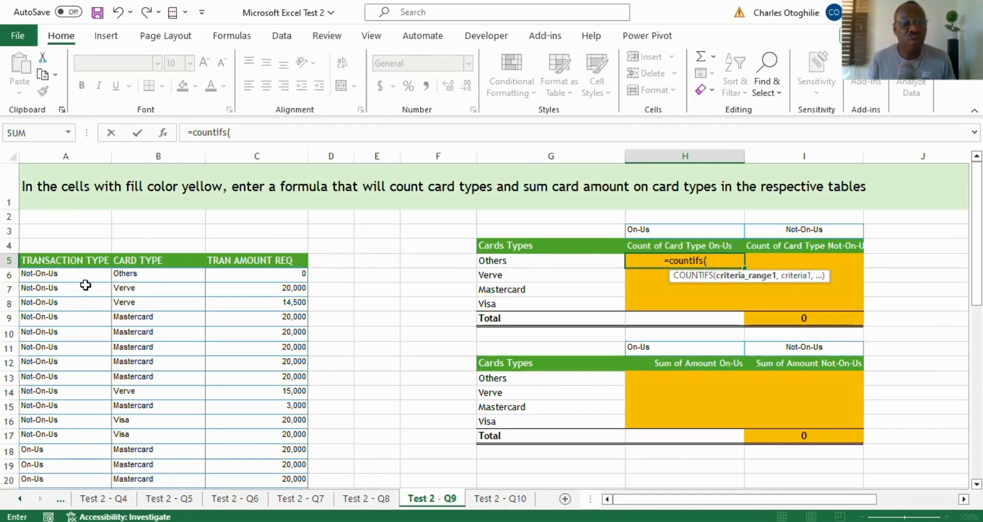
drag(126, 274, 156, 448)
key(F4)
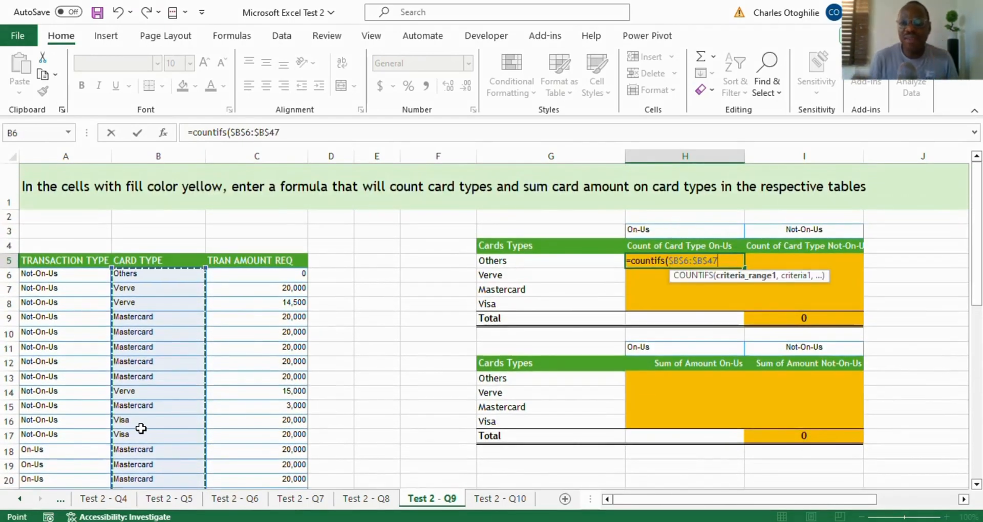
text(,)
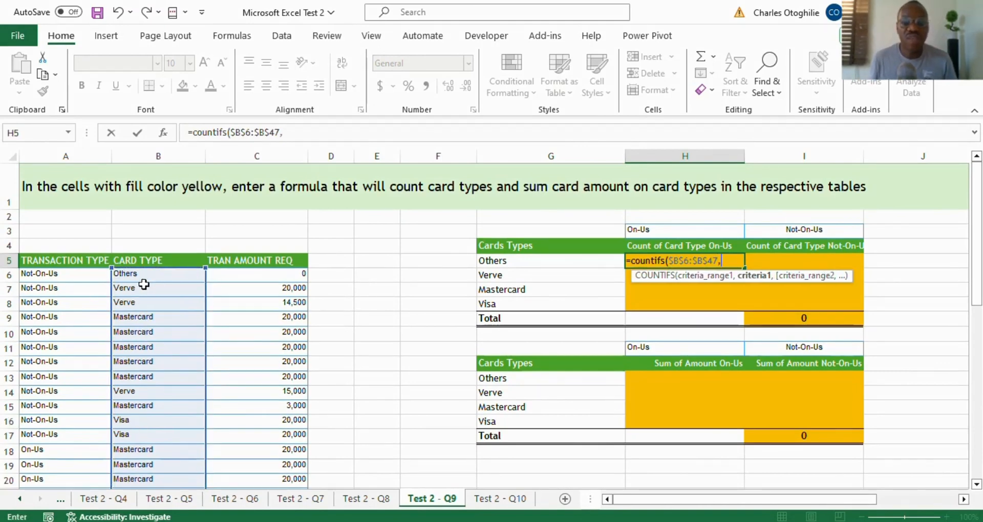
click(492, 263)
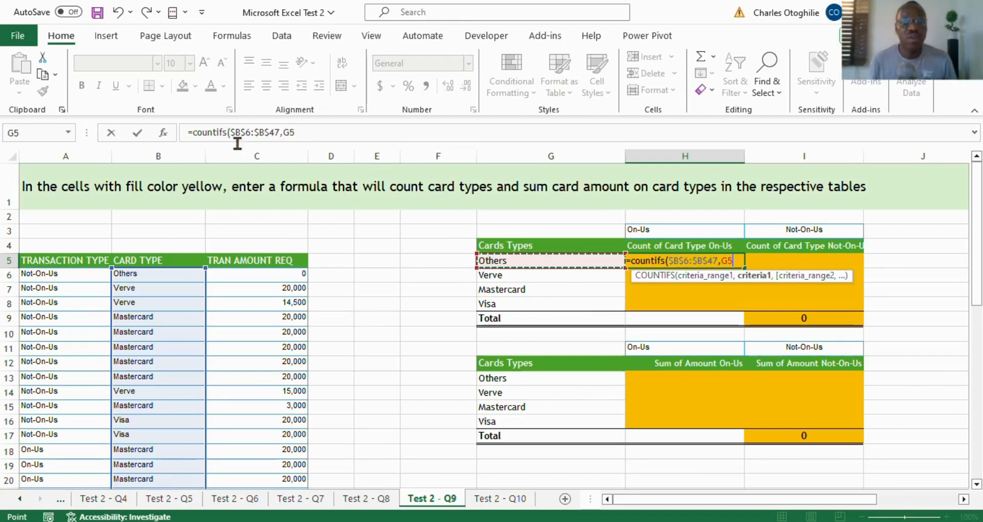
click(286, 133)
text($)
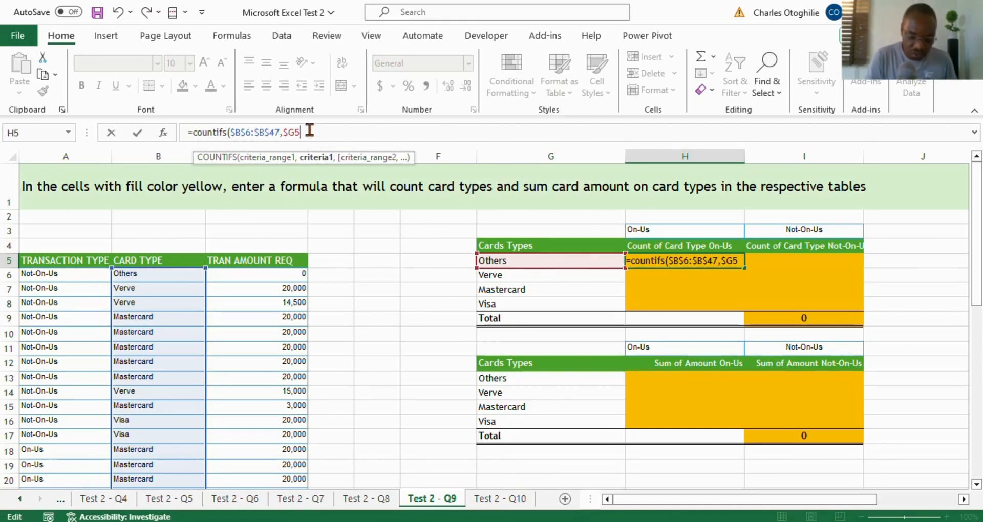
Complete the H5 COUNTIFS formula with transaction type range $A$6:$A$47 and the row-locked criterion H$3
text(,)
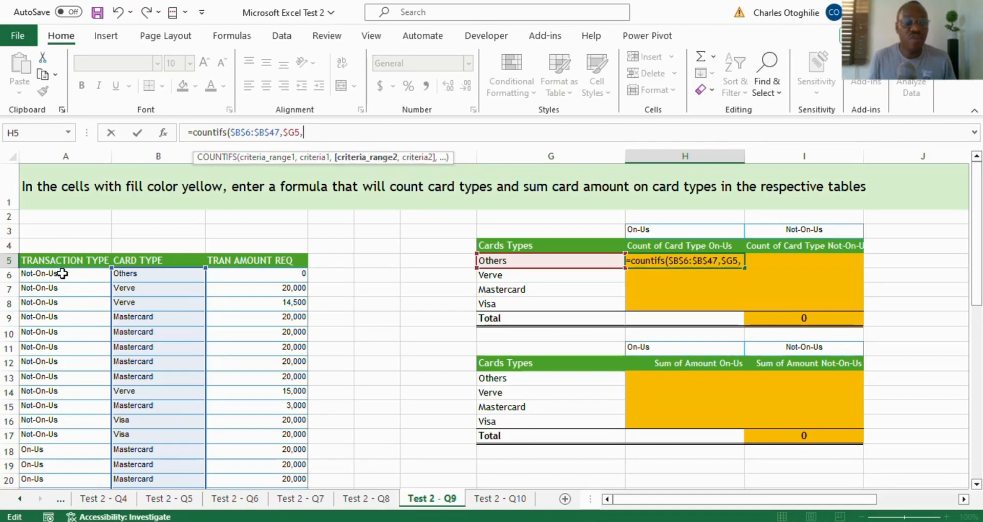
drag(62, 274, 55, 478)
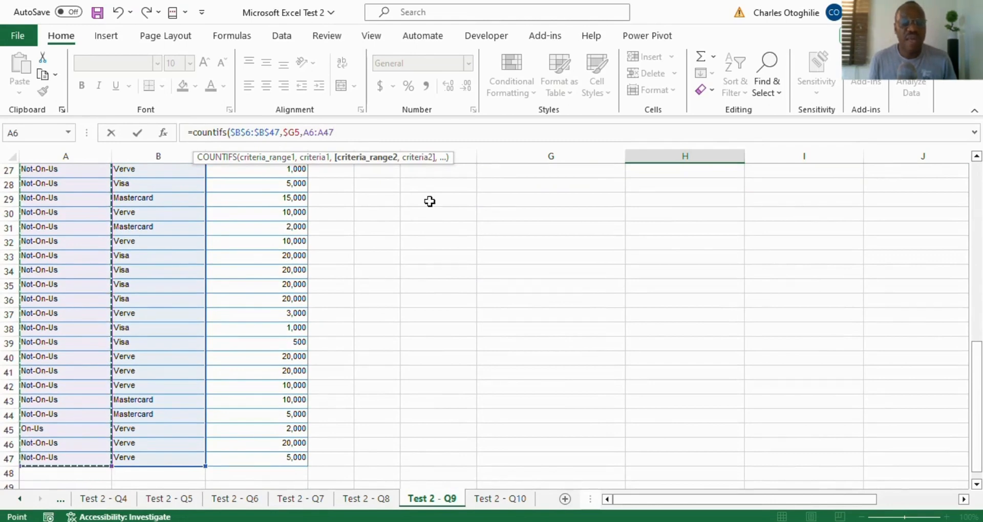
key(F4)
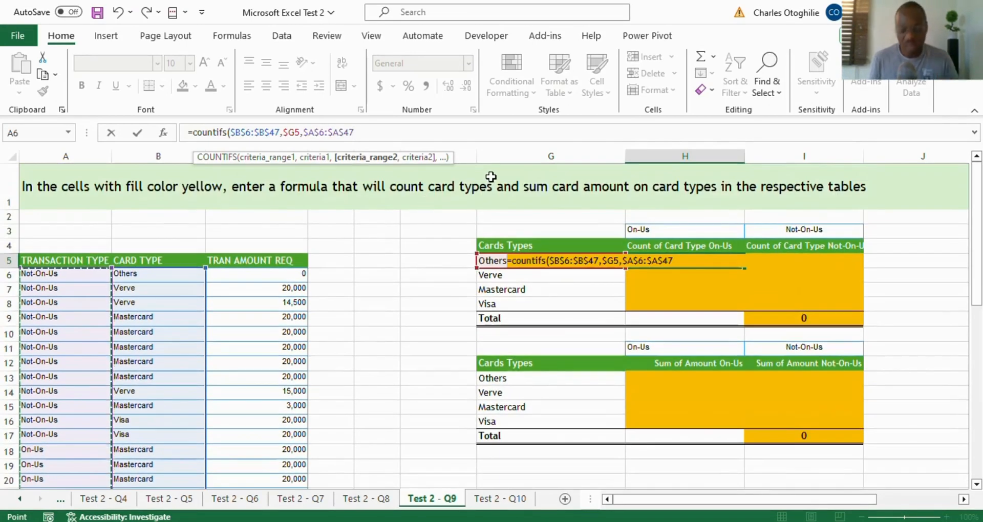
text(,)
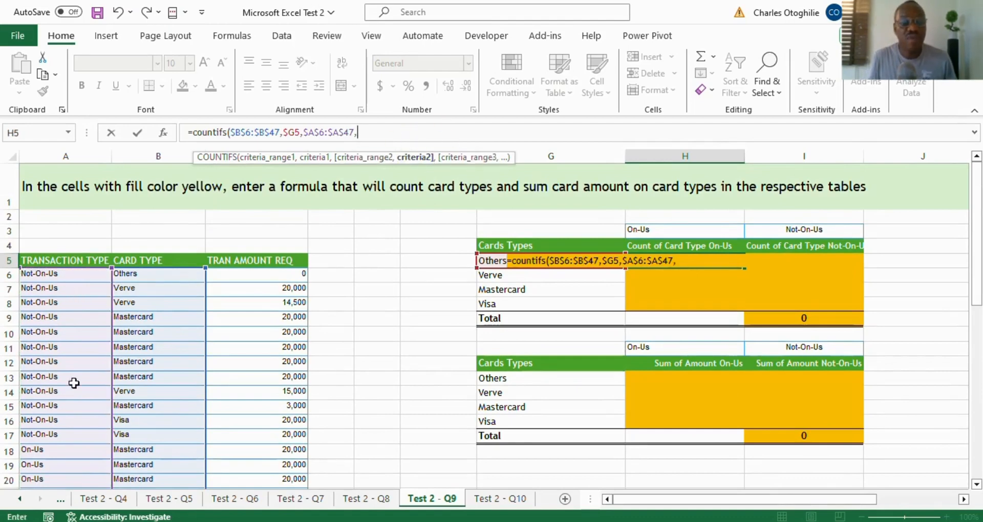
click(661, 230)
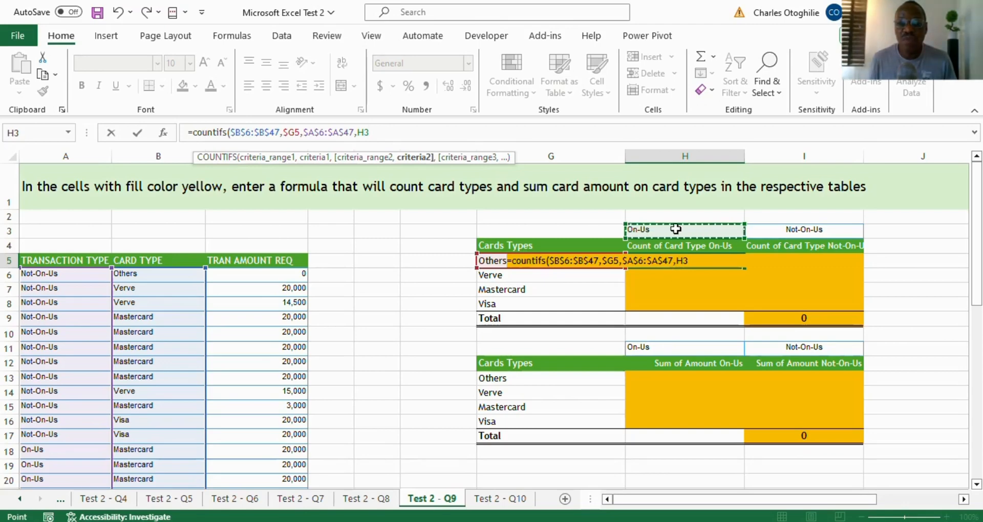
click(368, 131)
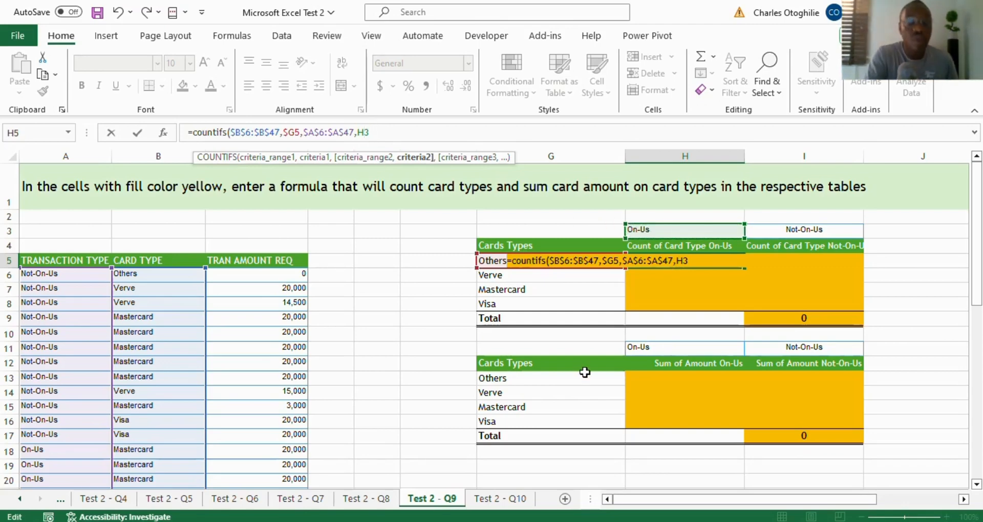
text($)
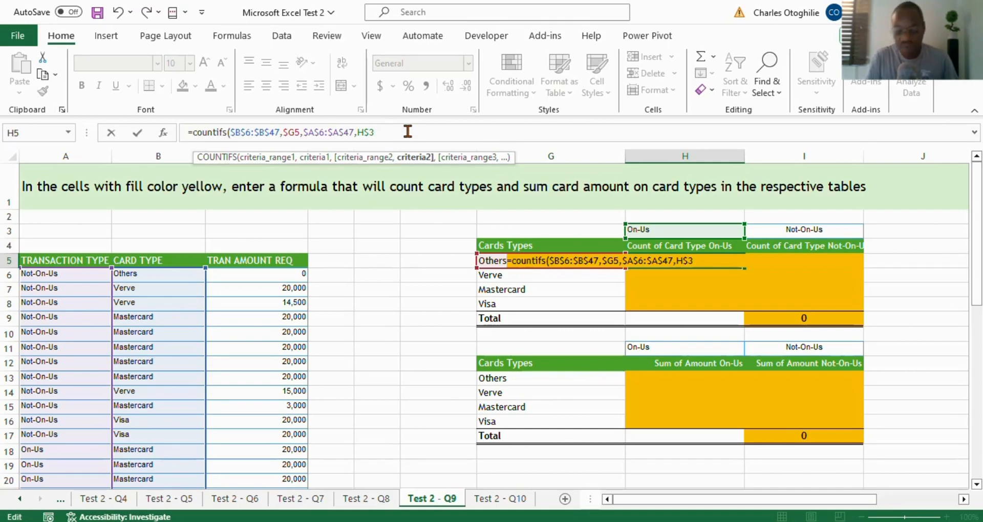
text())
key(Return)
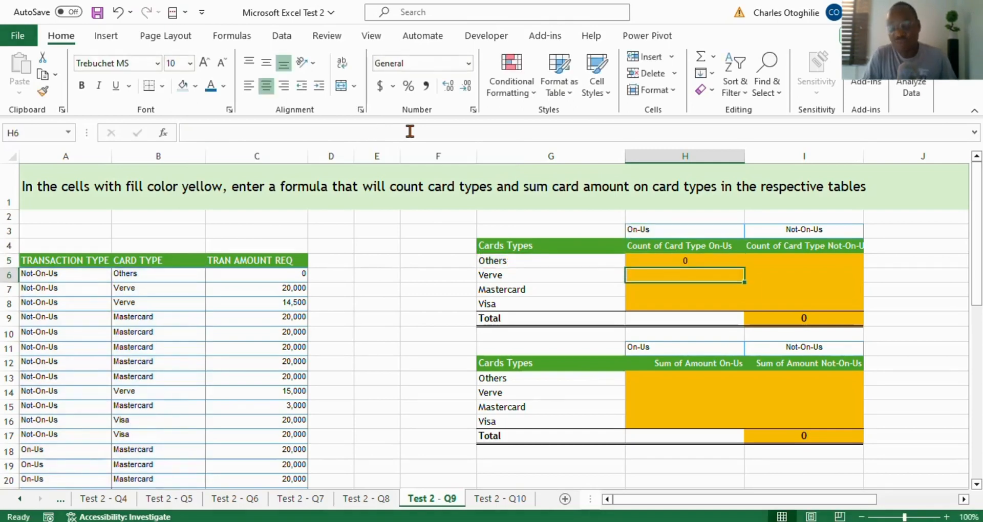
Fill the On-Us count formula from H5 down through H8 and check the copies in H6 and H7
key(Up)
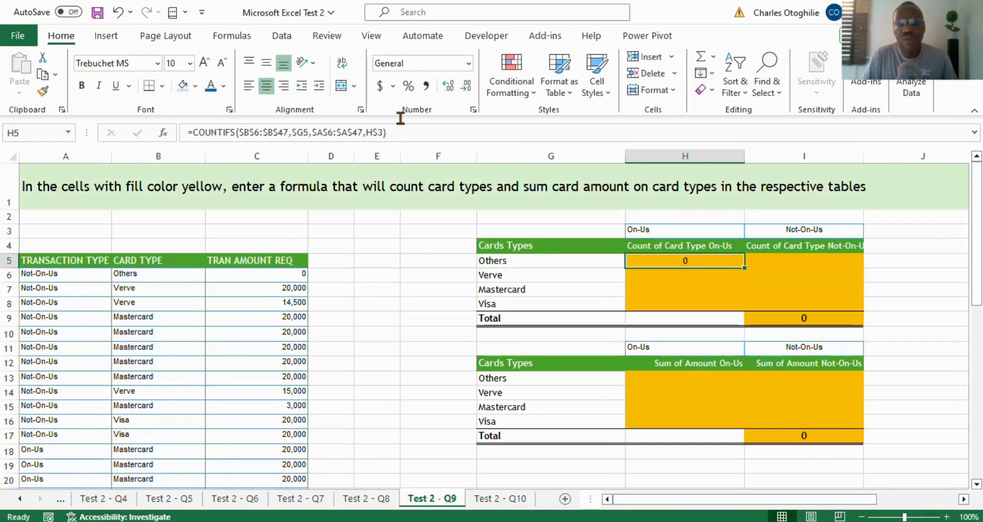
key(shift+Down)
key(shift+Down)
key(shift+Down)
key(ctrl+d)
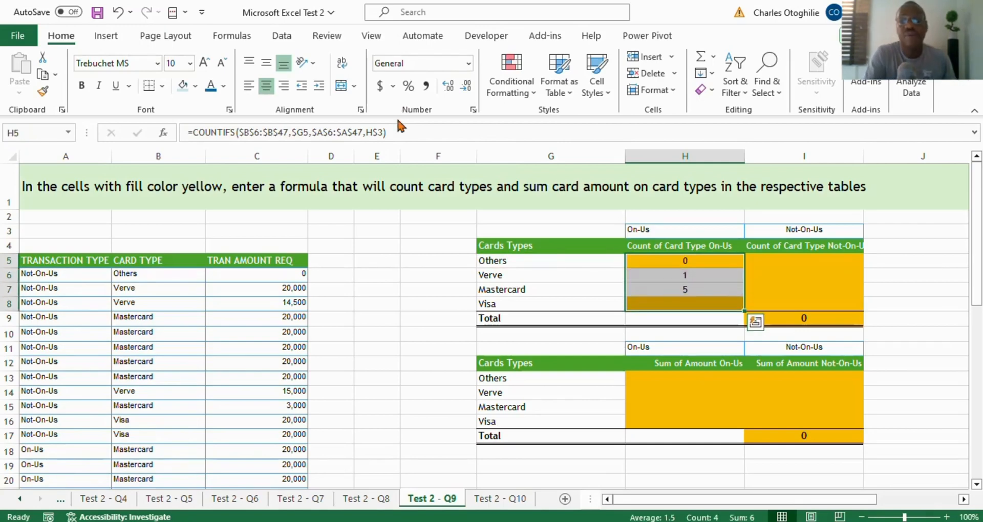
click(684, 277)
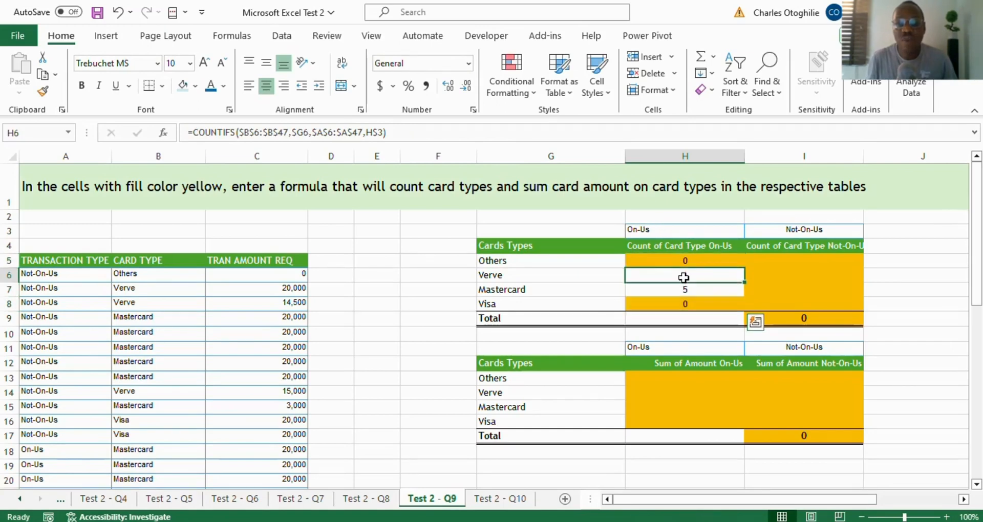
click(679, 290)
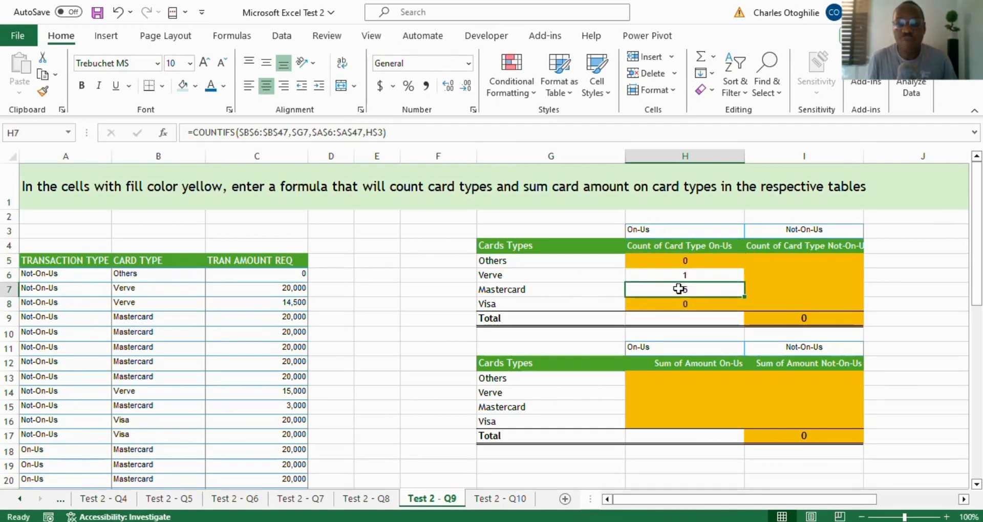
Total the On-Us counts in H9 with =SUM(H5:H8) and centre the result
click(694, 317)
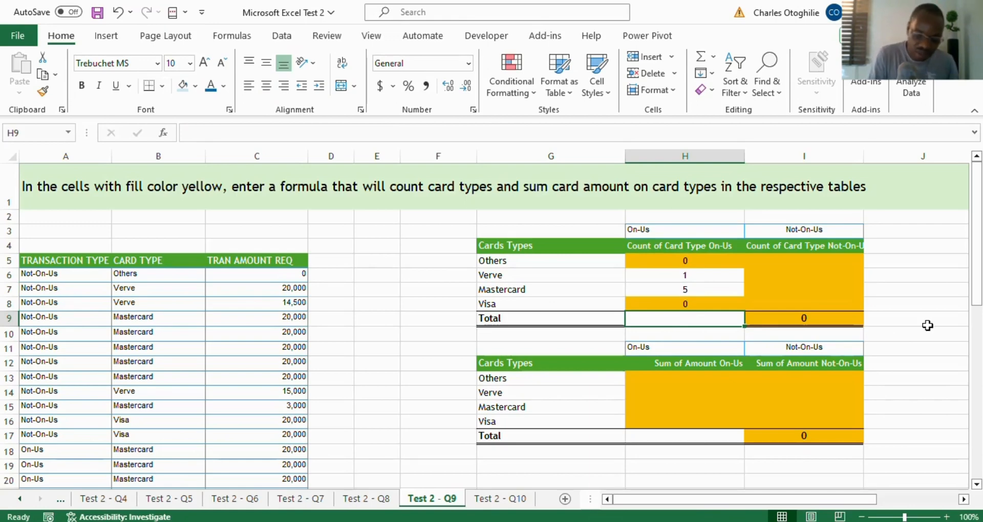
text(=Sum()
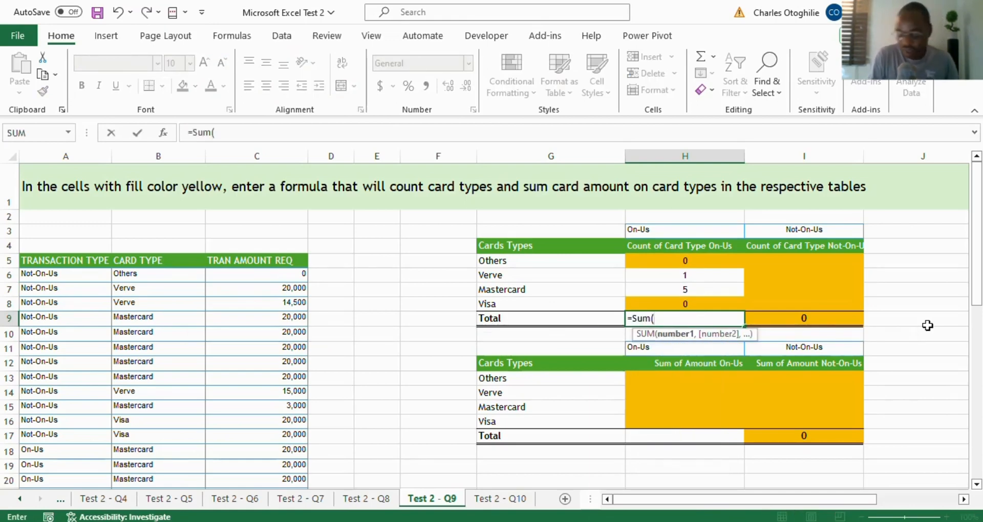
key(Up)
key(shift+Up)
key(shift+Up)
key(shift+Up)
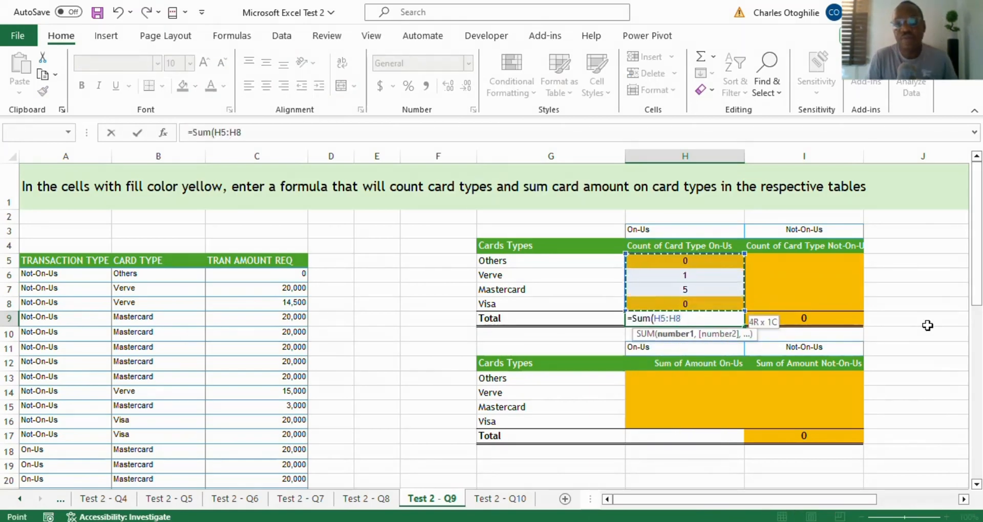
key(Return)
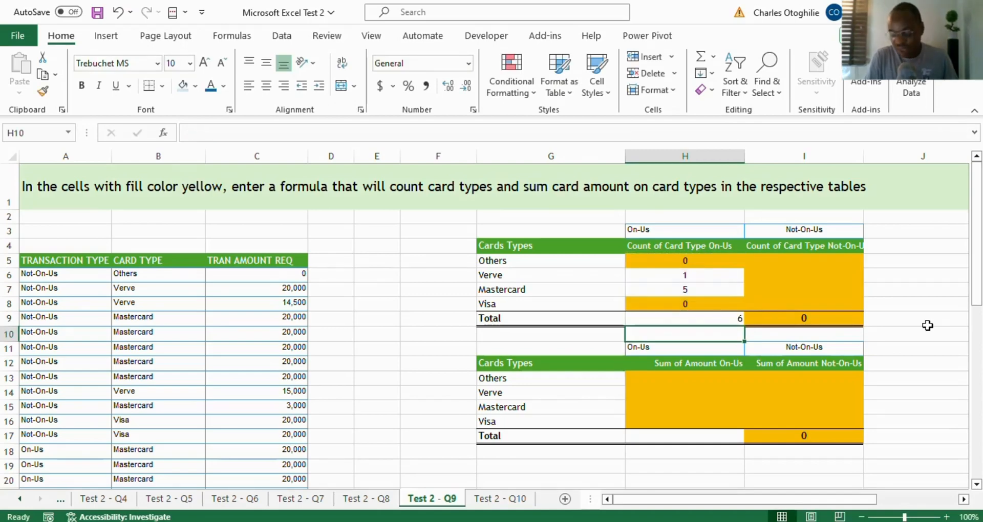
key(Up)
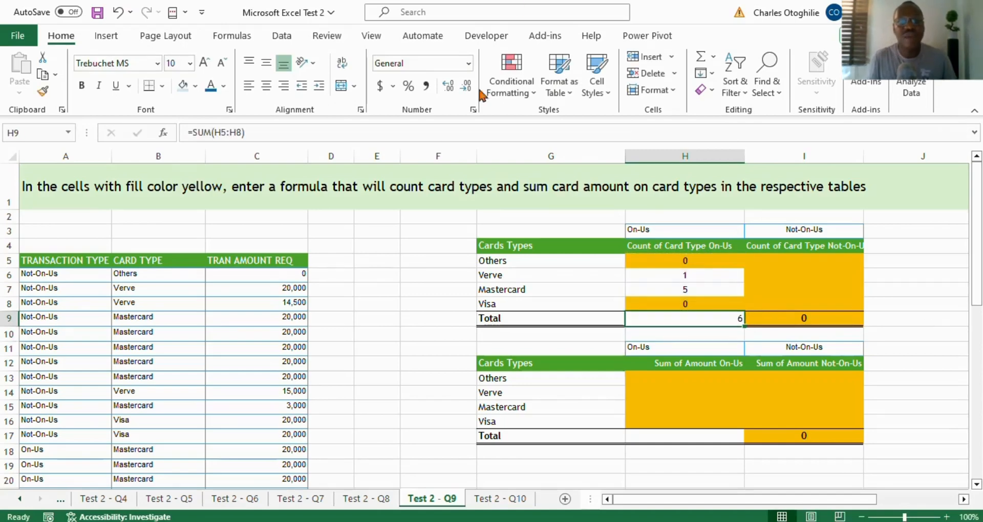
click(270, 91)
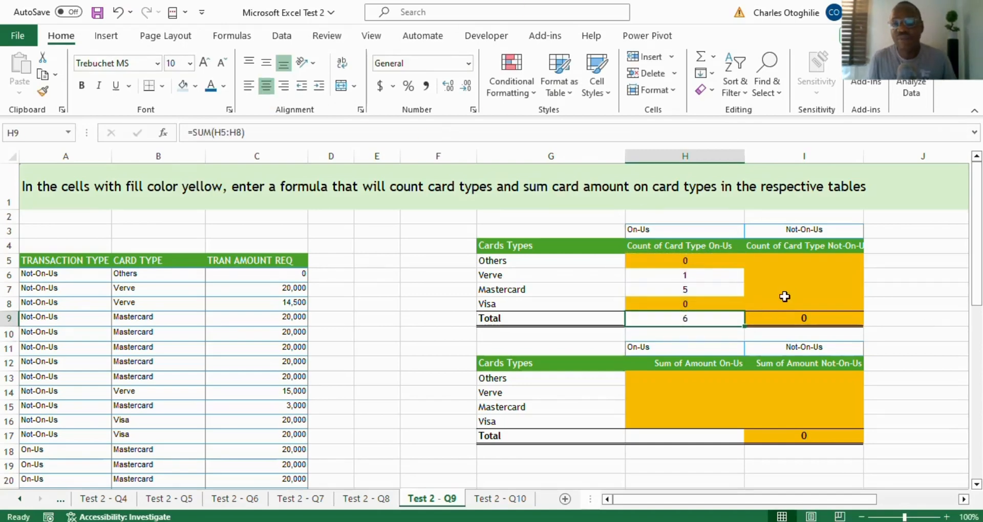
Copy the On-Us count formulas in H5:H8 across to the Not-On-Us cells I5:I8
click(816, 289)
click(670, 263)
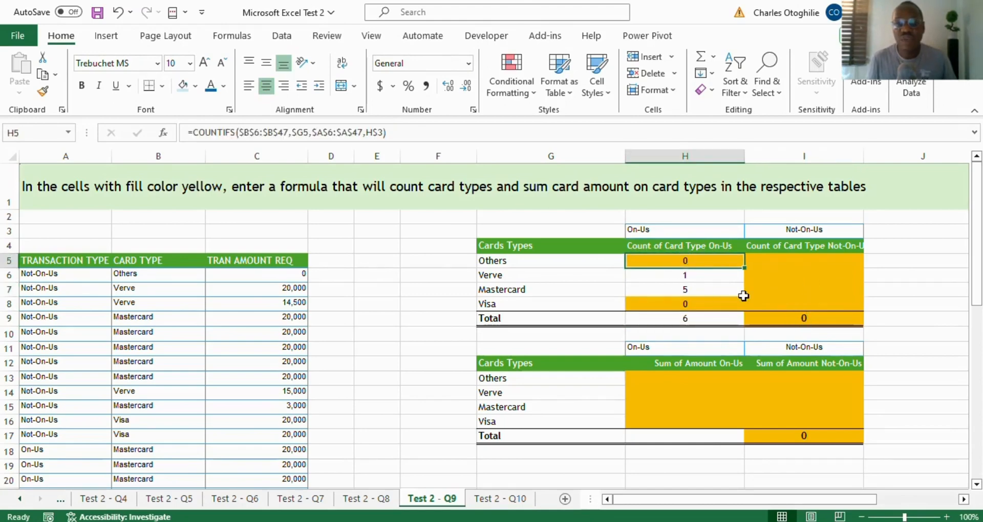
drag(670, 261, 670, 275)
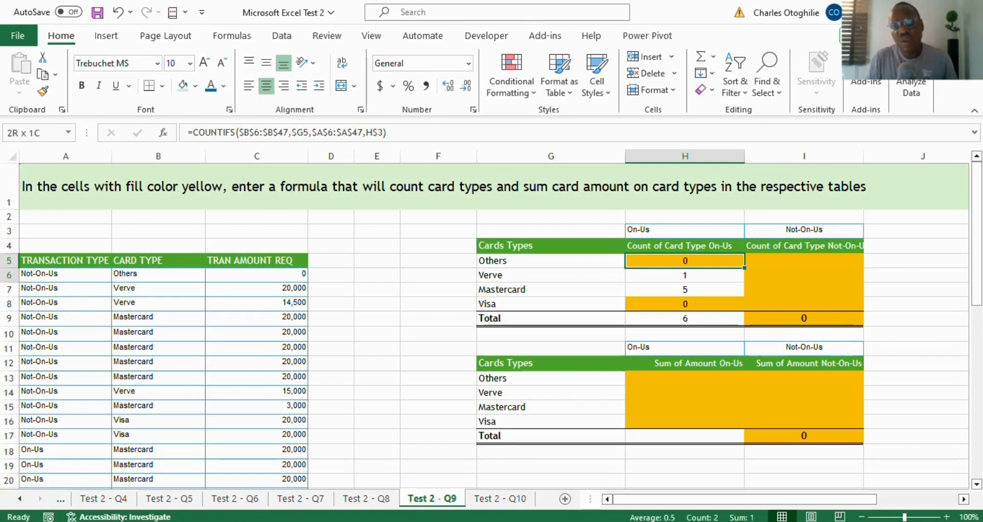
key(shift+Down)
key(shift+Down)
key(shift+Right)
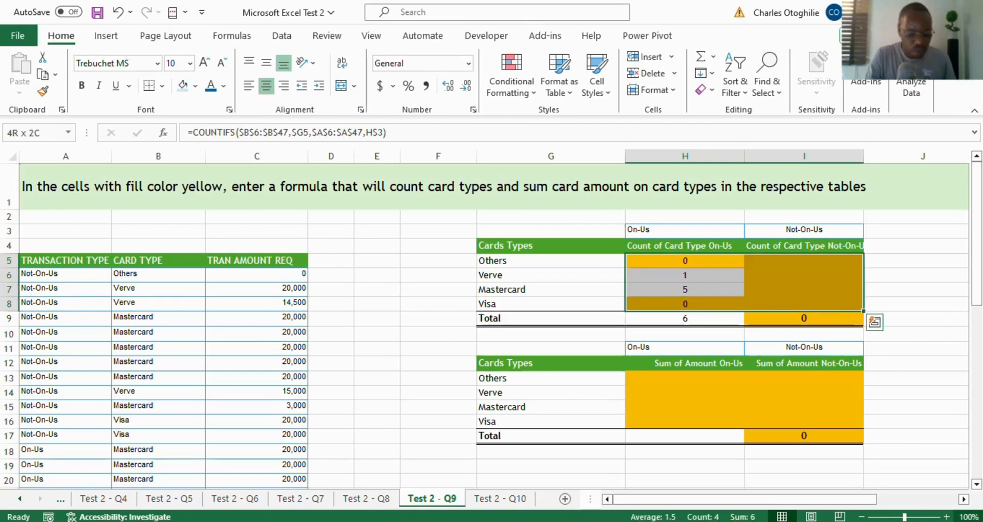
key(ctrl+r)
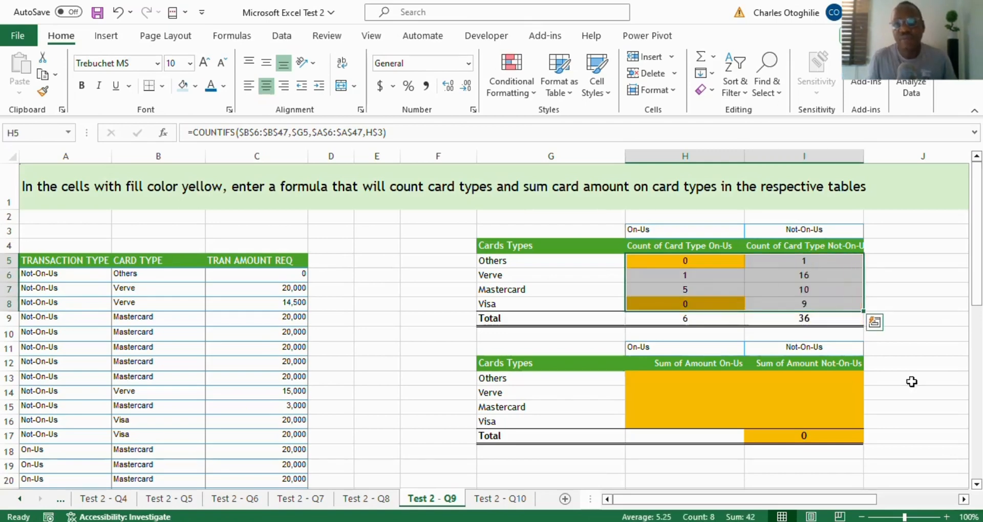
Compare the COUNTIFS formulas in I5 and H5, inspecting the locked $G5 and H$3 references
click(764, 266)
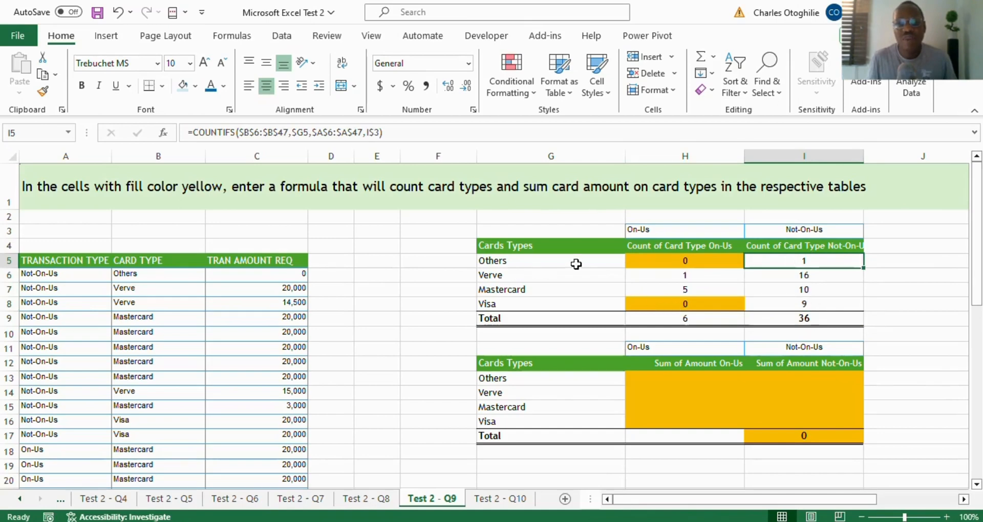
click(662, 262)
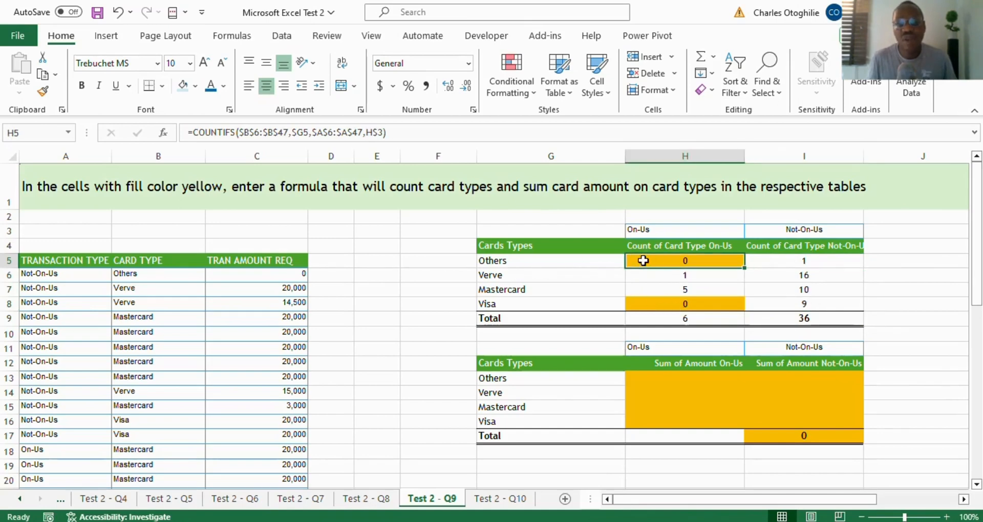
click(282, 129)
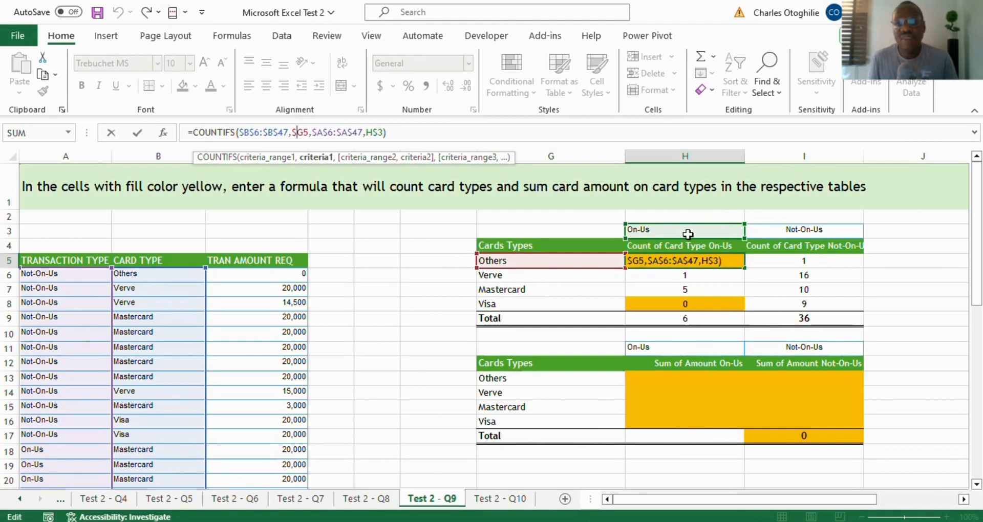
key(Return)
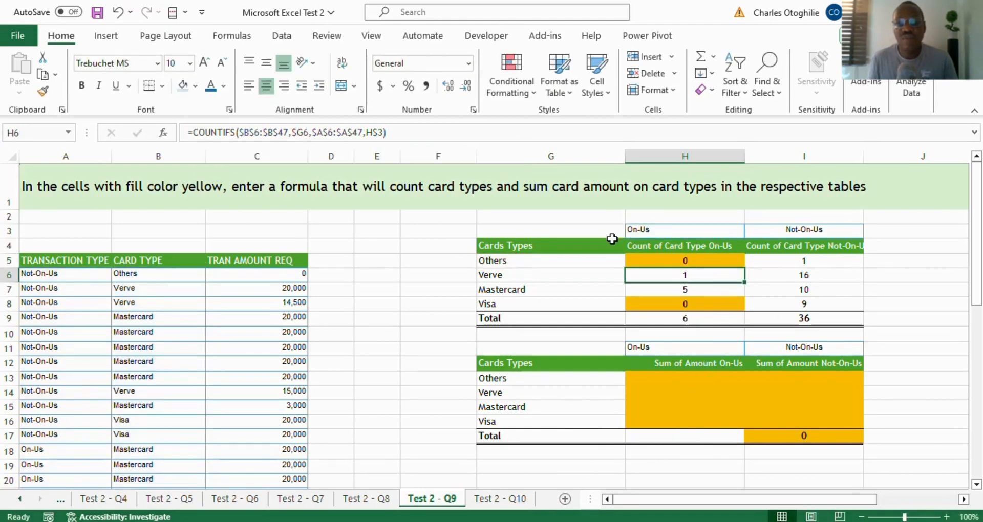
Inspect the ranges and criteria referenced by the COUNTIFS formulas in H6 and I6
click(361, 131)
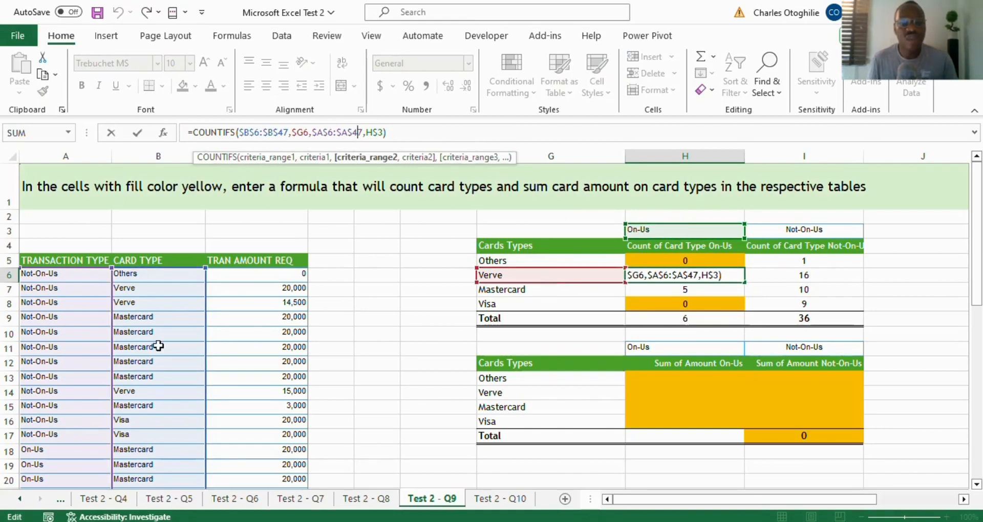
key(Tab)
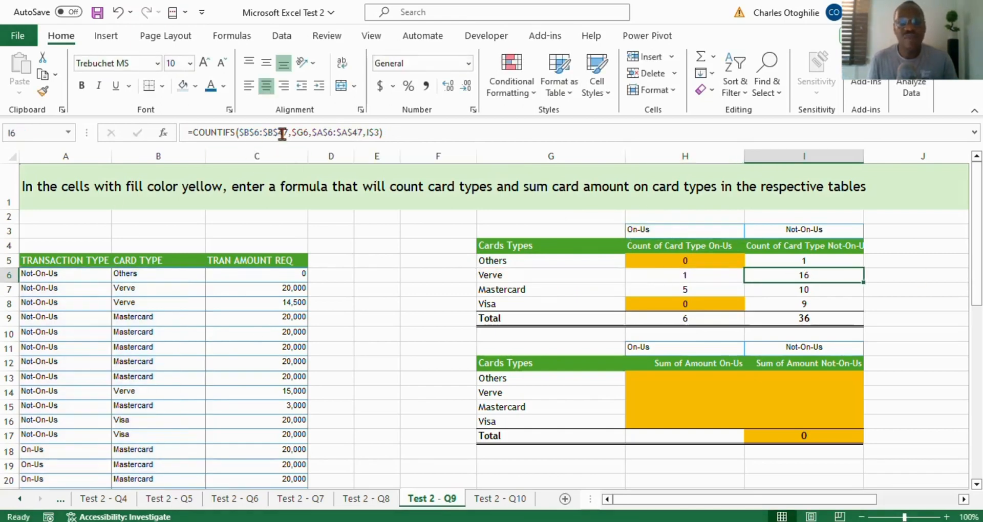
click(282, 133)
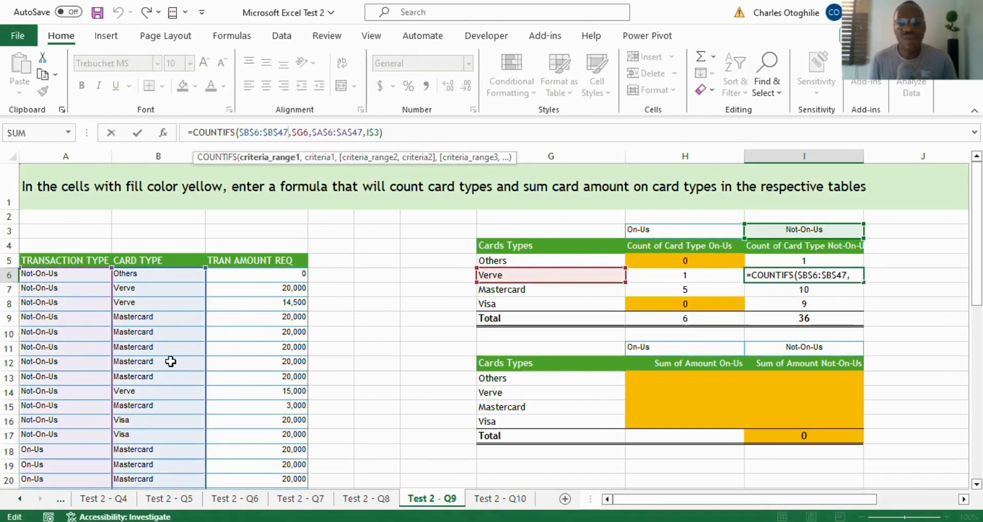
key(ctrl+Return)
Check the On-Us and Not-On-Us count totals in H9:I9 against the number of Card Type entries in B6:B47
click(711, 256)
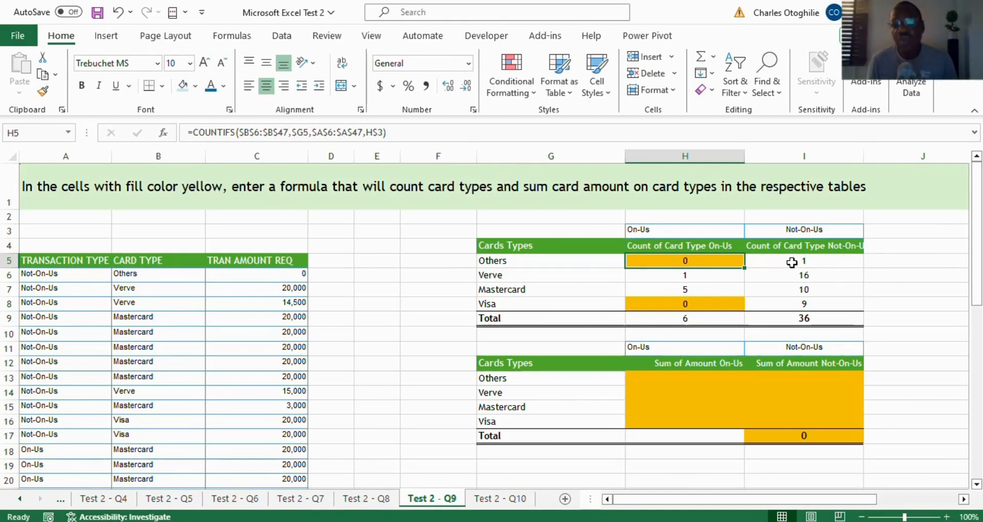
drag(792, 262, 794, 318)
click(788, 318)
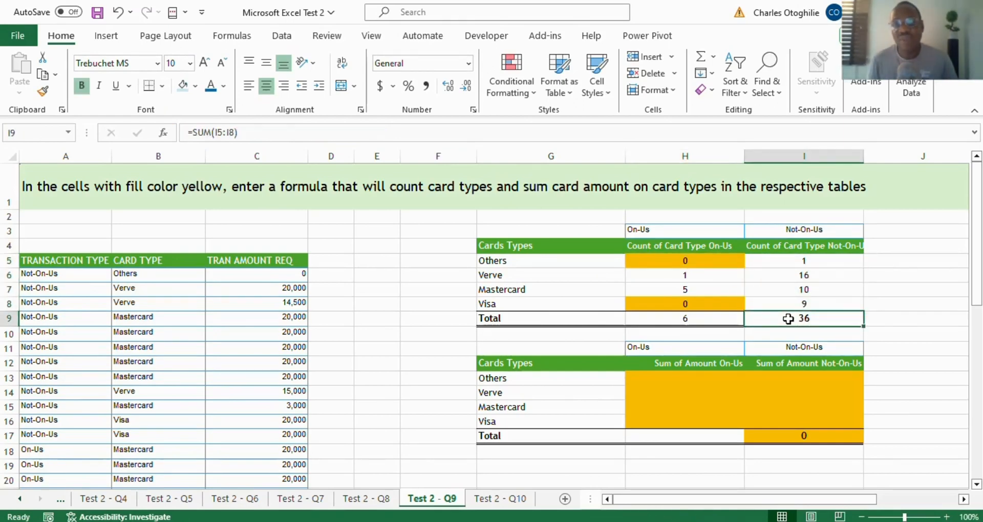
click(110, 270)
key(ctrl+shift+Down)
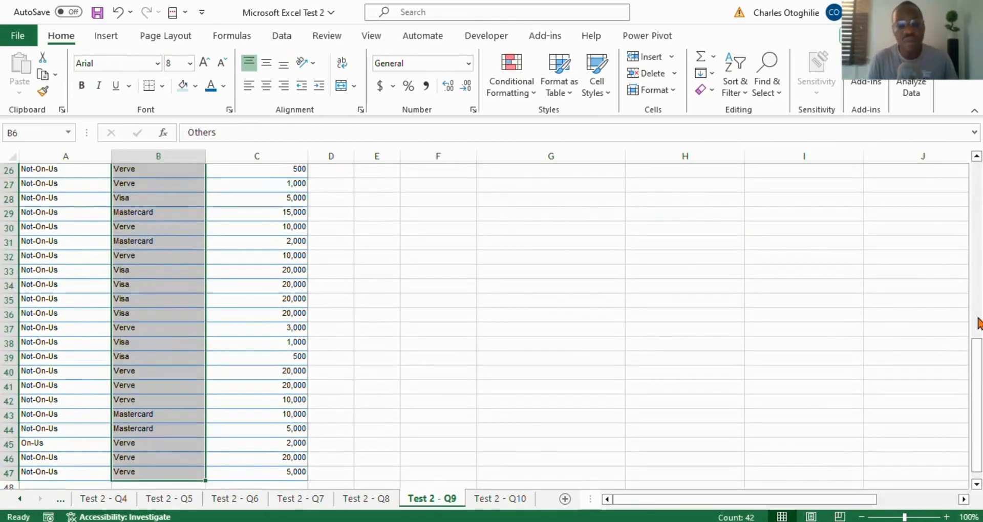
scroll(153, 470, down, 1)
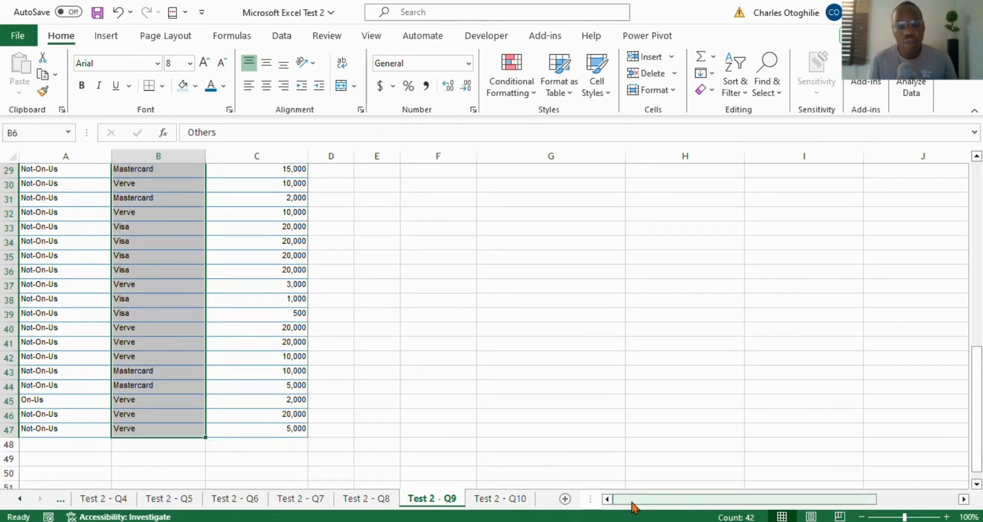
scroll(652, 460, up, 10)
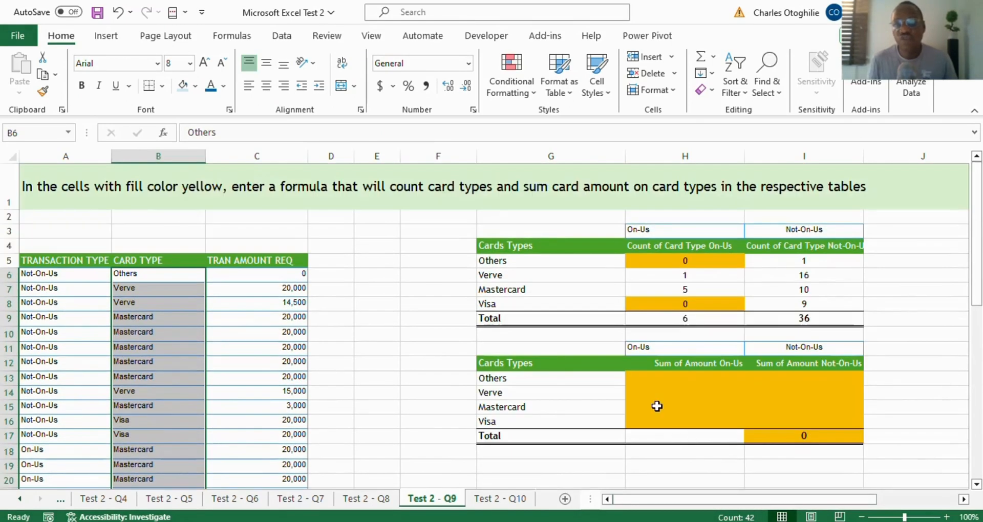
drag(702, 320, 766, 321)
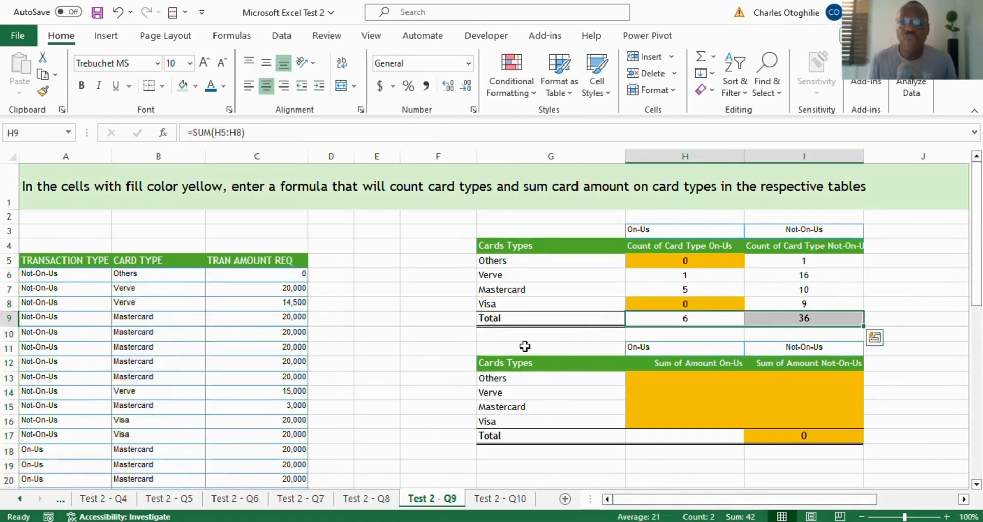
Copy the COUNTIFS formula text from H5 into H13, the On-Us sum cell for Others
click(698, 364)
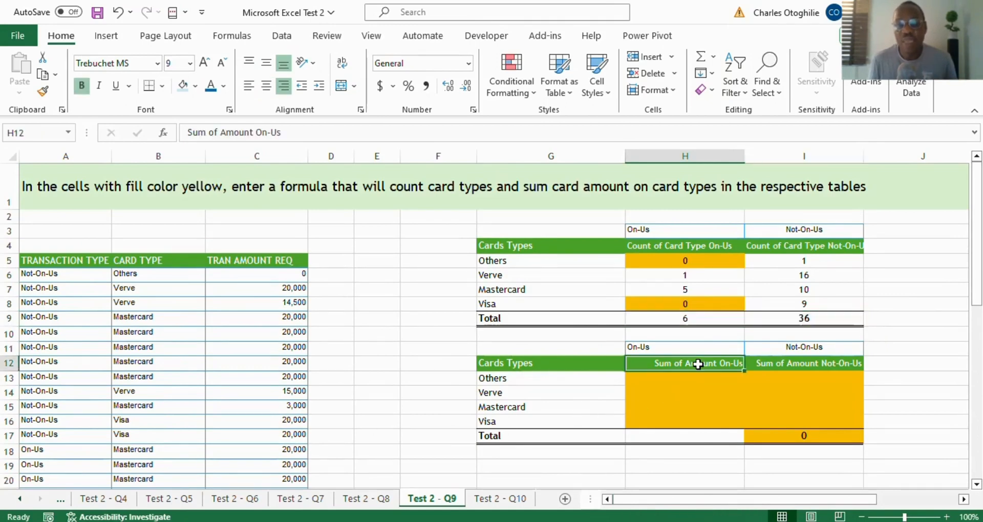
click(675, 381)
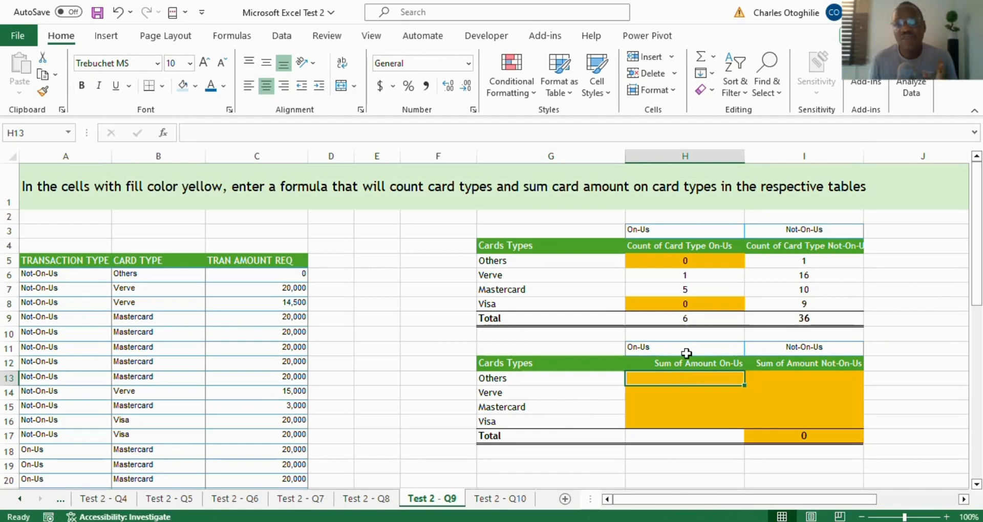
click(687, 263)
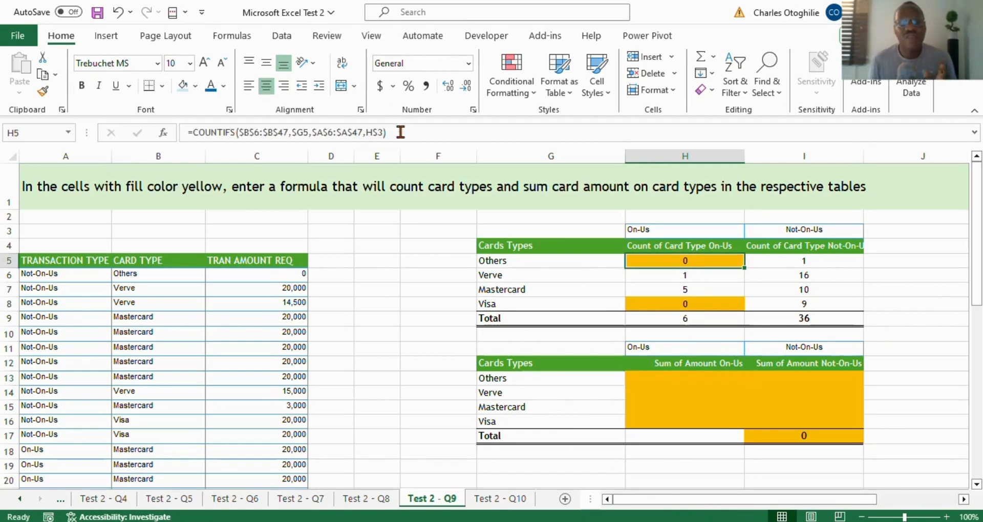
drag(401, 132, 90, 123)
key(ctrl+c)
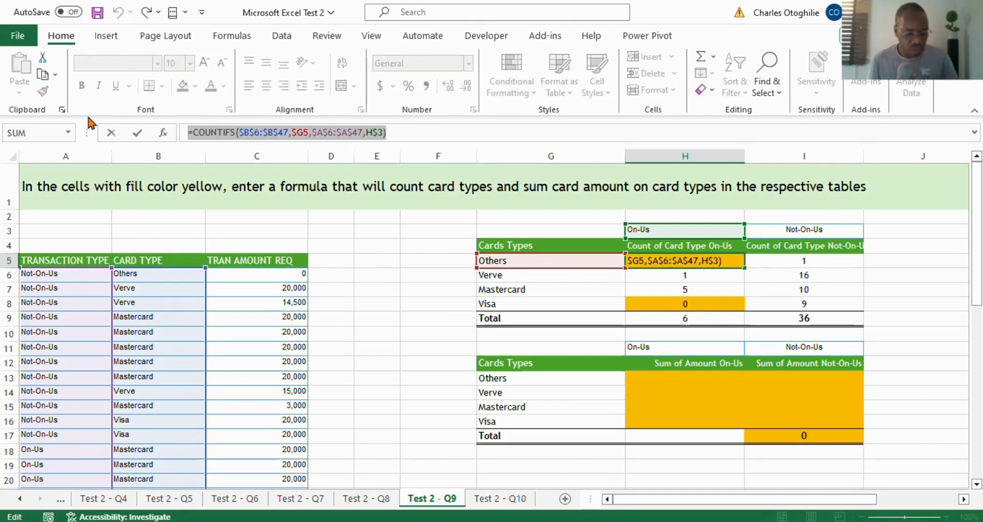
key(Escape)
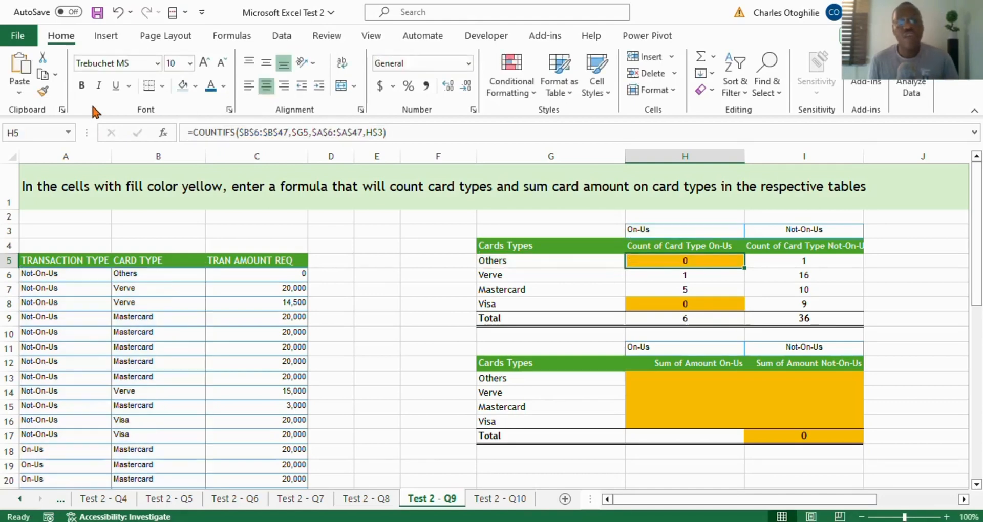
click(661, 382)
click(292, 128)
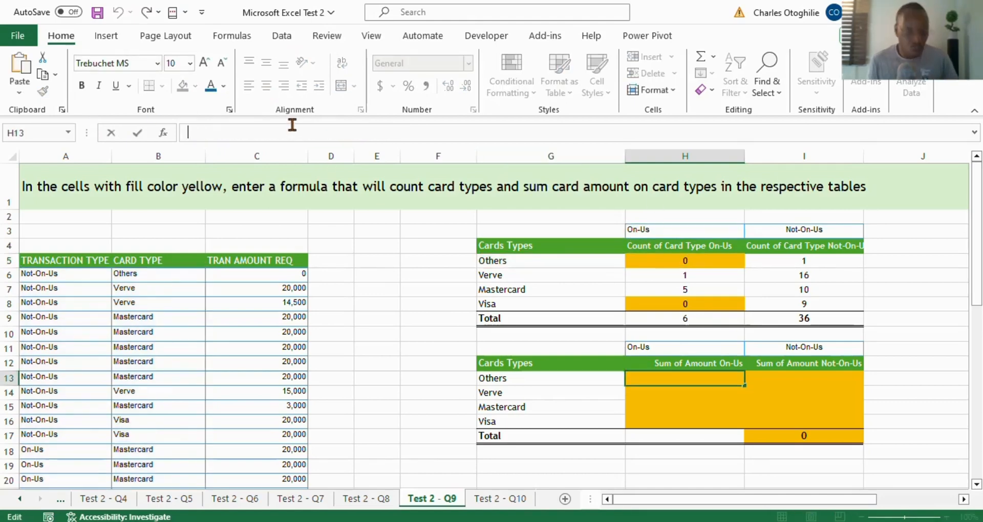
key(ctrl+v)
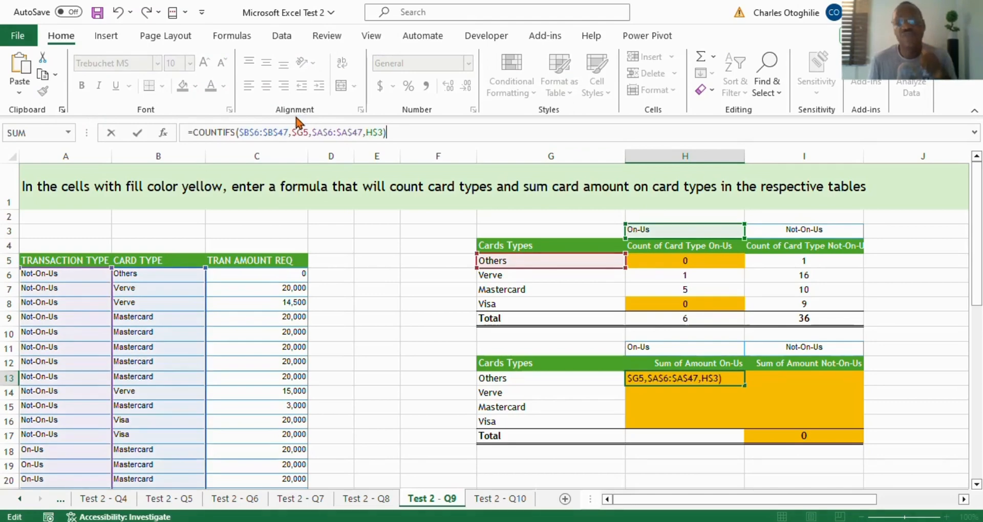
Change the function name in the H13 formula from COUNTIFS to SUMIFS, keeping its arguments
click(232, 132)
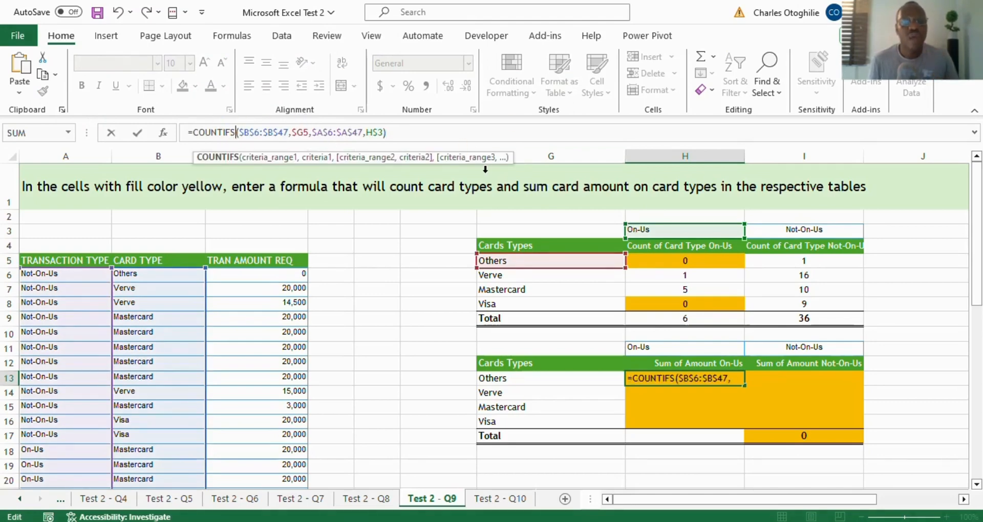
key(BackSpace)
key(BackSpace)
key(BackSpace)
key(BackSpace)
key(BackSpace)
key(BackSpace)
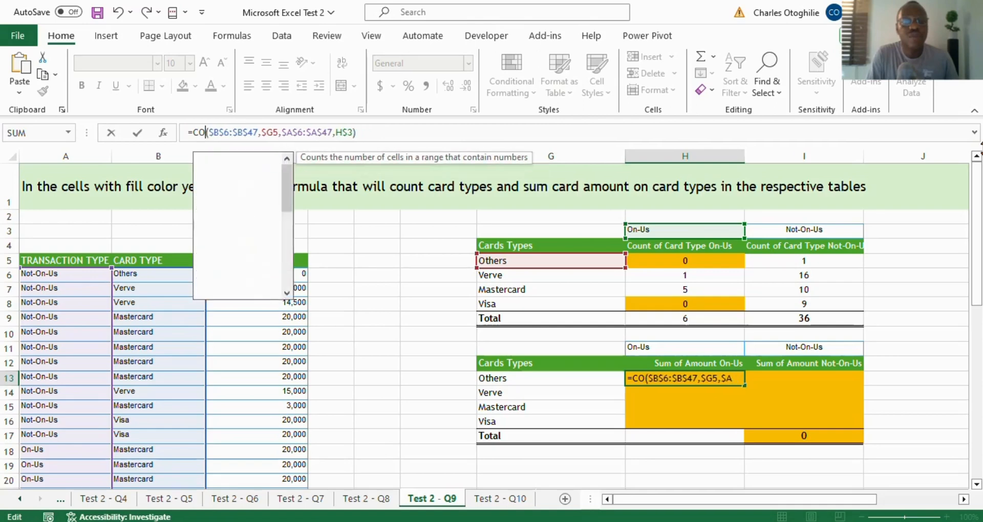
text(Sumifs)
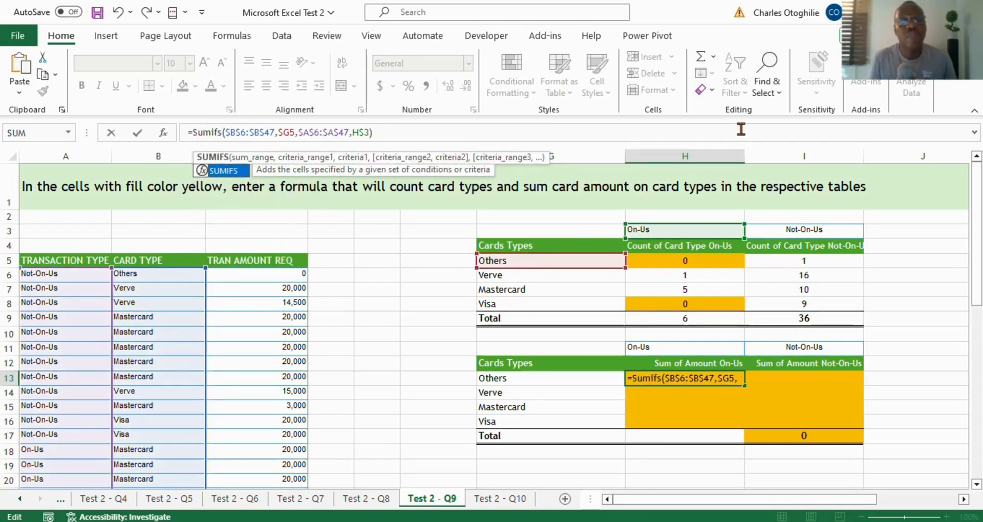
Insert the transaction amounts $C$6:$C$47 as the absolute sum range at the start of the SUMIFS in H13 and enter the formula
click(258, 128)
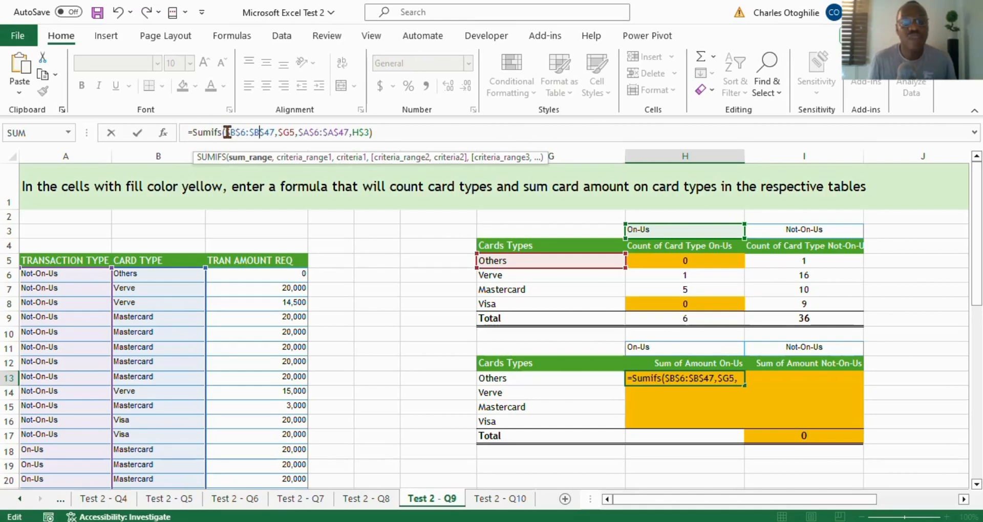
click(296, 278)
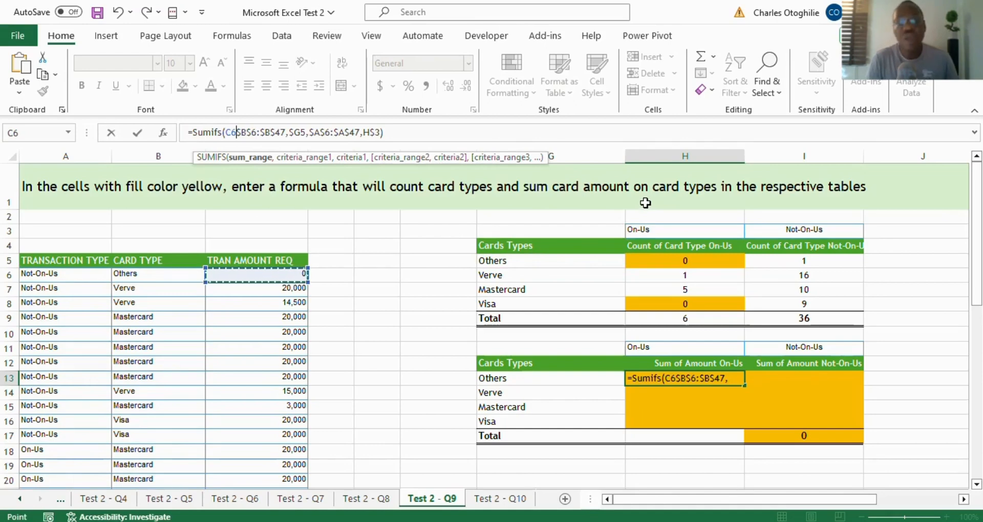
key(ctrl+shift+Down)
key(F4)
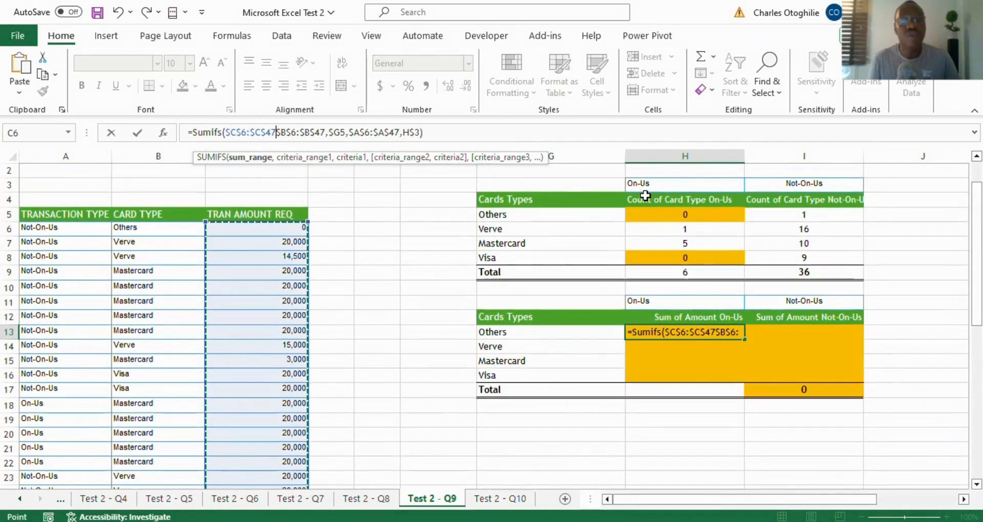
text(,)
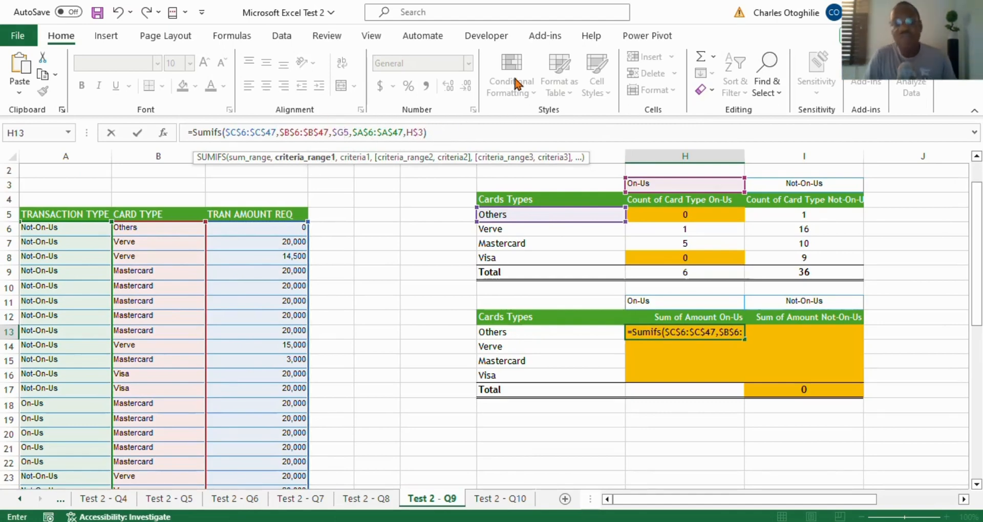
key(Return)
Fill the SUMIFS formula from H13 down through H16, and copy the column across to I13:I16
key(Up)
key(shift+Down)
key(shift+Down)
key(shift+Down)
key(shift+Down)
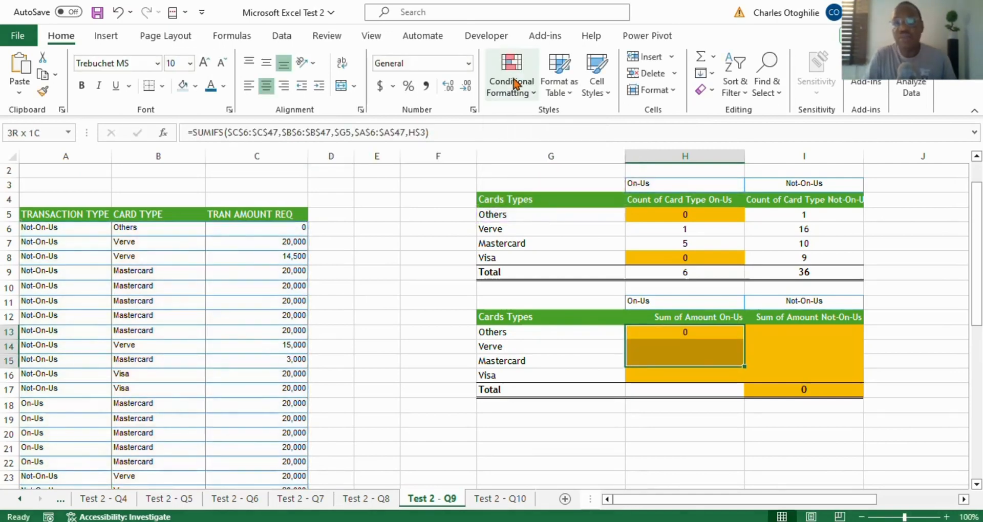
key(shift+Up)
key(ctrl+d)
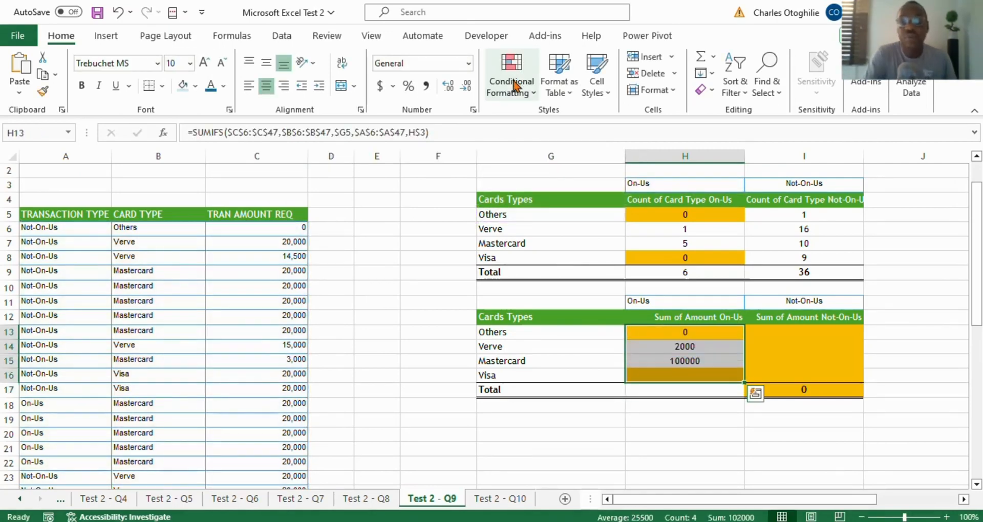
key(shift+Right)
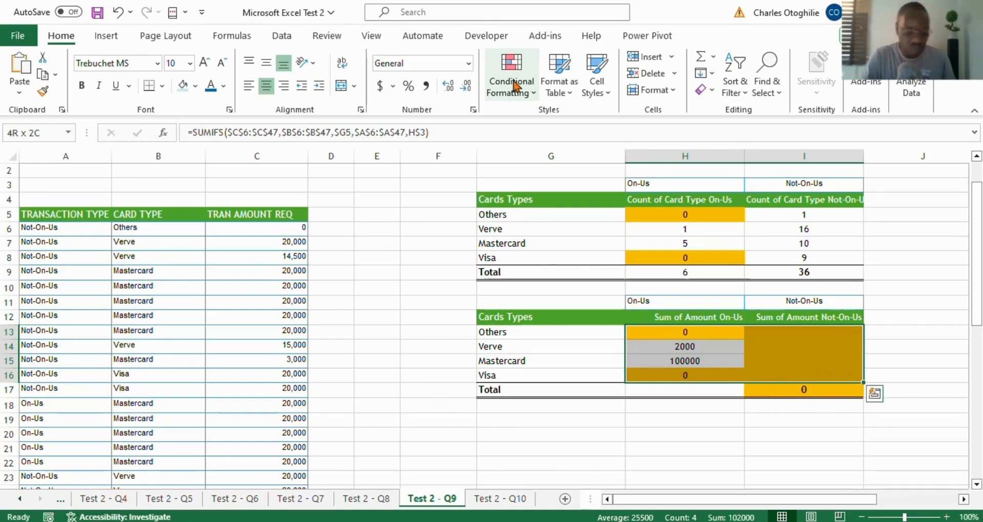
key(ctrl+r)
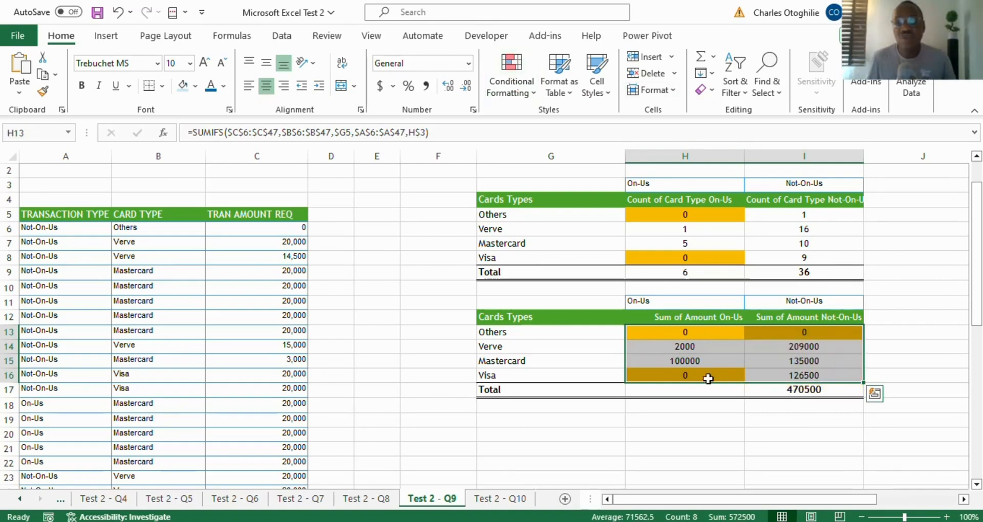
Inspect the ranges and criteria referenced by the copied SUMIFS formula for Verve in H14
click(691, 331)
click(689, 347)
click(296, 132)
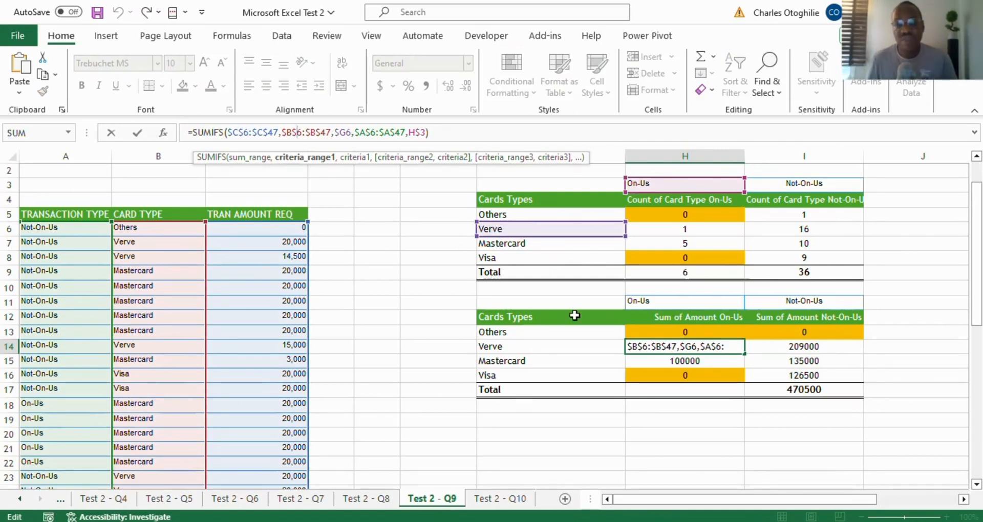
key(ctrl+Return)
Copy the Not-On-Us total formula from I17 into H17 to total the On-Us amounts
click(689, 389)
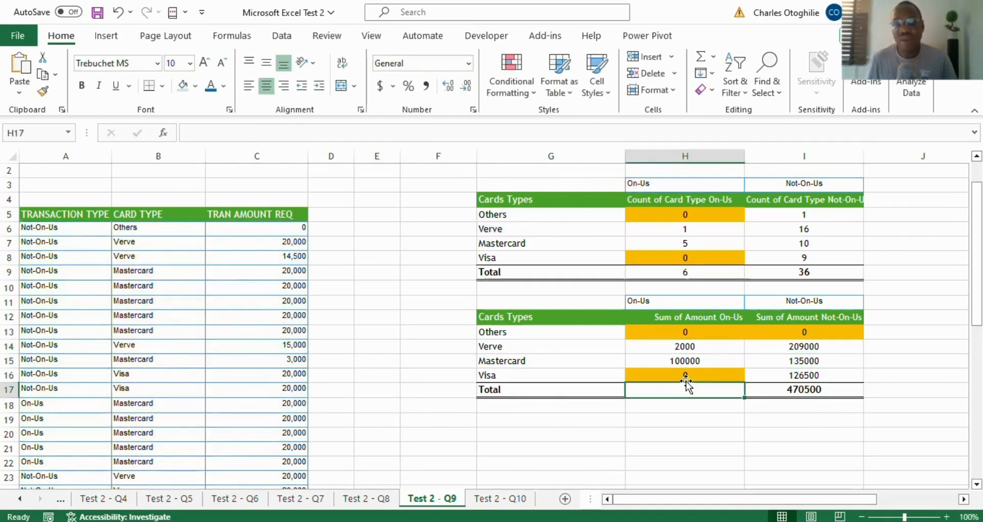
click(804, 389)
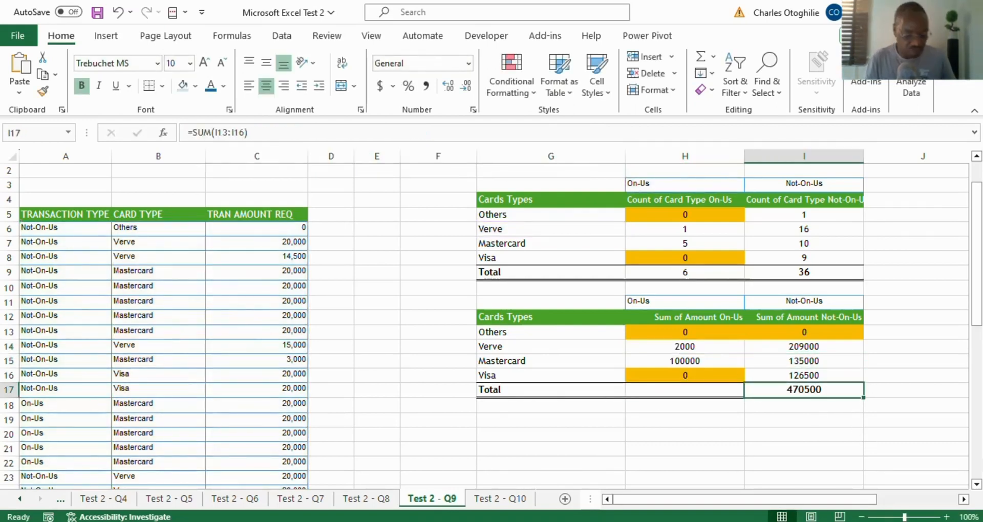
key(ctrl+c)
click(685, 390)
key(ctrl+v)
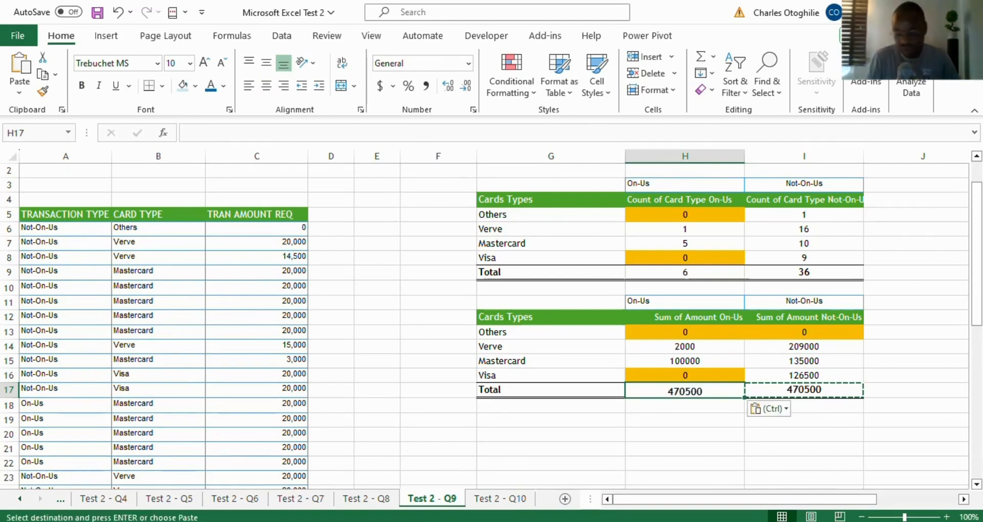
key(Escape)
key(Return)
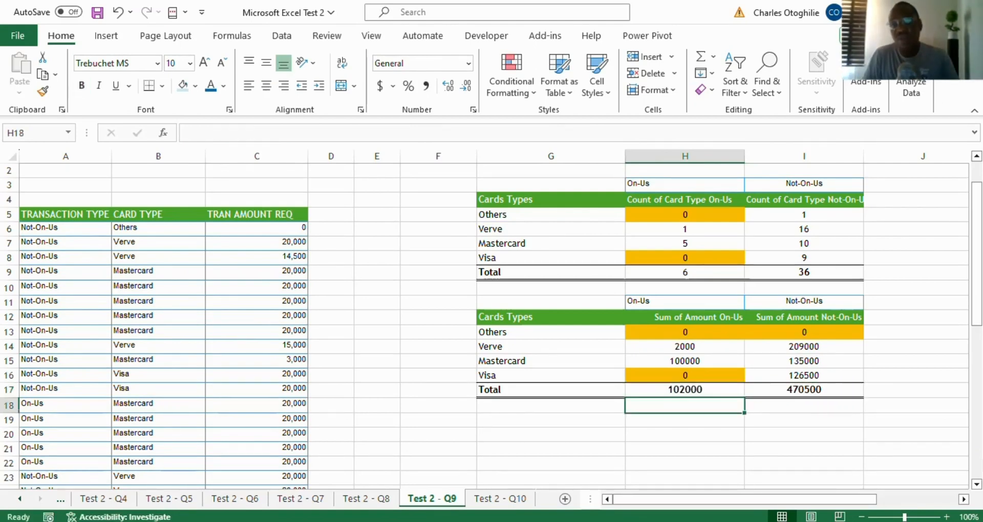
Review the completed sum table, checking the On-Us cells H13:H17 and the Not-On-Us Mastercard formula in I15
key(Up)
key(Up)
key(Down)
key(Up)
key(Up)
key(Up)
key(Up)
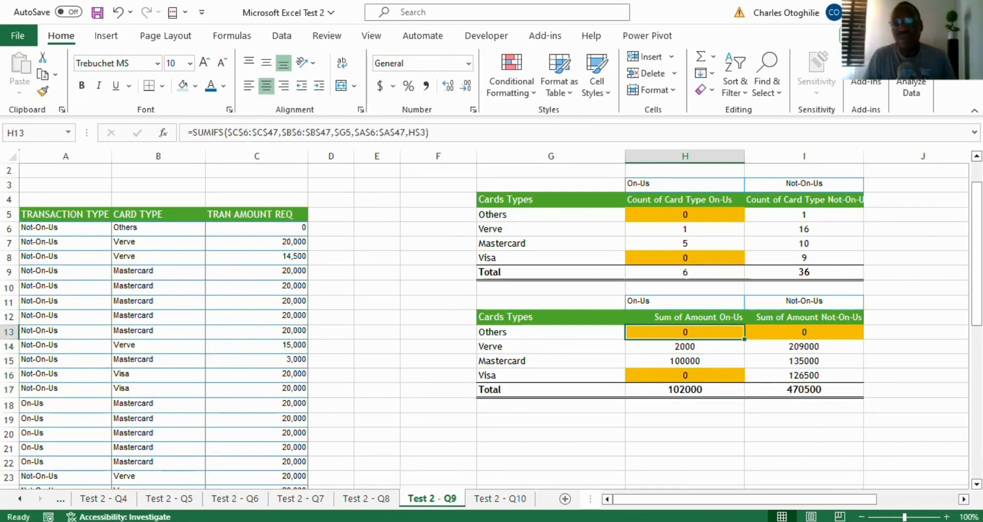
key(Down)
key(Down)
key(Down)
key(Down)
key(Up)
key(Up)
key(Up)
key(Up)
key(Up)
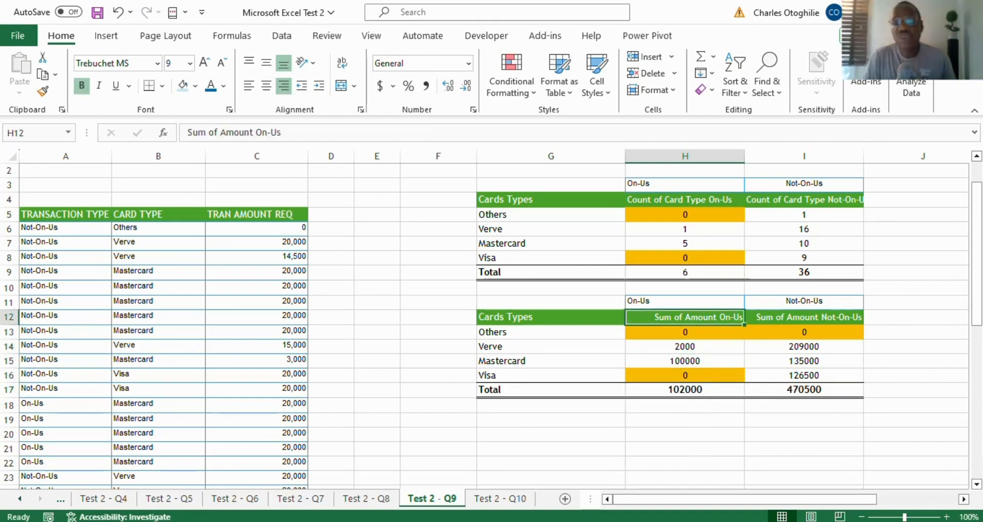
click(794, 361)
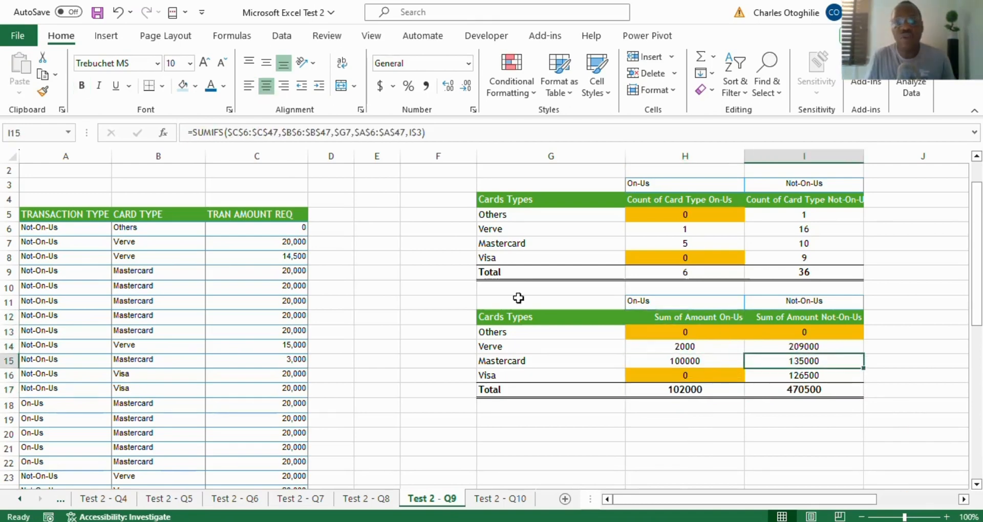
Check the ranges and criteria referenced by the Not-On-Us Mastercard SUMIFS formula in I15
click(333, 132)
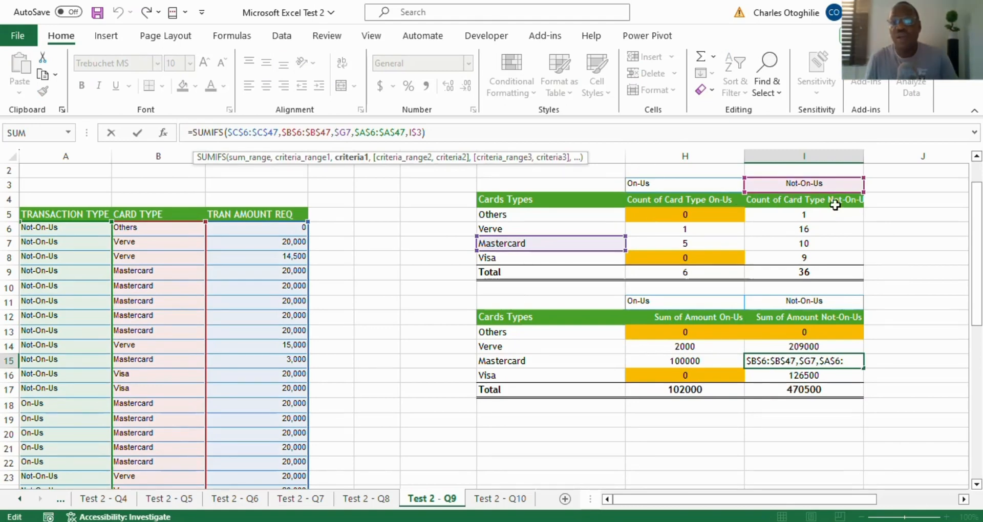
key(Escape)
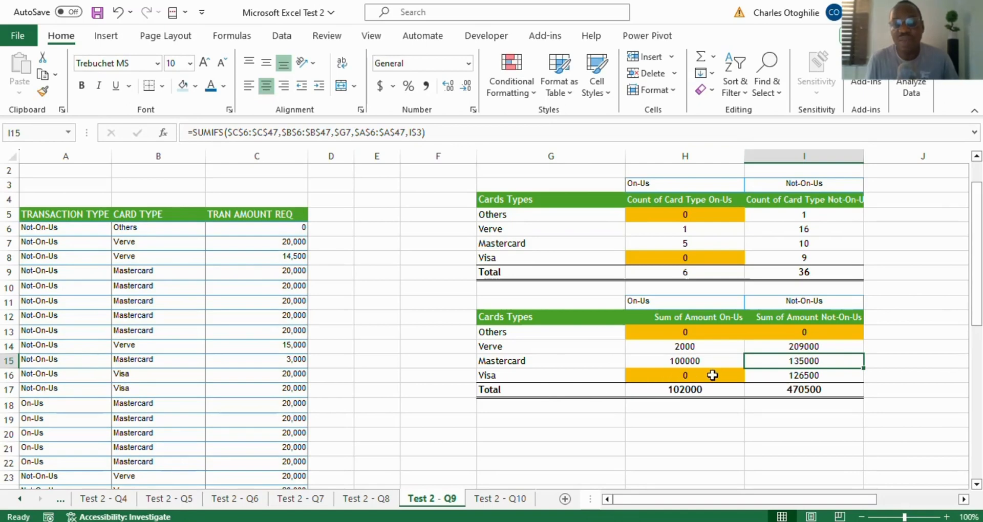
Format the sum table amounts in H13:I17 with thousands separators and no decimal places
drag(664, 333, 808, 393)
click(425, 85)
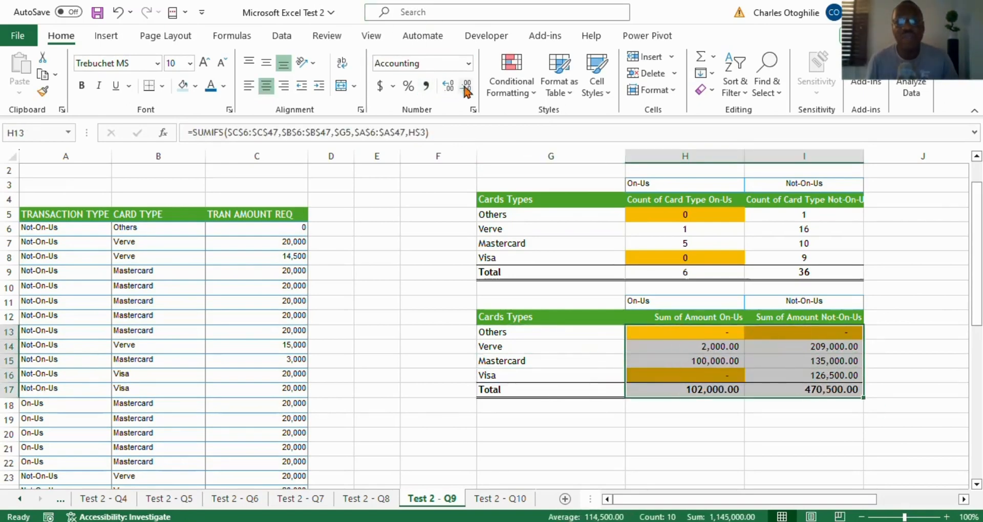
click(466, 87)
click(466, 87)
click(686, 348)
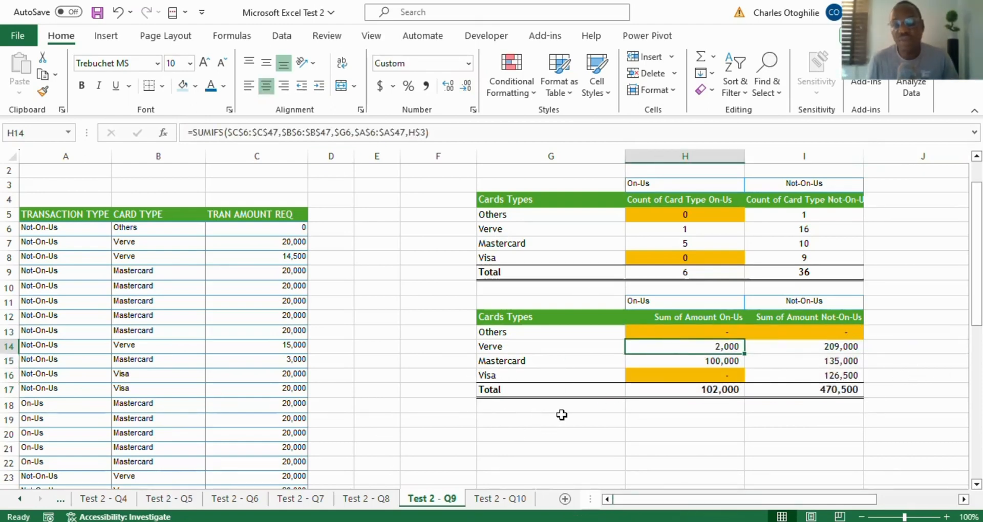
Open the Test 2 - Q10 sheet and read the question about returning product prices into the sales table
click(500, 498)
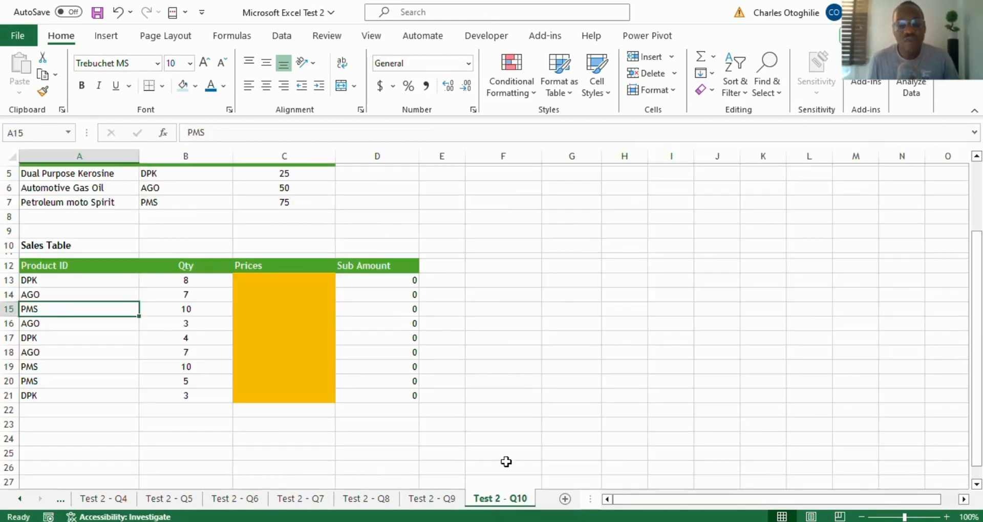
click(327, 318)
scroll(413, 329, up, 2)
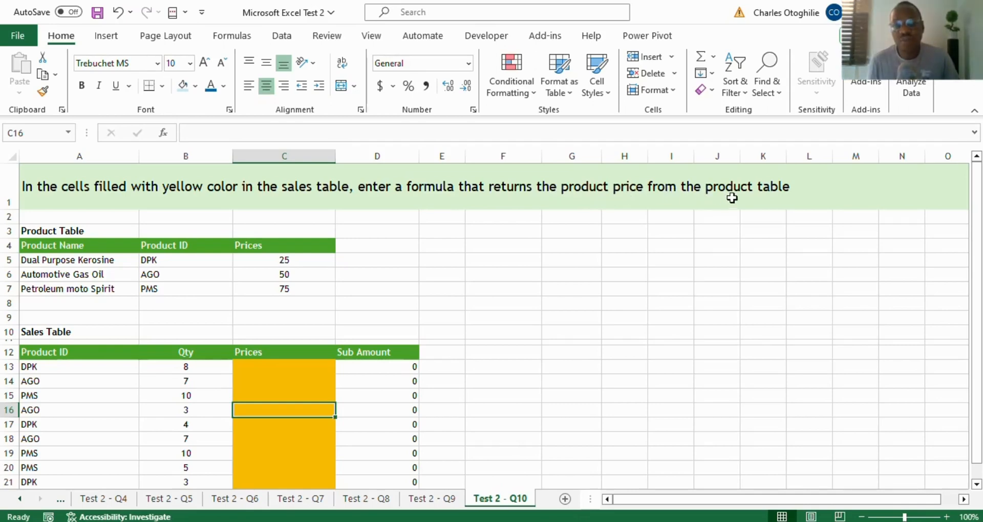
scroll(739, 311, down, 2)
scroll(740, 311, up, 1)
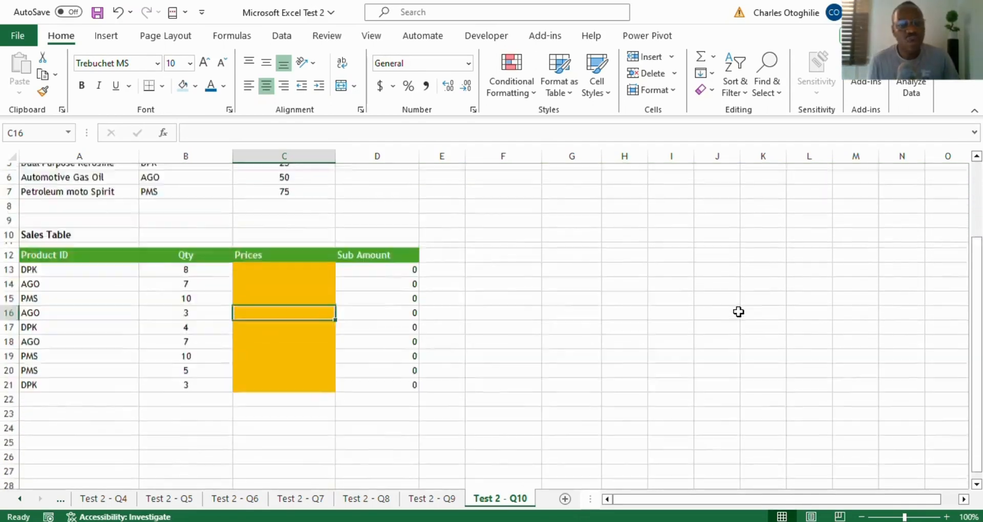
scroll(742, 311, up, 1)
Compare the product IDs and prices in the product table with the sales table's product IDs and yellow Prices cells
click(152, 274)
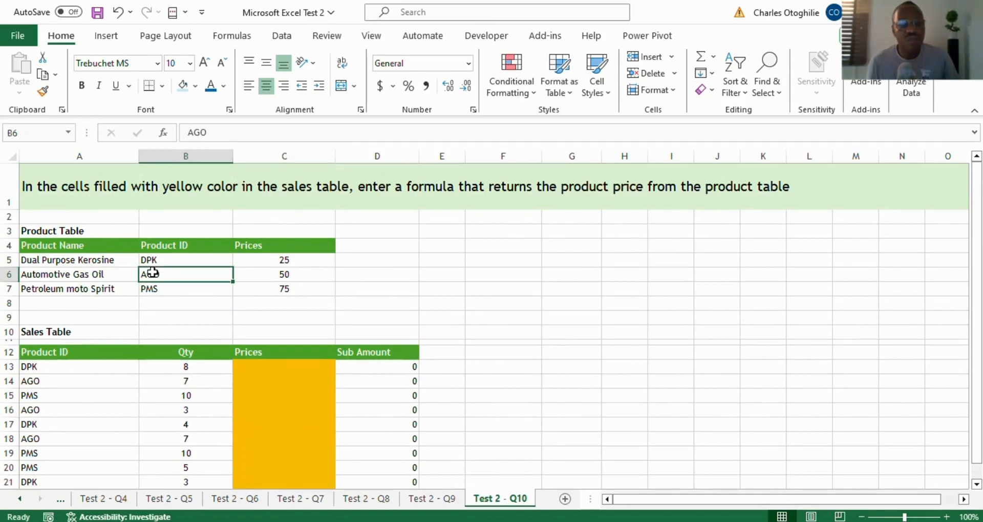
click(243, 256)
click(171, 259)
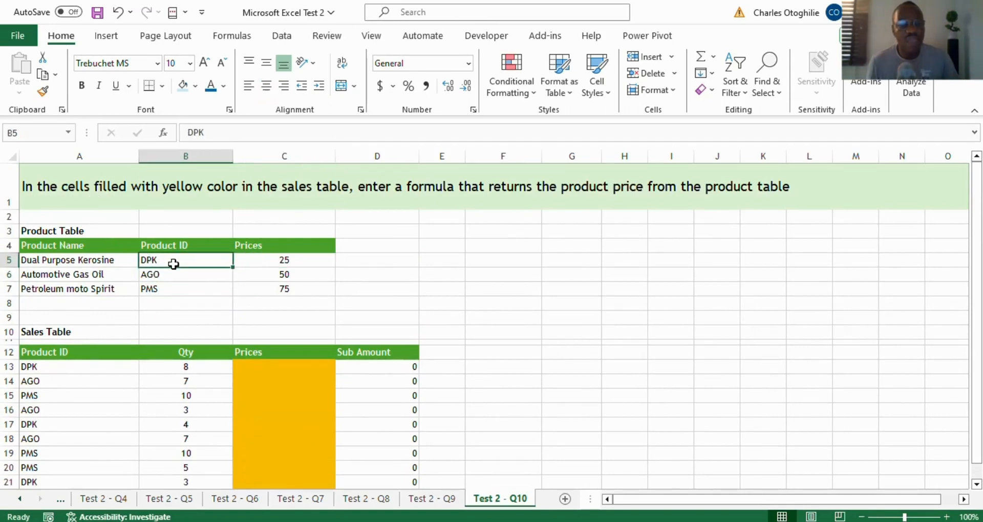
scroll(251, 310, down, 1)
click(29, 326)
click(43, 396)
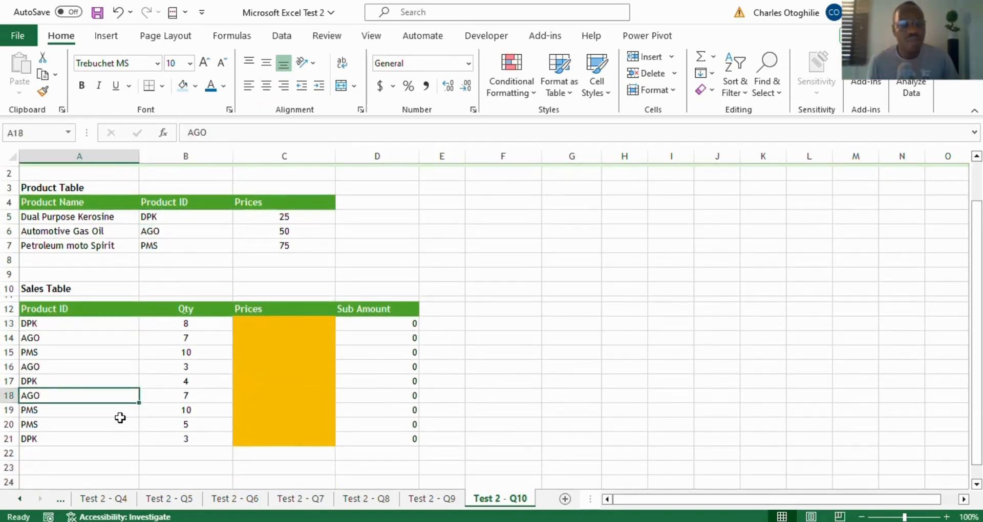
click(262, 436)
click(306, 335)
Start a VLOOKUP in C13 with A13 as the lookup value and the absolute range $A$4:$C$7 as the table array
click(307, 325)
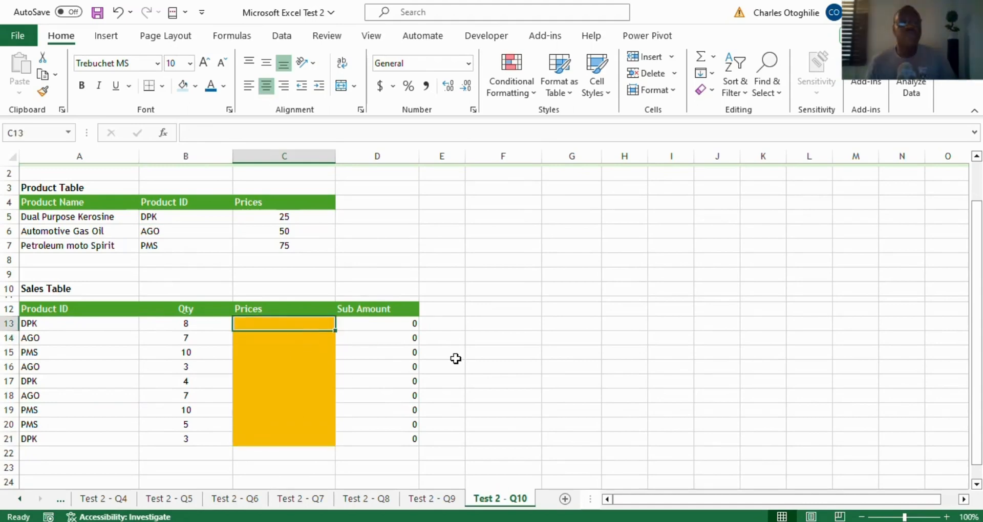
text(=)
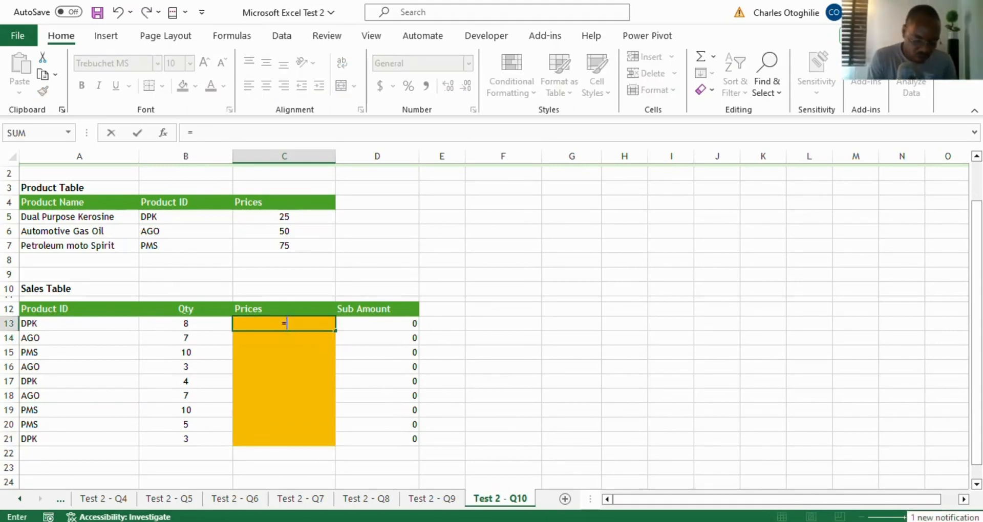
text(vlo)
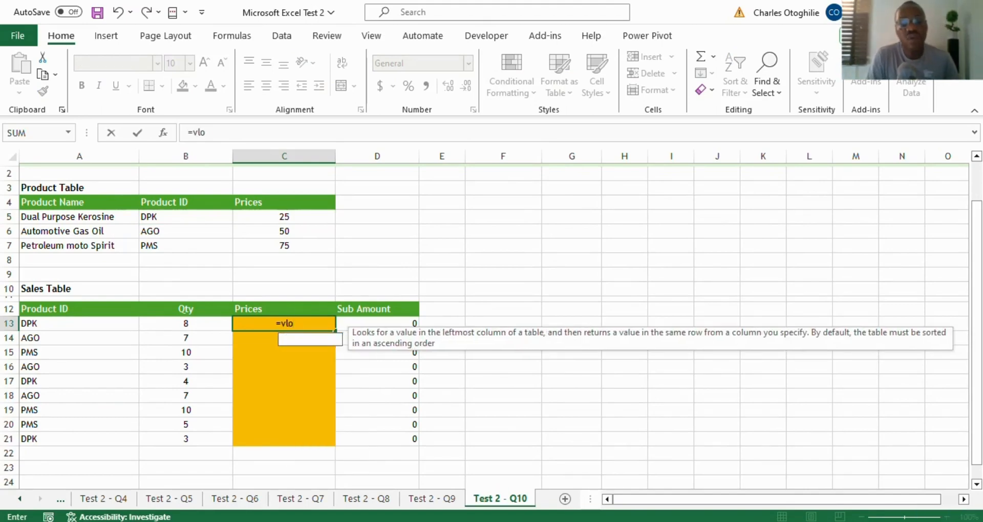
text(okup()
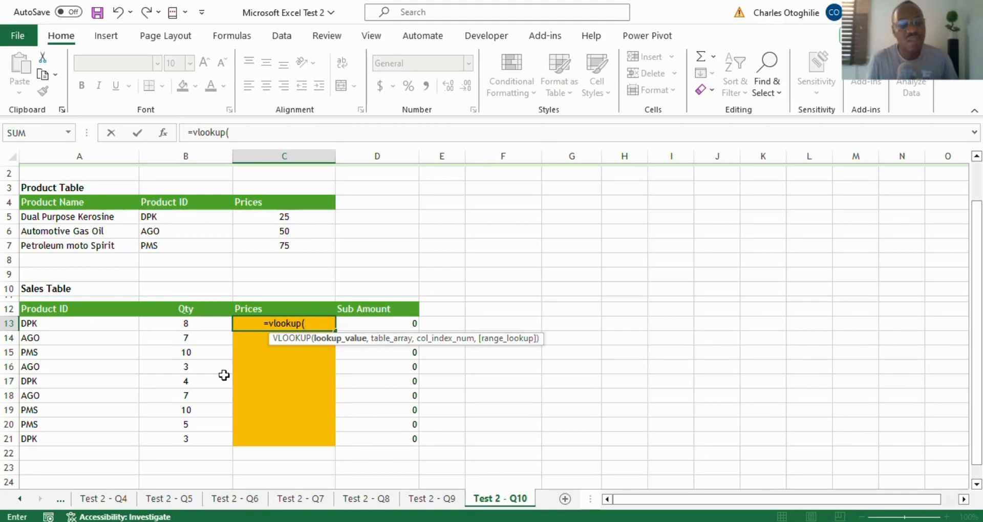
click(64, 325)
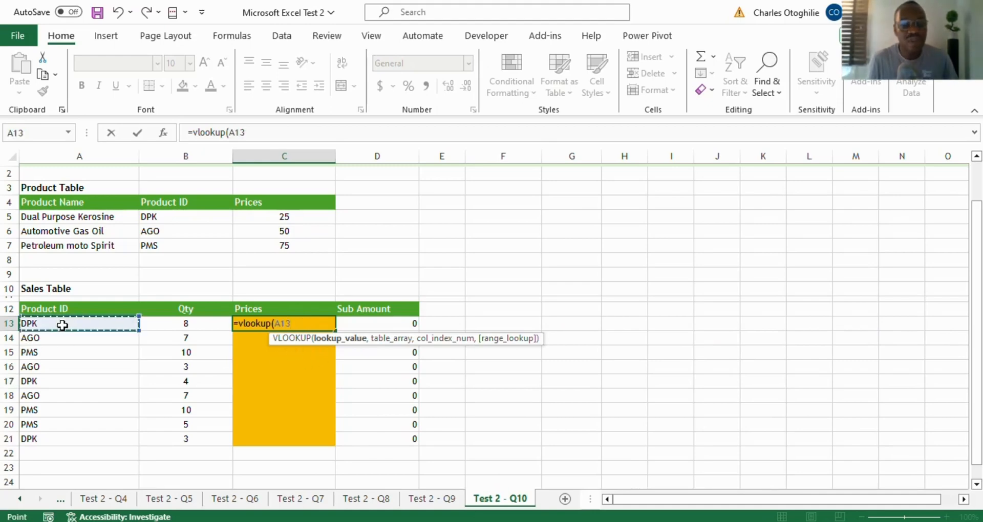
text(,)
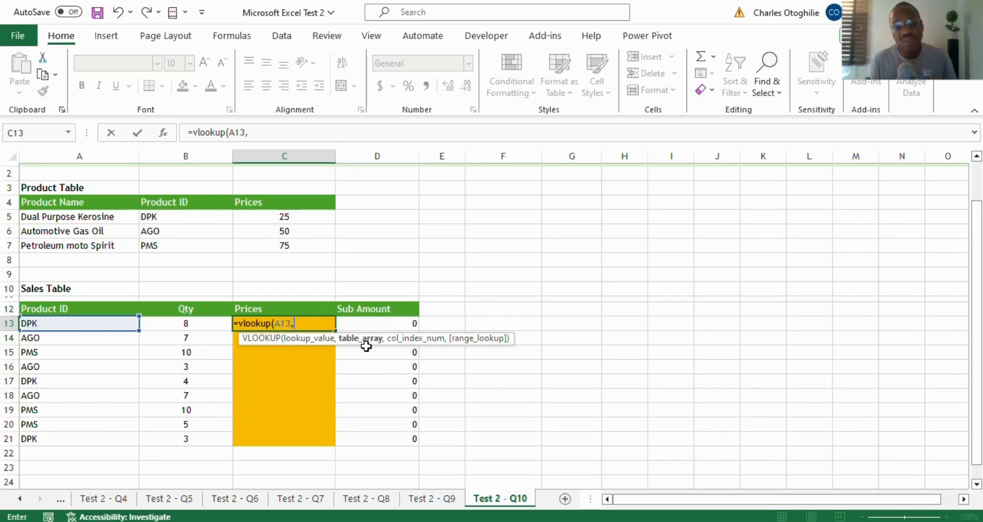
drag(39, 200, 287, 245)
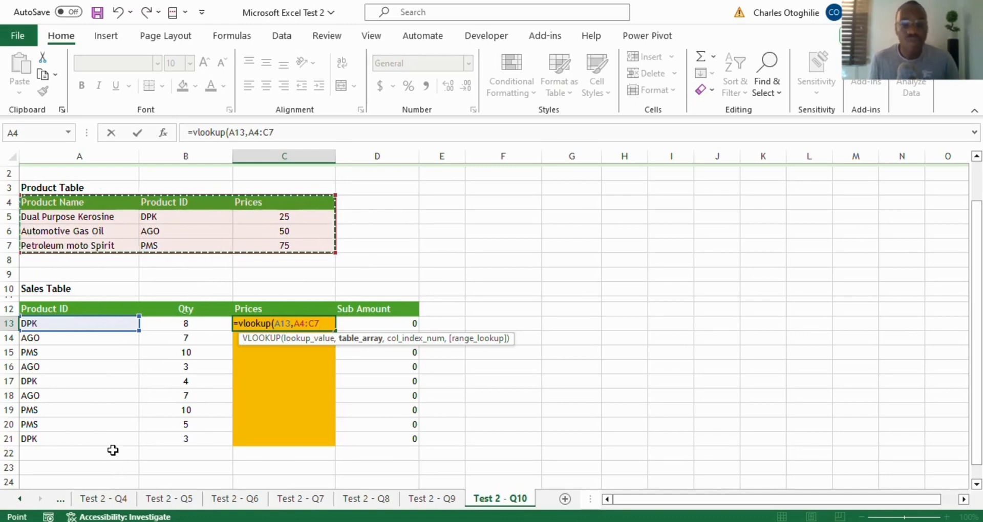
key(F4)
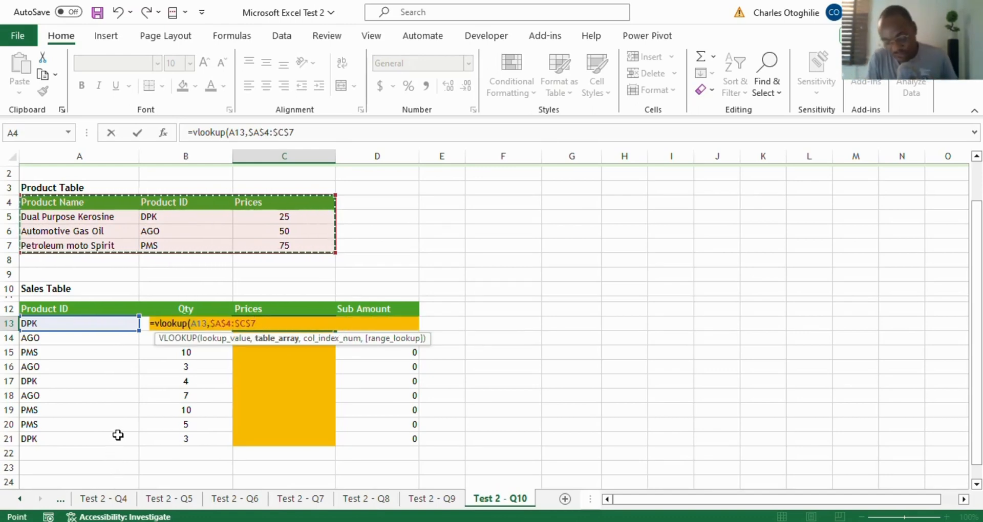
Complete the C13 VLOOKUP with column index 3 and exact match 0, and enter it
text(,3)
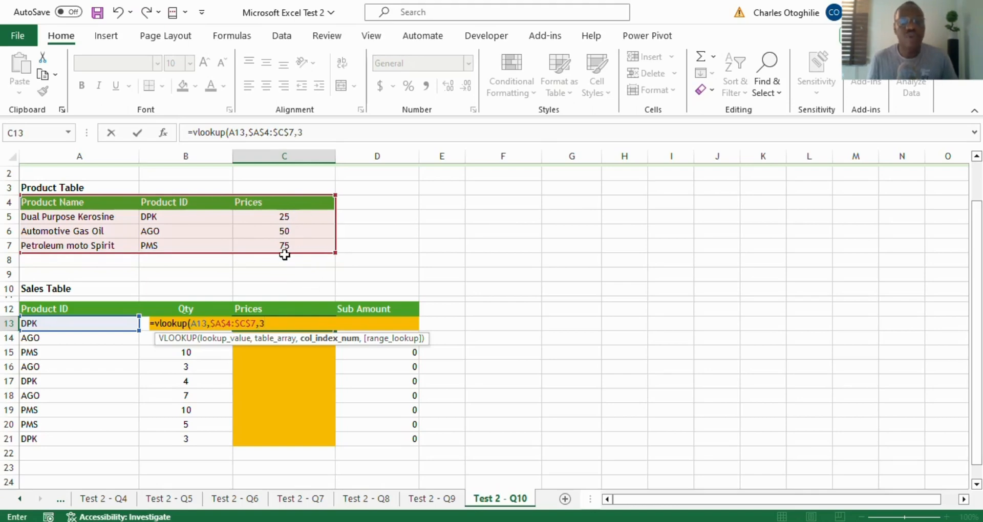
text(,)
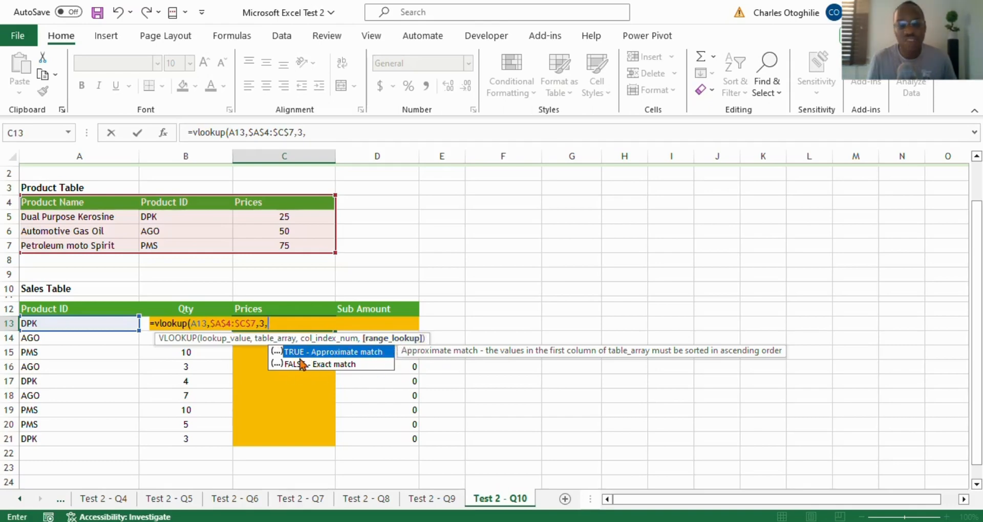
text(1)
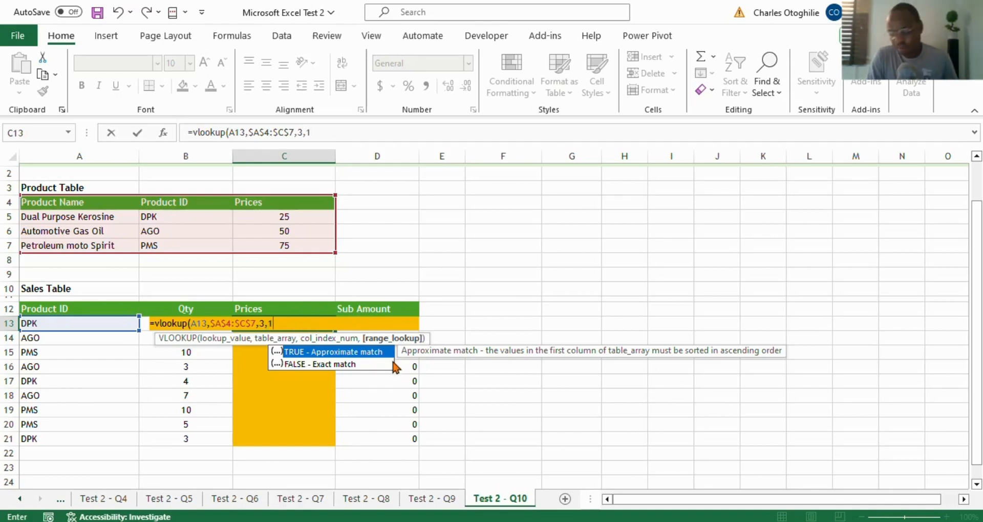
key(BackSpace)
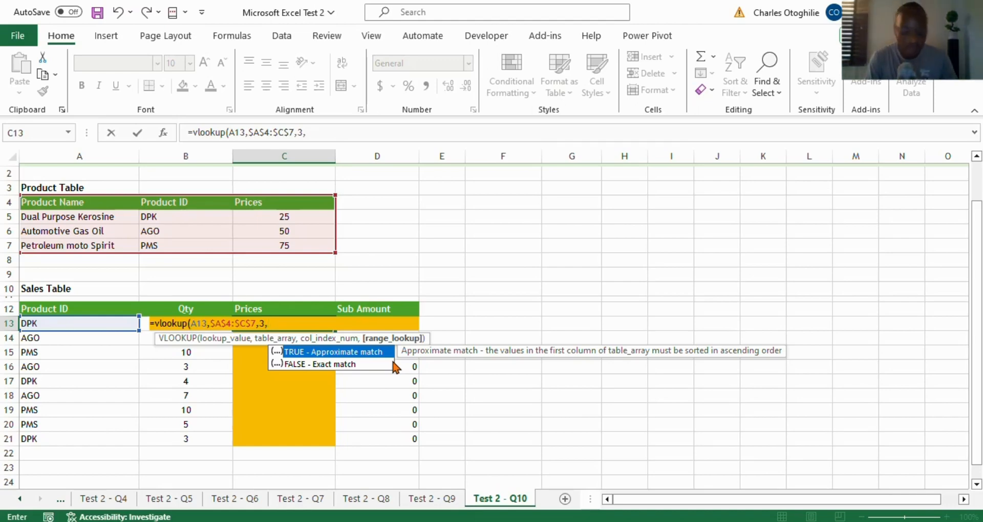
text(0)
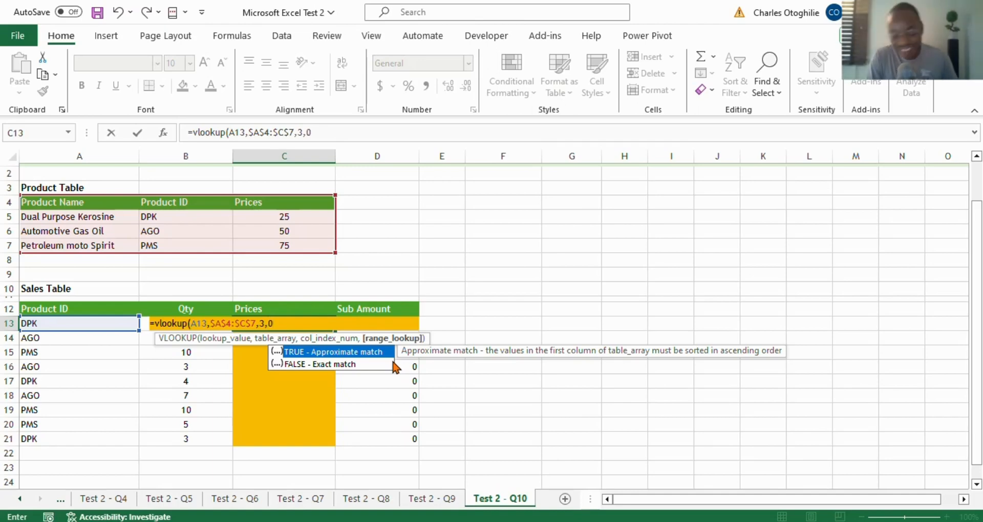
text())
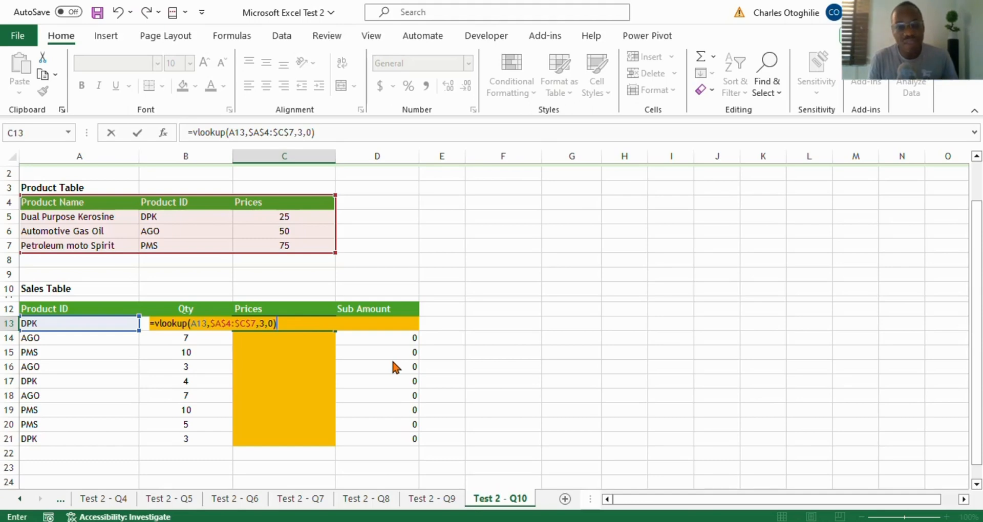
key(Return)
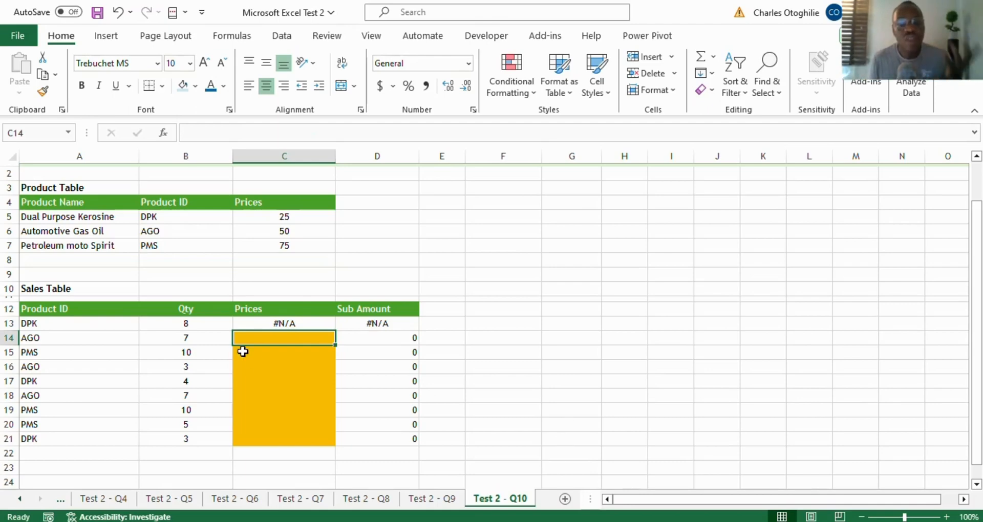
Correct the C13 VLOOKUP to use the table array $B$4:$C$7 and column index 2
click(283, 323)
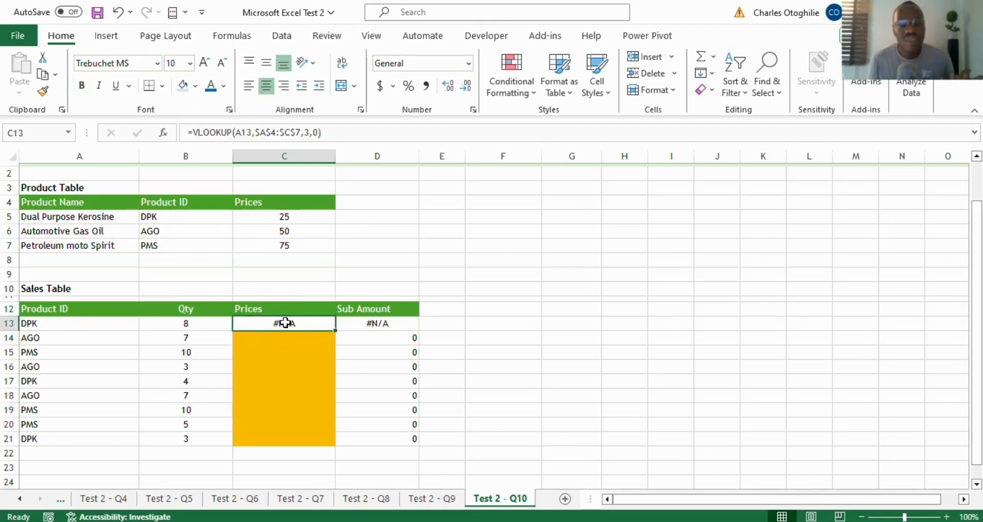
click(285, 132)
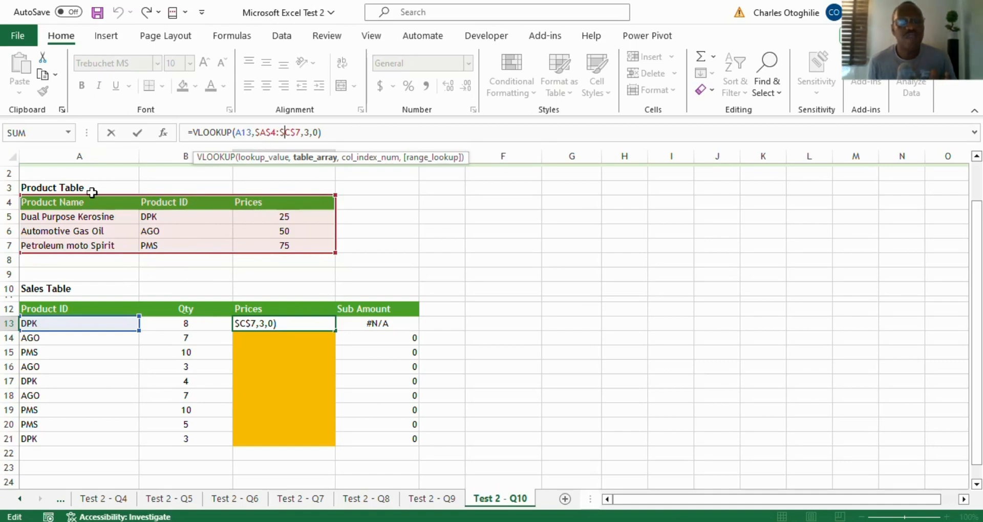
click(266, 133)
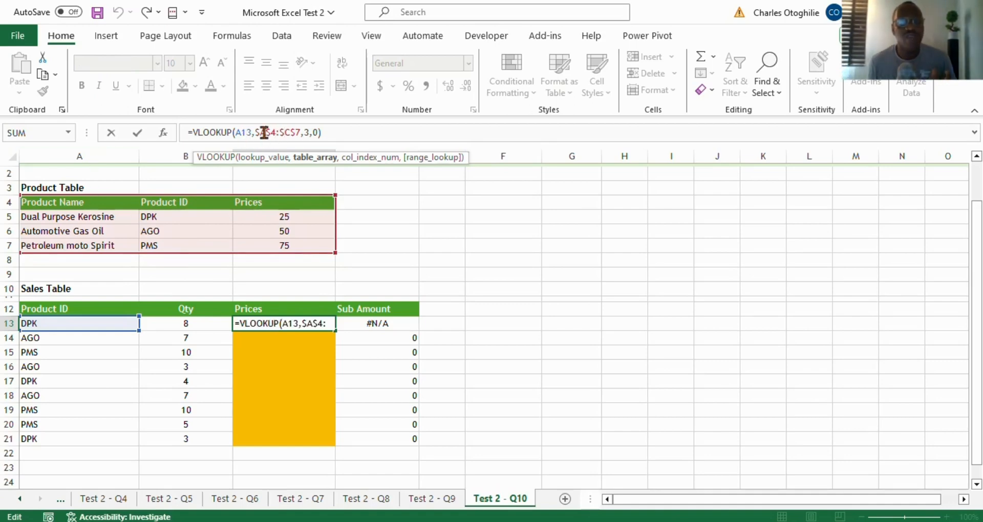
key(BackSpace)
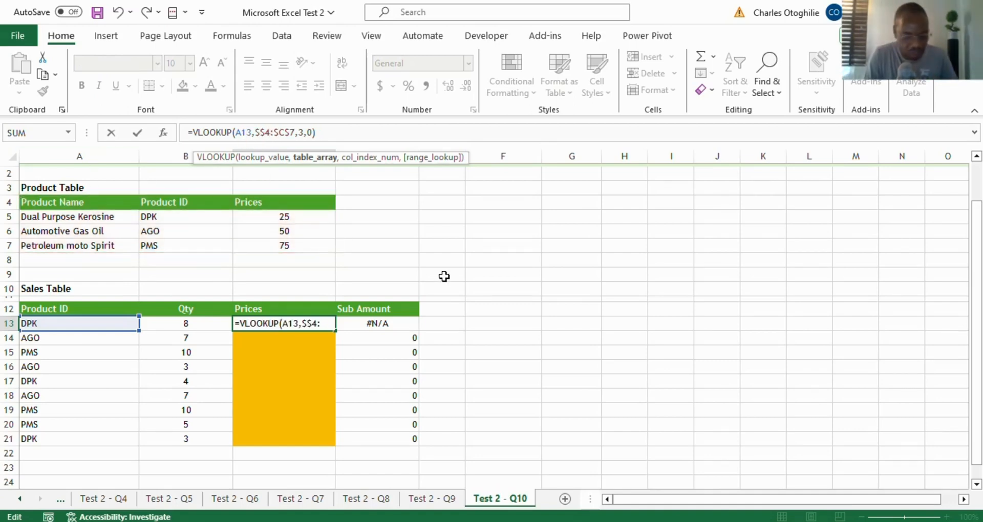
text(B)
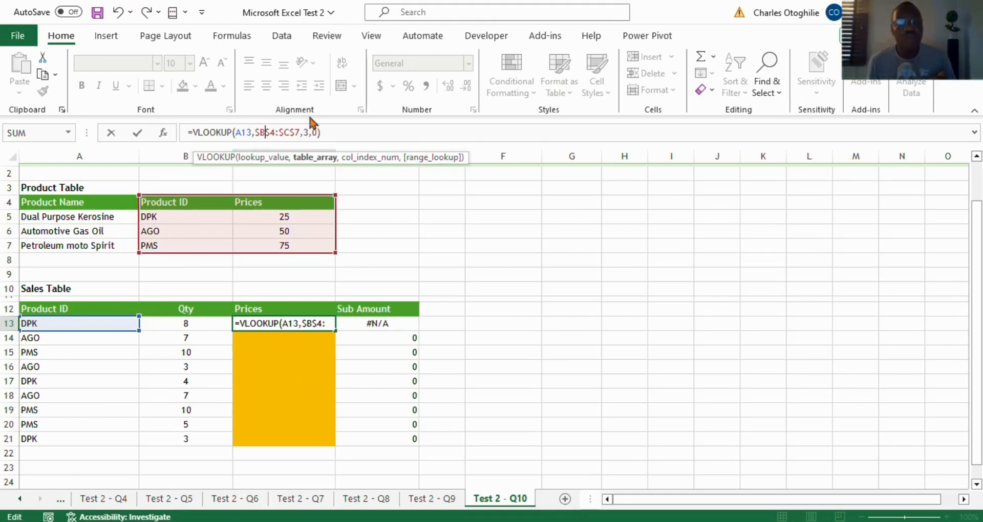
click(307, 133)
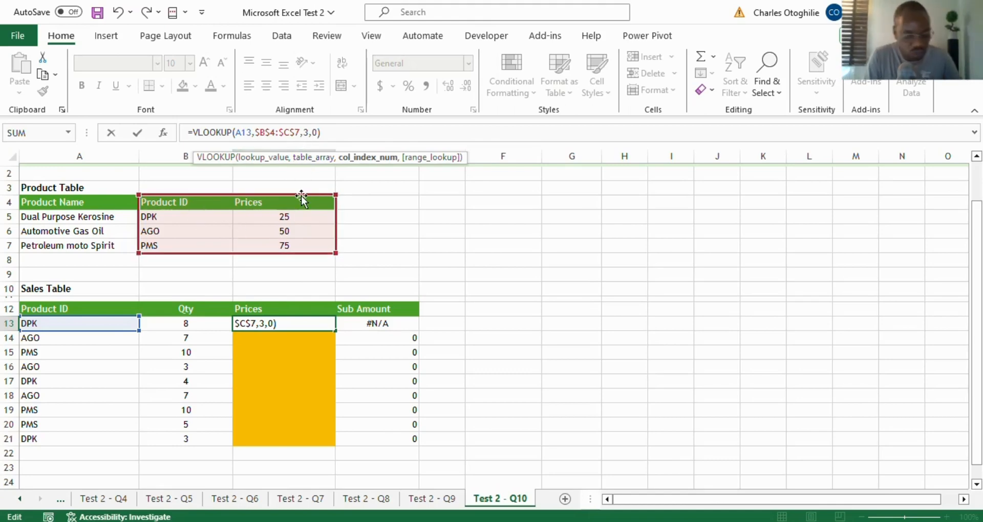
key(BackSpace)
text(2)
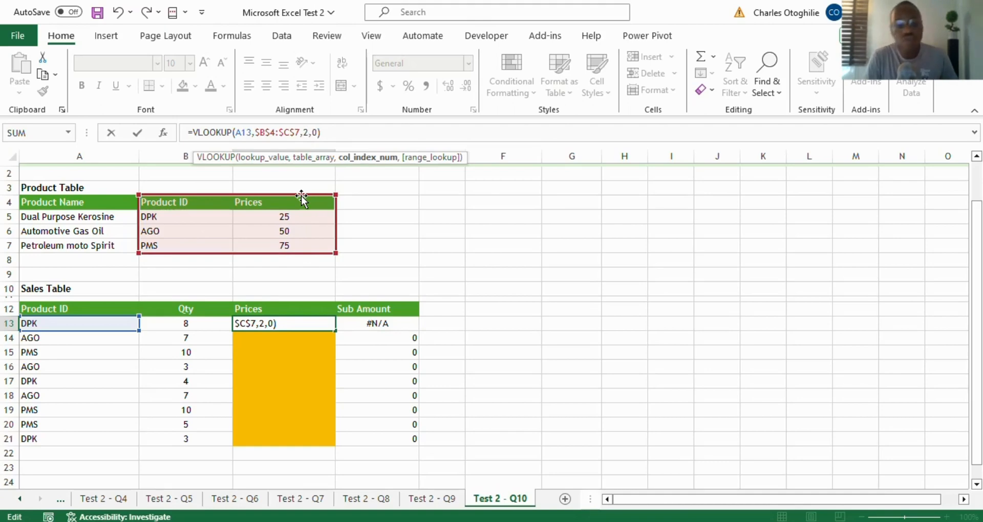
key(Return)
Fill the VLOOKUP formula from C13 down through C21 in the sales table's Prices column
key(Up)
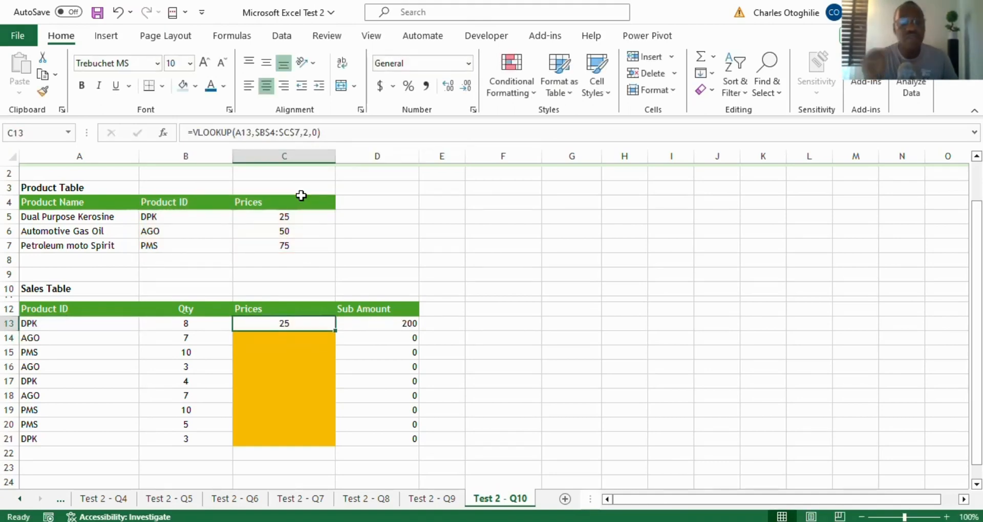
key(shift+Down)
key(shift+Down)
key(shift+Down)
key(shift+Down)
key(shift+Down)
key(shift+Down)
key(shift+Down)
key(shift+Down)
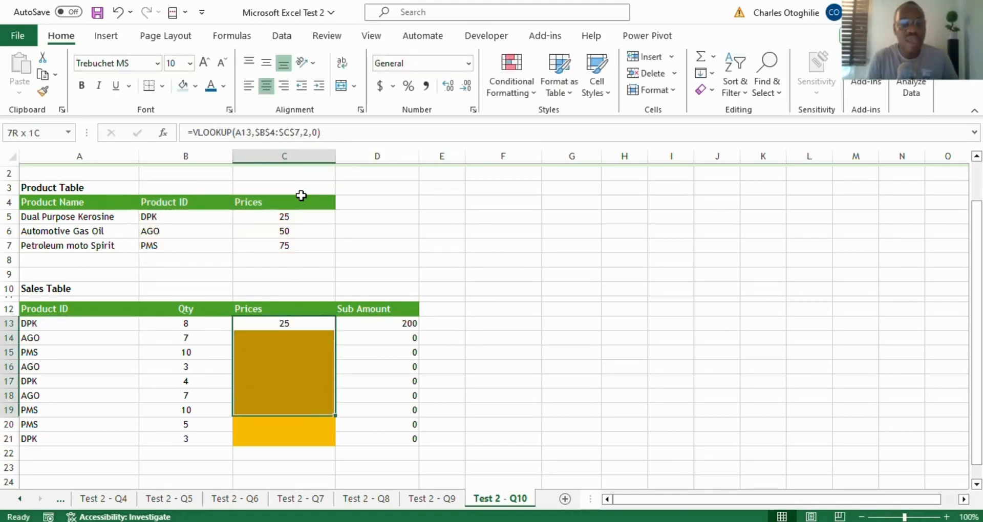
key(ctrl+d)
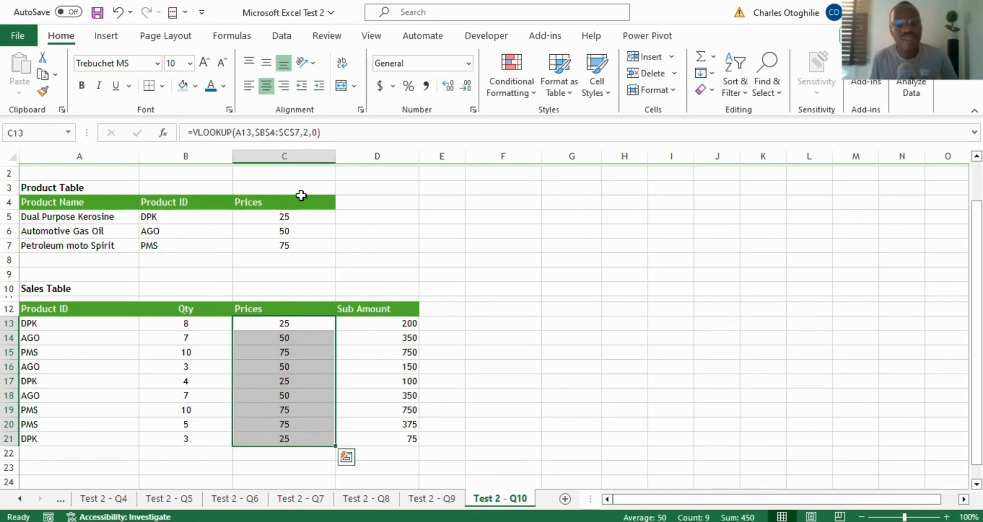
Review the looked-up Prices and the Sub Amount formulas in the sales table, D13 through D21
click(284, 353)
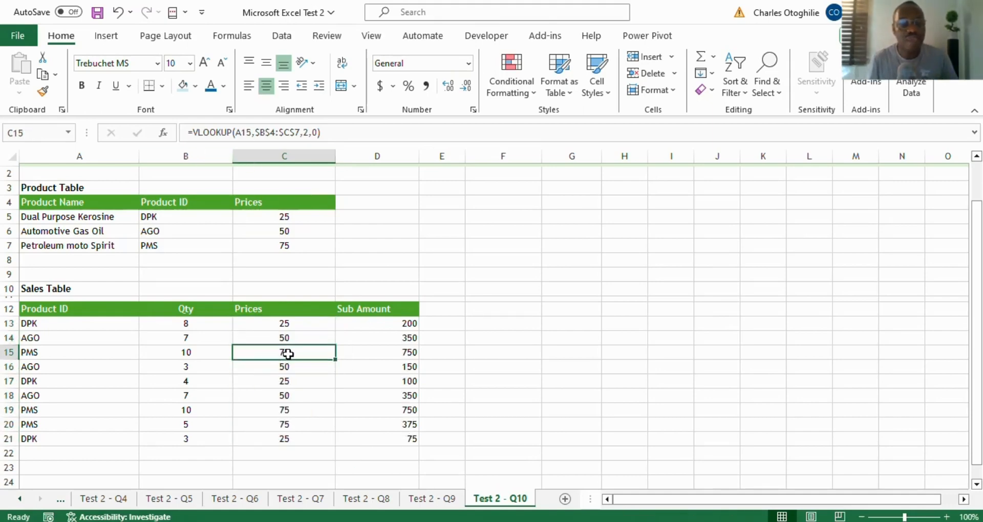
click(284, 260)
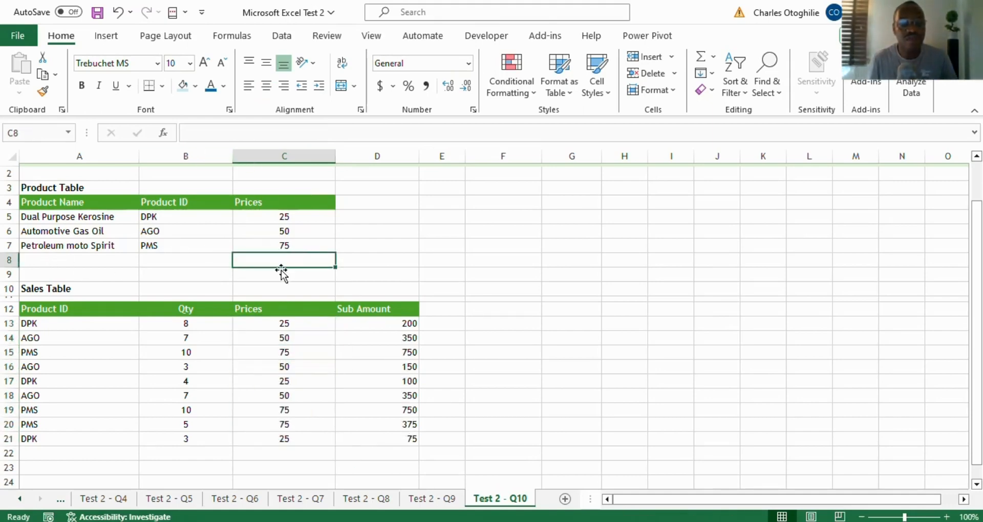
click(287, 440)
click(169, 453)
click(359, 381)
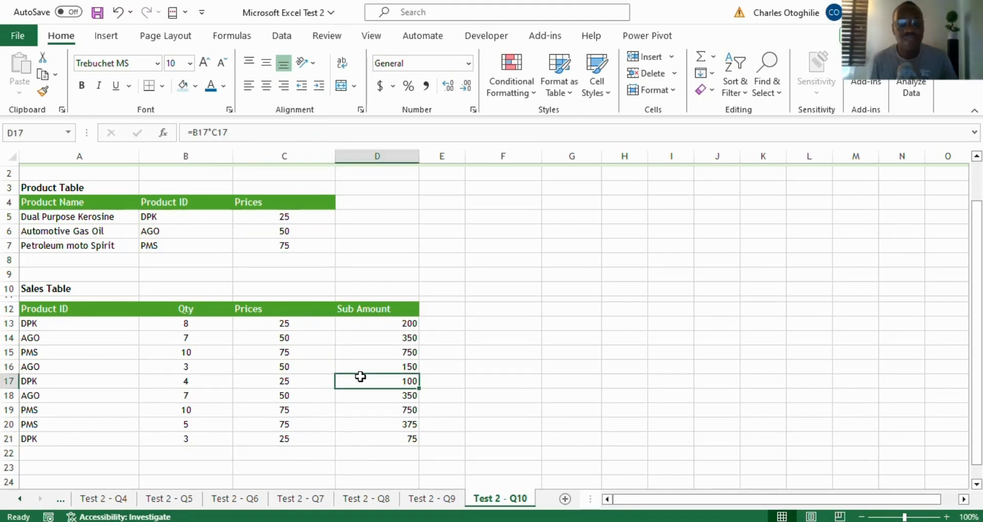
drag(395, 323, 394, 438)
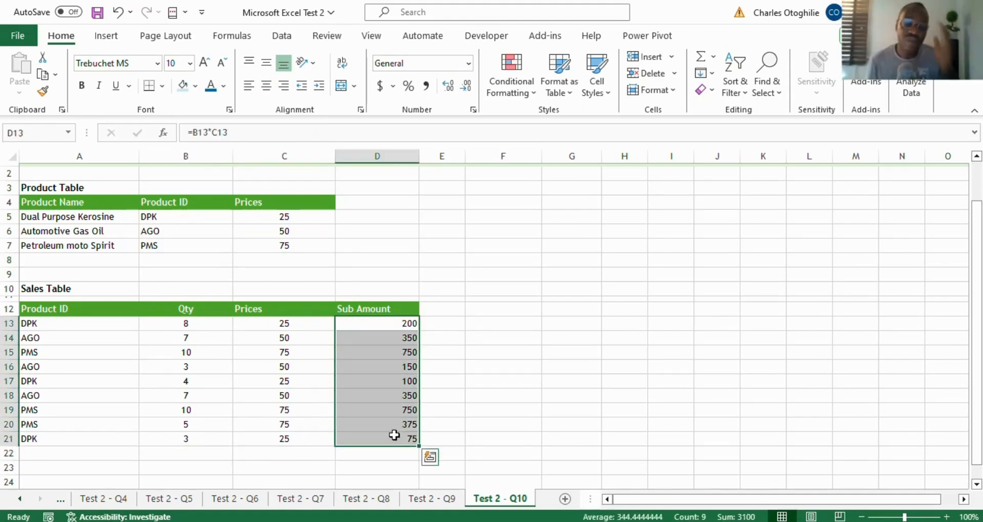
click(245, 397)
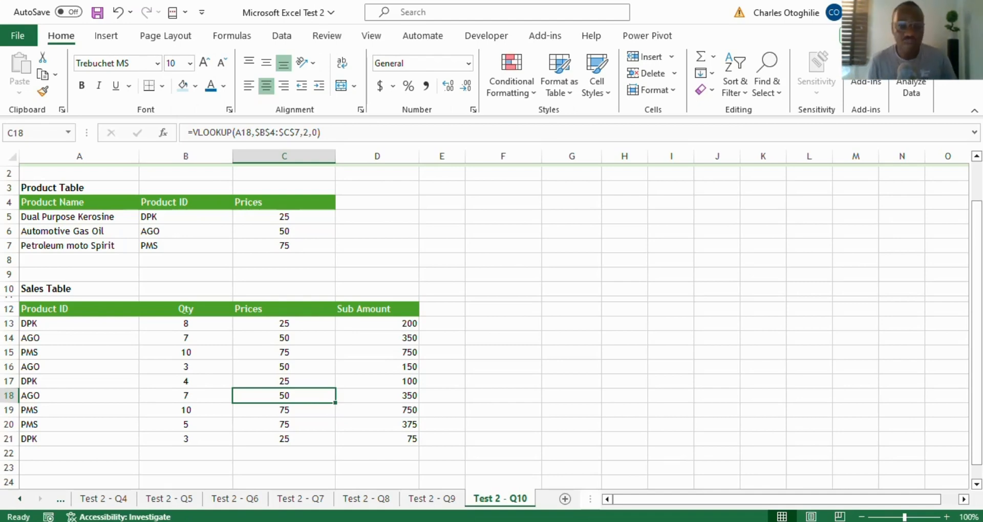
Start an XLOOKUP in C13 to replace the existing formula, using A13 as the lookup value
click(296, 320)
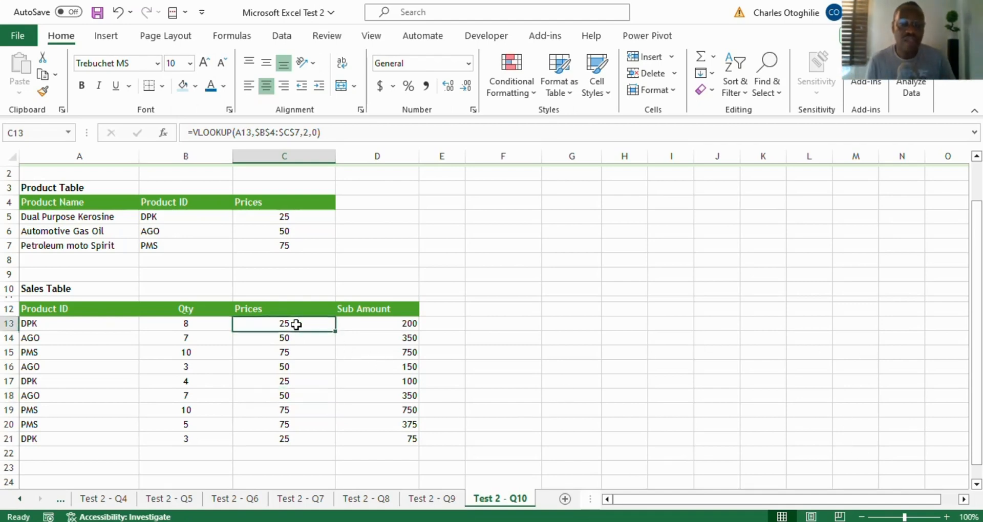
text(=)
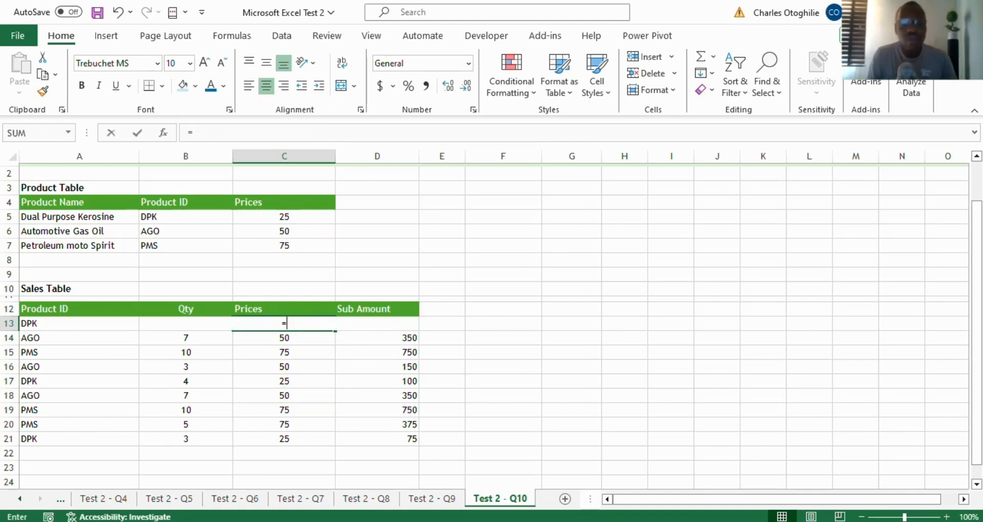
text(xl)
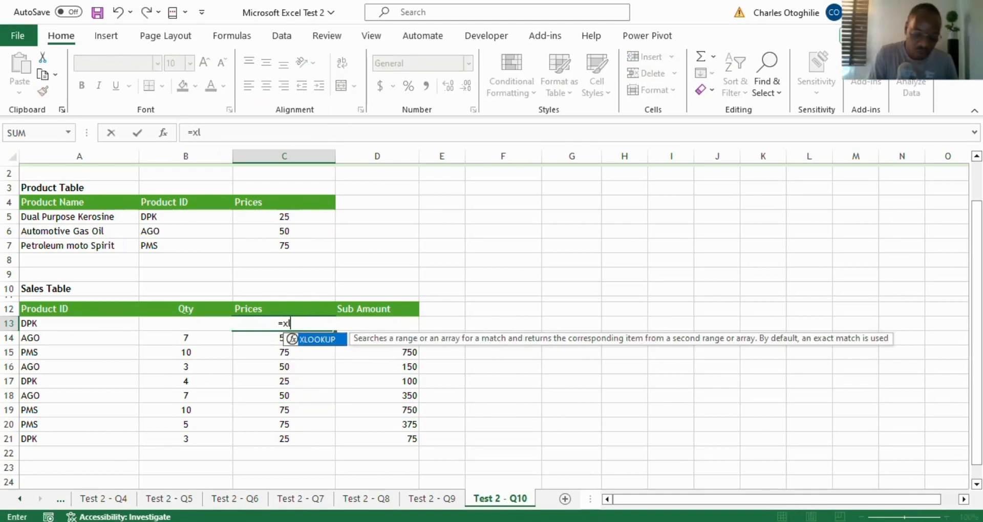
text(ookup()
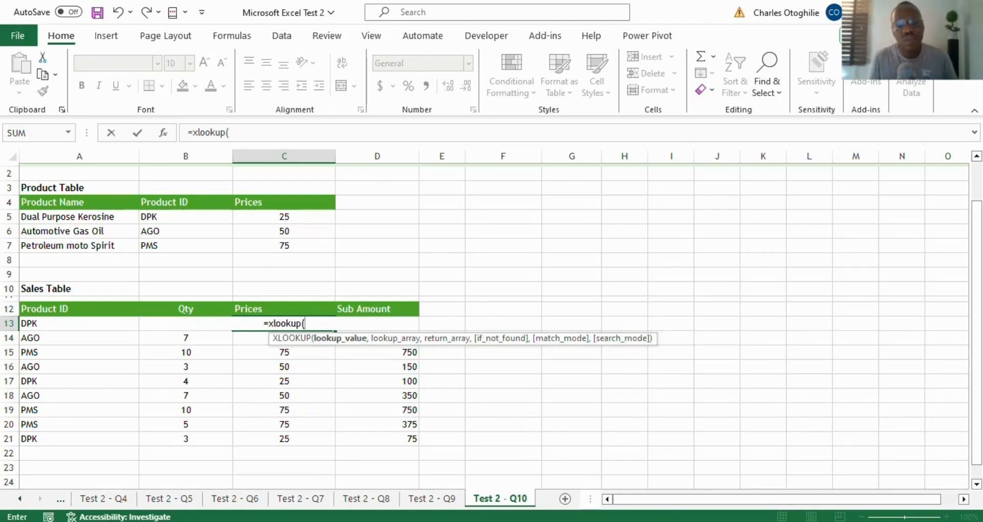
click(48, 328)
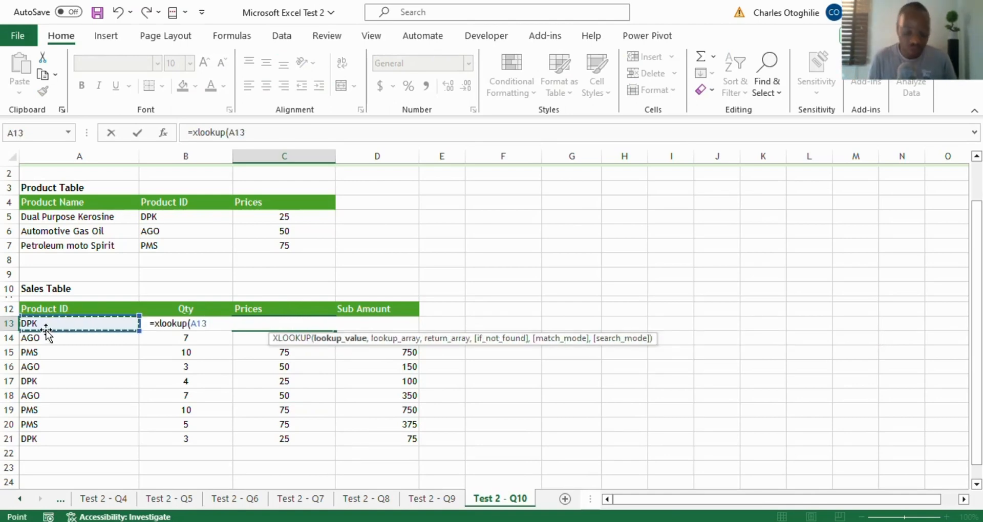
text(,)
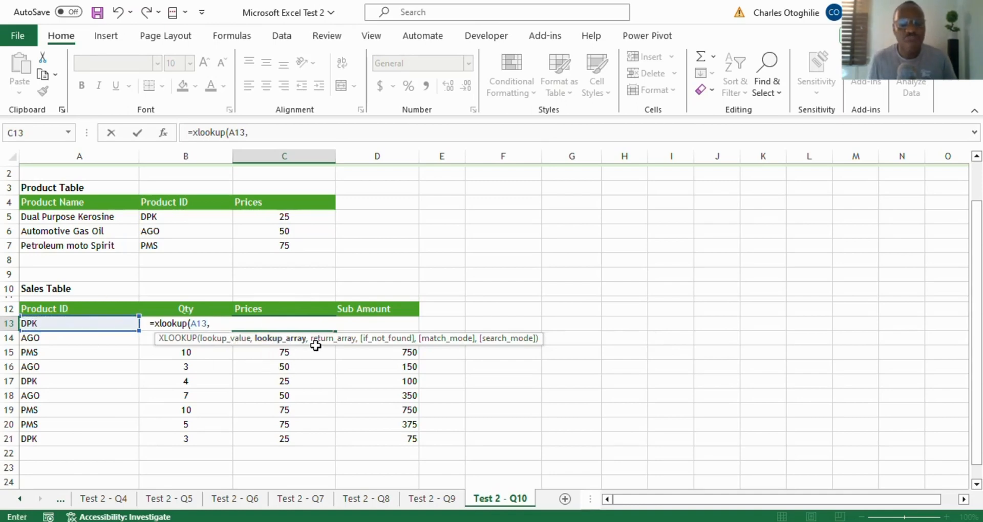
Set the XLOOKUP's lookup array to the absolute range $B$5:$B$7 and its return array to $C$5:$C$7
drag(173, 216, 178, 246)
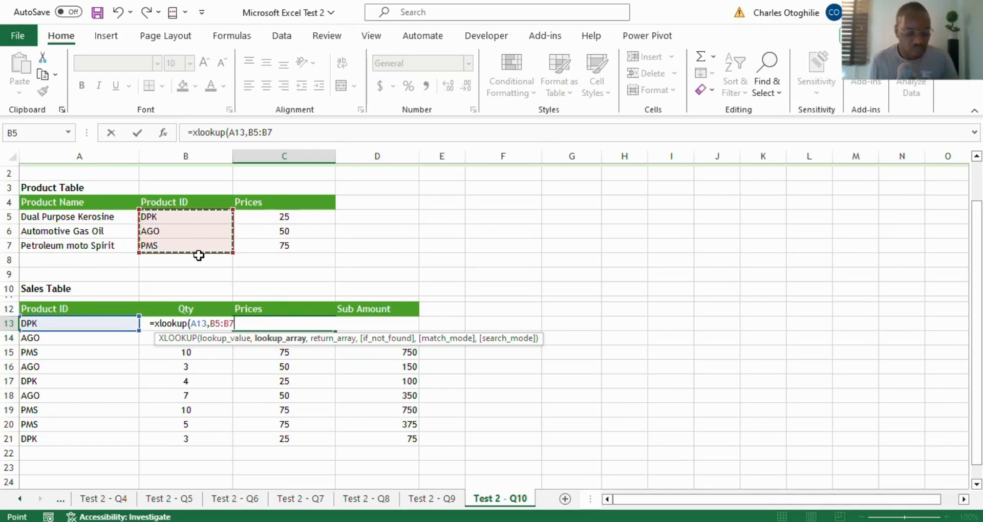
key(F4)
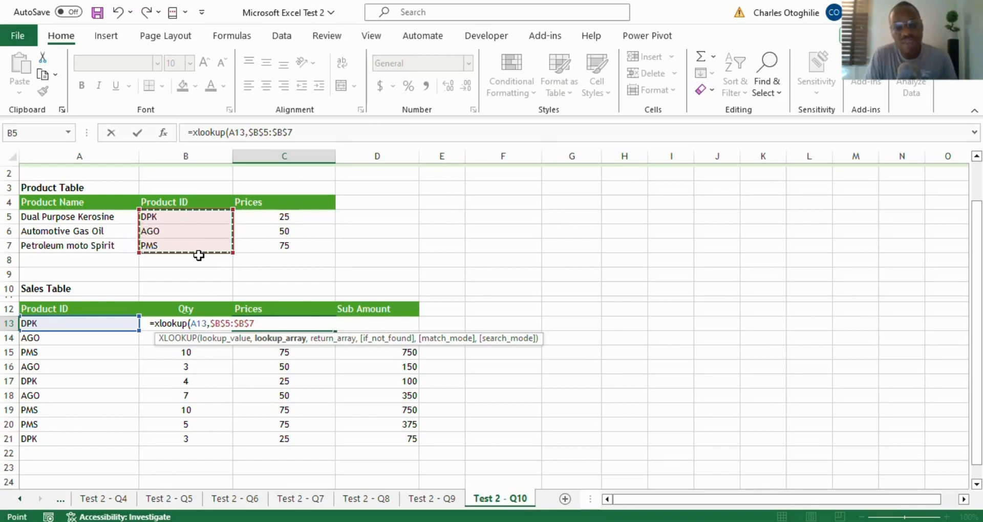
text(,)
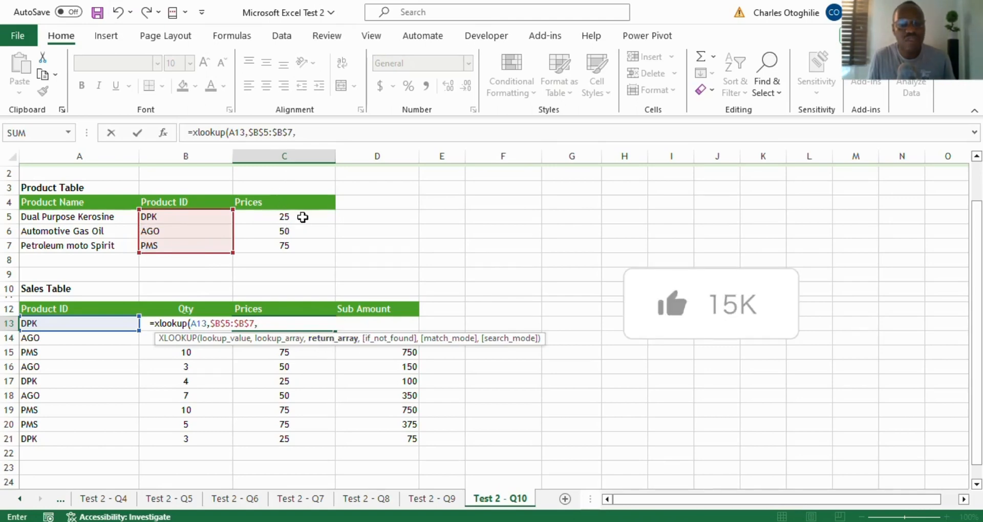
drag(303, 217, 334, 245)
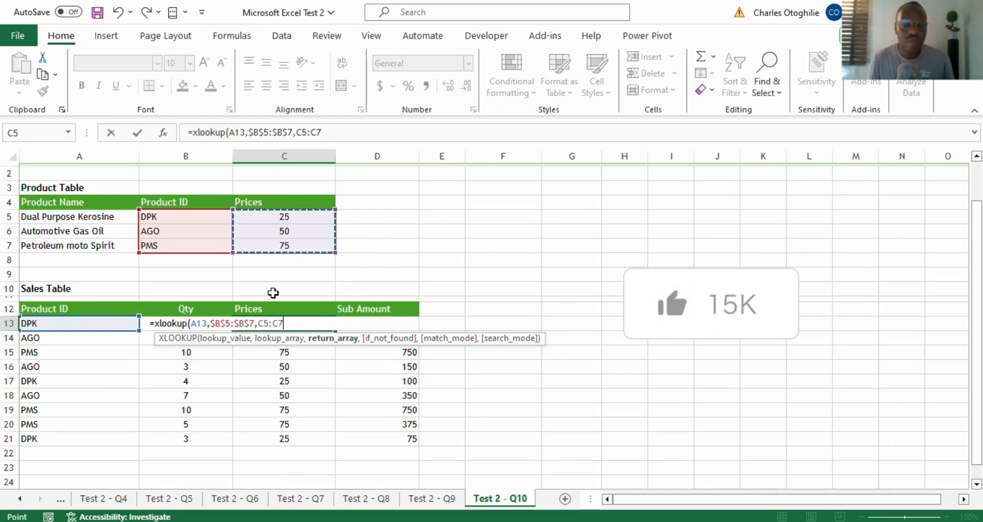
key(F4)
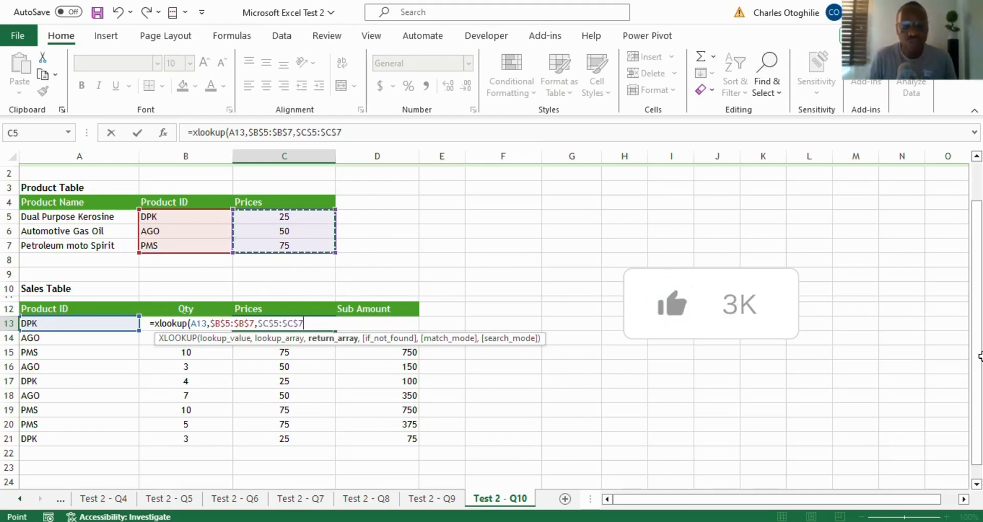
text(,)
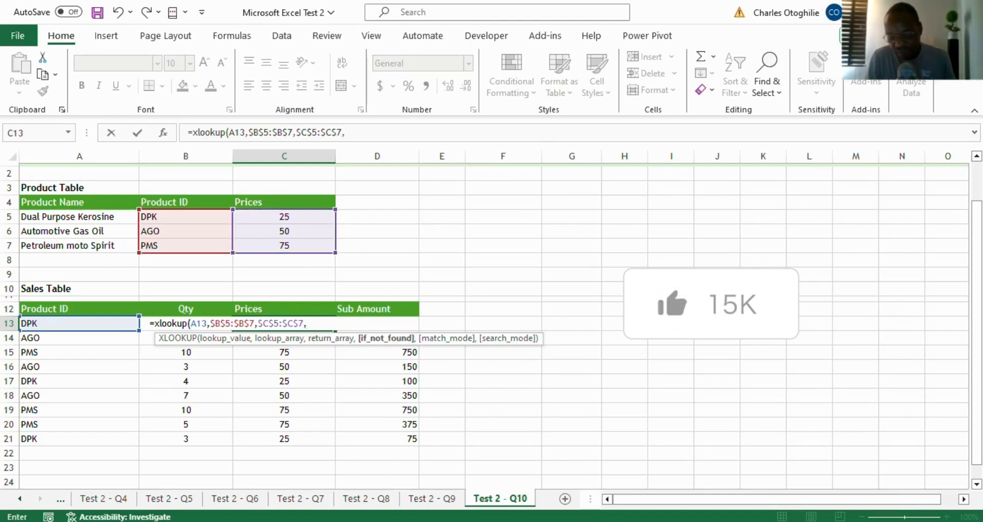
Complete the C13 XLOOKUP with "" for not found, match mode 0 and search mode 1, and enter it
text("")
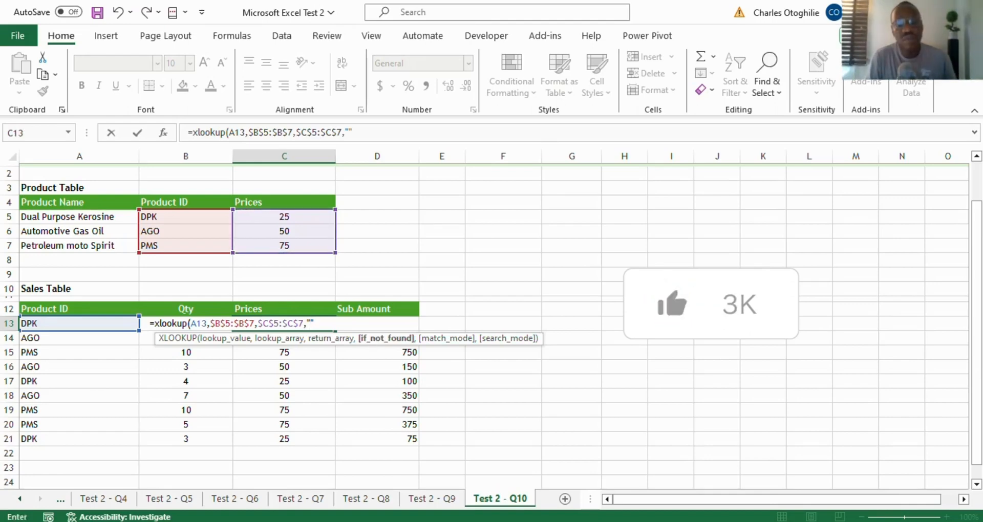
text(,)
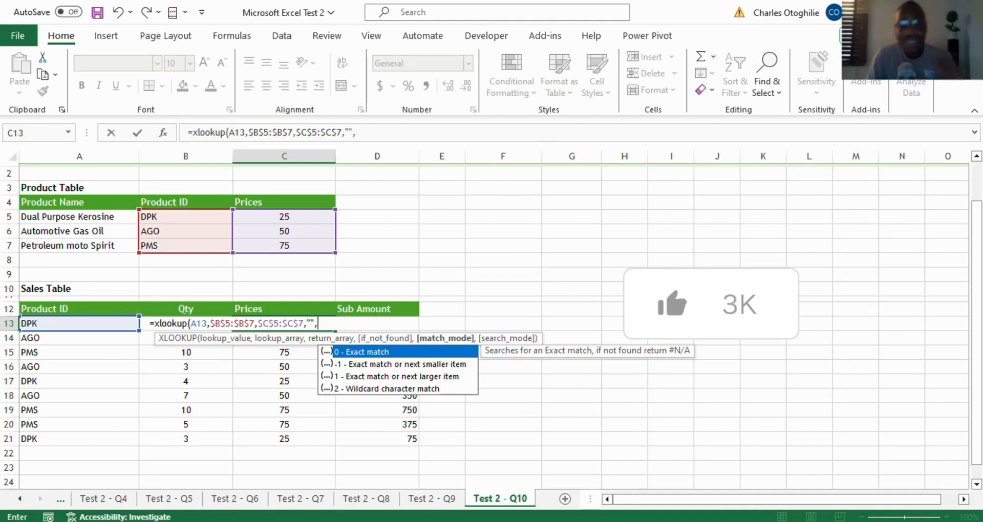
text(0)
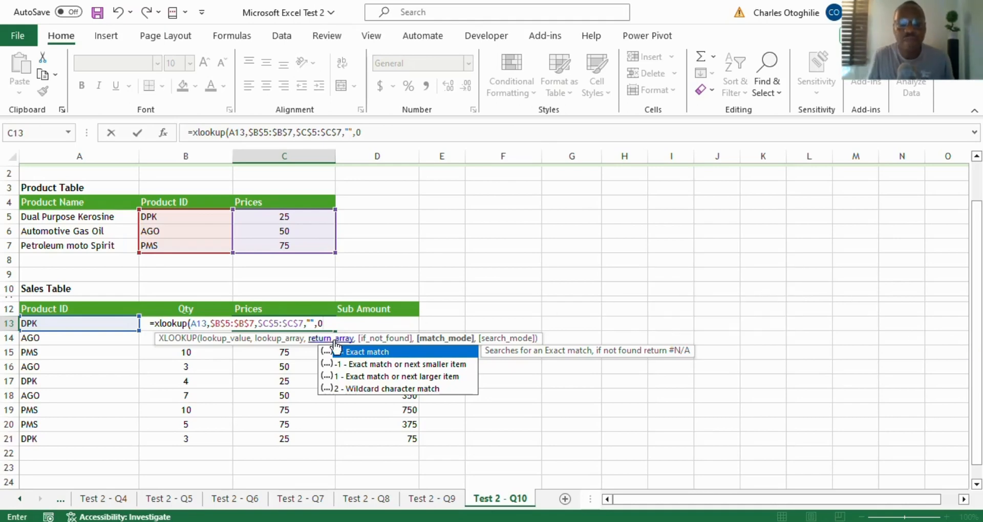
text(,)
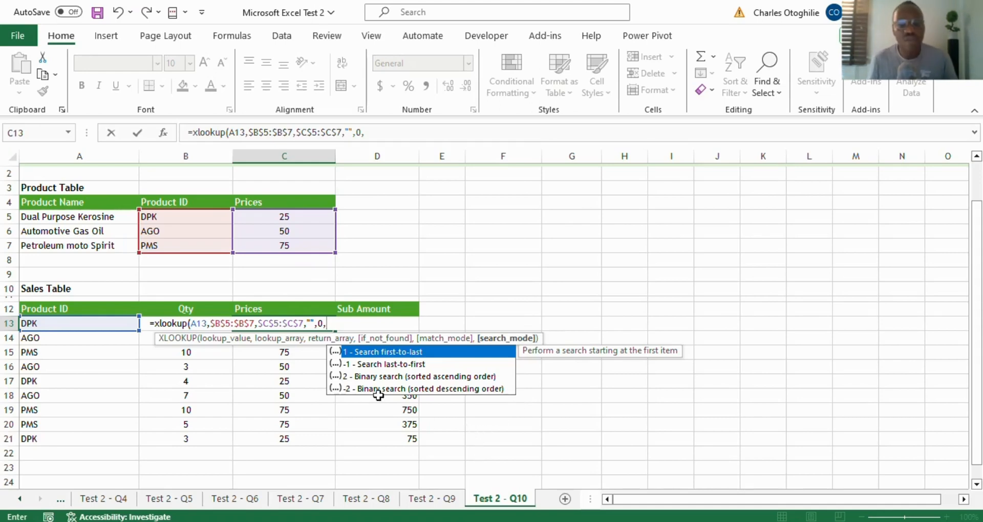
text(1)
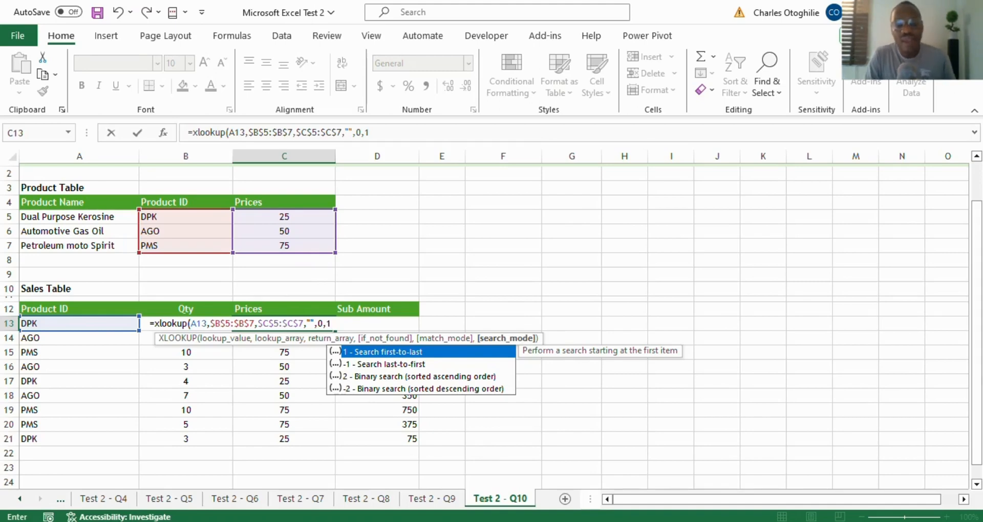
key(Escape)
text())
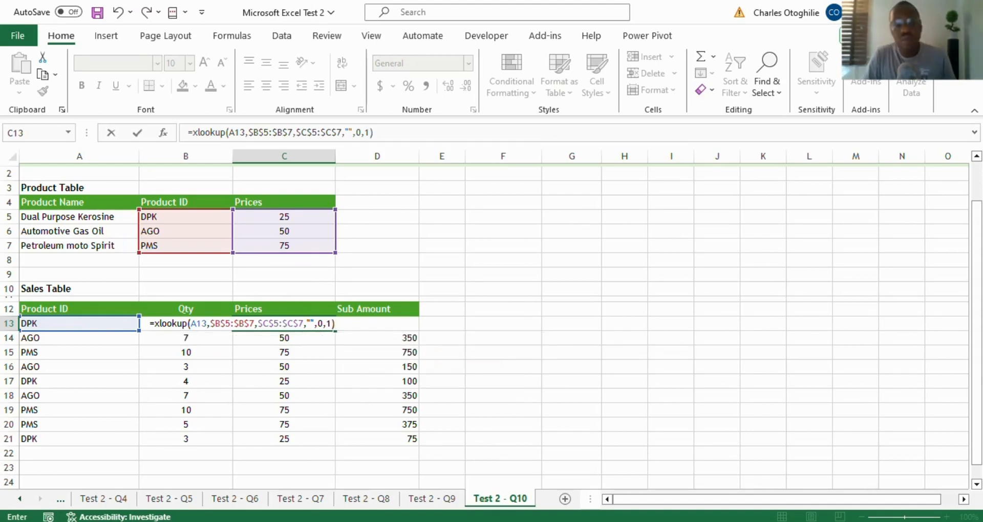
key(Return)
Fill the XLOOKUP formula from C13 down through C21 in the sales table's Prices column
key(Up)
key(shift+Down)
key(shift+Down)
key(shift+Down)
key(shift+Down)
key(shift+Down)
key(shift+Down)
key(shift+Down)
key(shift+Down)
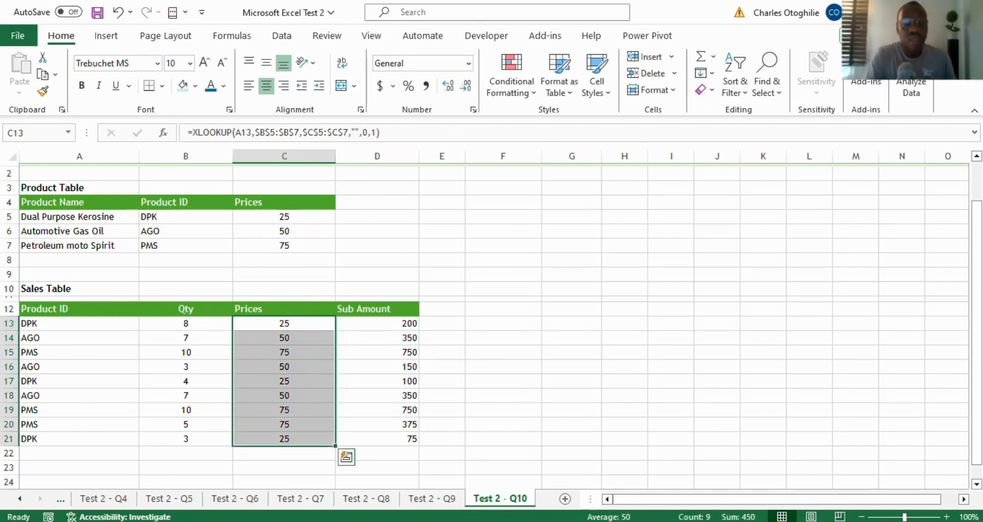
Check the copied XLOOKUP formulas cell by cell down the sales table's Prices column to C21
key(Down)
key(Down)
key(Down)
key(Down)
key(Down)
key(Down)
key(Down)
key(Down)
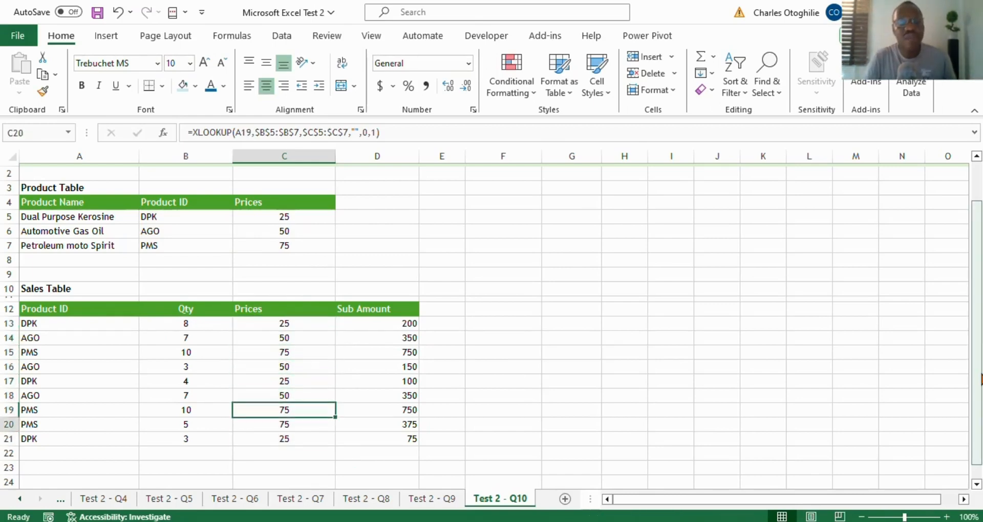
key(Up)
key(Up)
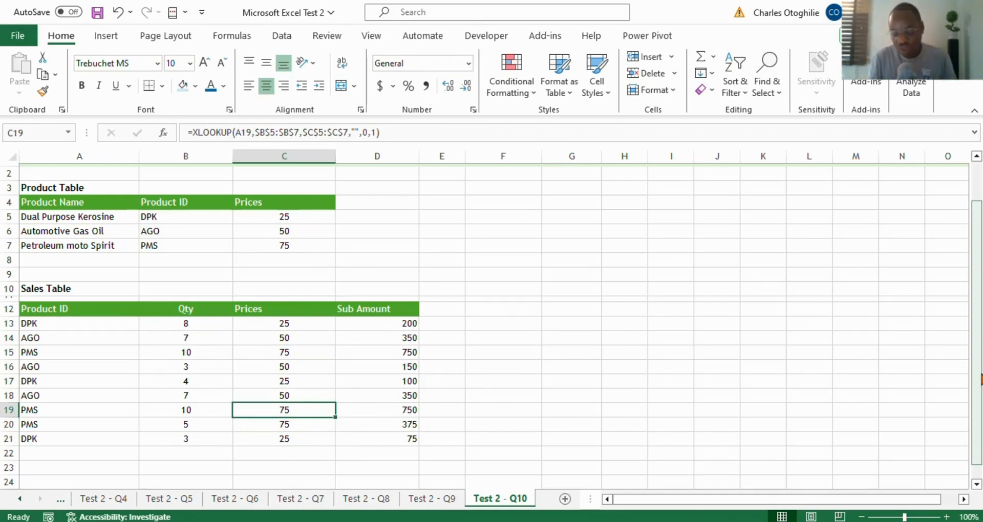
key(Down)
key(Down)
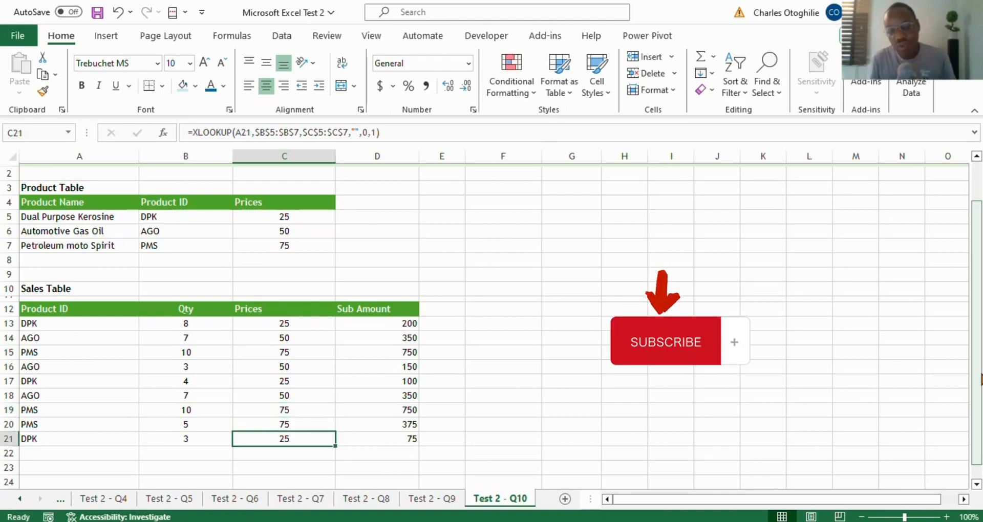